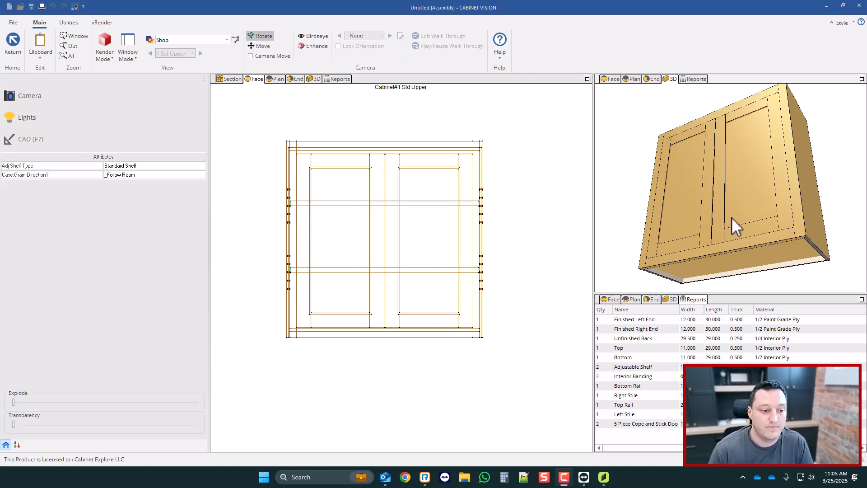
- Inspect the upper cabinet's underside in 3D, and open its bottom part for editing from the end view
mouse_move(437, 235)
left_mouse_down()
mouse_move(424, 238)
mouse_move(453, 306)
mouse_move(439, 277)
mouse_move(454, 284)
mouse_move(379, 282)
mouse_move(382, 231)
left_mouse_up()
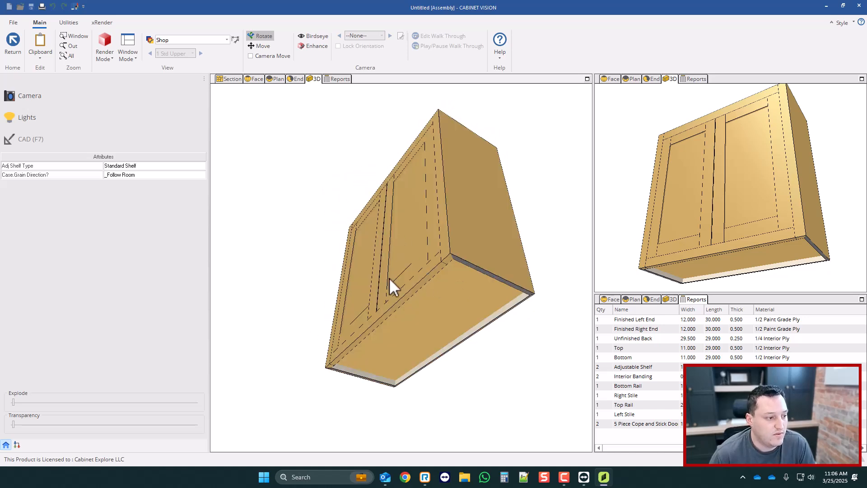
mouse_move(389, 277)
left_mouse_down()
mouse_move(420, 271)
mouse_move(456, 290)
left_mouse_up()
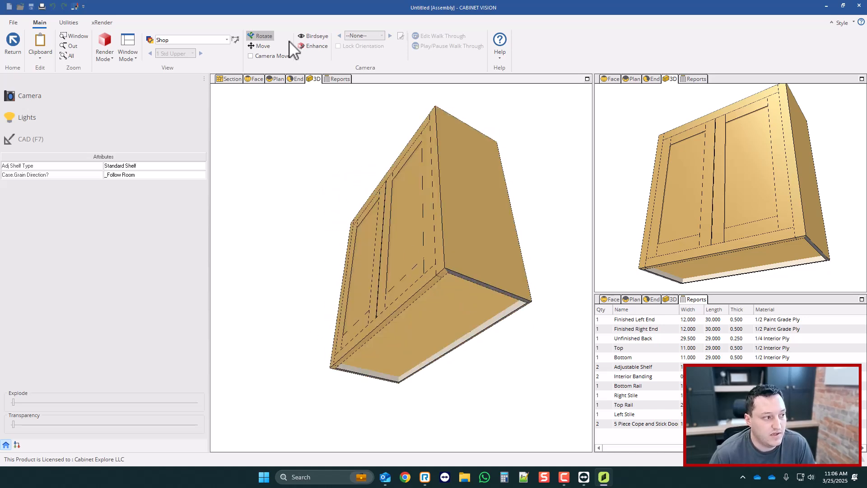
left_click(296, 79)
left_click(407, 384)
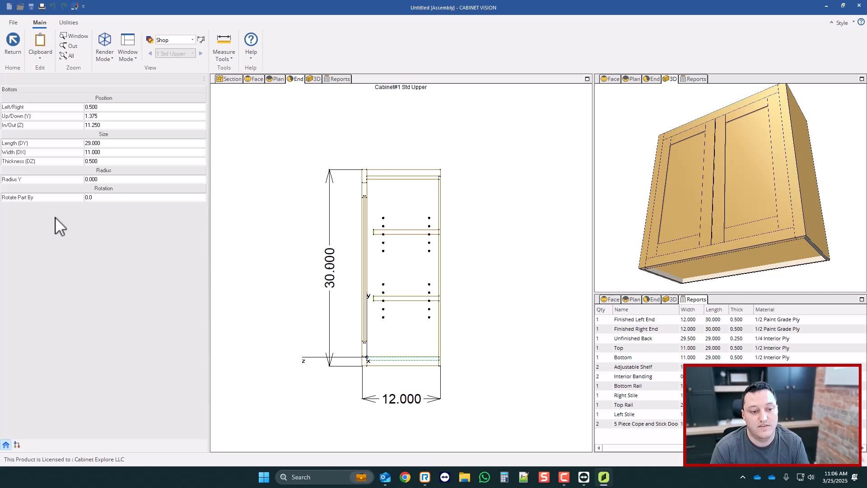
double_click(381, 363)
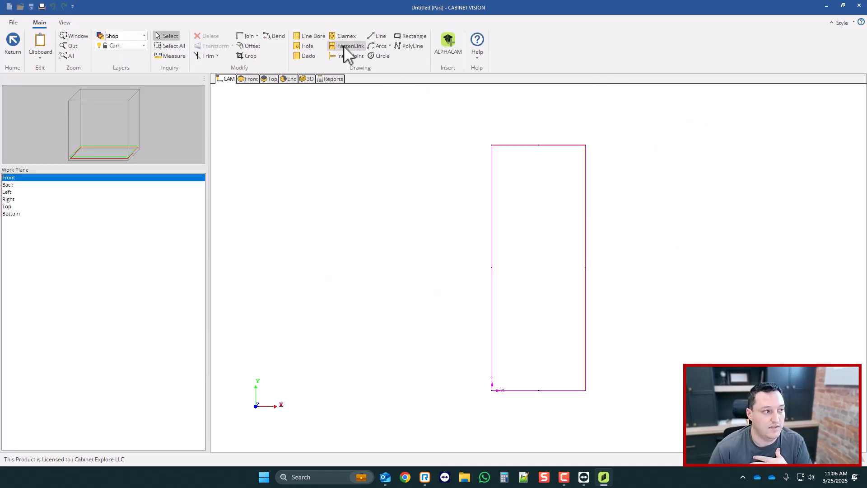
- Draw a lengthwise dado 0.5 wide and 0.5 deep near the middle of the bottom part's upper half
left_click(309, 55)
left_click(539, 195)
left_click(556, 254)
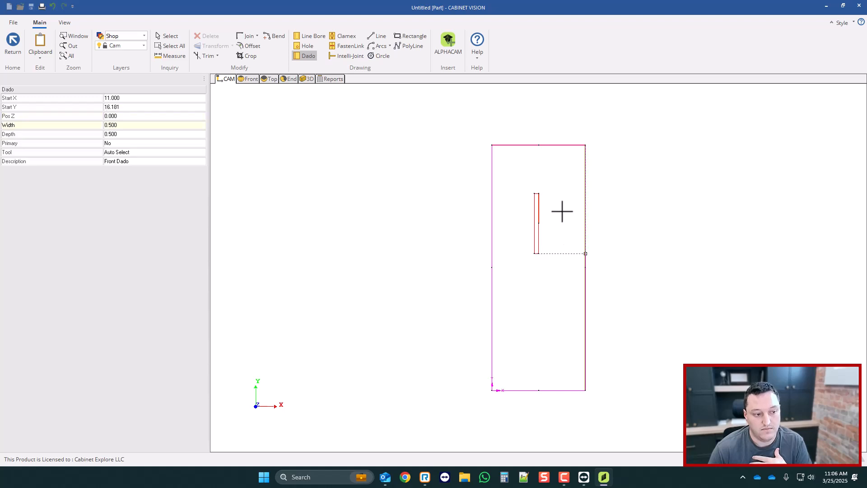
scroll(576, 203, "up", 2)
scroll(578, 202, "down", 1)
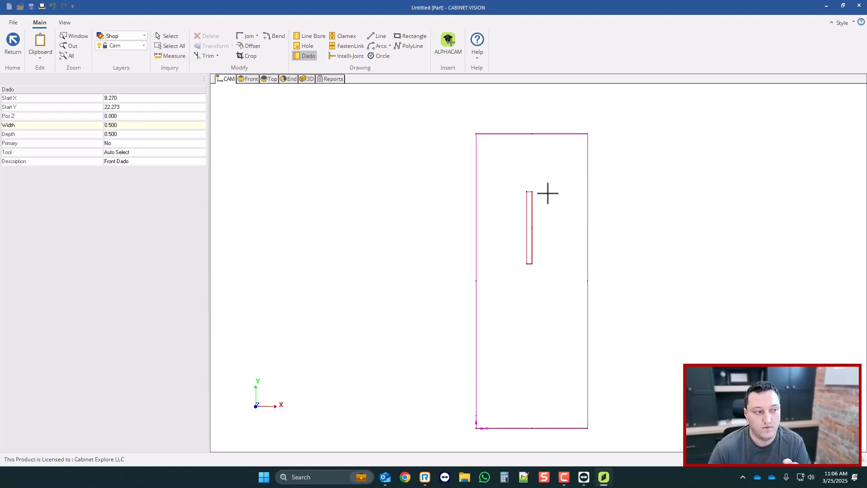
- Delete the dado drawn on the bottom part and return to the cabinet assembly
left_click(170, 36)
left_click_drag(497, 176, 577, 290)
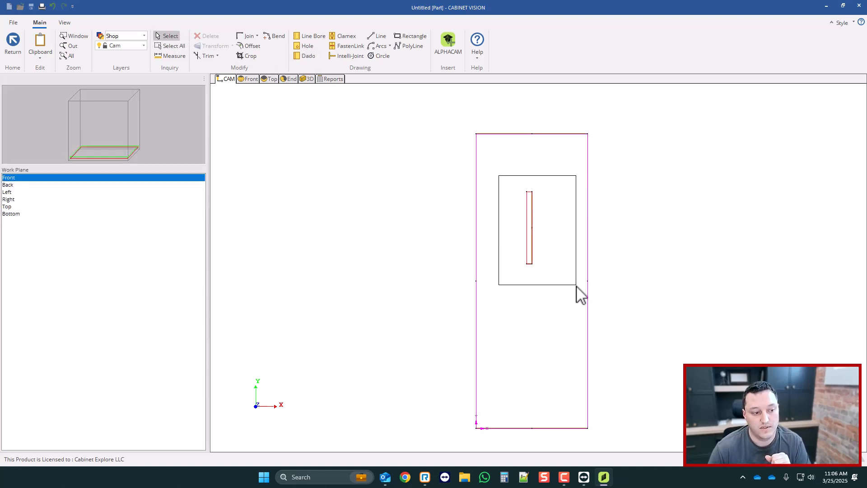
key("Delete")
left_click(14, 49)
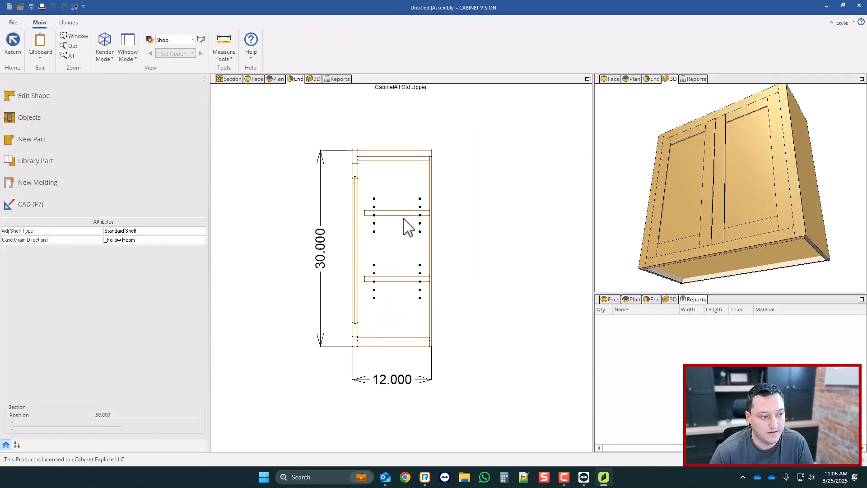
- Examine the position and size properties of the cabinet's bottom part in the end view
middle_click_drag(372, 236, 374, 225)
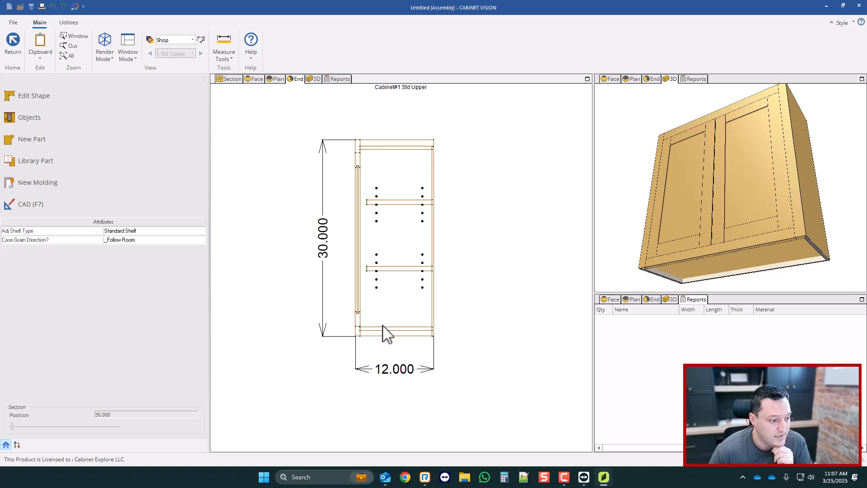
scroll(391, 329, "up", 2)
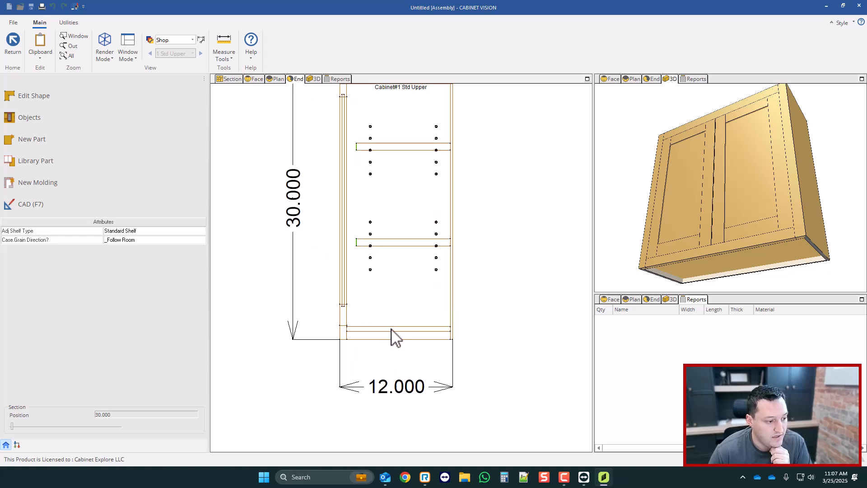
left_click(418, 330)
left_click(393, 356)
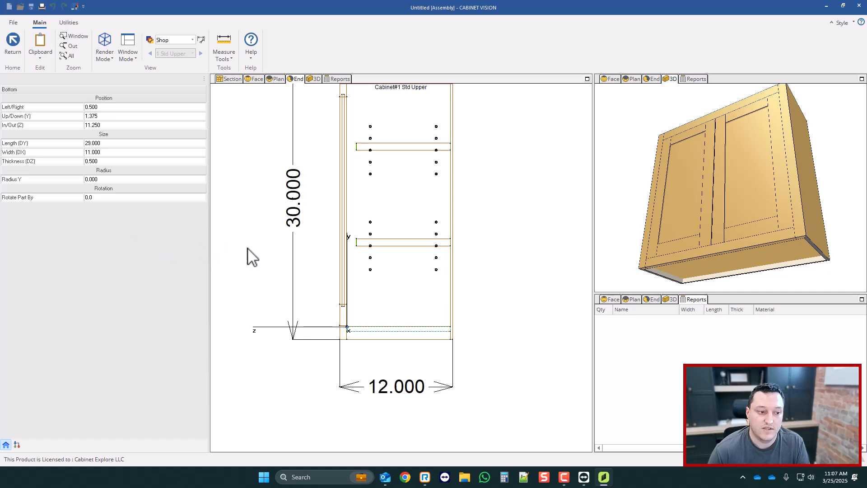
scroll(447, 343, "down", 1)
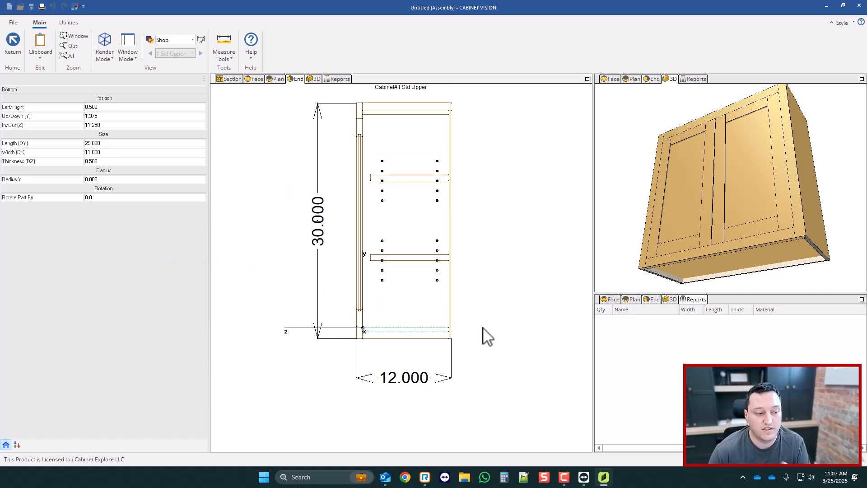
left_click(497, 345)
scroll(501, 346, "down", 1)
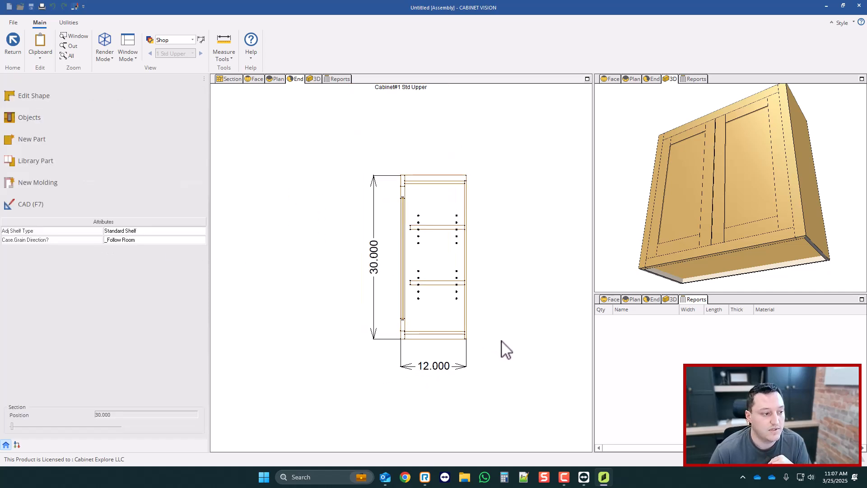
- Create a user created standard named "Light Dado" that adds a Dado operation
left_click(68, 24)
left_click(45, 51)
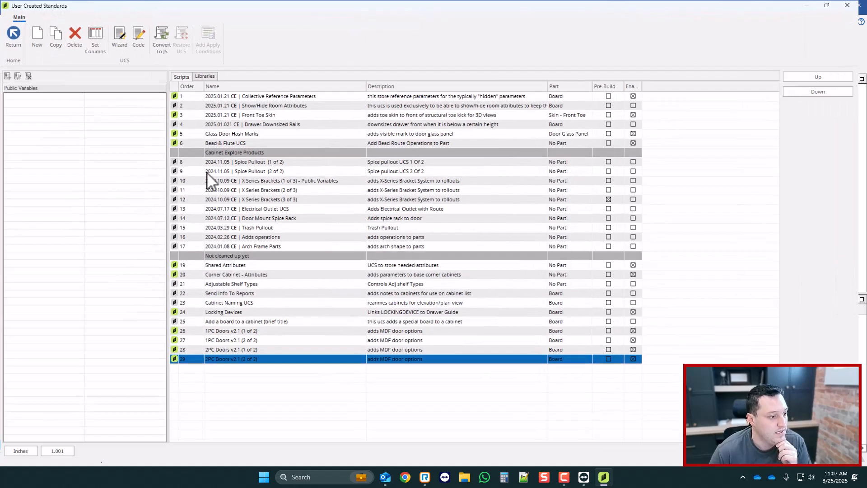
left_click(37, 36)
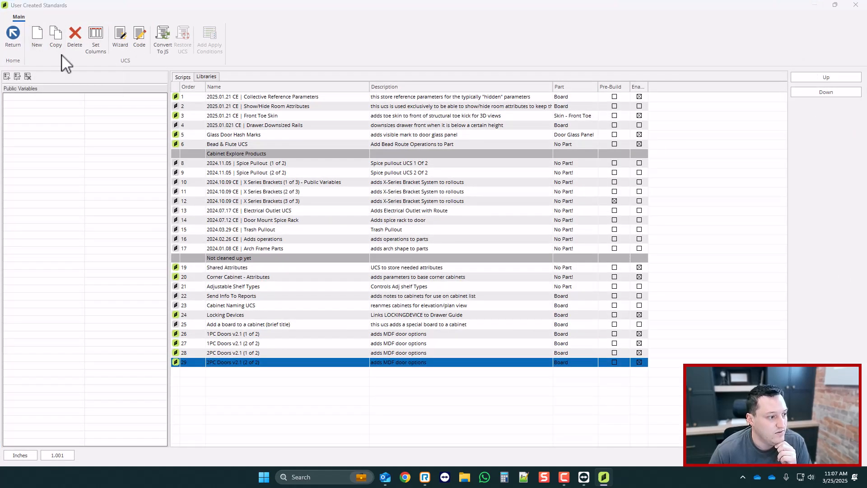
type("Light Dado")
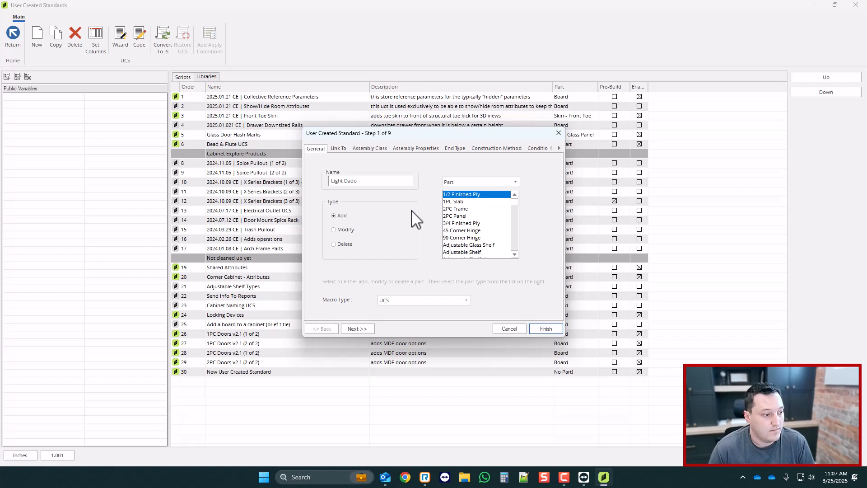
left_click(502, 182)
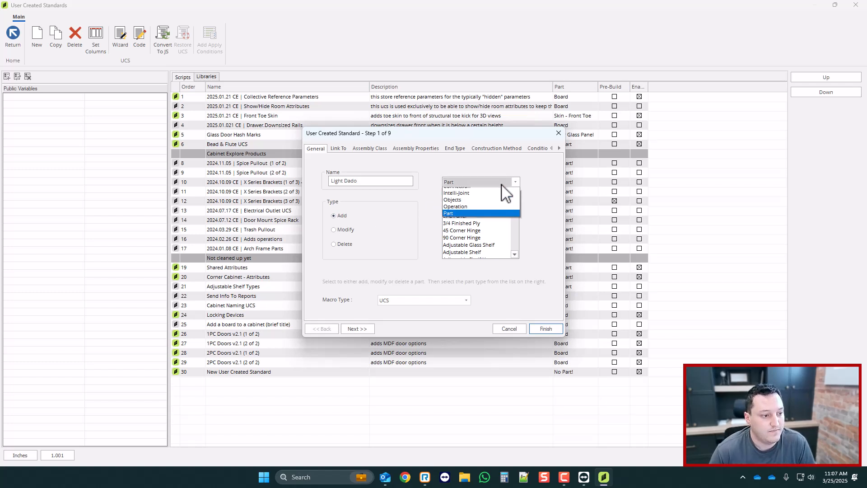
left_click(465, 220)
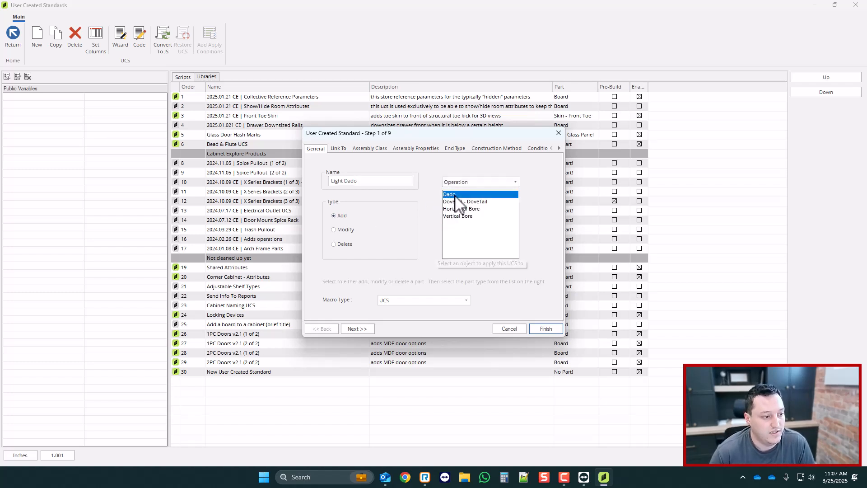
left_click(357, 329)
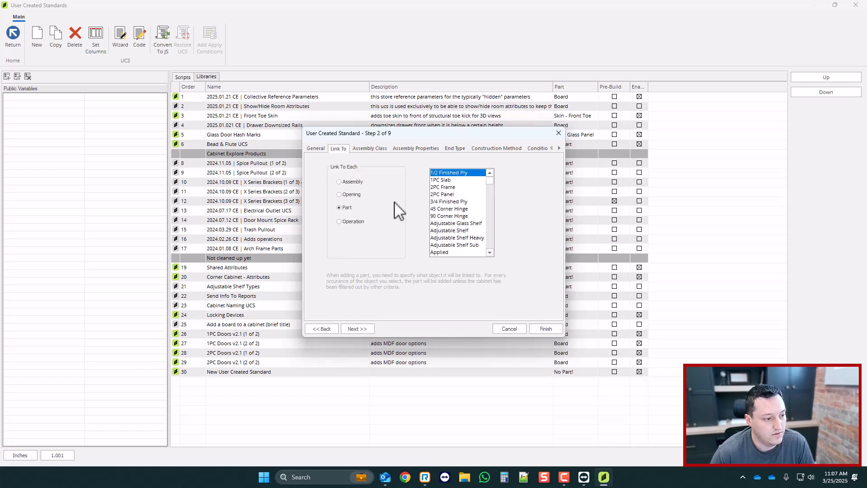
- Link the new standard to each Bottom part and finish its setup
scroll(458, 221, "down", 3)
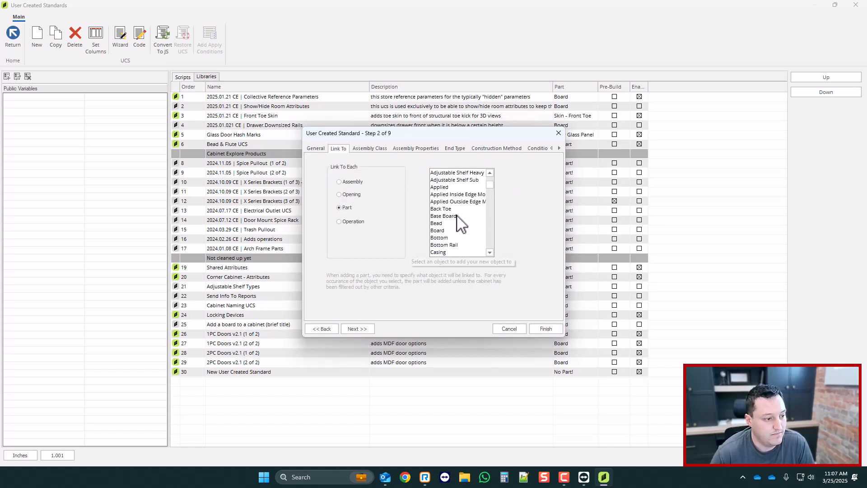
left_click(445, 239)
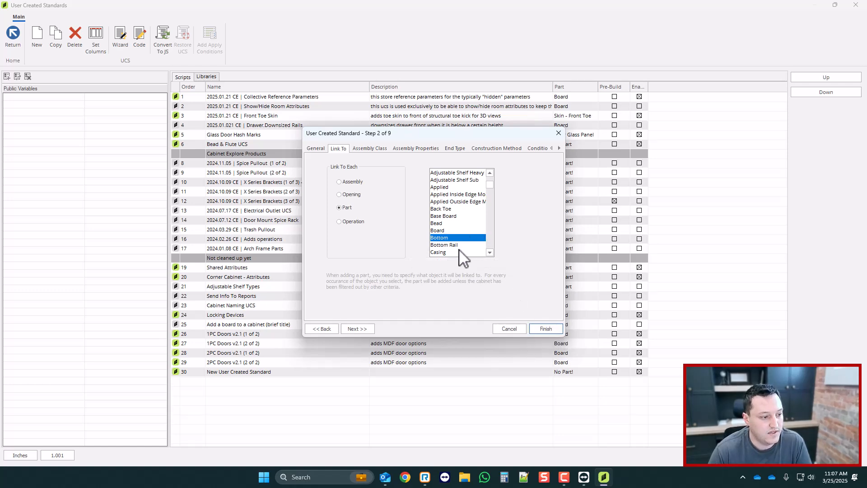
left_click(548, 330)
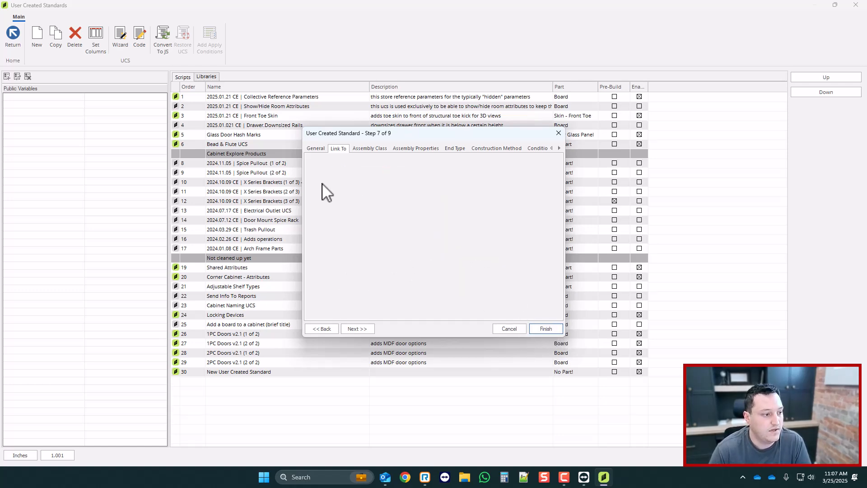
- Examine the Light Dado code, including its opening comment, the For Each BO Part line and the GROOVE dado definition
left_click(139, 34)
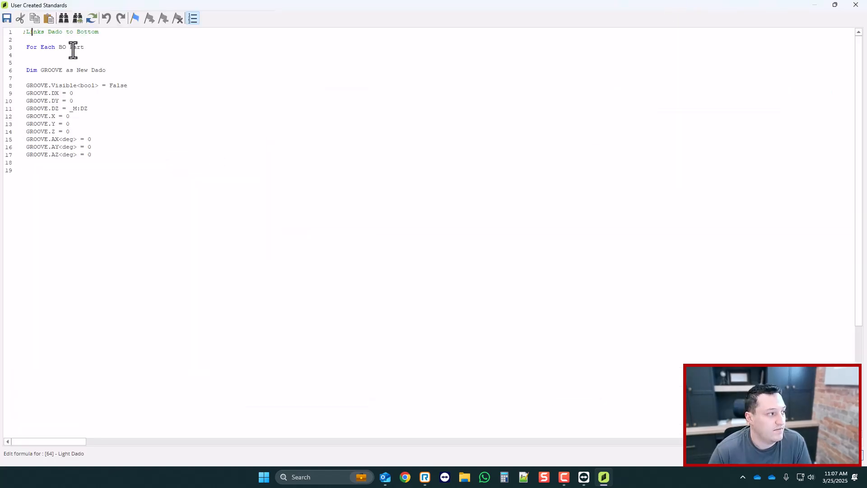
left_click_drag(89, 47, 34, 43)
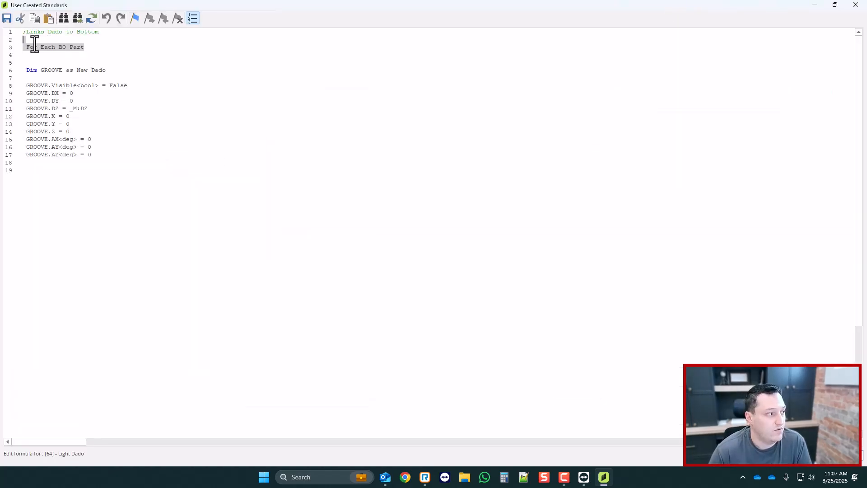
left_click(84, 47)
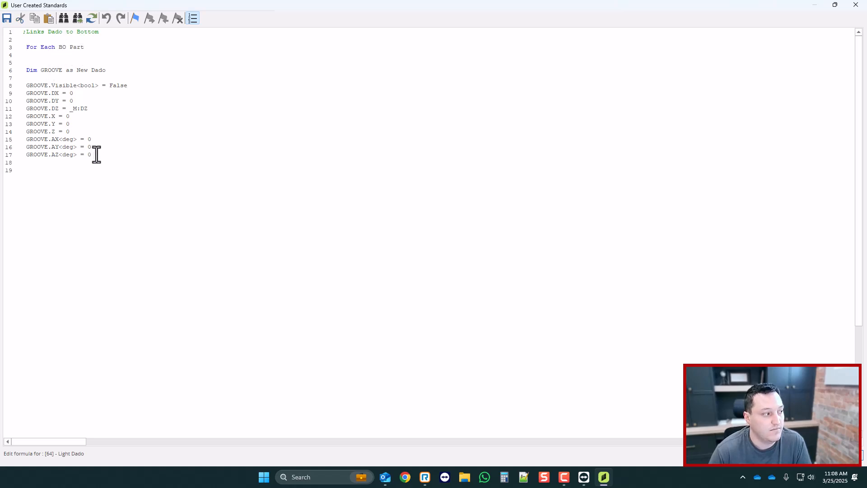
left_click_drag(92, 155, 16, 70)
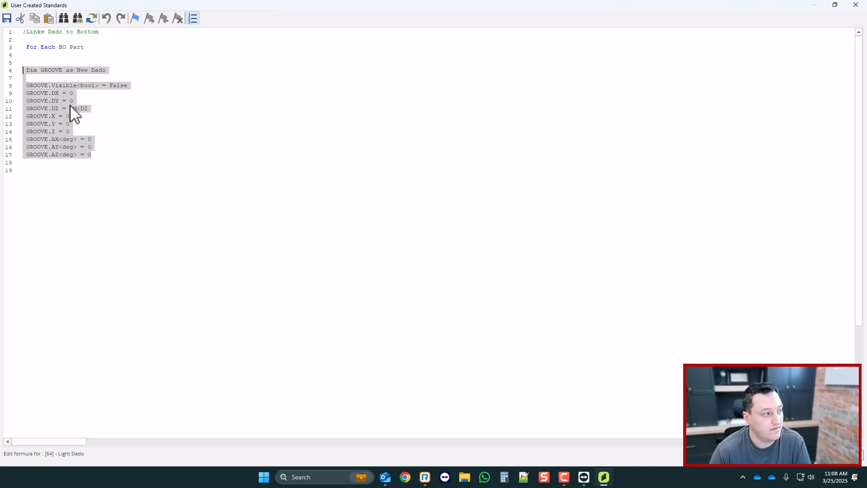
left_click(35, 32)
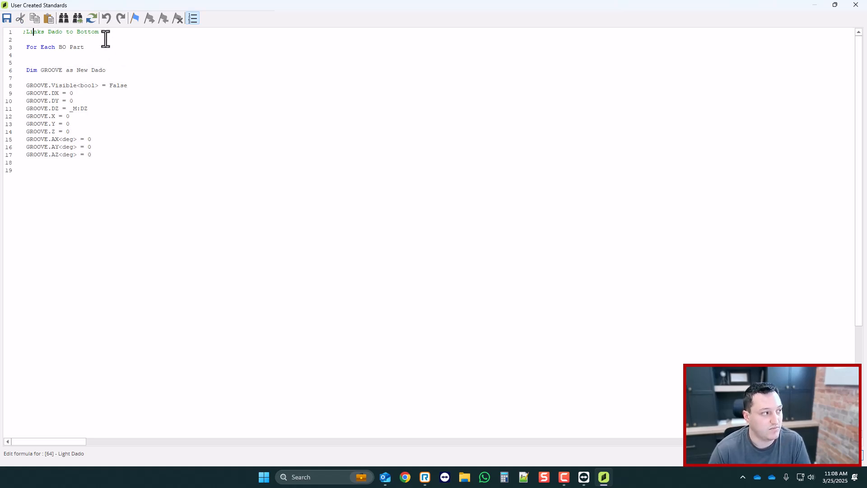
left_click_drag(103, 33, 26, 32)
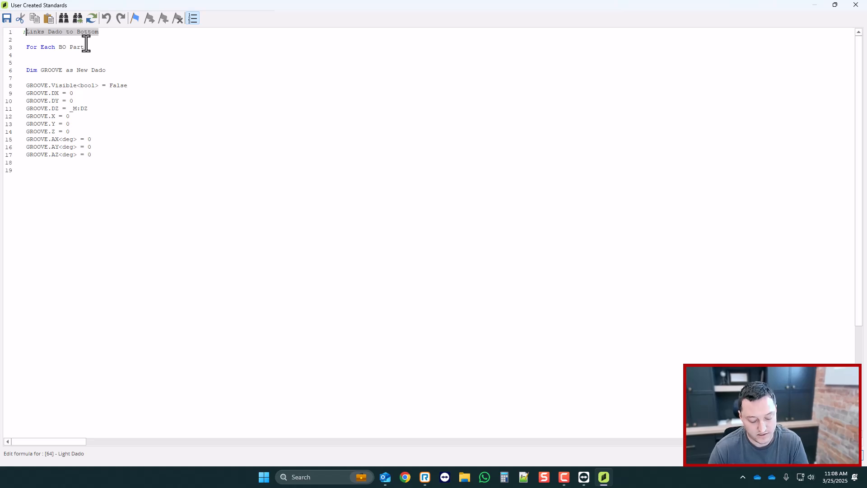
left_click(32, 39)
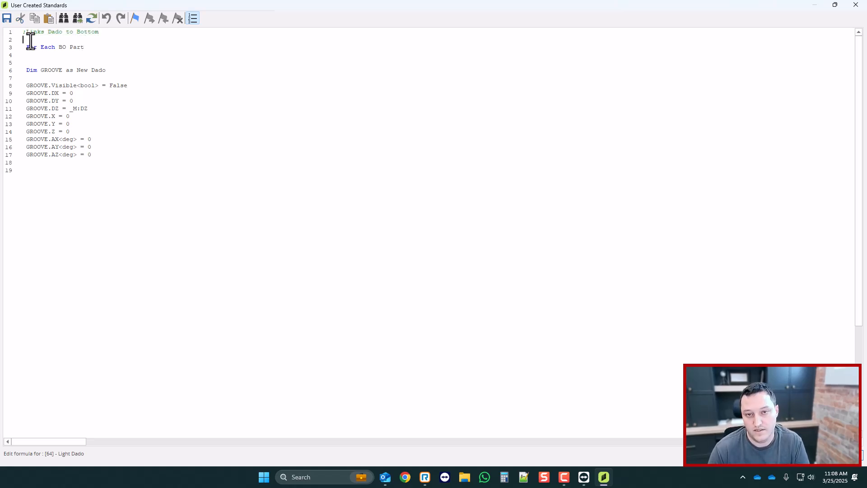
- Append the placeholder text "dfgdfgzdszdvdfz" to the code's opening comment and save the change
left_click(108, 35)
type("dfgdfgzdszdvdfz")
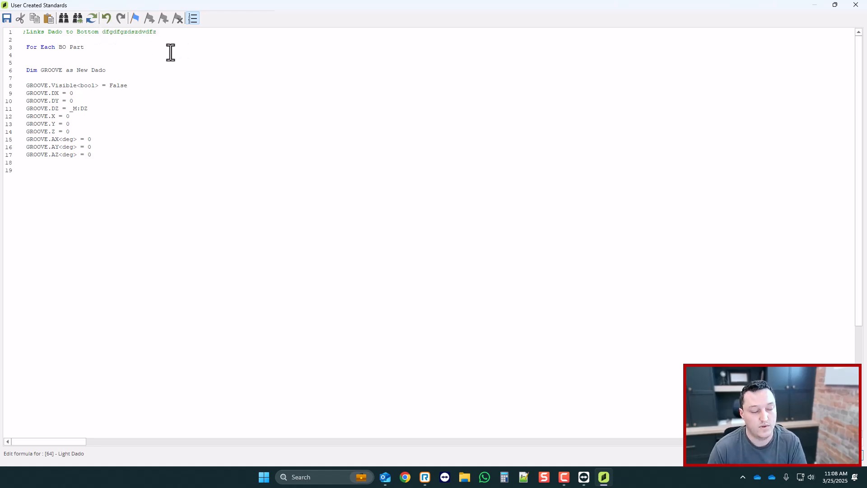
left_click(854, 7)
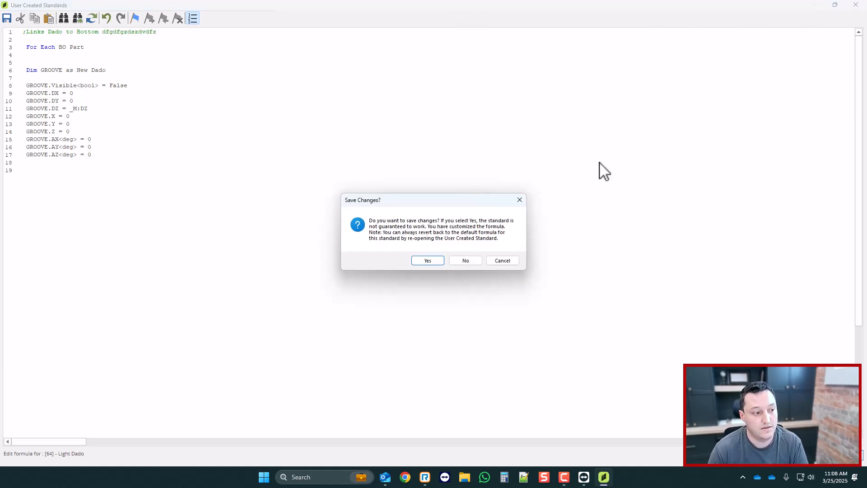
left_click(513, 197)
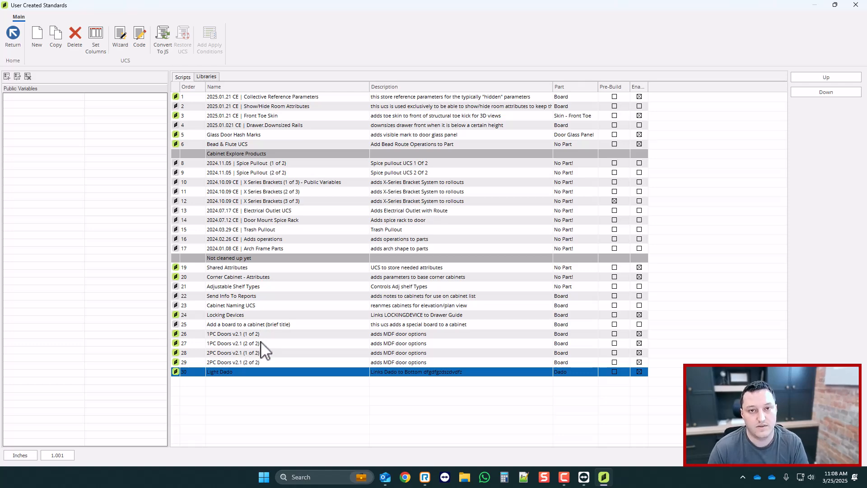
- Replace the opening comment of the Light Dado code with "adds a light dado to cabinet parts" and save the change
left_click(138, 41)
left_click_drag(156, 31, 28, 34)
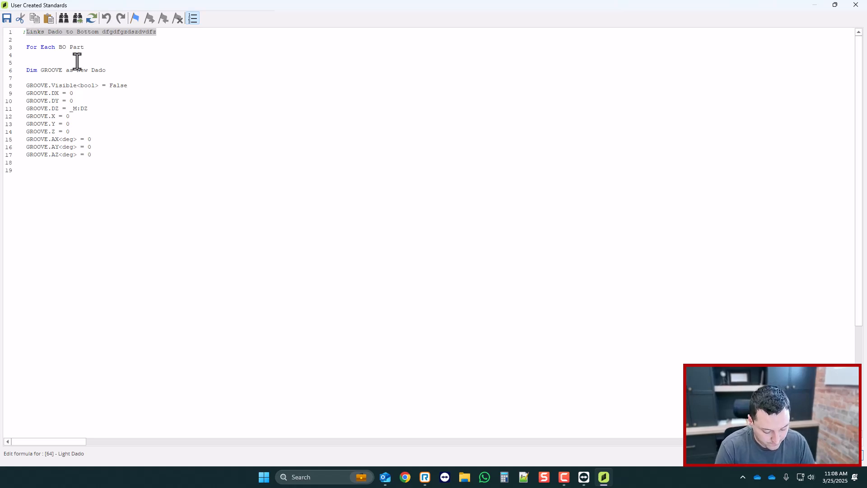
type("ad")
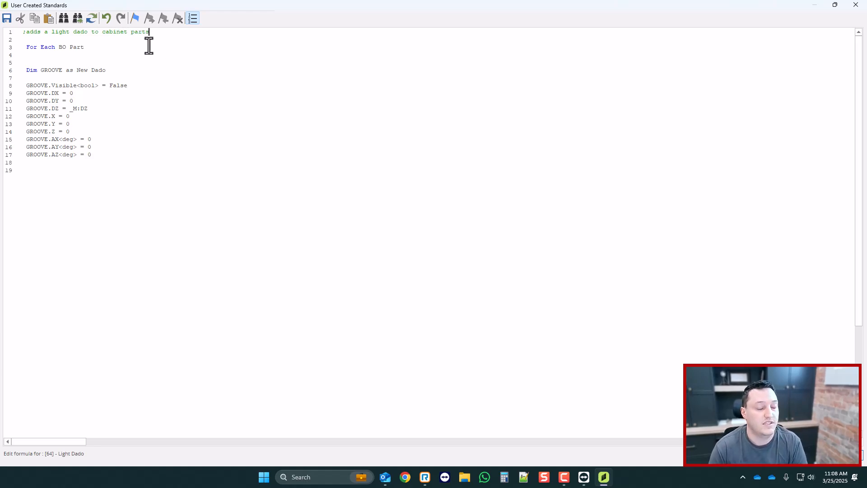
left_click(852, 3)
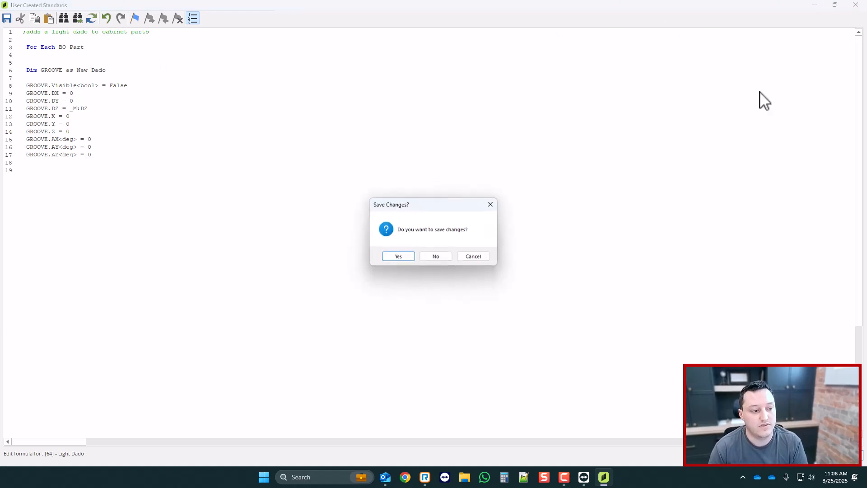
key("Return")
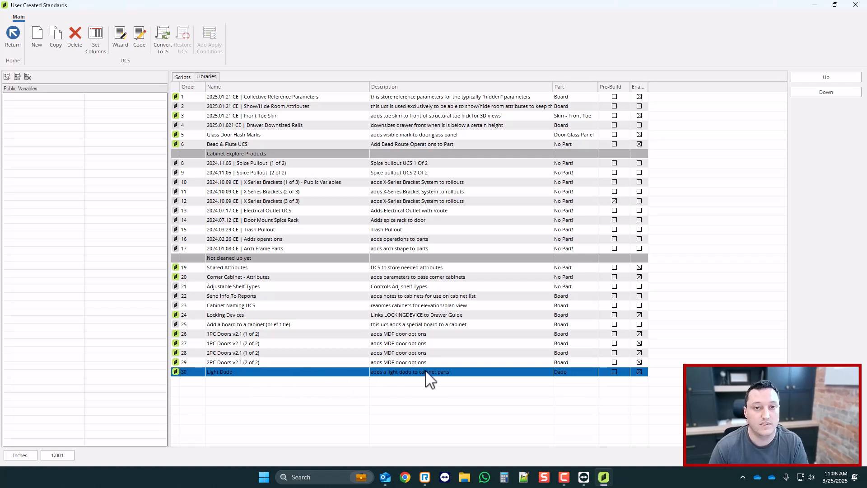
- Reopen the Light Dado code and remove the leading space before the For Each BO Part line
left_click(140, 37)
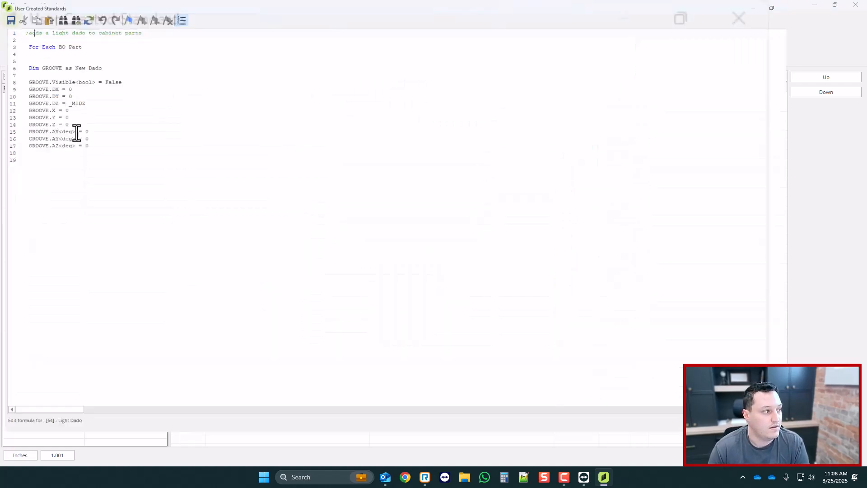
left_click(174, 36)
left_click_drag(174, 35, 23, 32)
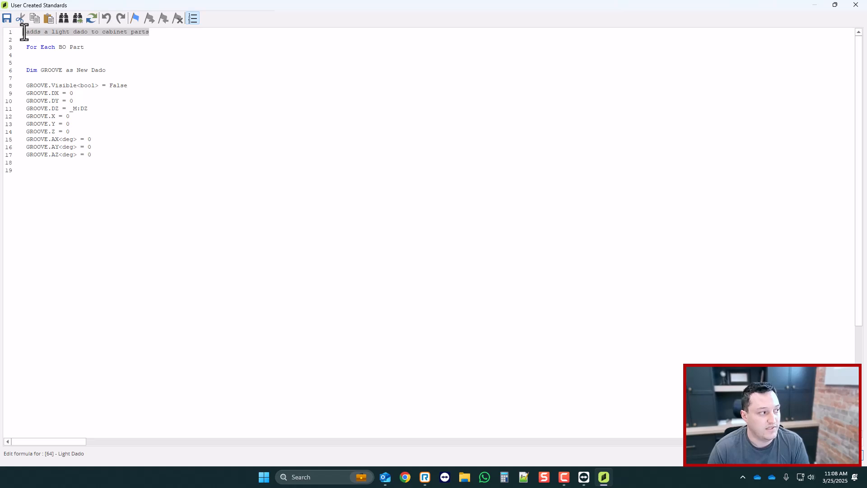
left_click(31, 40)
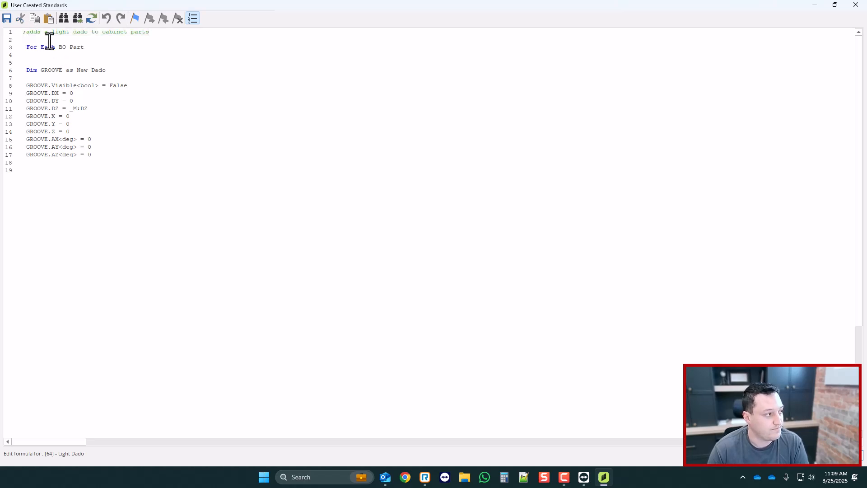
left_click(26, 48)
key("BackSpace")
left_click_drag(82, 47, 19, 47)
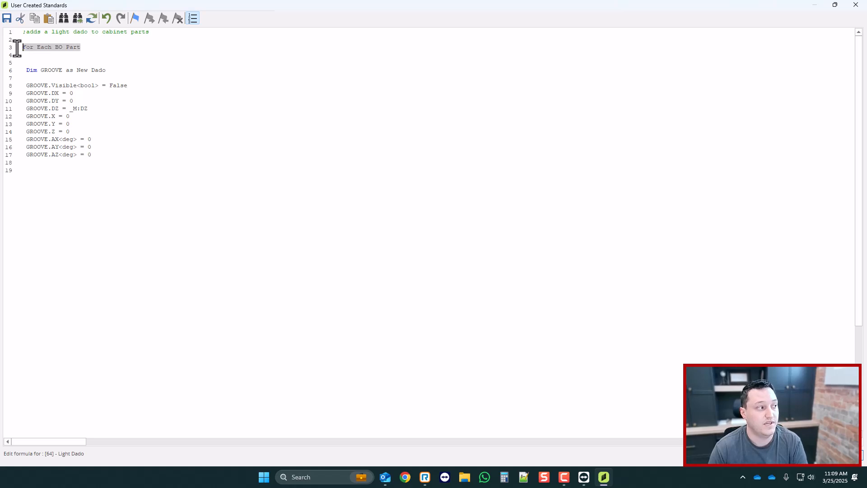
left_click(64, 60)
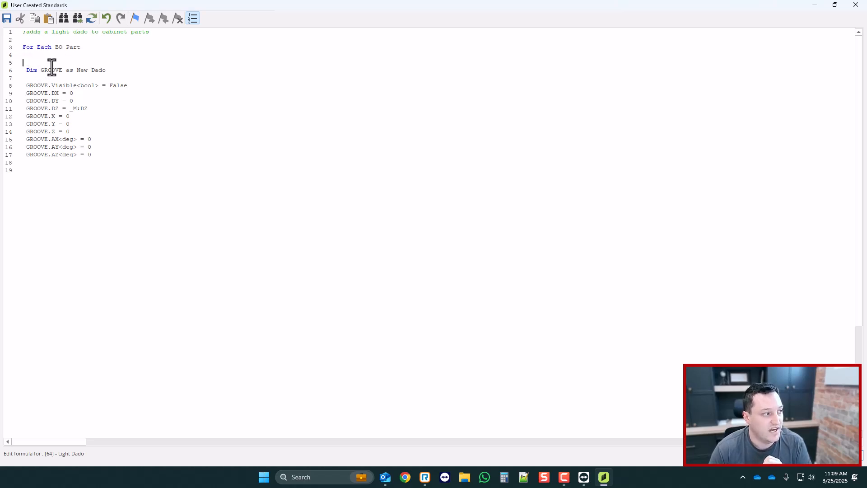
- Unindent the whole GROOVE dado block and delete the blank line below its Dim statement
left_click_drag(104, 156, 17, 73)
key("shift+Tab")
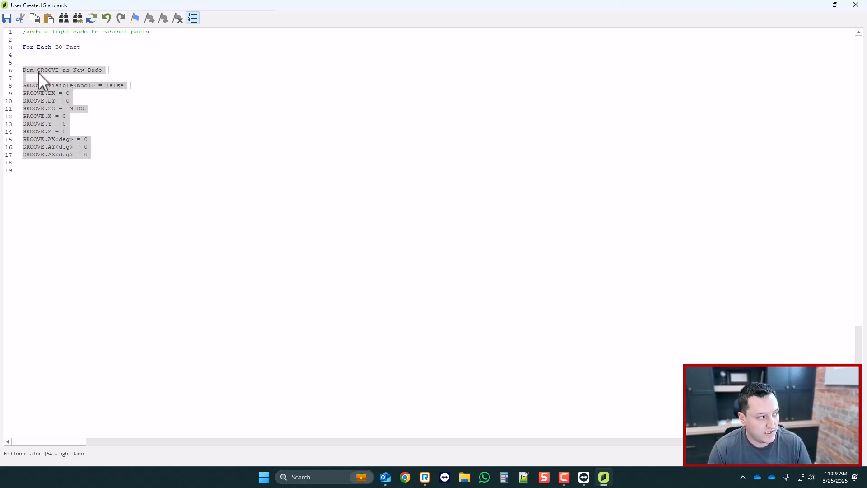
left_click(37, 78)
key("BackSpace")
- Insert ten blank lines between the For Each BO Part line and the Dim GROOVE statement
left_click(37, 63)
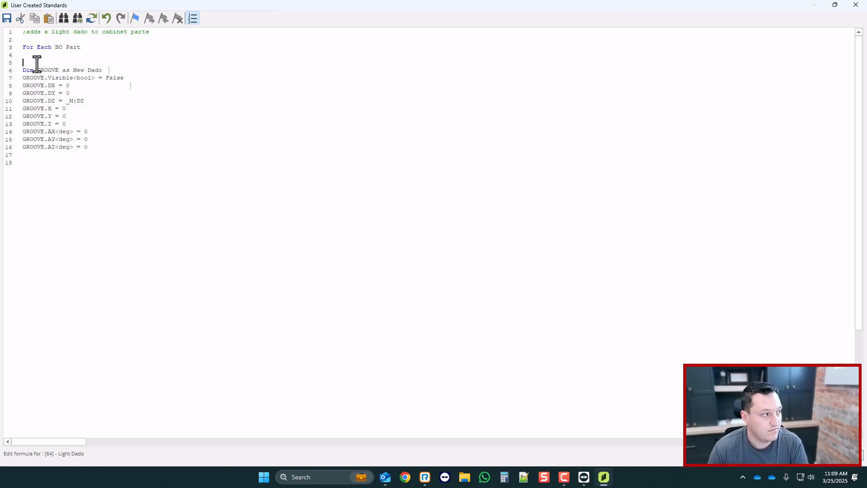
key("Return")
key("Return")
key("Return")
key("Return")
key("Return")
key("Return")
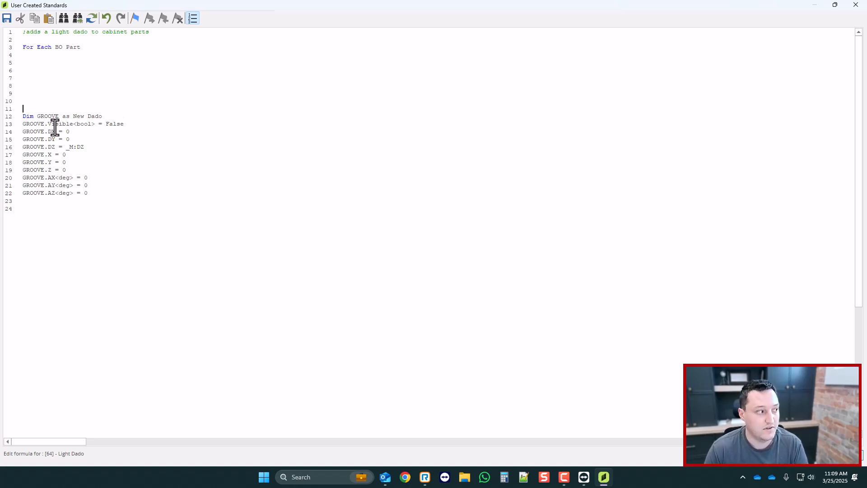
key("Return")
key("Return")
key("Return")
key("Return")
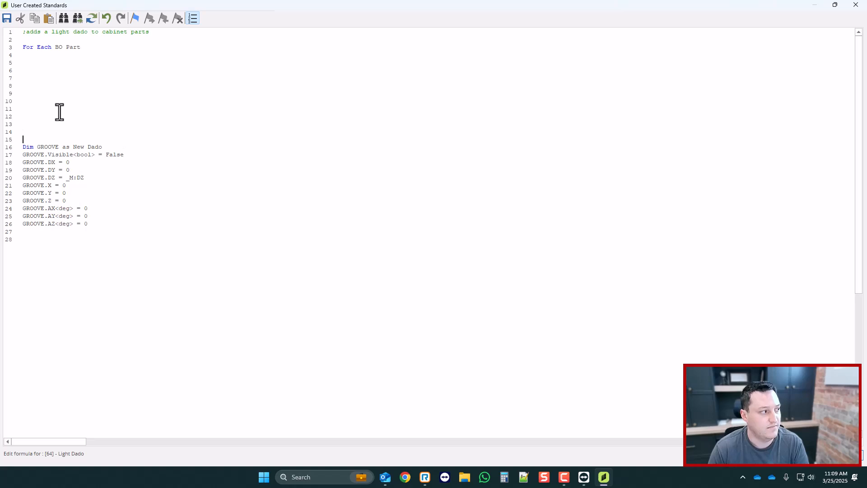
- Write the condition "If CE_LightDadoAdd == null then" below the For Each BO Part line, with an extra blank line above it
left_click(25, 63)
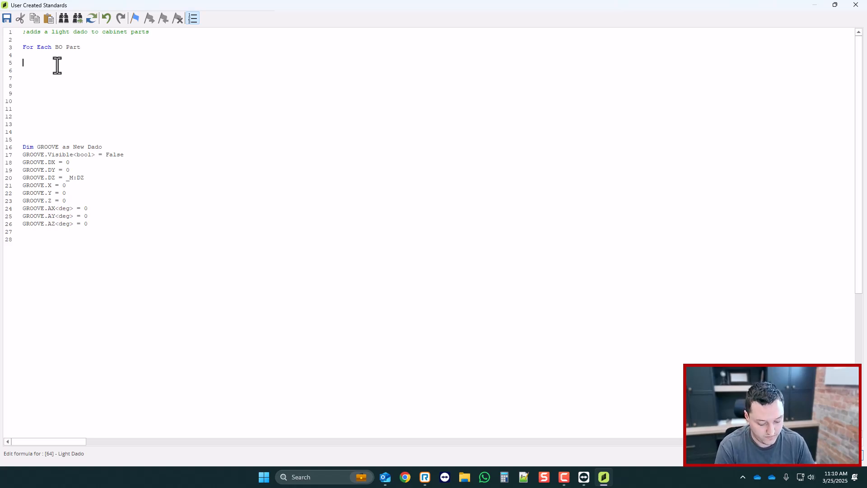
type("If")
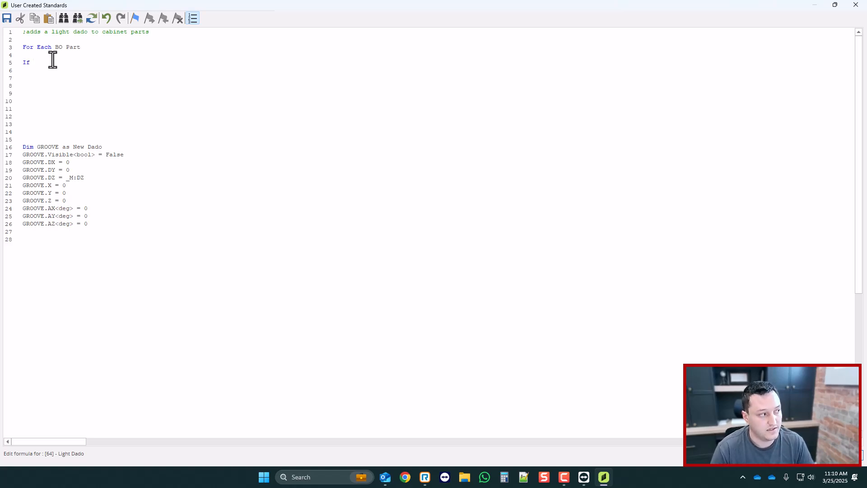
key("Home")
key("Return")
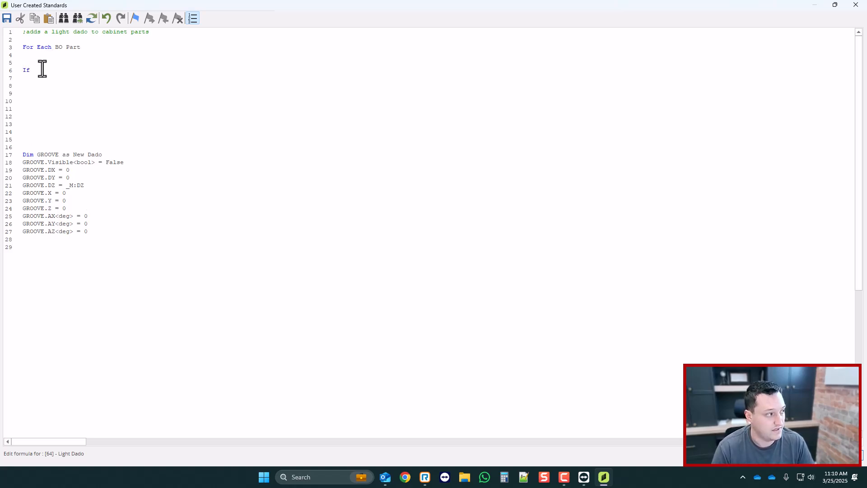
left_click(42, 70)
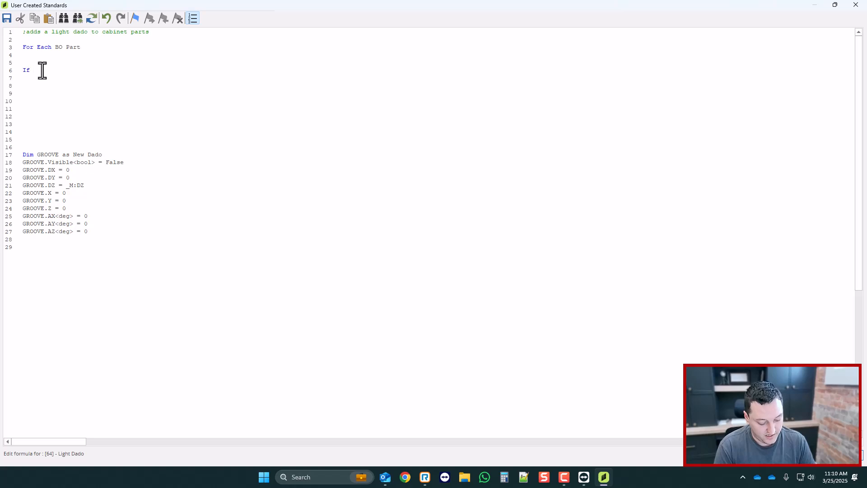
type("CB.")
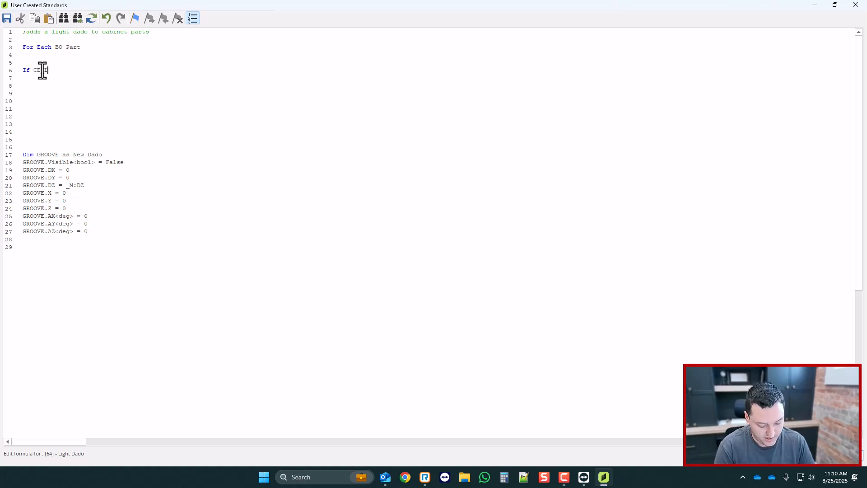
type("LightDado")
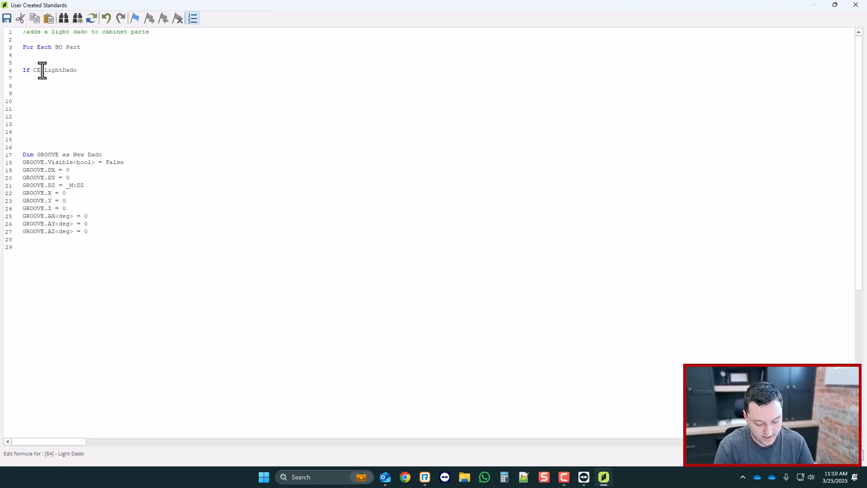
type("Add")
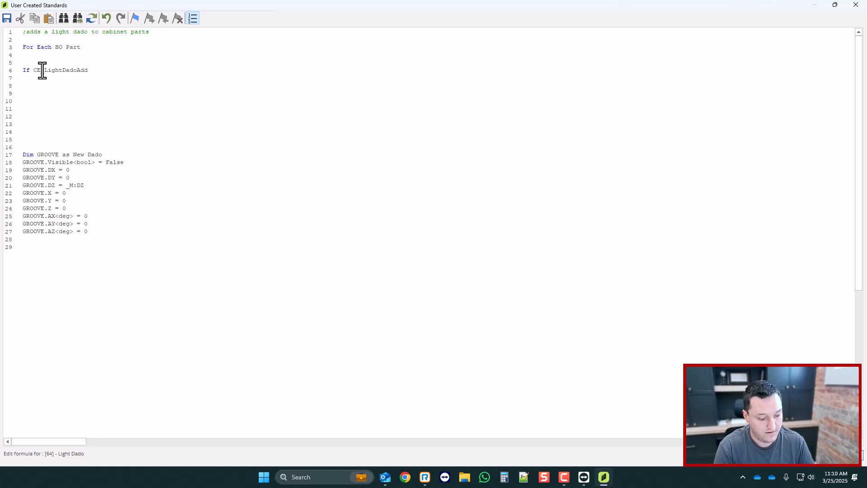
type(" == null the")
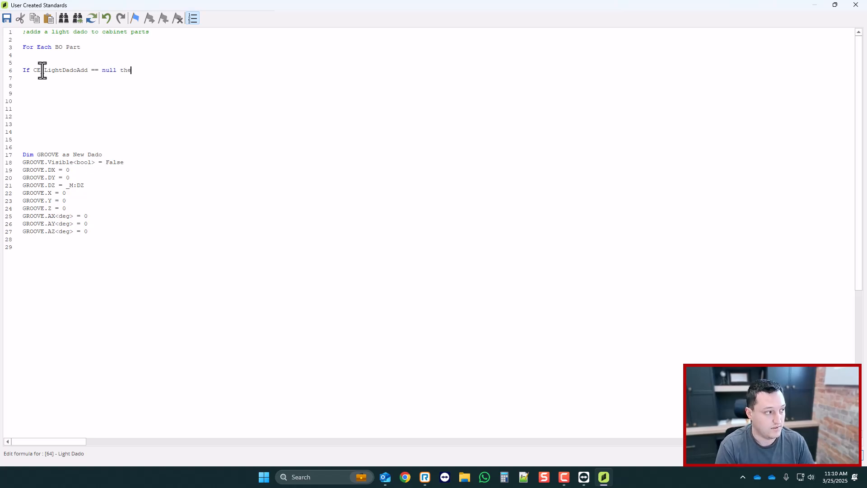
type("n")
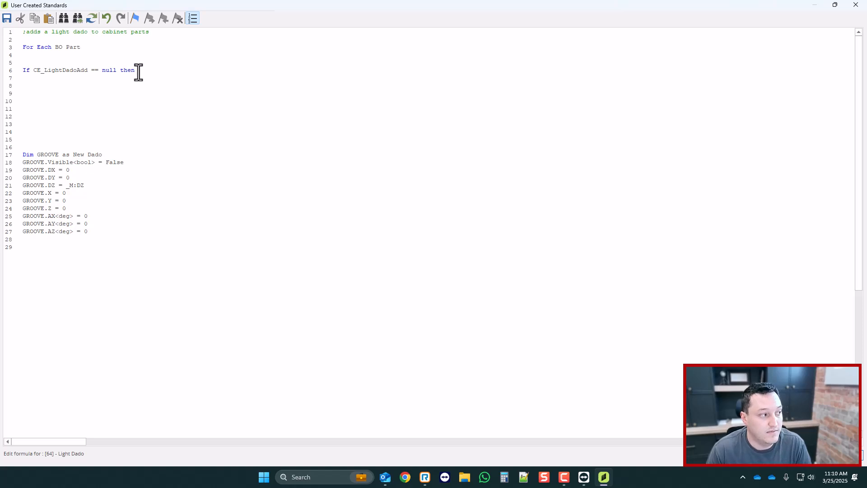
- Examine the If condition, including the CE prefix and the LightDadoAdd part of the parameter name
left_click_drag(137, 71, 63, 69)
left_click(44, 71)
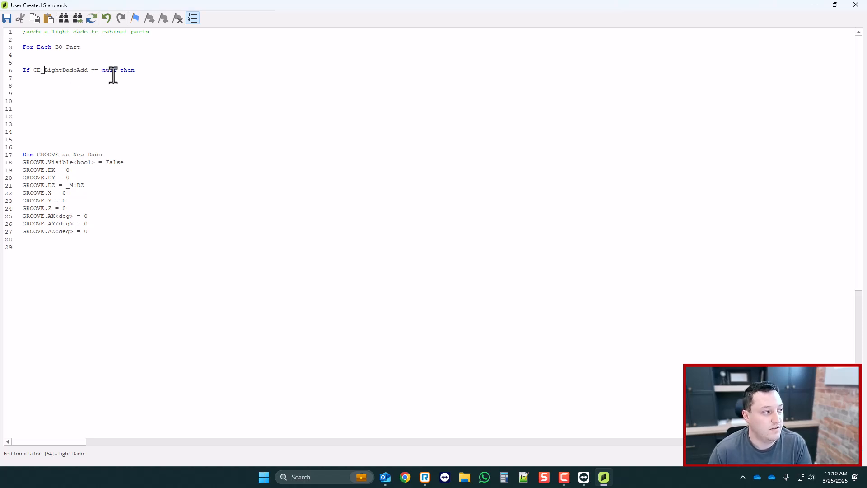
double_click(62, 71)
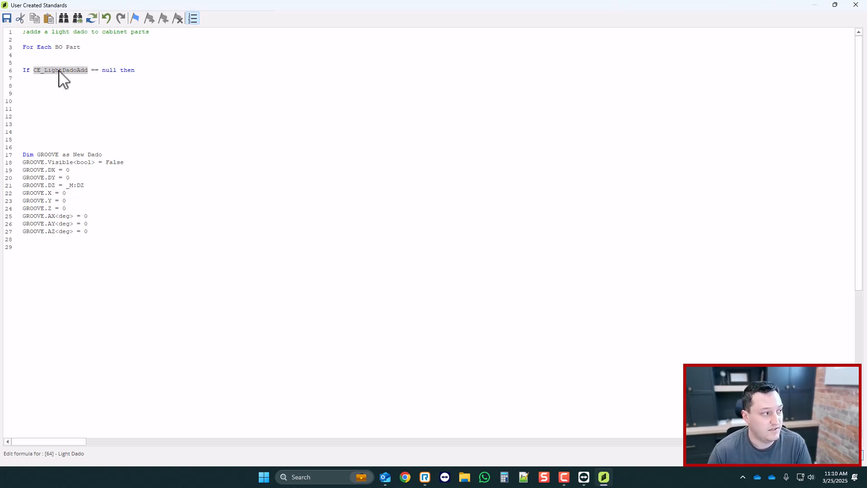
left_click_drag(40, 70, 33, 70)
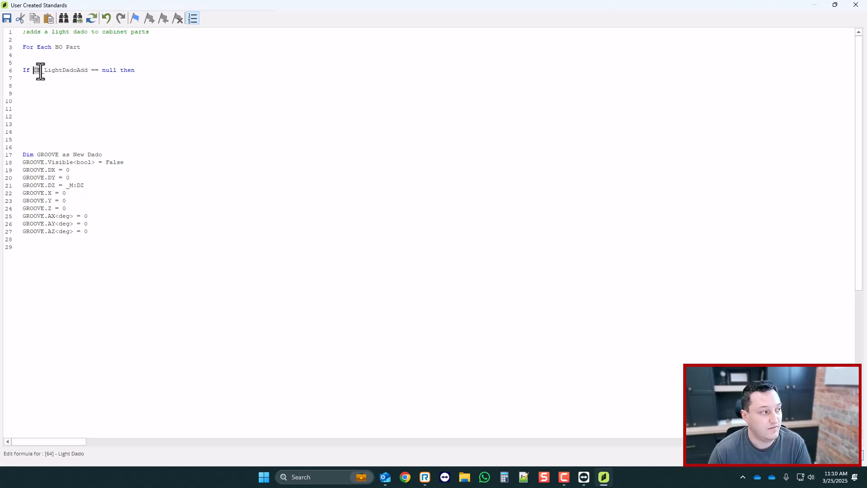
left_click(36, 70)
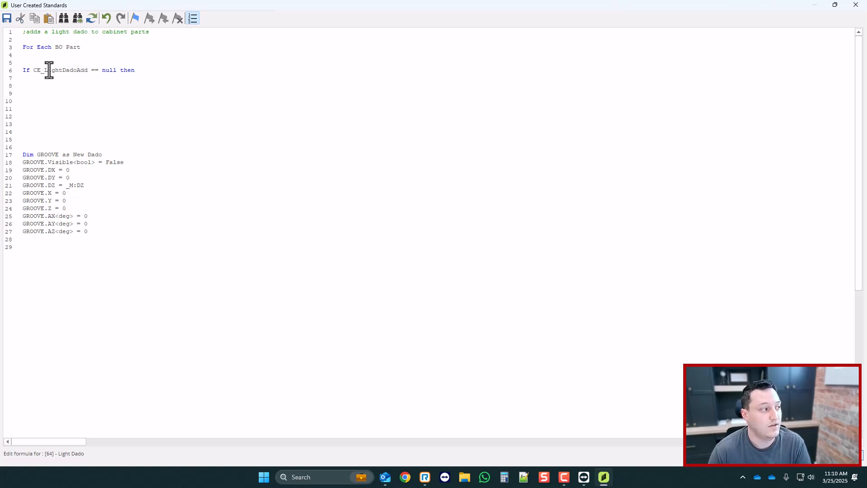
left_click_drag(44, 70, 87, 70)
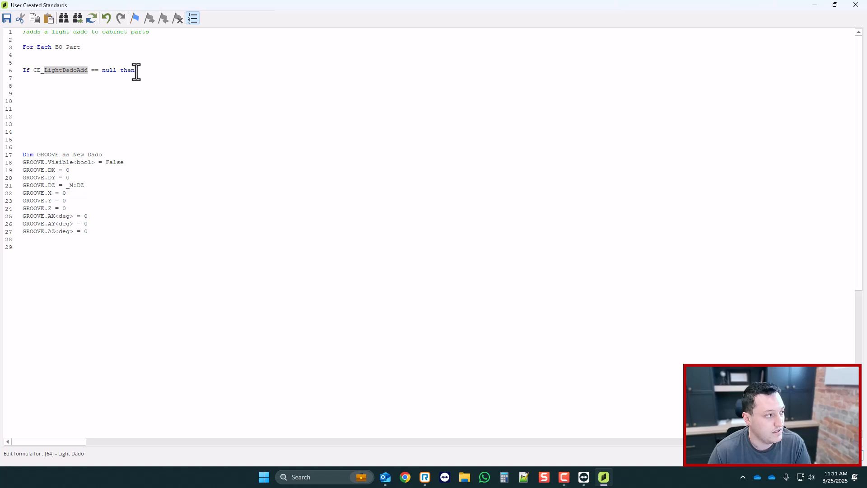
left_click(35, 71)
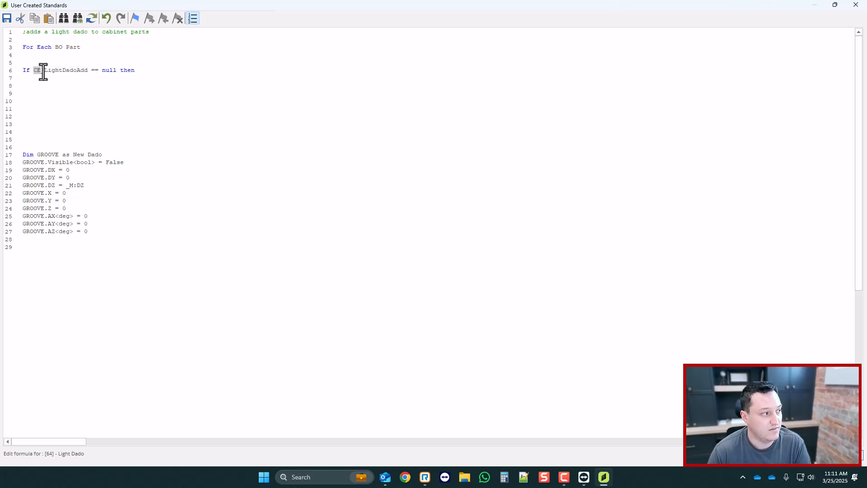
left_click_drag(45, 72, 75, 83)
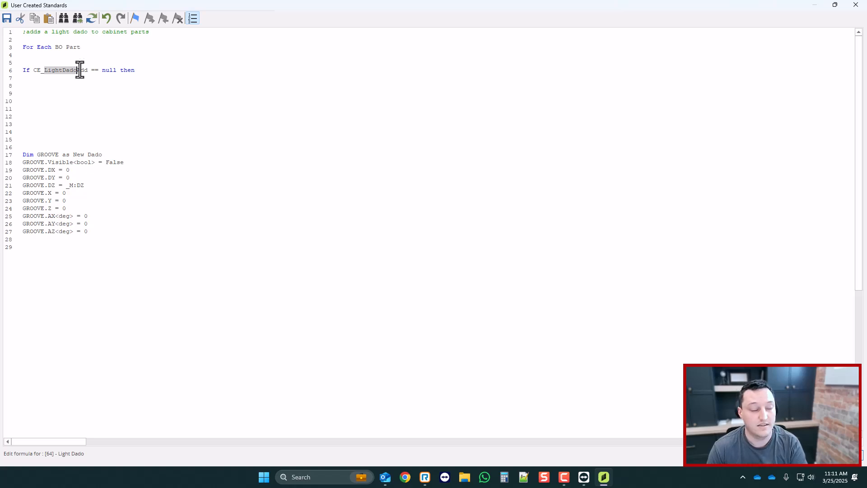
left_click(136, 71)
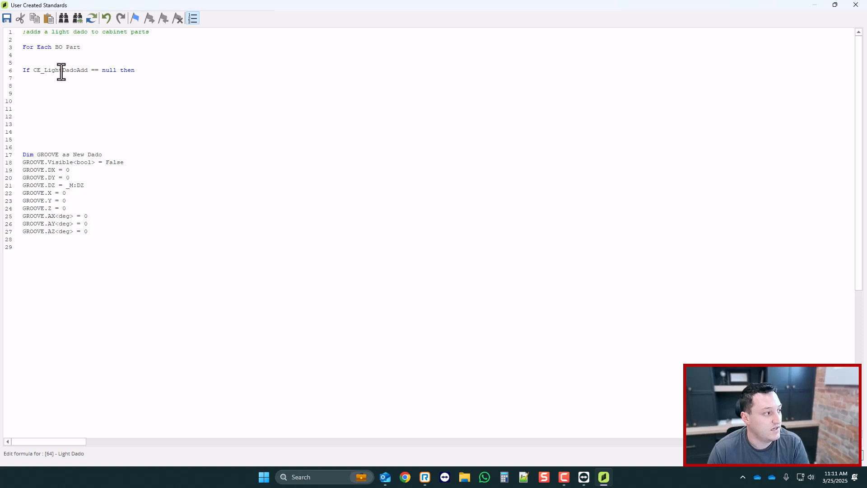
- Add the line "CE_LightDadoAdd<bool> = false" directly below the If condition, reusing the parameter name from the condition
double_click(61, 71)
key("ctrl+c")
left_click(136, 70)
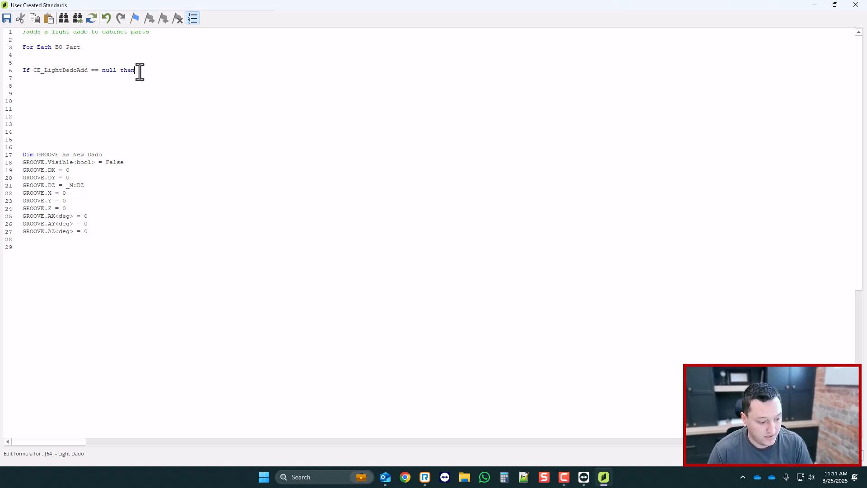
key("Return")
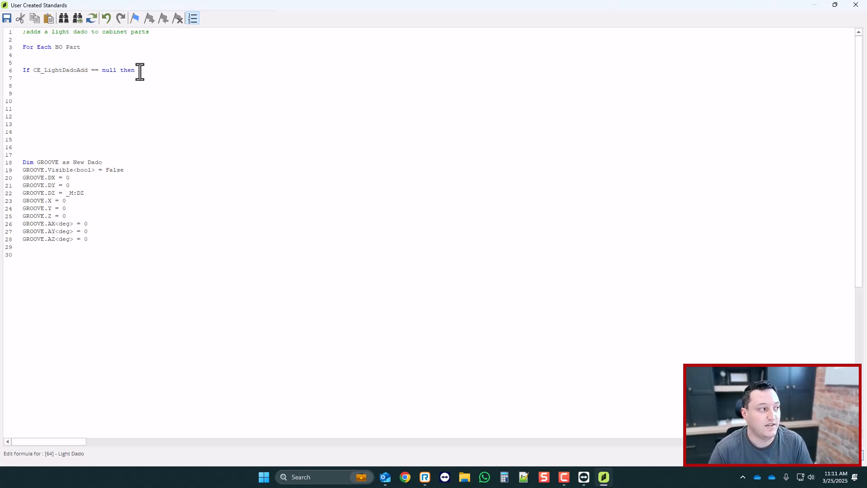
key("ctrl+v")
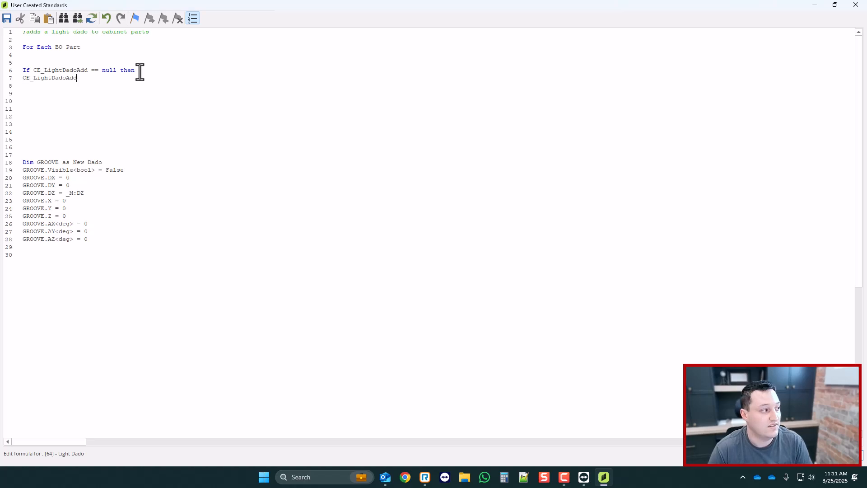
type("<")
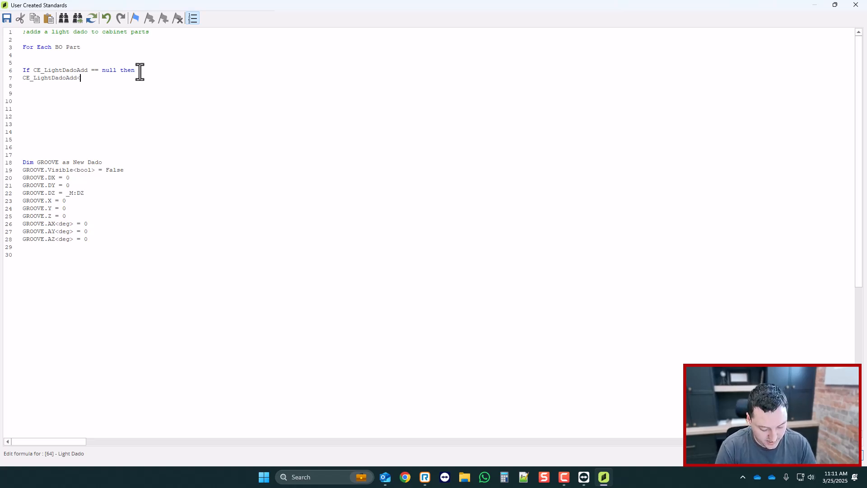
type("bool>")
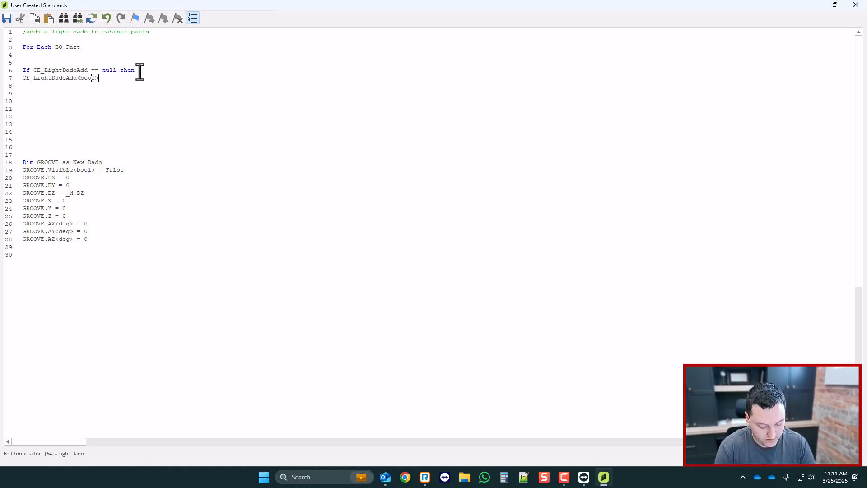
type(" = ")
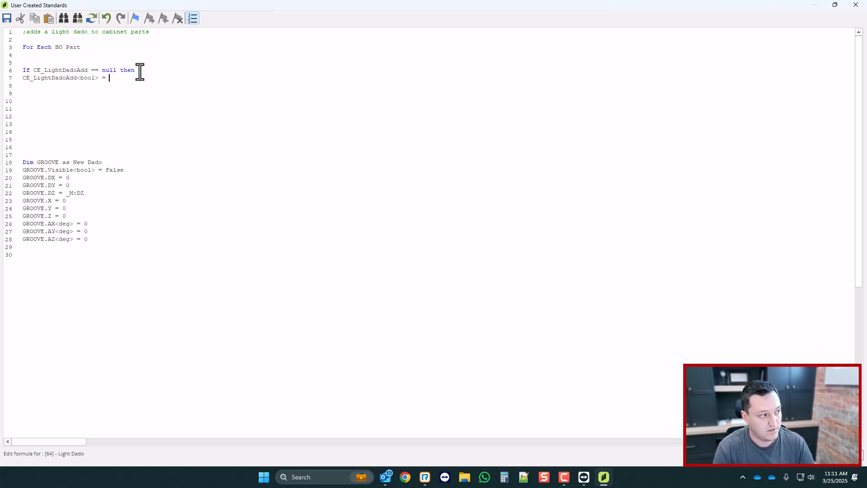
type("false")
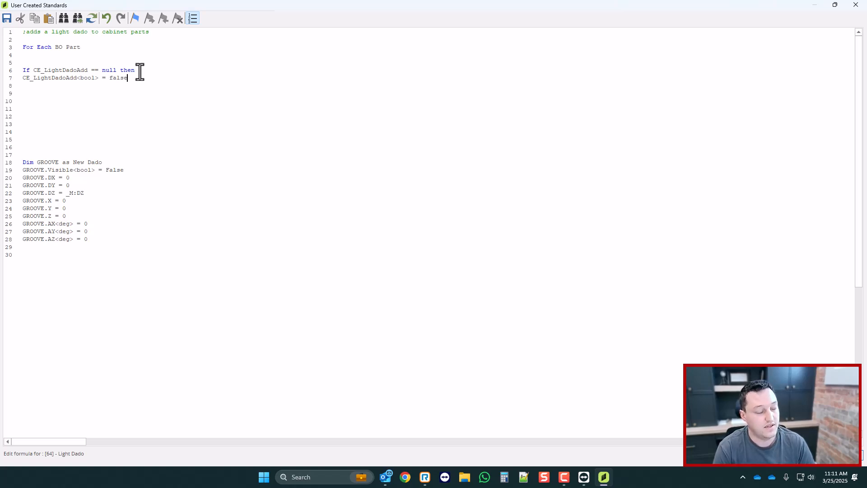
- Add the line "CE_LightDadoAdd<style> = 1" with the comment ";sidebar attribute" below the bool line
key("Return")
type("CE_LightDadoAdd<style>")
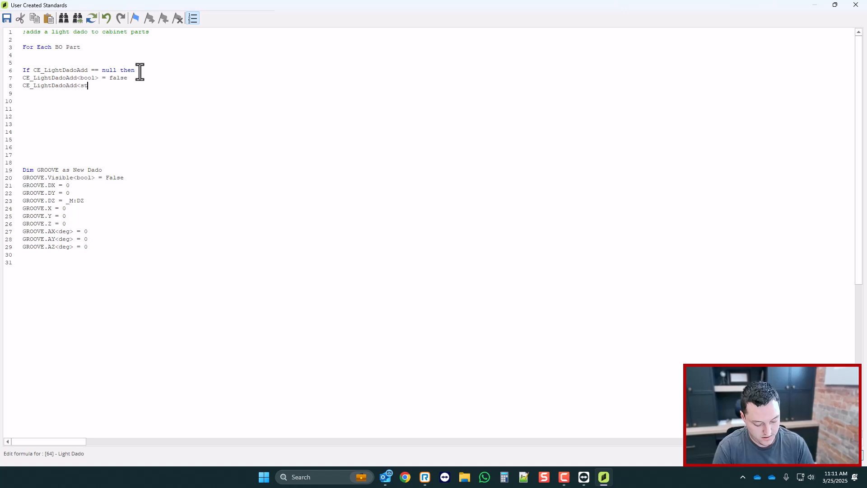
key("BackSpace")
key("BackSpace")
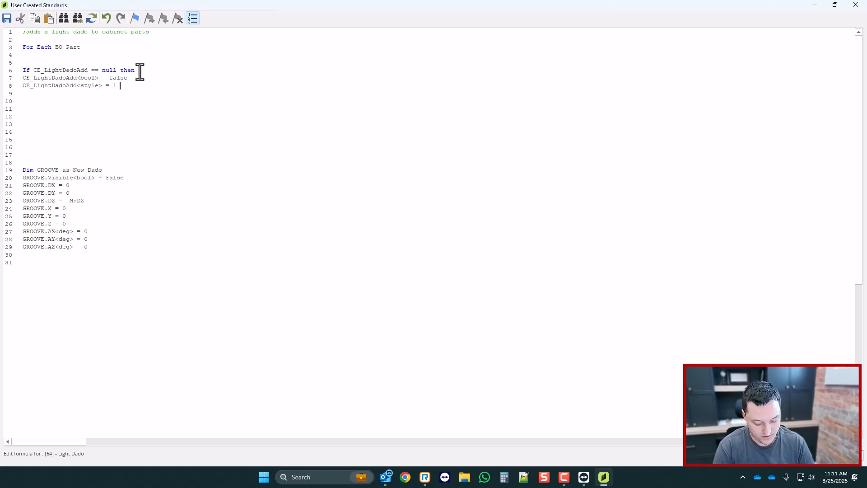
type("= 1 ;sideb")
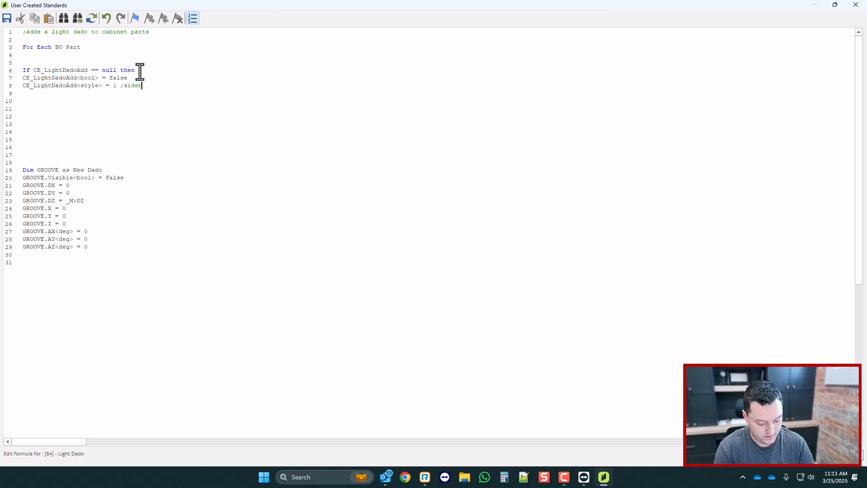
type("ar attribute")
- Add the line "CE_LightDadoAdd<desc> = 'Light Dado.Add?'" below the style line
key("Return")
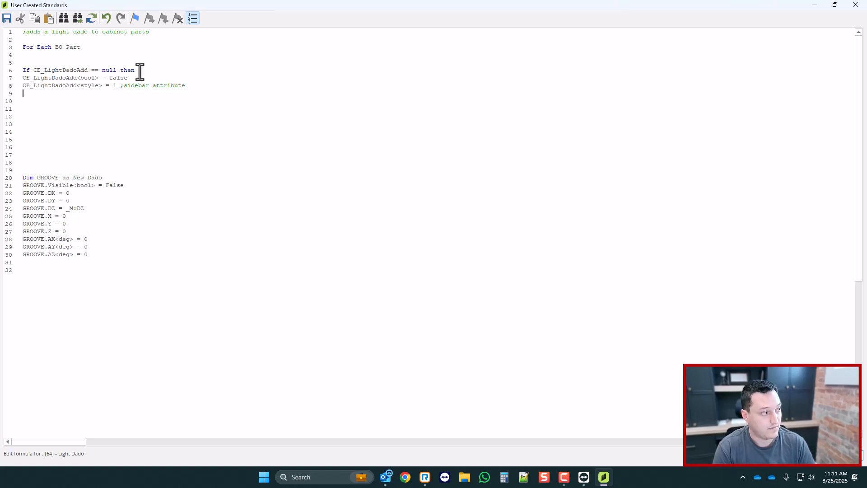
key("ctrl+v")
type("<desc")
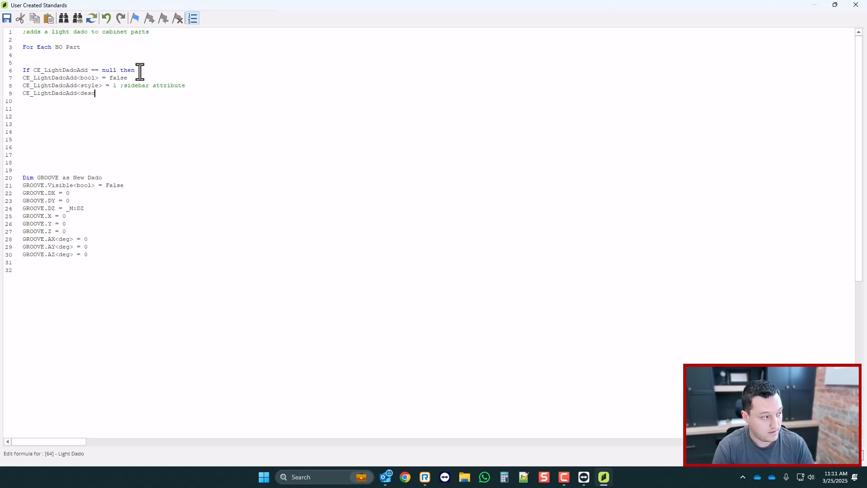
type("> =")
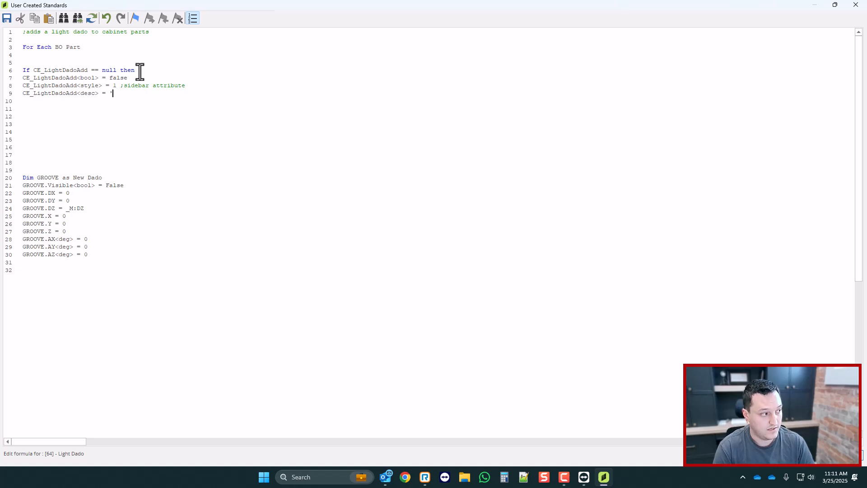
type(" 'Light ")
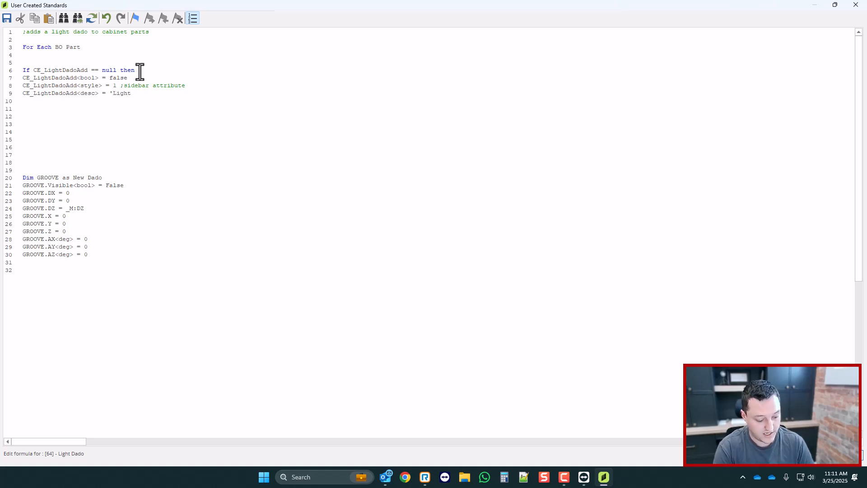
type("Dado.Add?'")
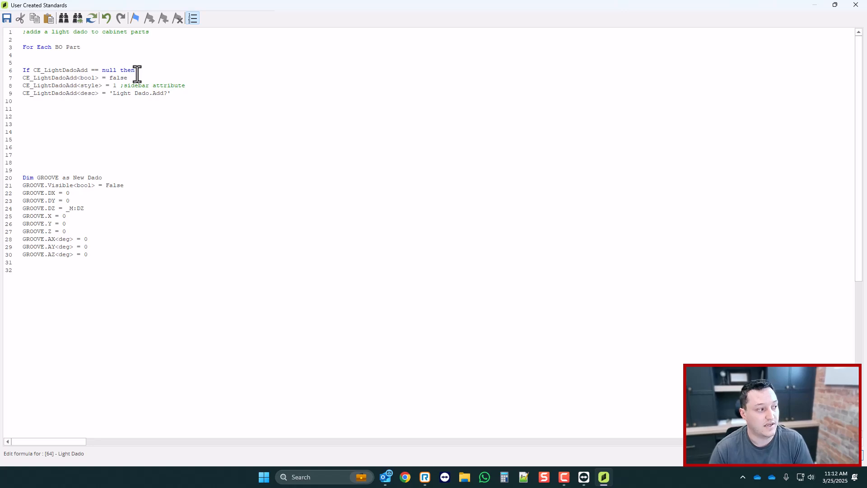
- Examine the description text, the style value and the sidebar attribute comment of the CE_LightDadoAdd parameter
mouse_move(149, 93)
left_mouse_down()
mouse_move(104, 93)
mouse_move(149, 94)
left_mouse_up()
left_click(113, 96)
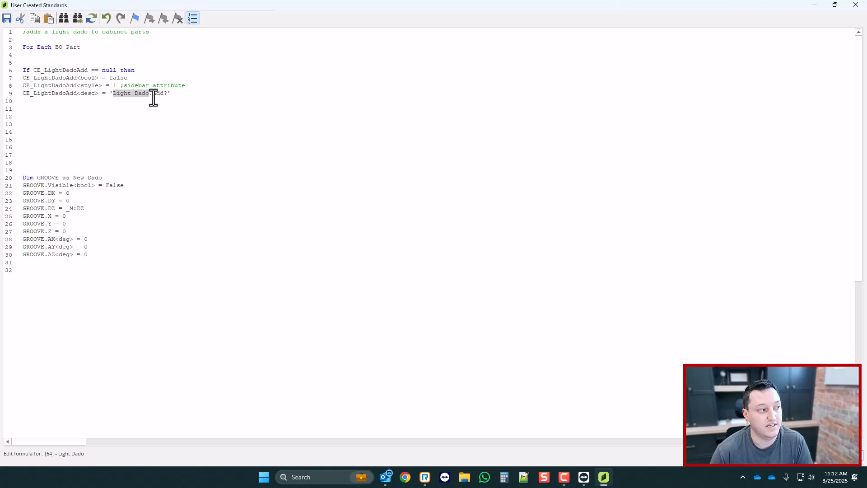
left_click(180, 93)
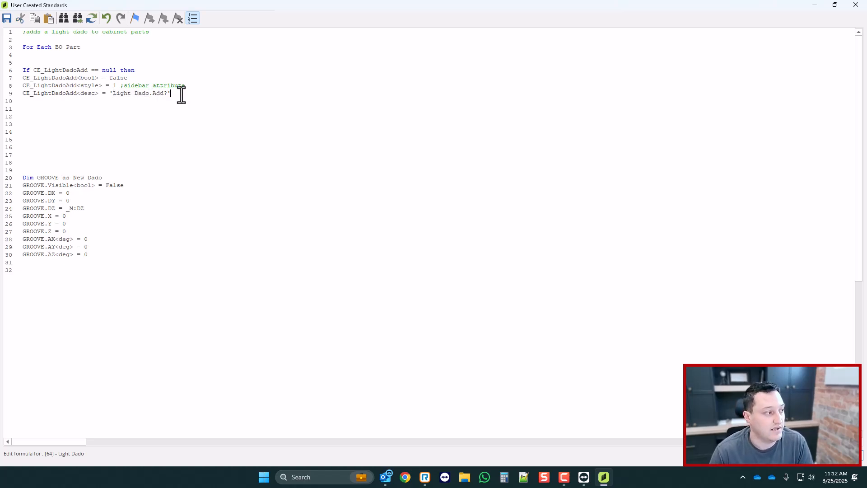
left_click_drag(188, 86, 120, 85)
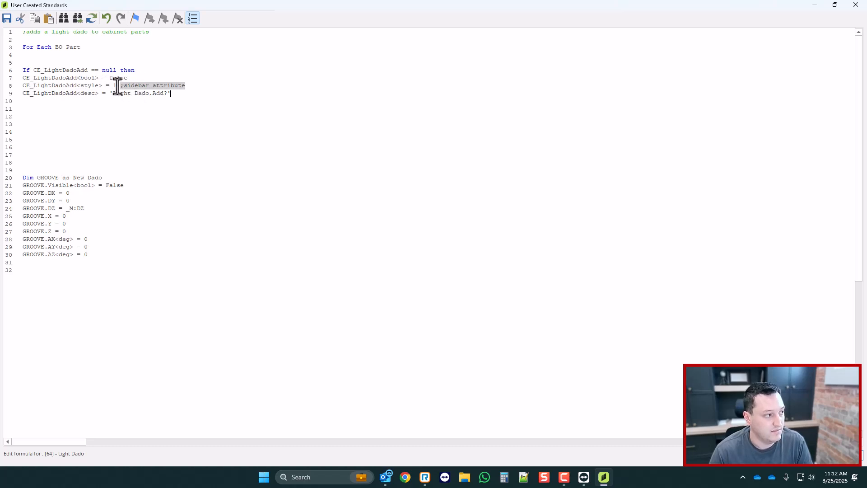
double_click(115, 86)
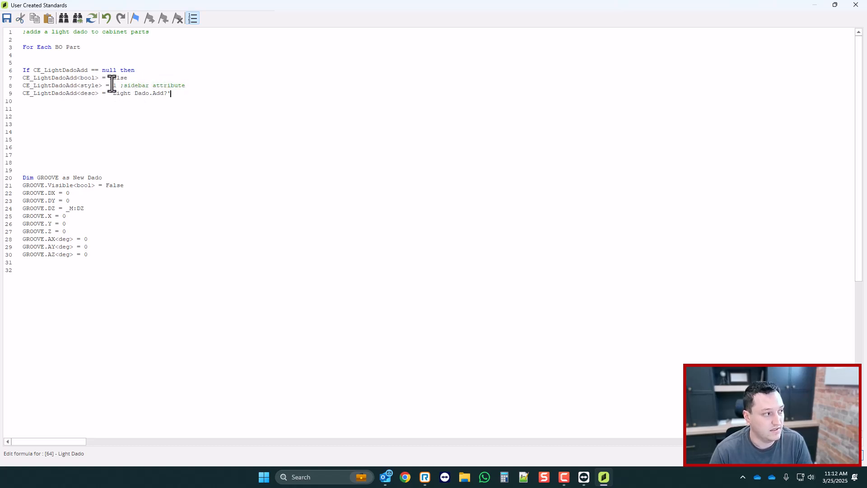
left_click(116, 85)
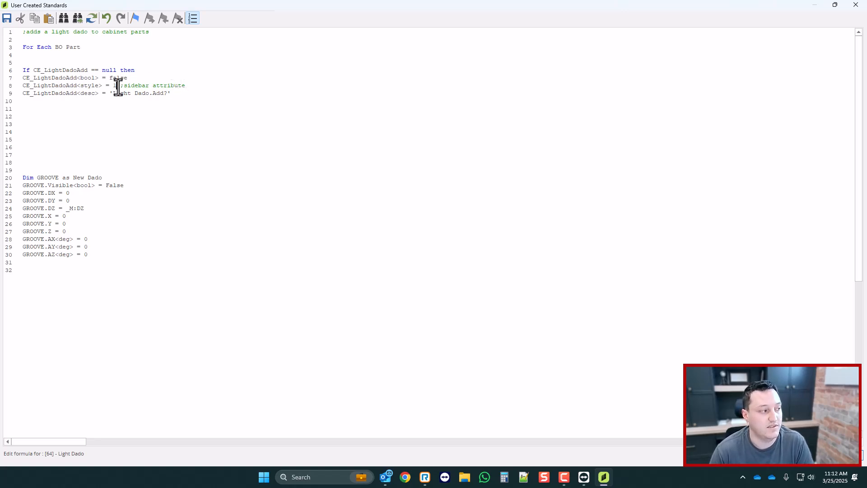
left_click_drag(118, 86, 113, 86)
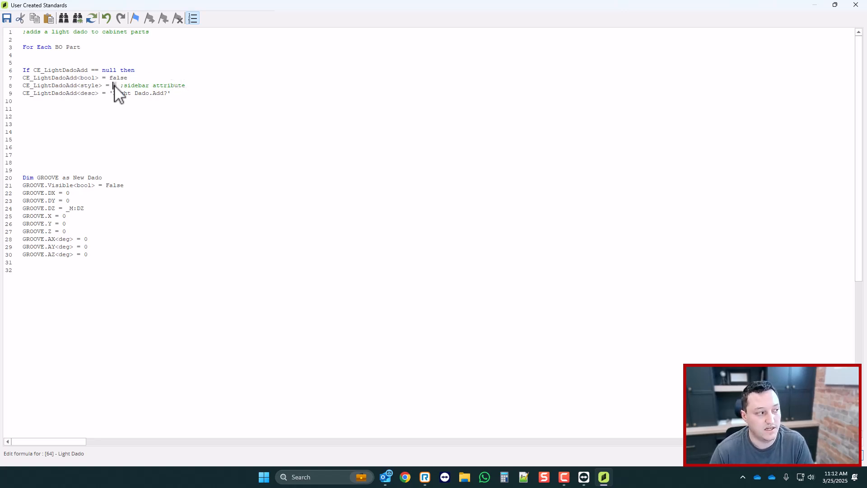
- Close the condition with End If below the desc line and indent the three CE_LightDadoAdd lines inside it
left_click(173, 93)
key("Return")
type("End ")
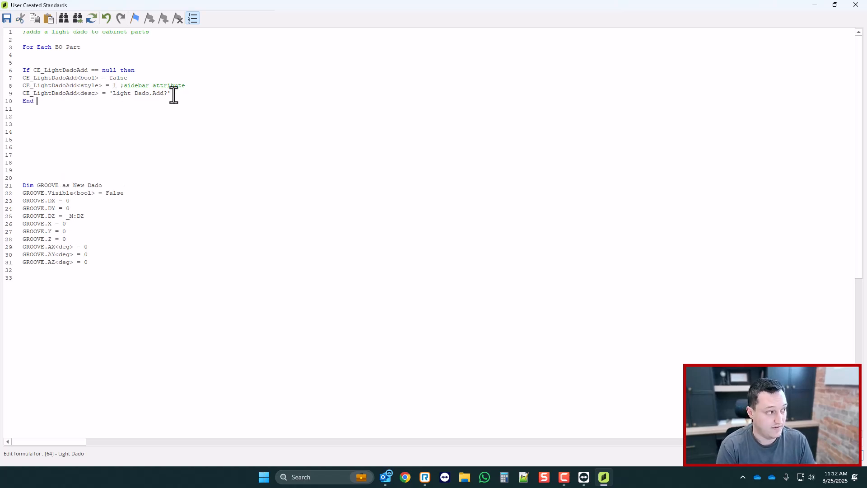
type("If")
left_click_drag(180, 93, 124, 93)
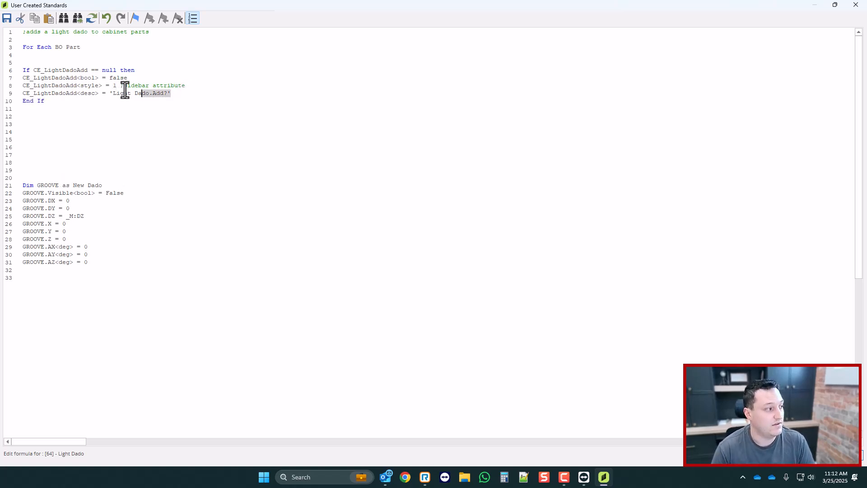
left_click(23, 77, "shift")
key("Tab")
left_click(63, 62)
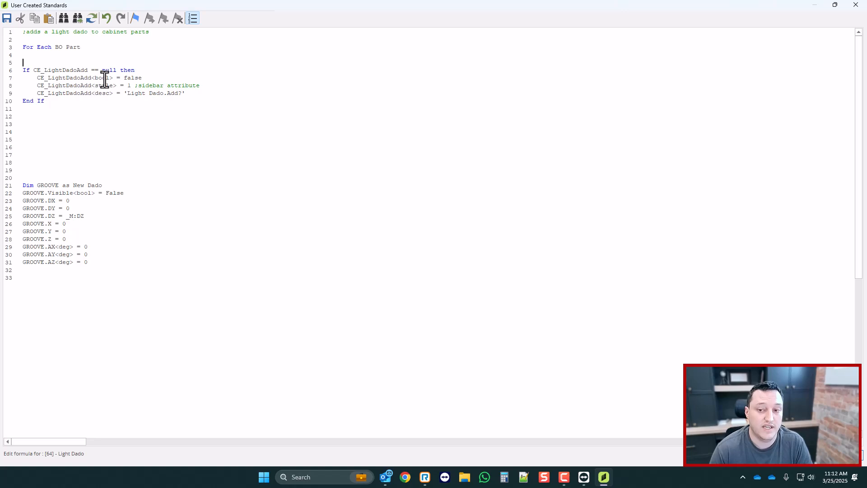
- Review the complete If block and its bool, style and desc lines for CE_LightDadoAdd
scroll(90, 116, "down", 1)
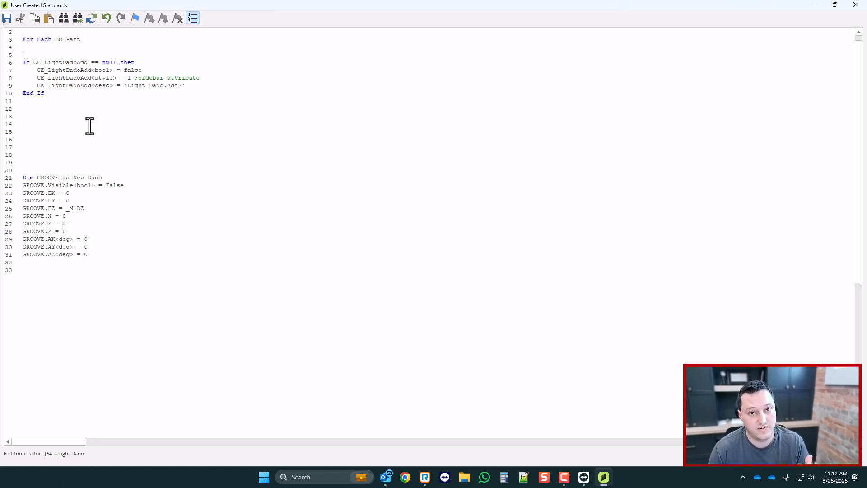
scroll(107, 118, "up", 1)
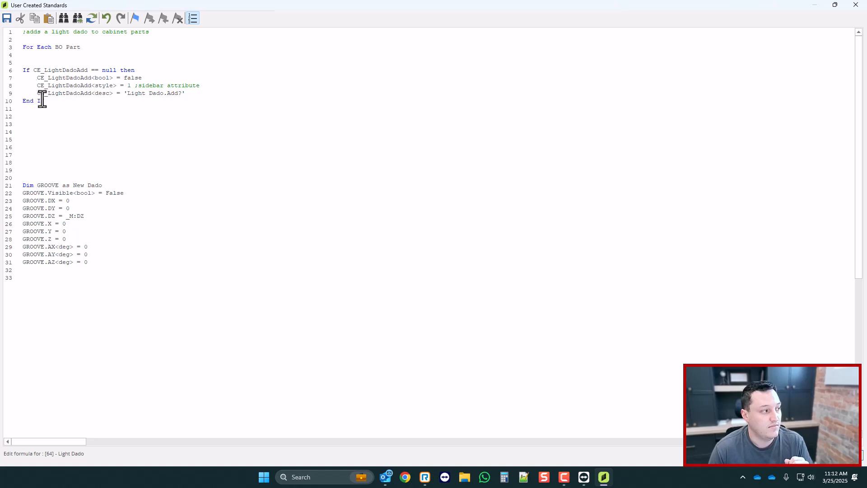
left_click_drag(47, 100, 15, 73)
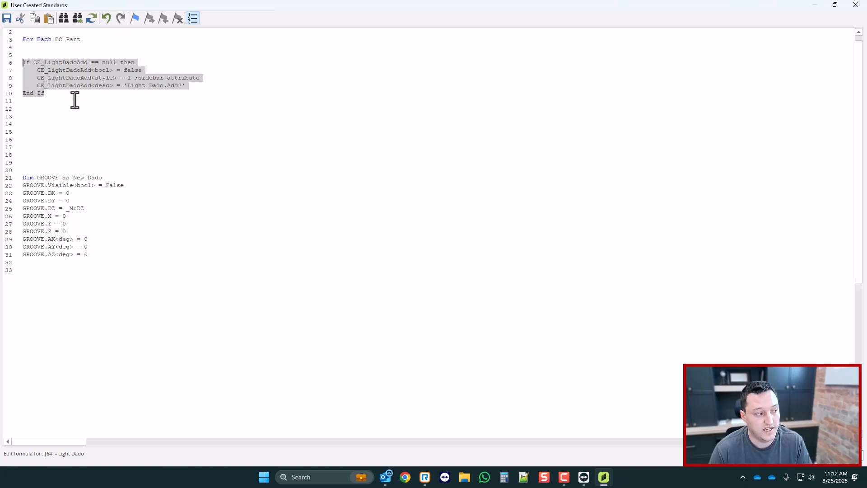
left_click(53, 105)
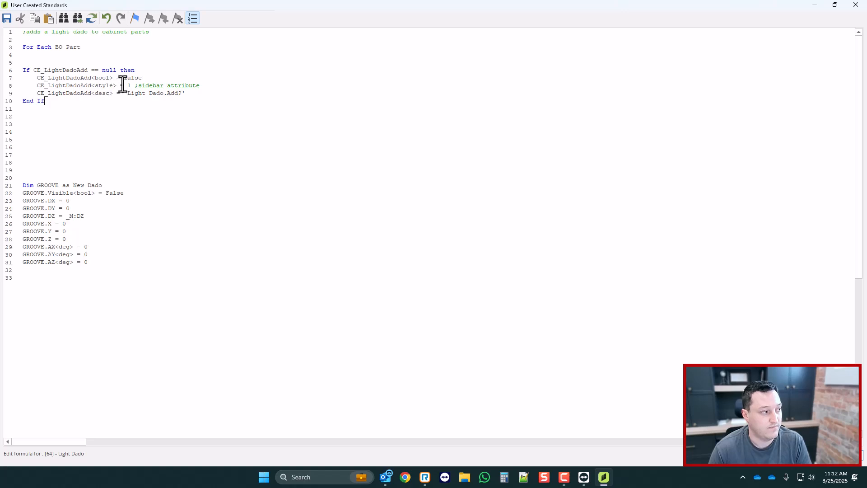
left_click_drag(141, 77, 37, 78)
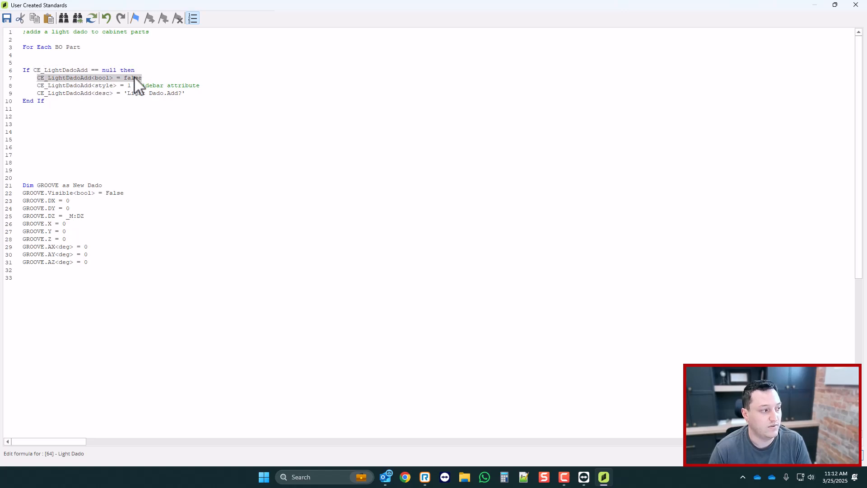
left_click(205, 87)
left_click_drag(205, 86, 36, 86)
left_click_drag(184, 93, 37, 93)
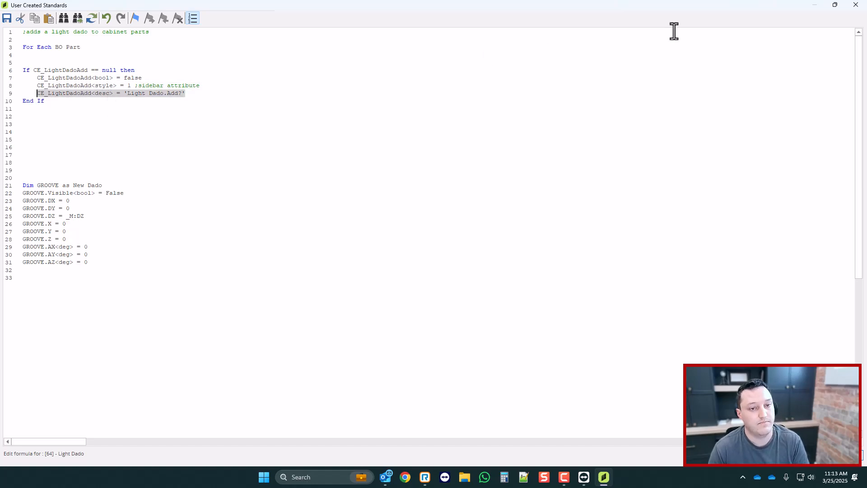
- Close the formula editor and User Created Standards, keeping the changes, and select the upper cabinet's Bottom part in the end view
left_click(855, 5)
key("Return")
left_click(856, 5)
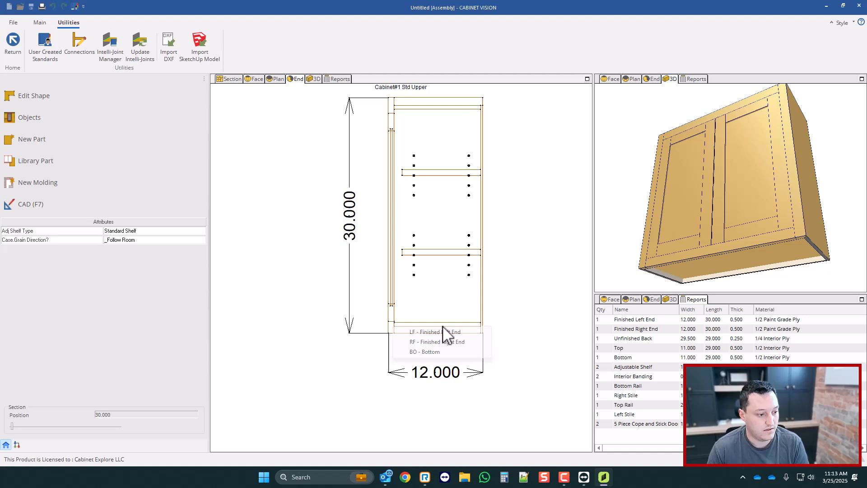
left_click(425, 351)
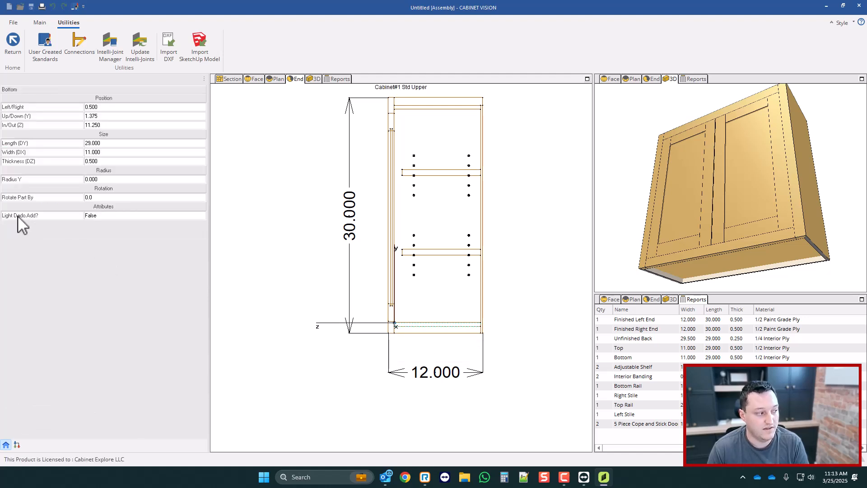
- Test the Bottom part's Light Dado.Add? attribute by switching it to True and back to False
left_click(99, 215)
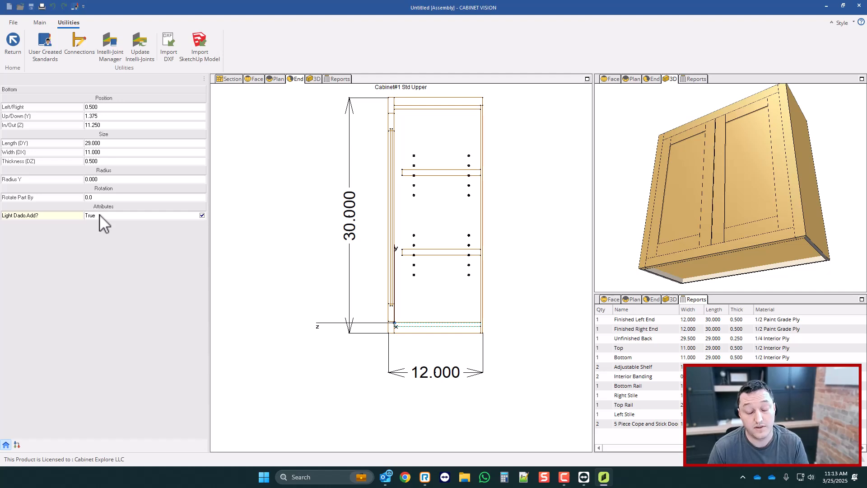
double_click(101, 215)
double_click(102, 216)
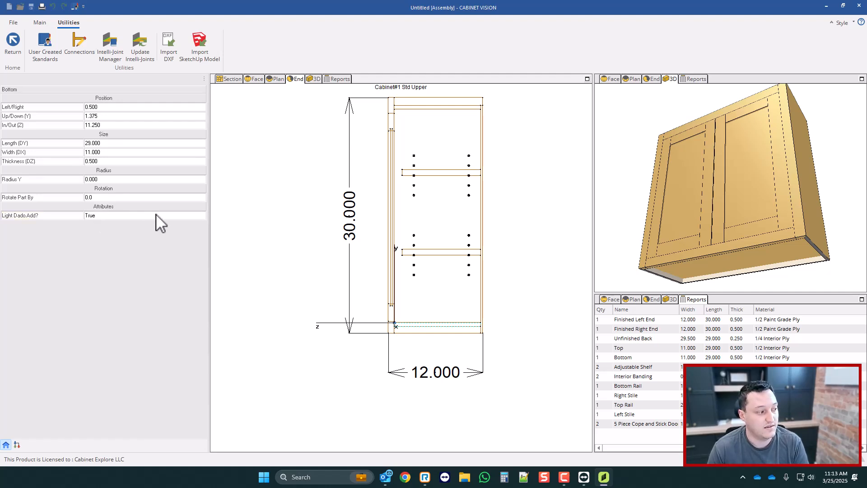
double_click(118, 217)
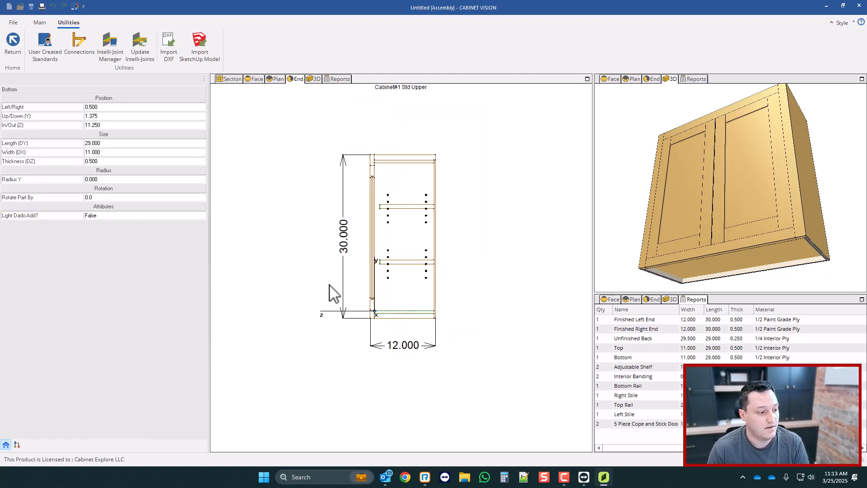
- Select the upper cabinet's Top part and its upper adjustable shelf in the end view to check their attributes for Light Dado.Add?
left_click(399, 119)
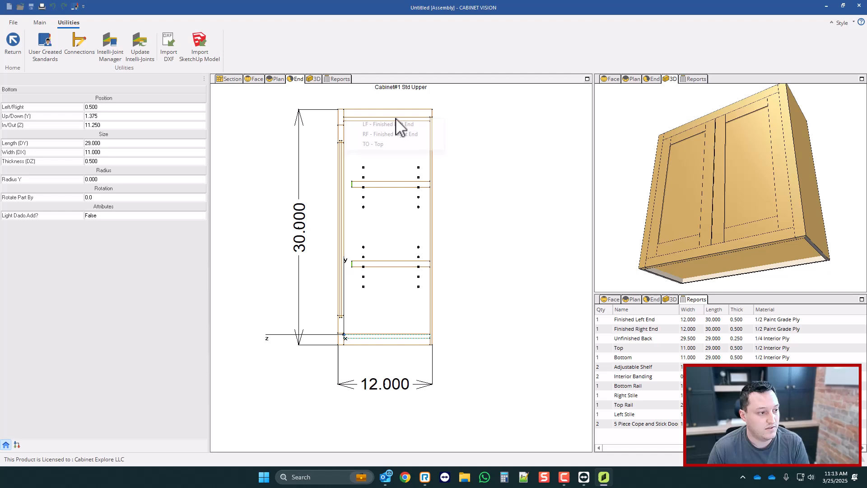
left_click(374, 145)
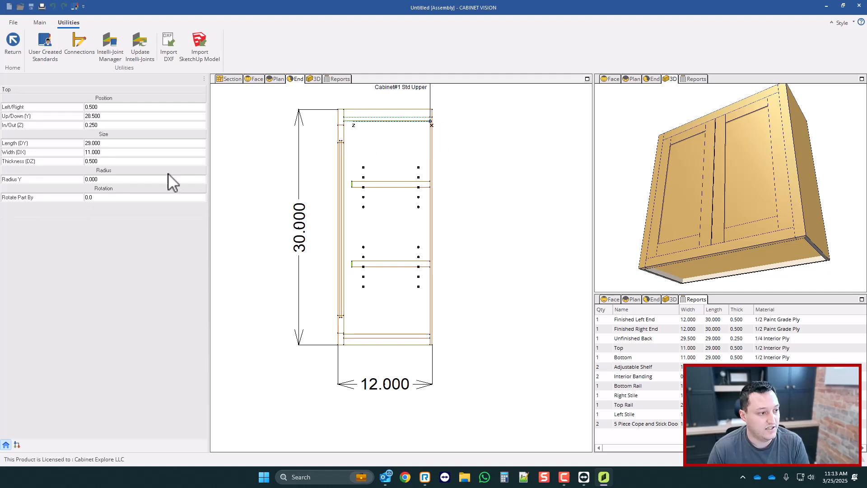
left_click(400, 187)
left_click(375, 215)
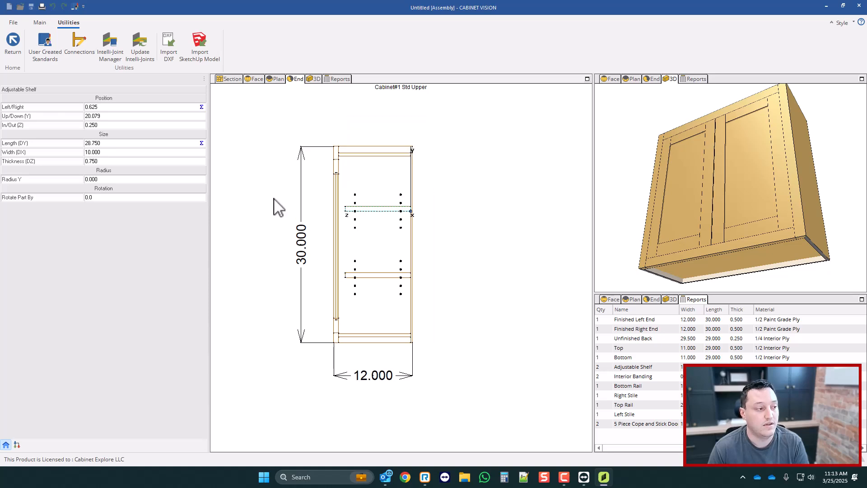
- Extend the Light Dado script's For Each line to BO|TO parts and save the change
left_click(47, 51)
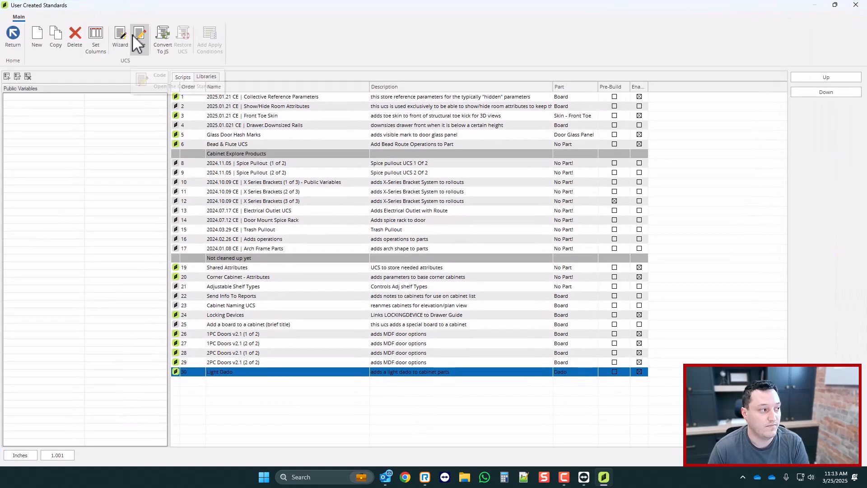
left_click(134, 37)
left_click(63, 47)
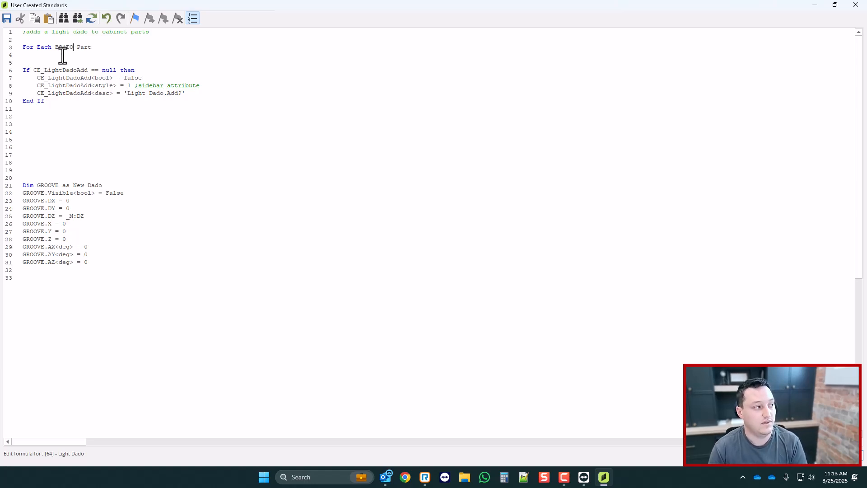
left_click(856, 5)
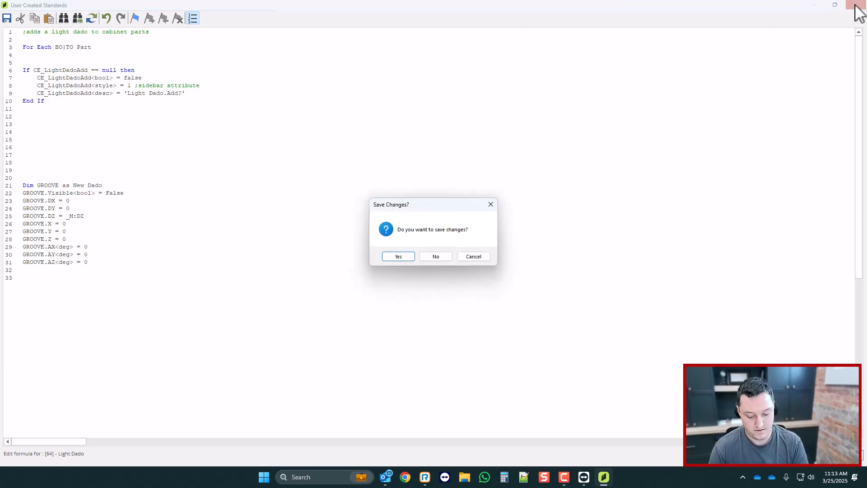
key("Return")
- Return to the assembly and select the cabinet's Top part in the end view to check for the Light Dado.Add? attribute
left_click(854, 6)
left_click(374, 157)
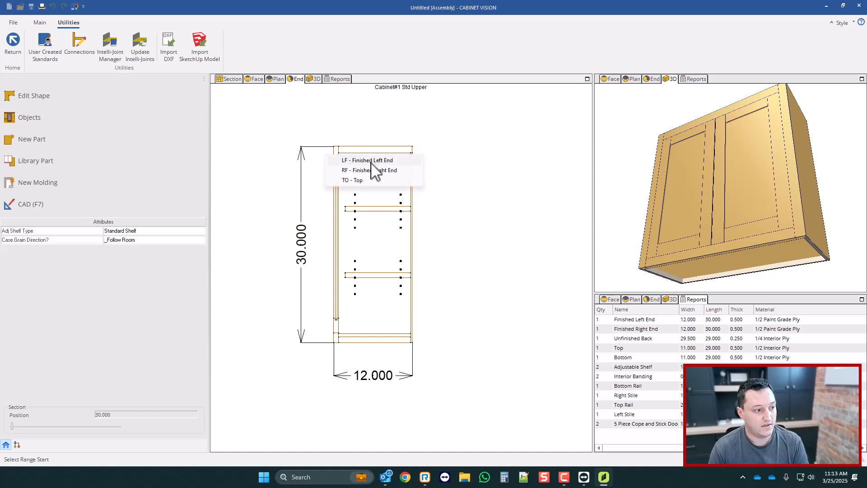
left_click(360, 189)
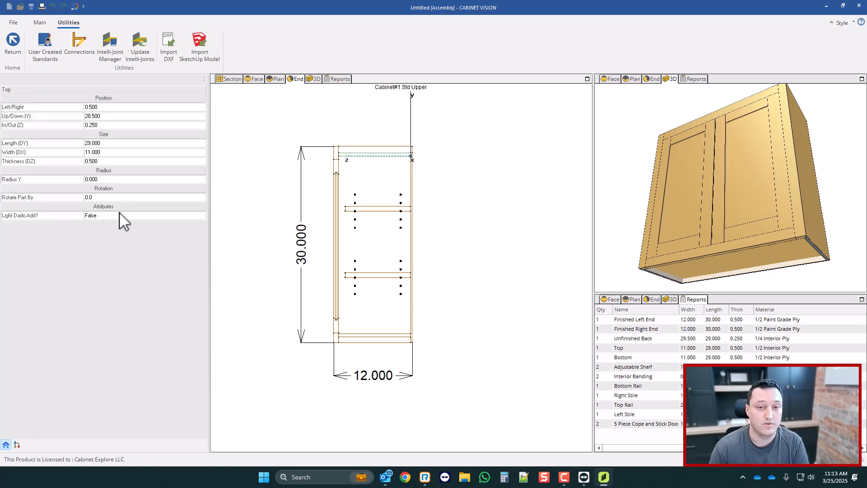
- Reopen the Light Dado code and restrict the For Each line to BO parts by removing |TO
left_click(51, 45)
left_click(139, 36)
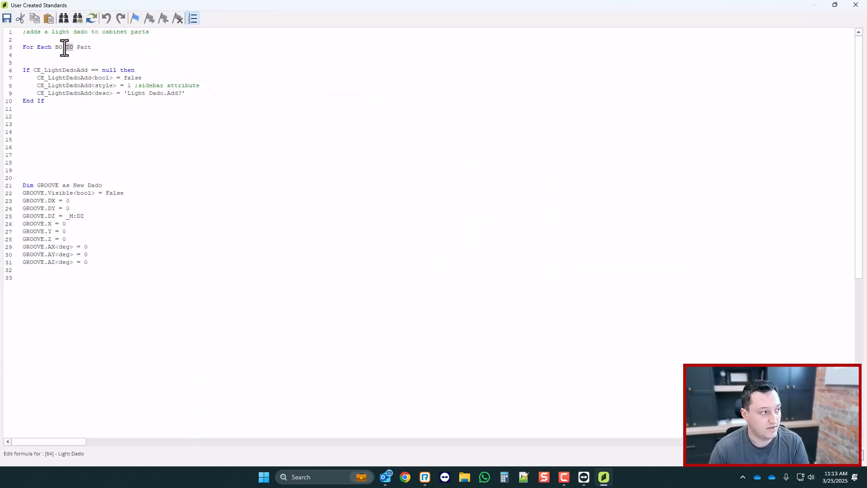
key("BackSpace")
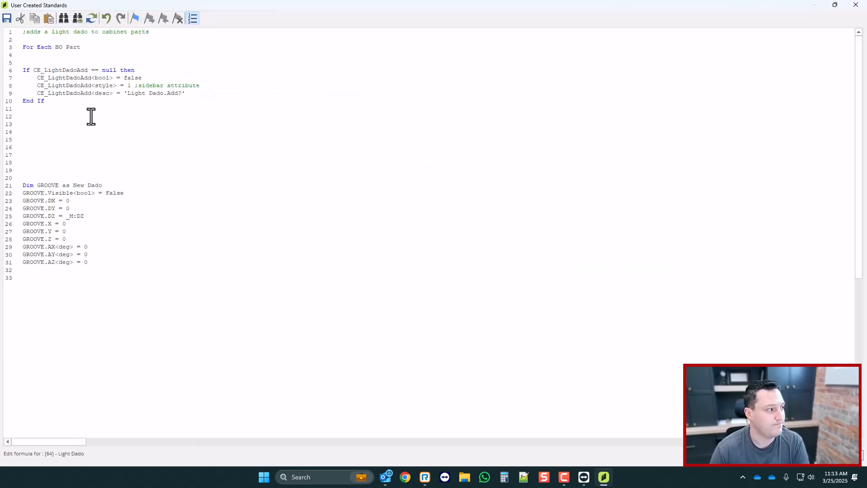
- Duplicate the complete CE_LightDadoAdd If block below its End If, separated by blank lines
left_click(52, 111)
key("Return")
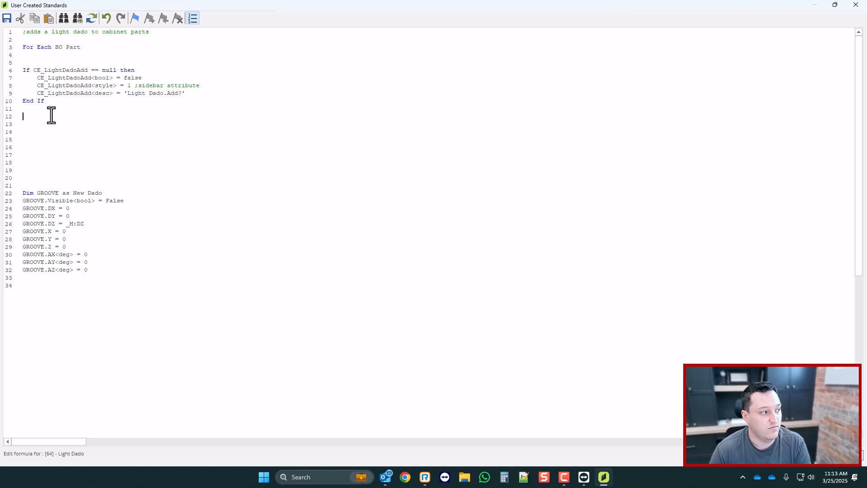
scroll(79, 125, "down", 1)
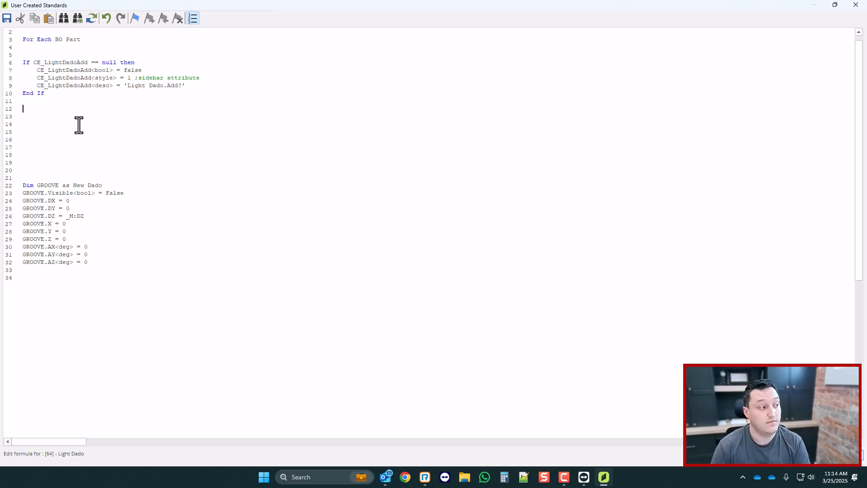
scroll(56, 120, "up", 1)
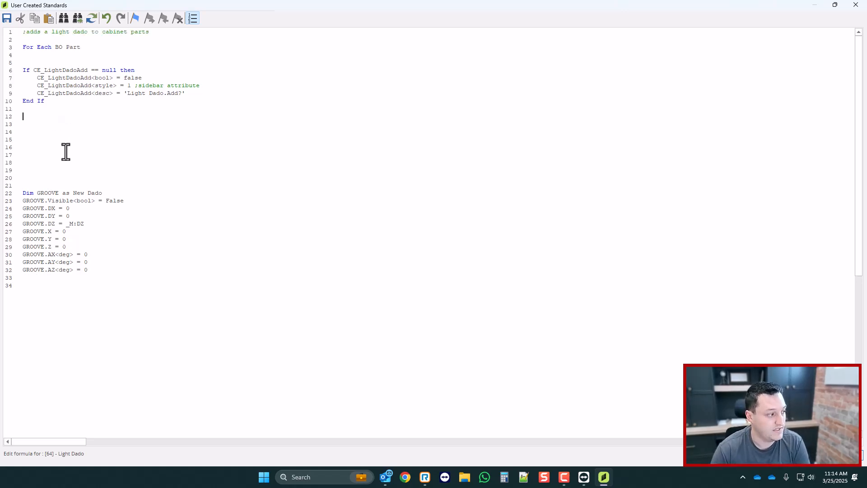
left_click(44, 119)
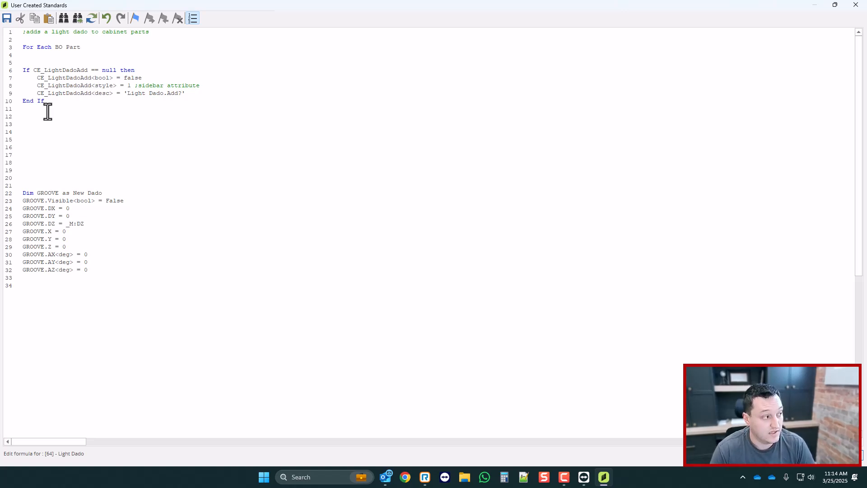
left_click_drag(46, 100, 20, 73)
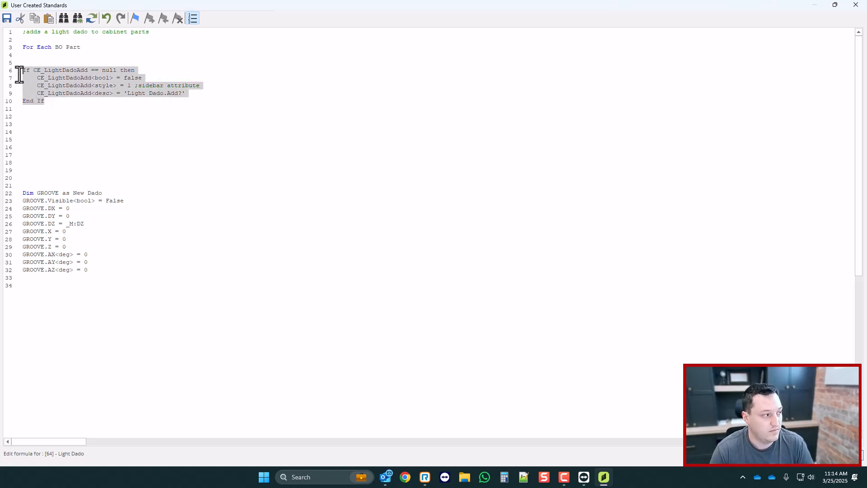
key("ctrl+c")
left_click(45, 122)
key("ctrl+v")
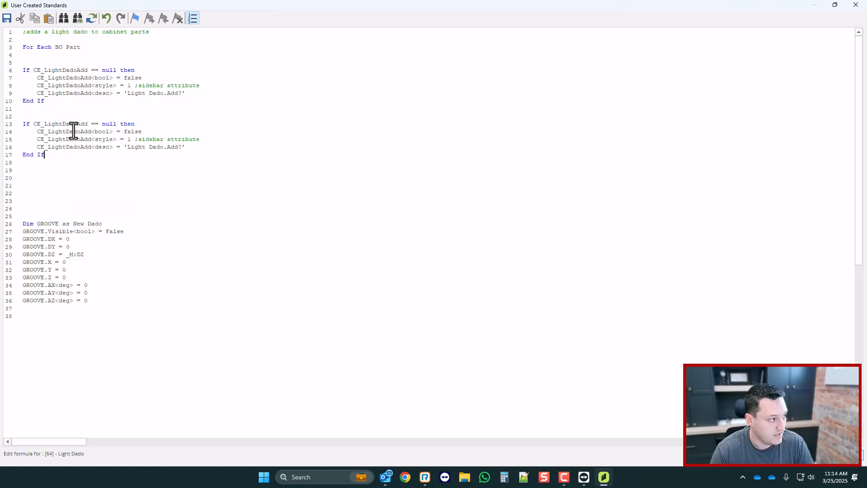
- Rename the variable in the duplicated block's If condition to CE_LightDadoWidth
left_click_drag(45, 101, 20, 71)
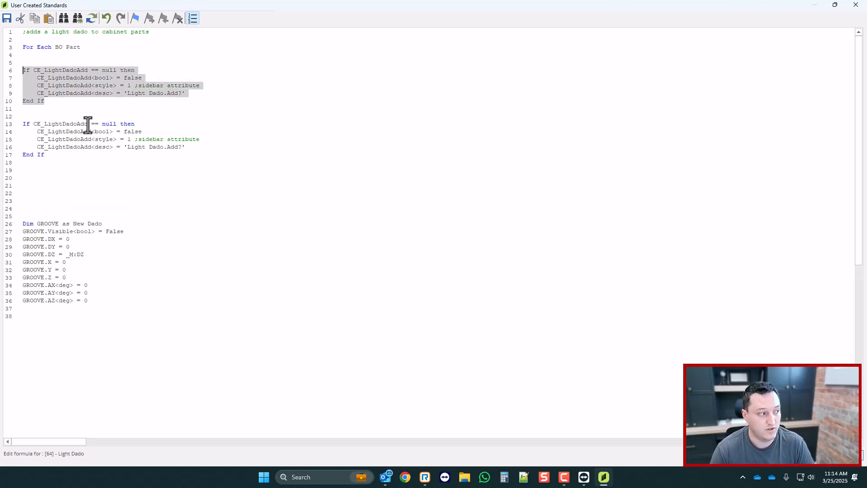
left_click_drag(88, 123, 77, 123)
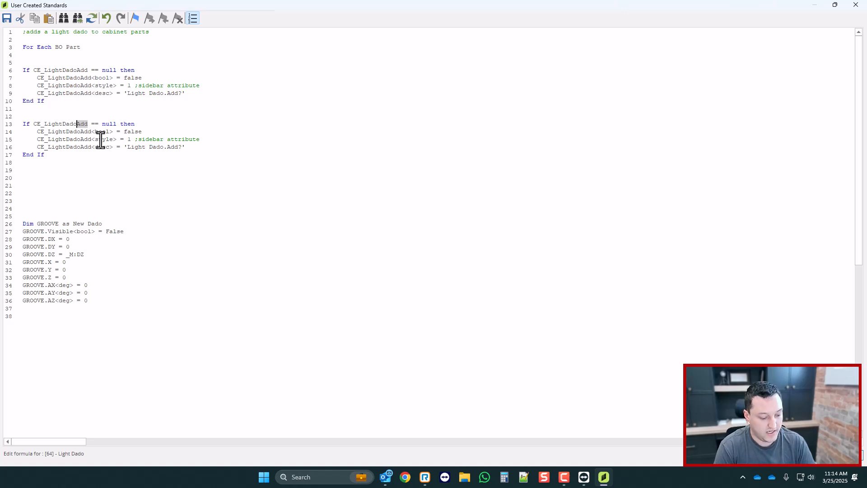
type("DX")
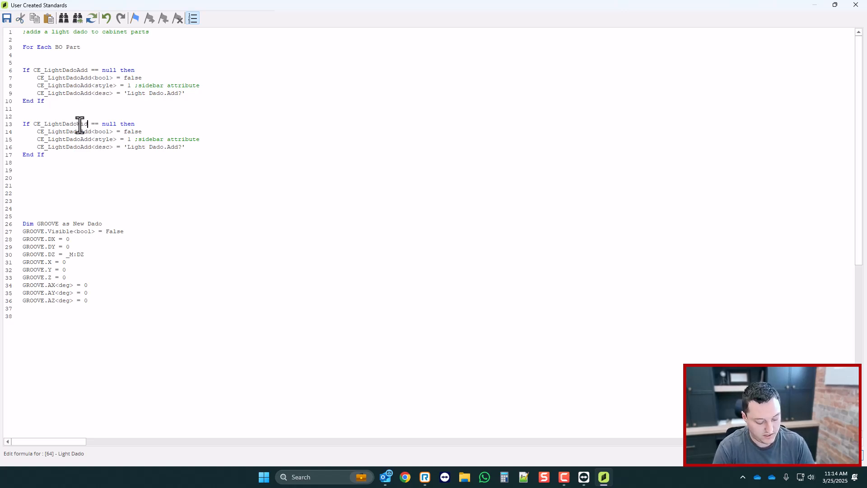
type("th")
- Replace CE_LightDadoAdd with CE_LightDadoWidth in the three lines inside the duplicated If block
double_click(82, 124)
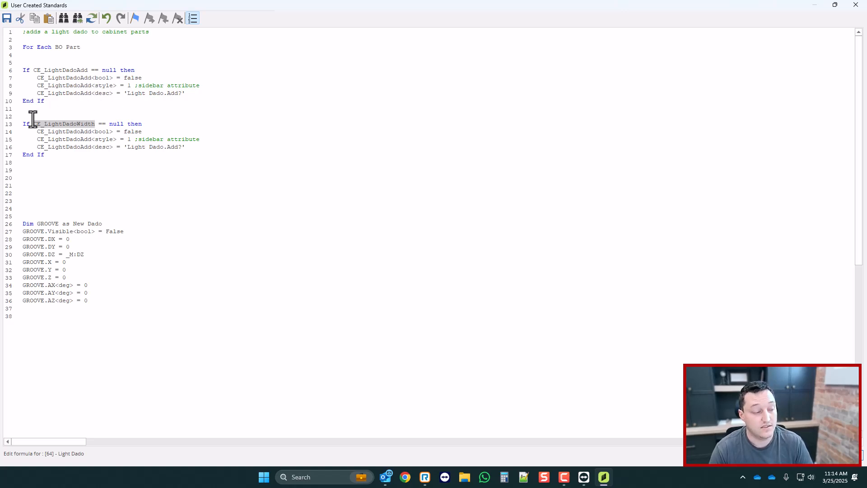
double_click(64, 132)
key("ctrl+v")
double_click(67, 140)
key("ctrl+v")
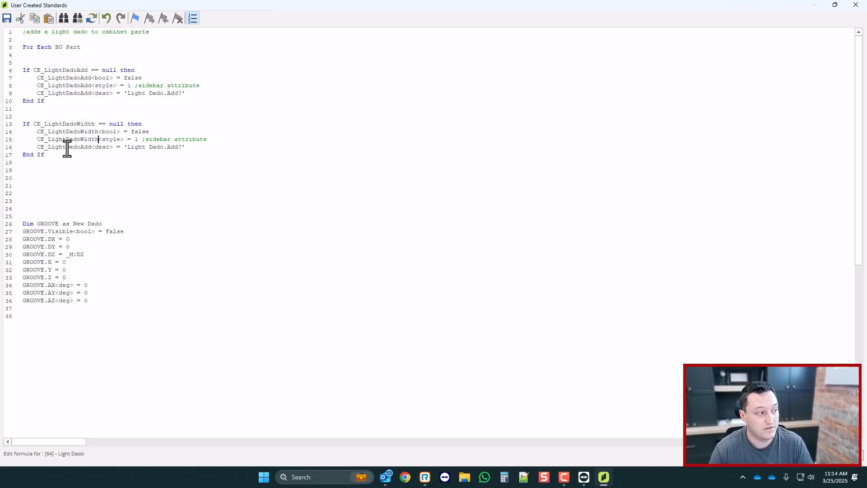
double_click(72, 148)
key("ctrl+v")
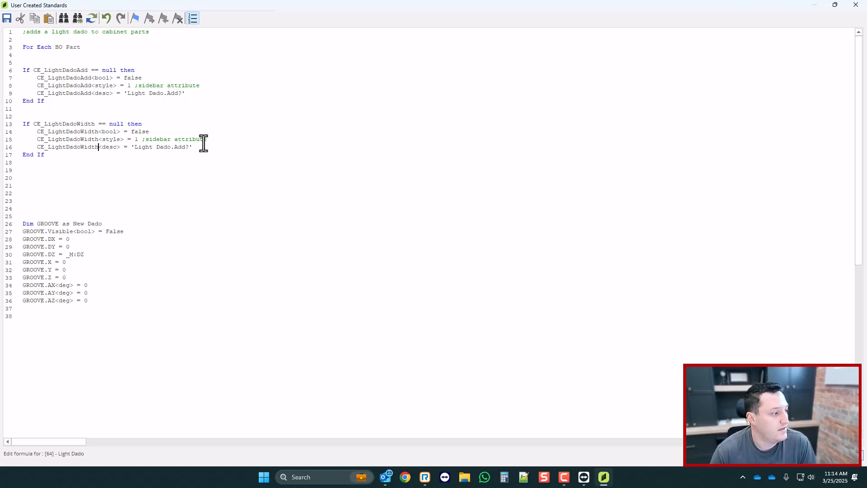
- Remove the sidebar attribute comment from the CE_LightDadoWidth style line and define the variable as type meas with the value .5
left_click_drag(207, 139, 145, 145)
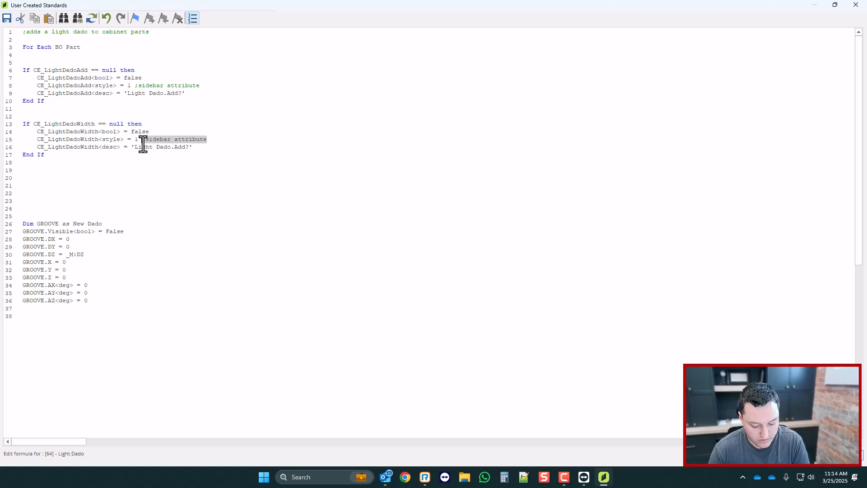
key("BackSpace")
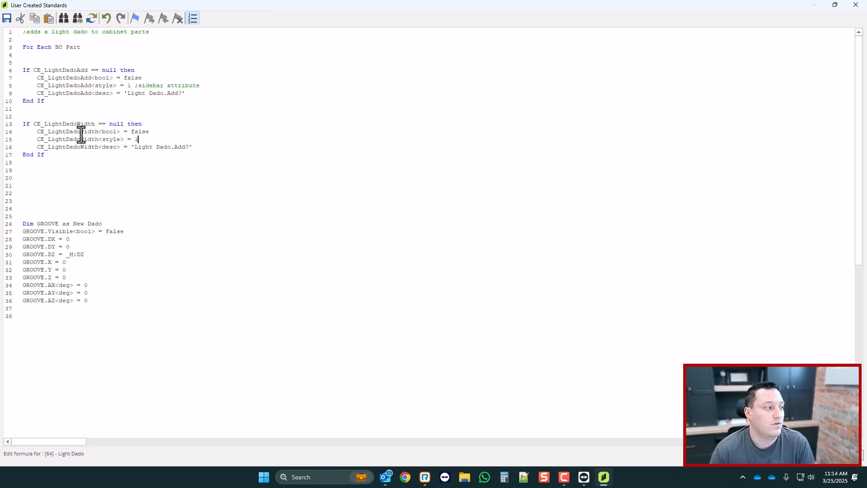
double_click(110, 132)
type("m")
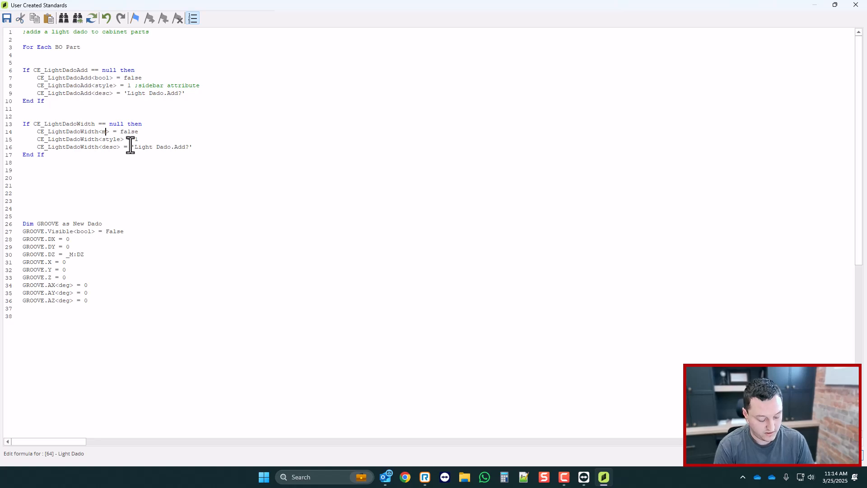
type("eas")
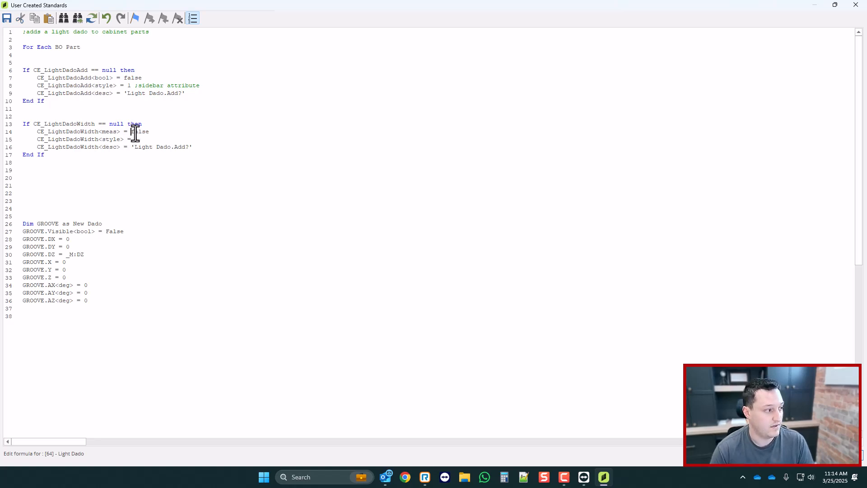
double_click(136, 131)
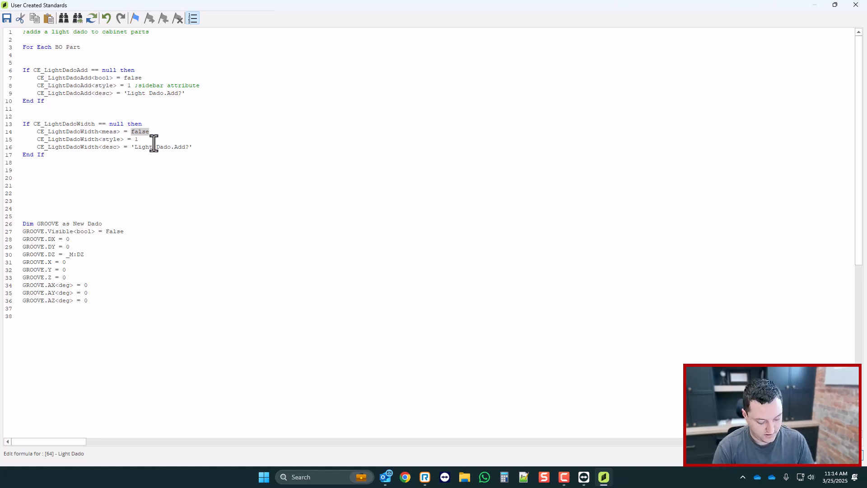
type(".5")
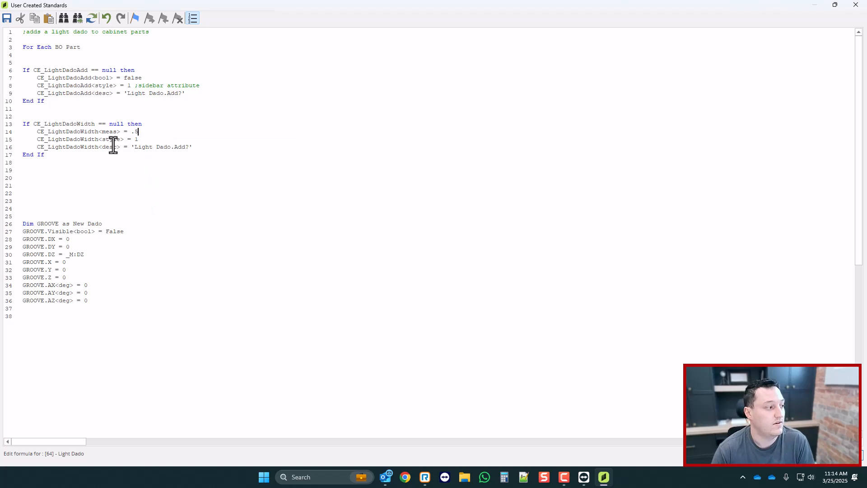
- Change the CE_LightDadoWidth description to 'Light Dado.Width?'
double_click(175, 147)
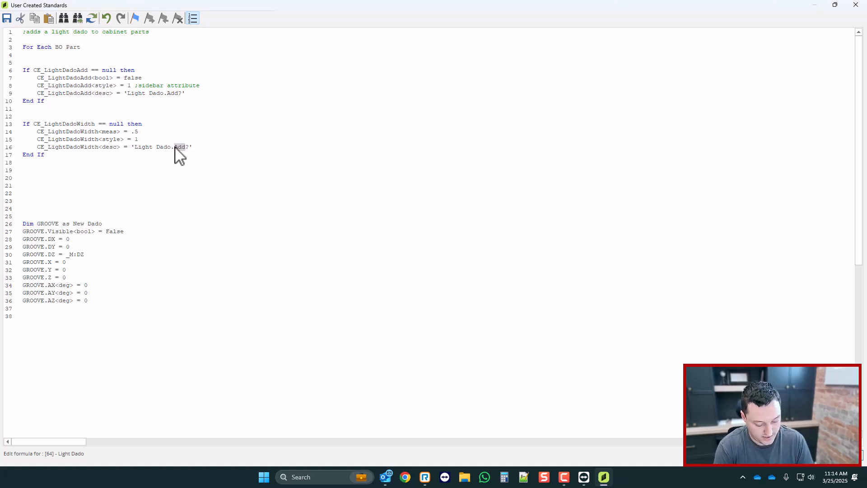
left_click(49, 154)
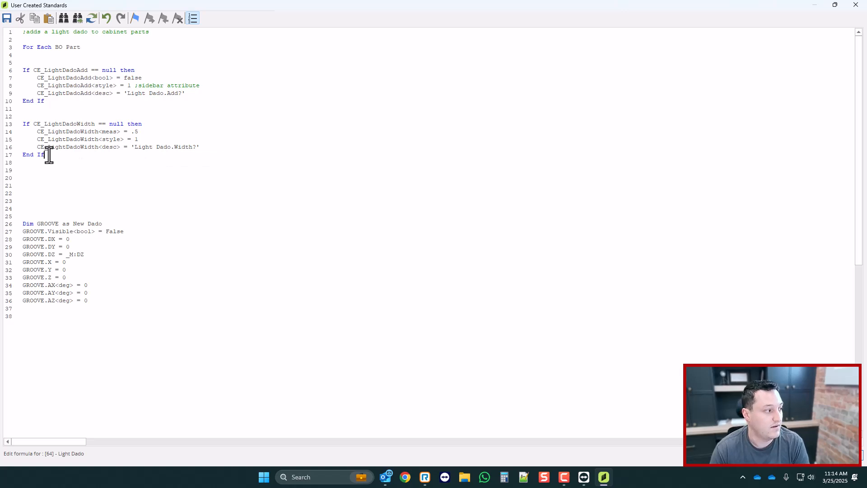
scroll(91, 154, "down", 1)
scroll(92, 155, "up", 1)
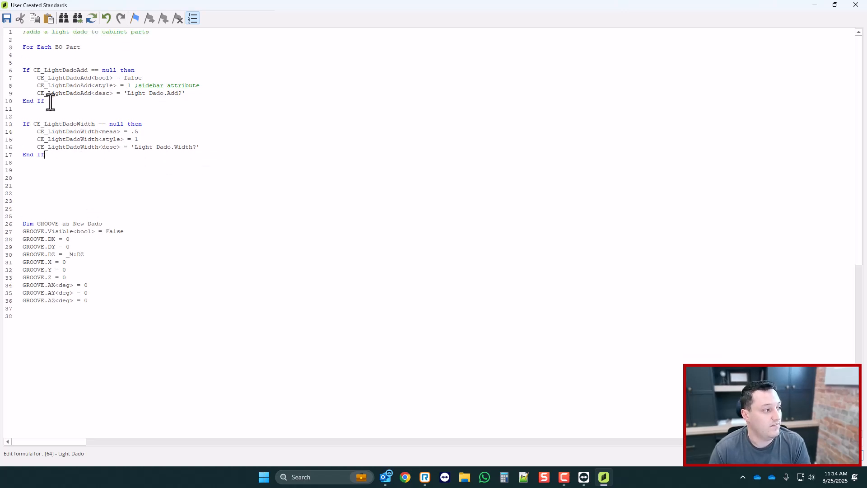
- Review the CE_LightDadoAdd and CE_LightDadoWidth blocks, and close the code editor with the changes saved
left_click_drag(56, 155, 25, 70)
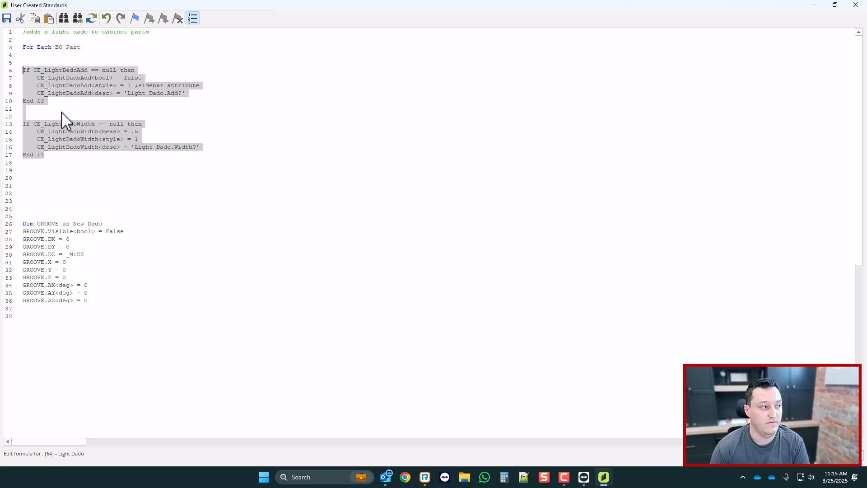
left_click_drag(63, 156, 15, 118)
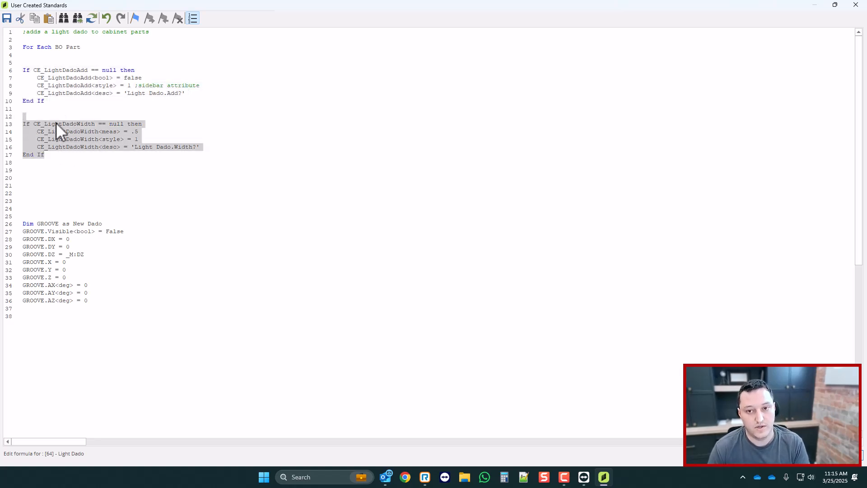
left_click(85, 110)
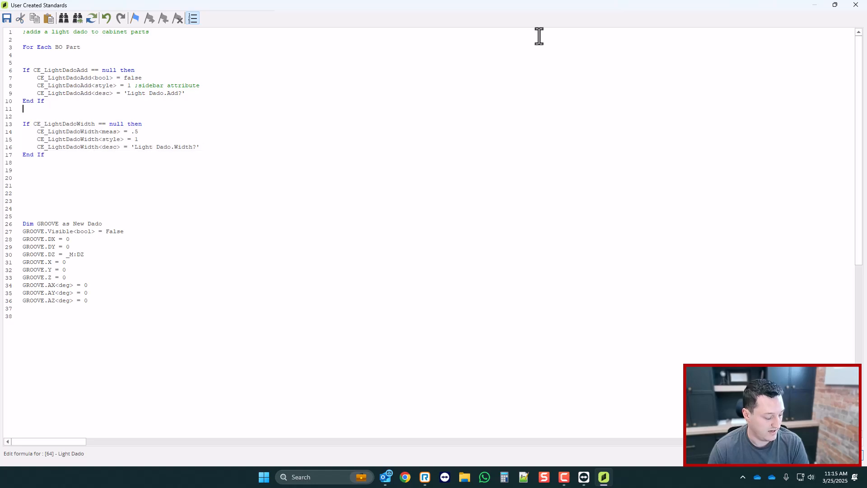
left_click(861, 6)
key("Return")
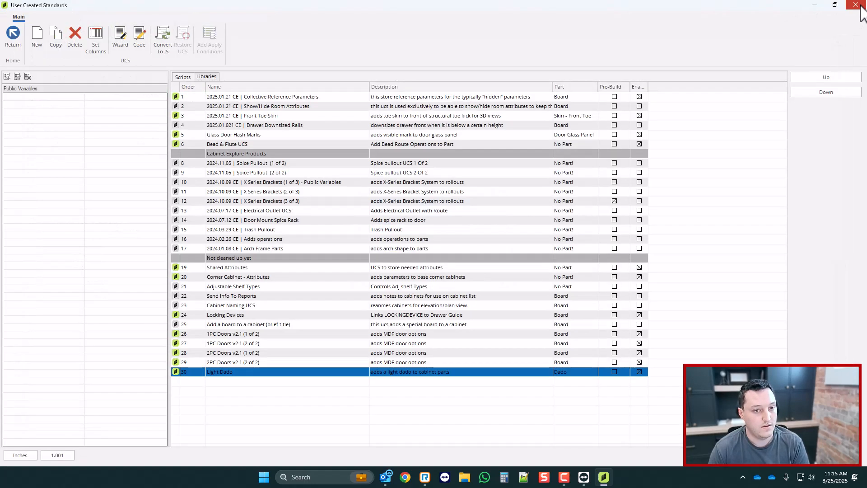
- Leave the user created standards list and check the Light Dado.Add? and Light Dado.Width? attributes on the upper cabinet's bottom part
left_click(861, 7)
left_click(364, 342)
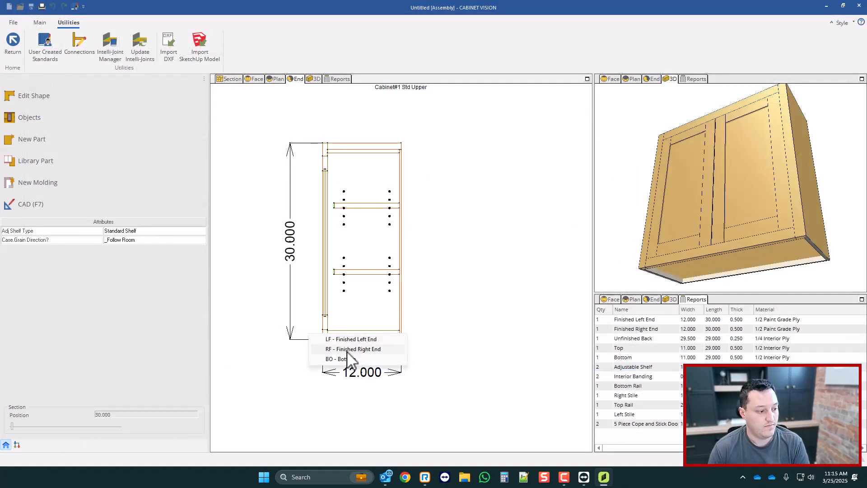
left_click(346, 357)
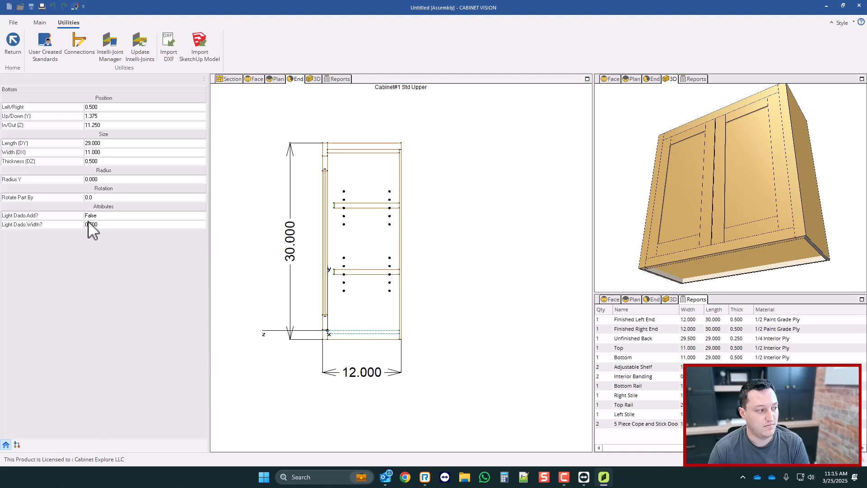
double_click(111, 217)
double_click(98, 218)
left_click(100, 219)
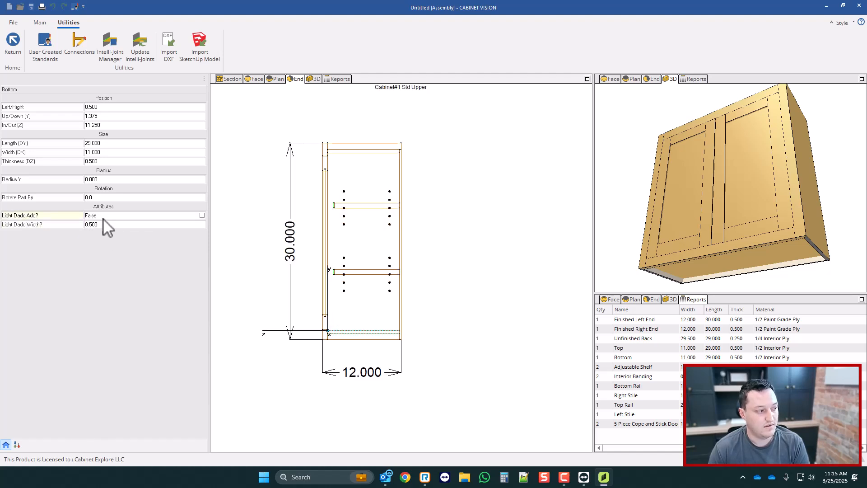
left_click(107, 215)
left_click(103, 216)
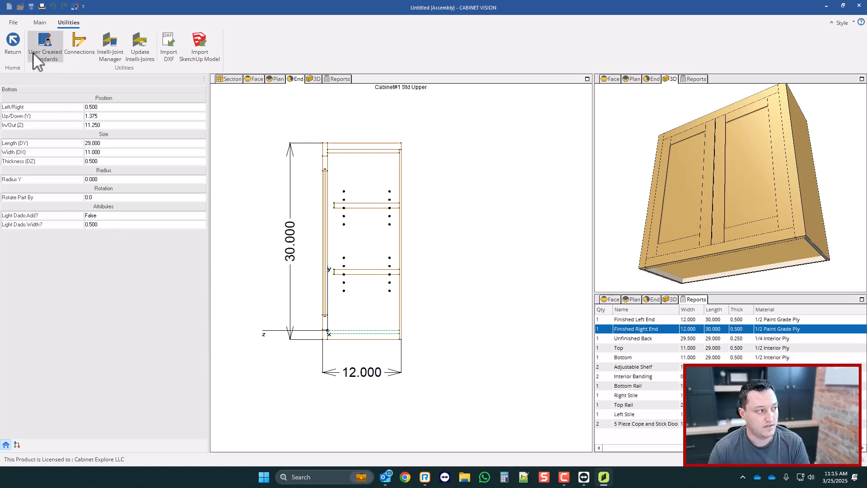
- Return to the room layout, delete the existing upper cabinet, and place a new Std Upper on the wall 24 inches from its left end
left_click(14, 45)
left_click(16, 47)
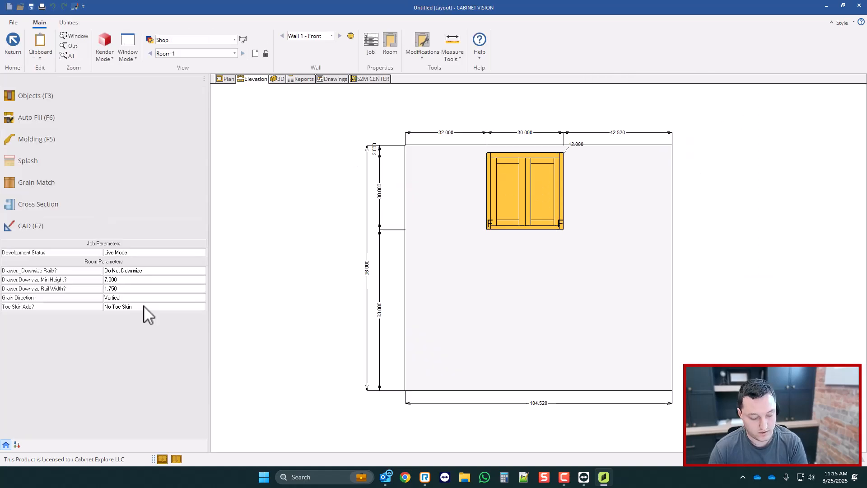
key("Delete")
left_click(181, 460)
left_click(506, 231)
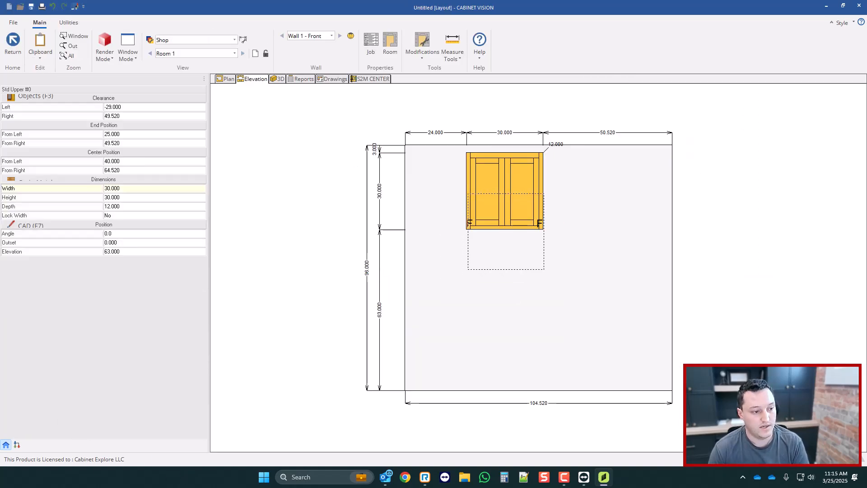
- Open the new upper cabinet and inspect the light dado attributes of its bottom part in the end view
double_click(515, 185)
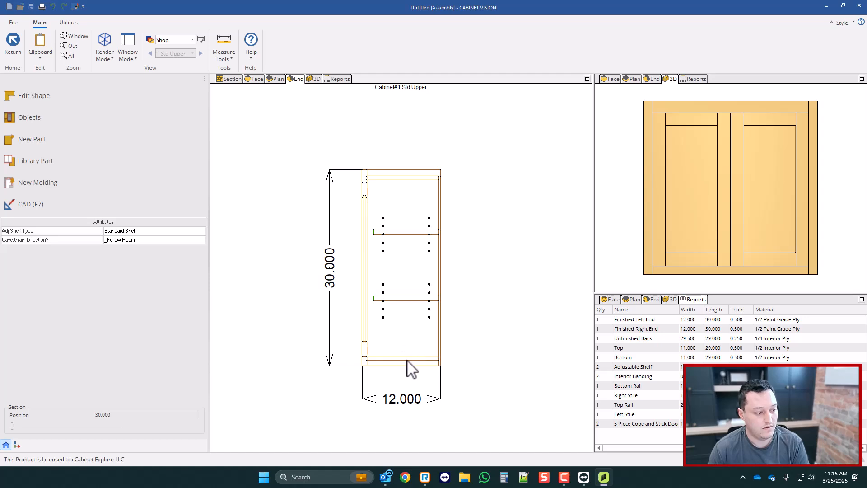
left_click(408, 368)
left_click(393, 385)
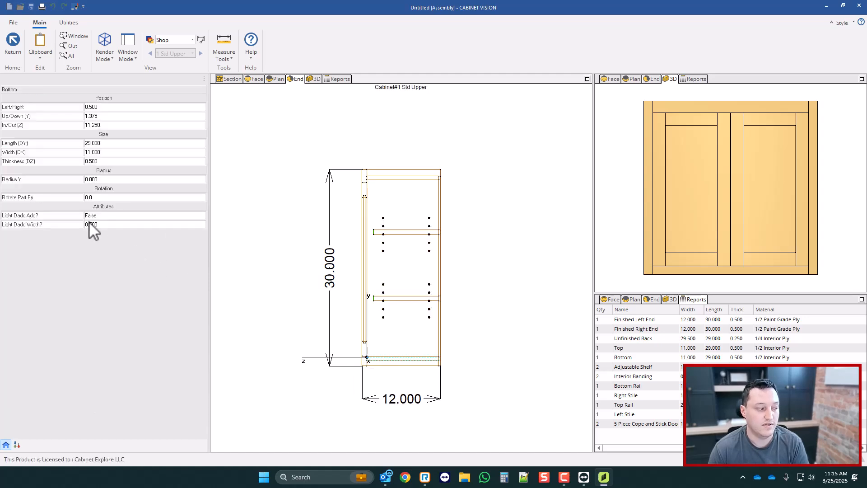
scroll(272, 245, "down", 1)
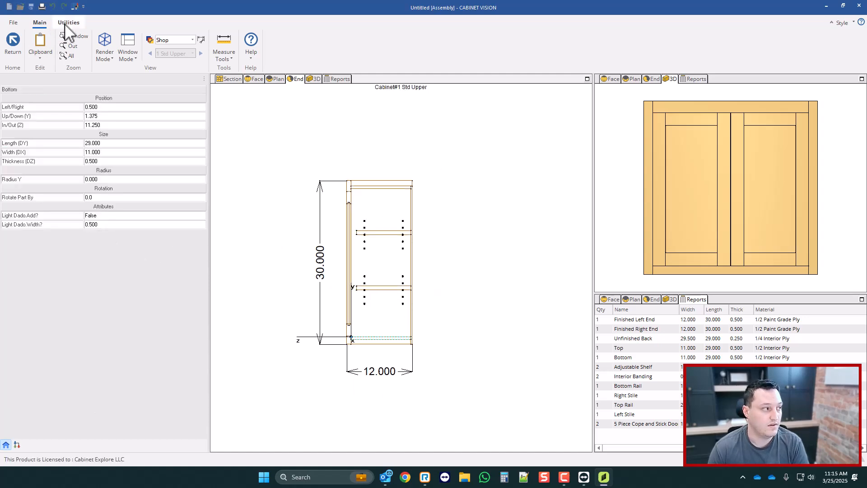
- Open the code of the Light Dado user created standard and insert three blank lines above the CE_LightDadoWidth block
left_click(67, 22)
left_click(50, 40)
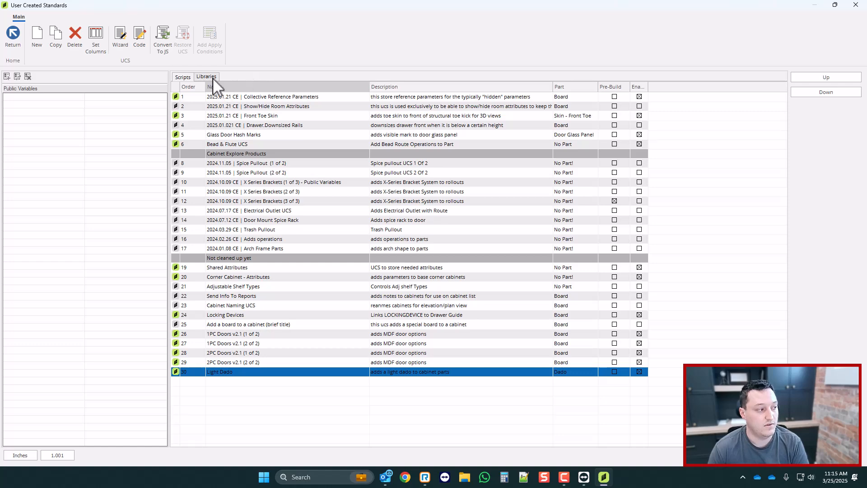
left_click(139, 41)
left_click(60, 116)
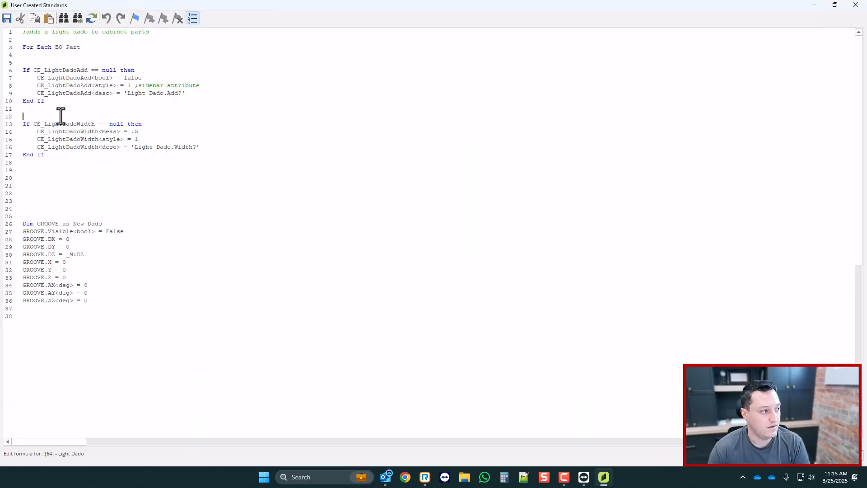
key("Return")
key("Return")
key("Return")
left_click_drag(53, 178, 23, 146)
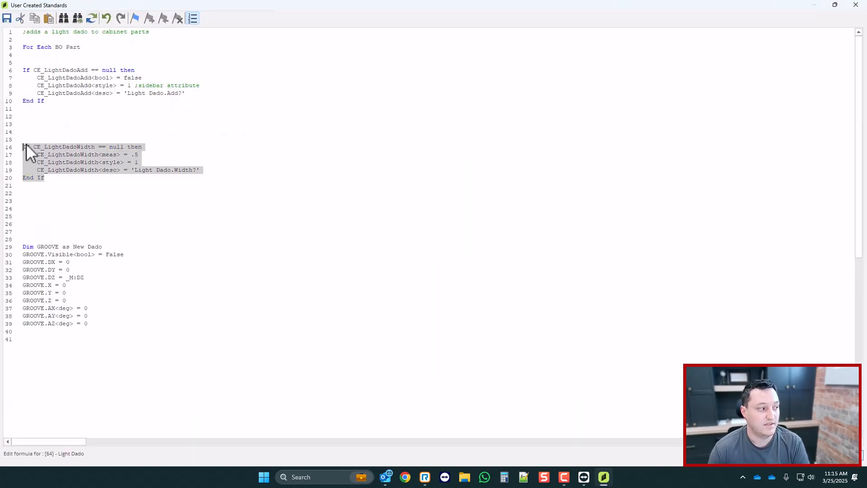
- Add the condition line 'IF CE_LightDadoAdd == 1 then' above the CE_LightDadoWidth block
double_click(78, 93)
key("ctrl+c")
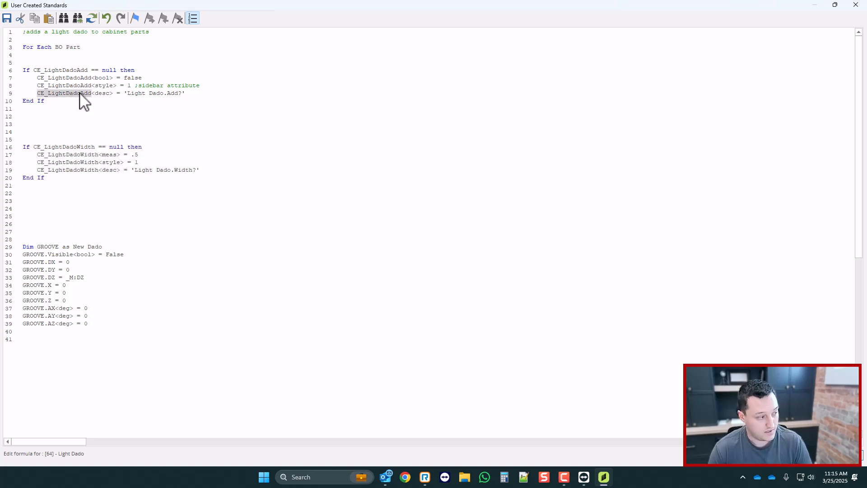
left_click(27, 134)
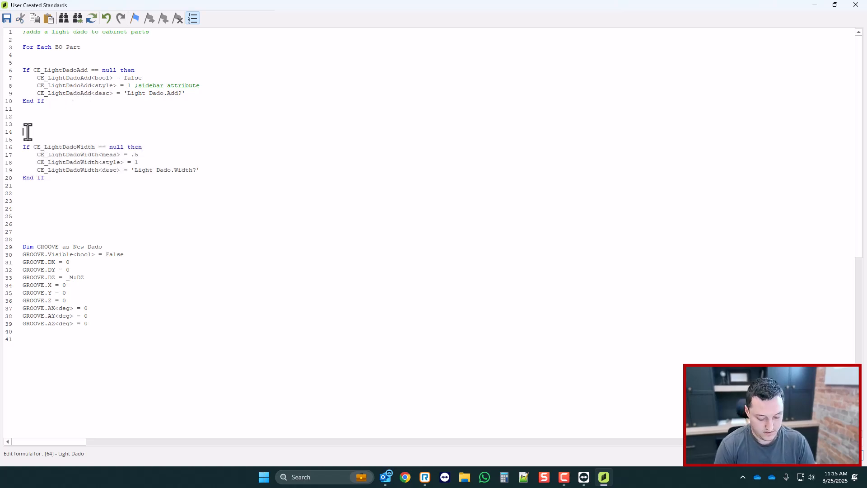
type("If")
key("ctrl+v")
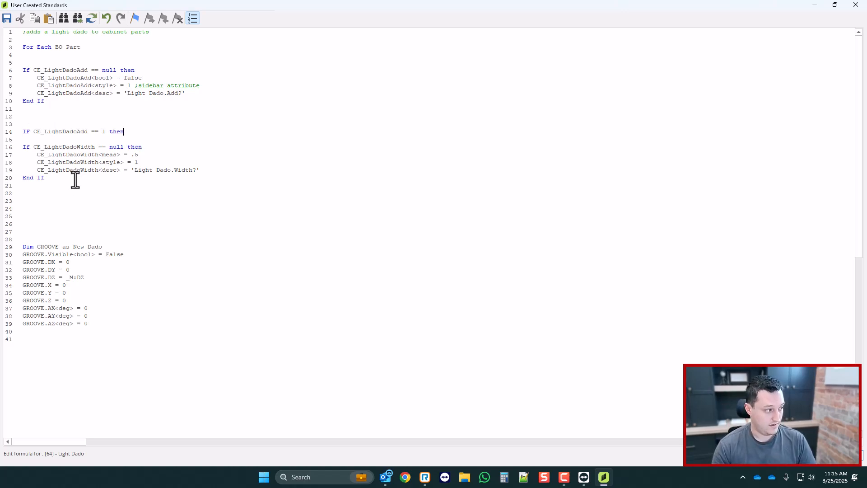
- Indent the CE_LightDadoWidth block one level and close the surrounding CE_LightDadoAdd condition with End If
left_click_drag(74, 179, 13, 147)
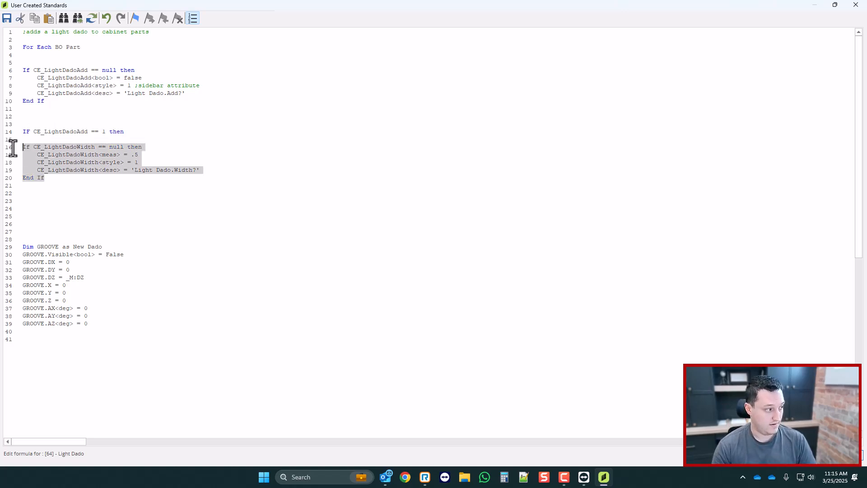
key("Tab")
left_click(66, 177)
key("Return")
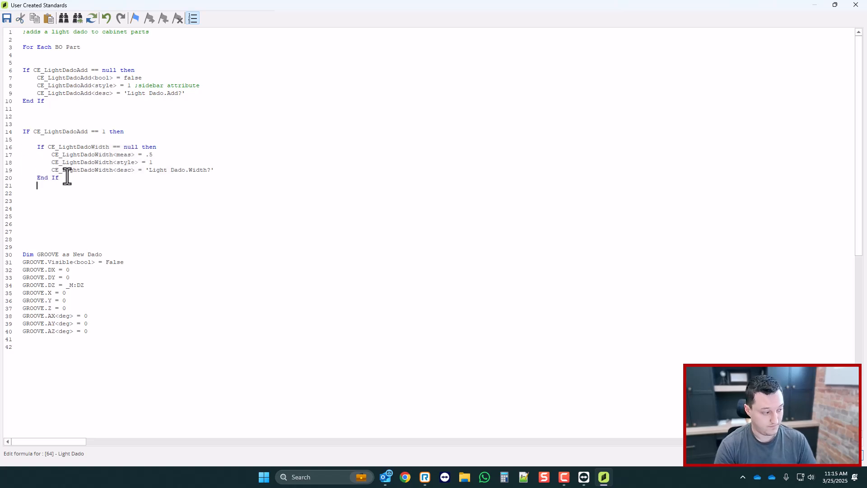
key("Return")
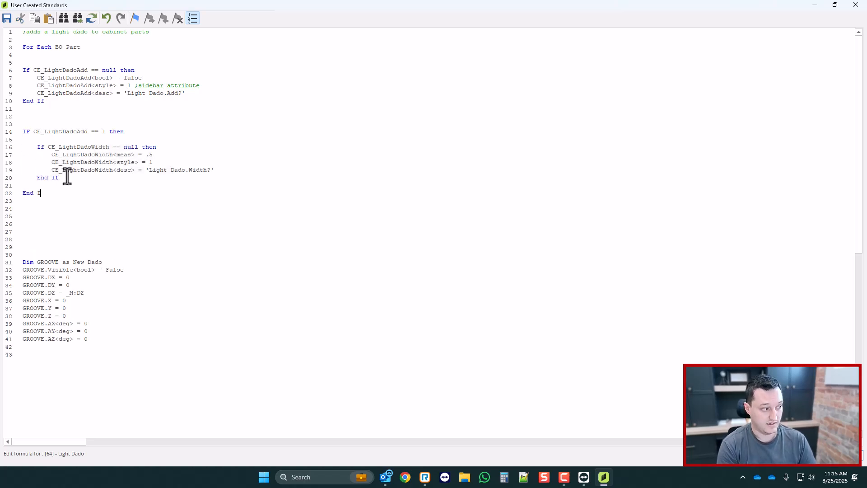
- Review the outer CE_LightDadoAdd condition, the CE_LightDadoWidth block nested in it, and the closing End If
left_click_drag(23, 132, 135, 131)
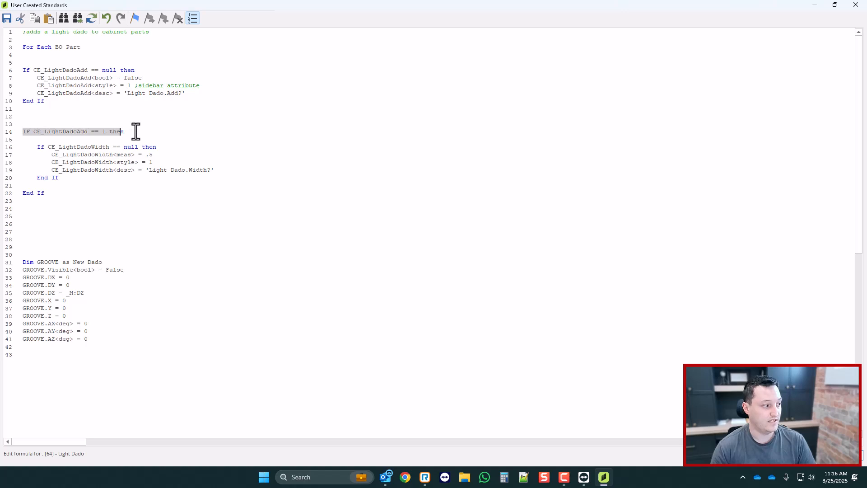
left_click_drag(37, 146, 67, 178)
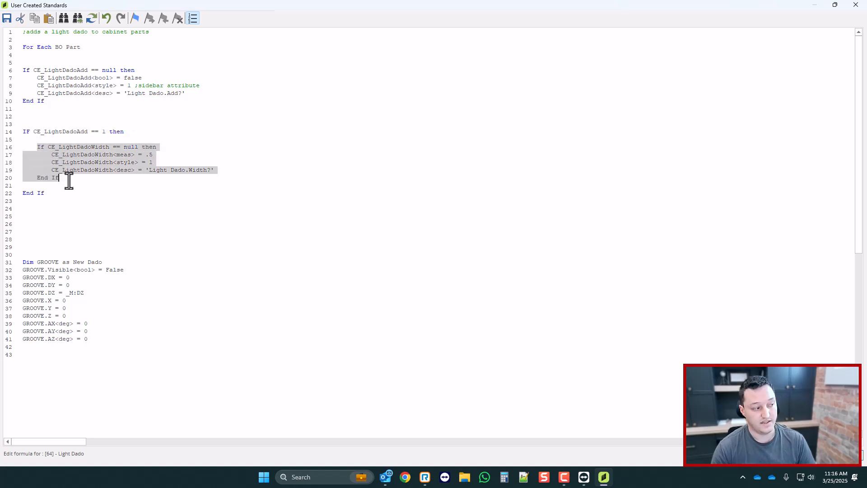
left_click(45, 193)
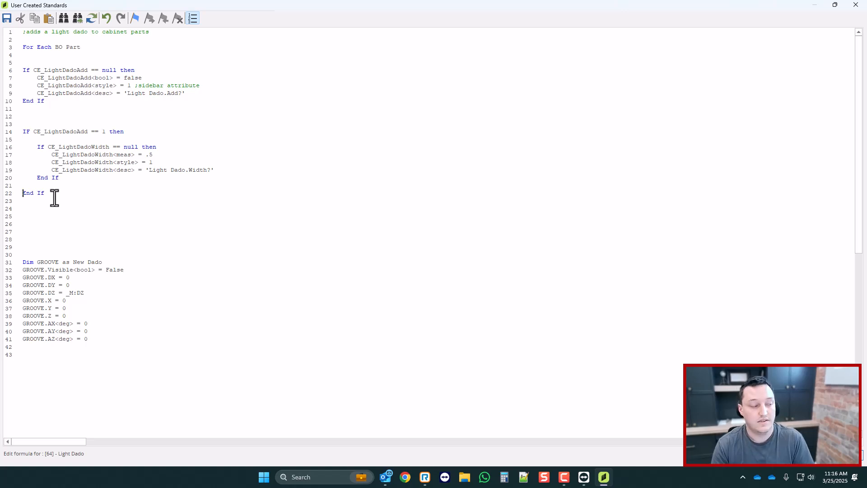
left_click_drag(49, 196, 20, 198)
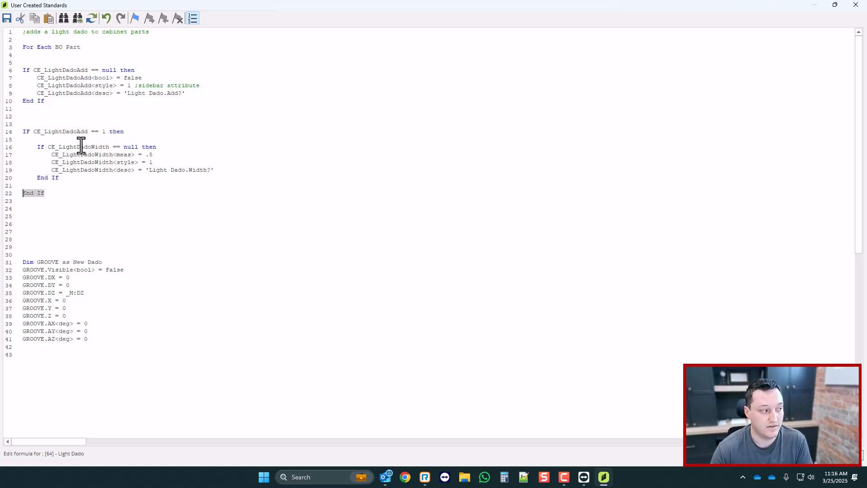
left_click(57, 183)
left_click(35, 140)
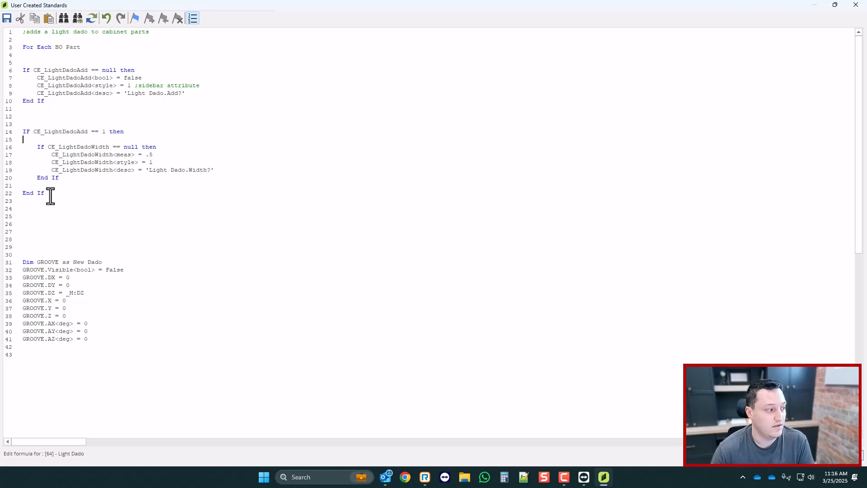
- Remove all indentation from the CE_LightDadoAdd condition and the CE_LightDadoWidth block inside it
left_click_drag(46, 193, 20, 132)
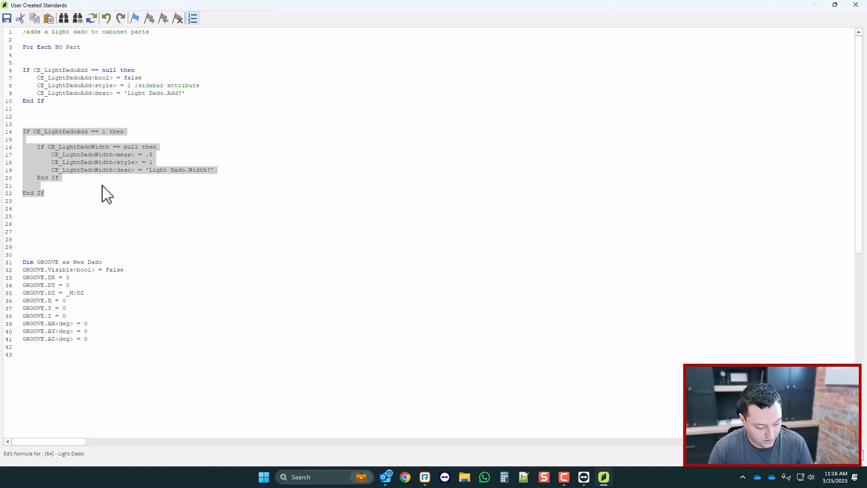
key("shift+Tab")
key("shift+Tab")
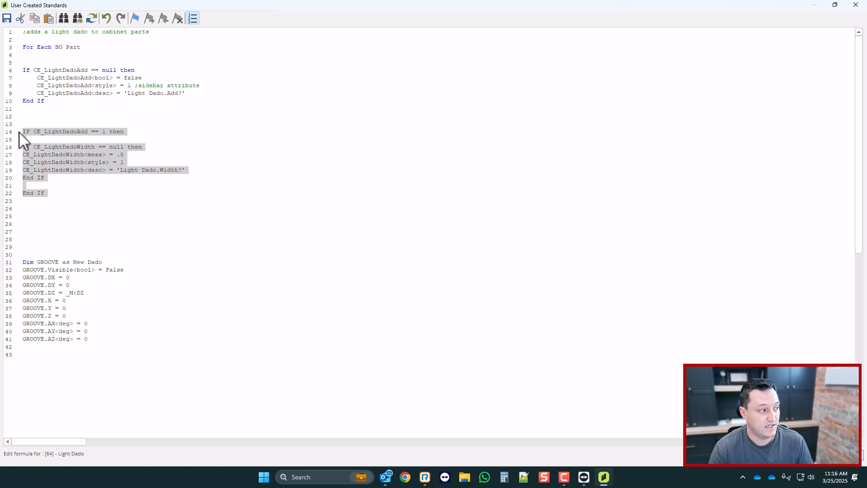
left_click(53, 197)
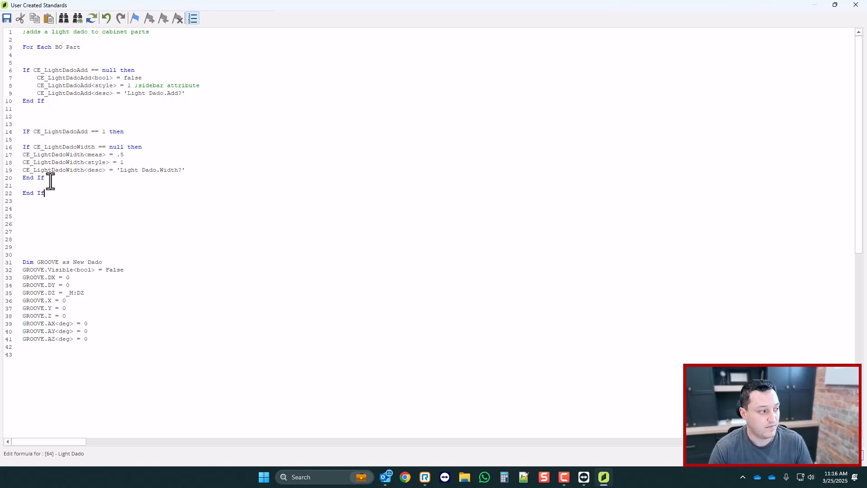
left_click(34, 187)
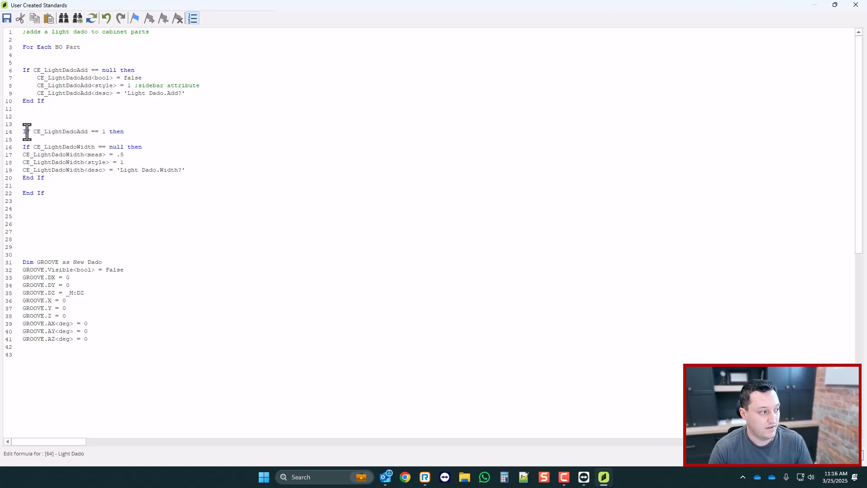
- Add the comment ';main attribute is on' to the CE_LightDadoAdd condition line and to its closing End If
left_click(141, 131)
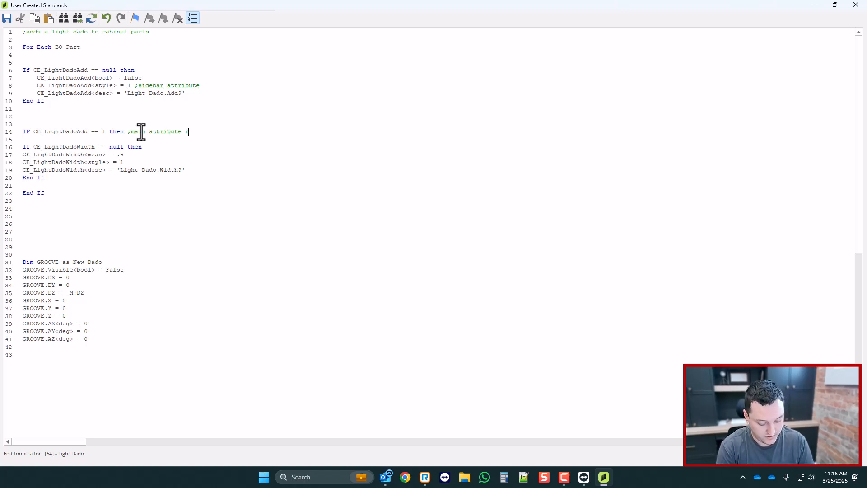
left_click(59, 194)
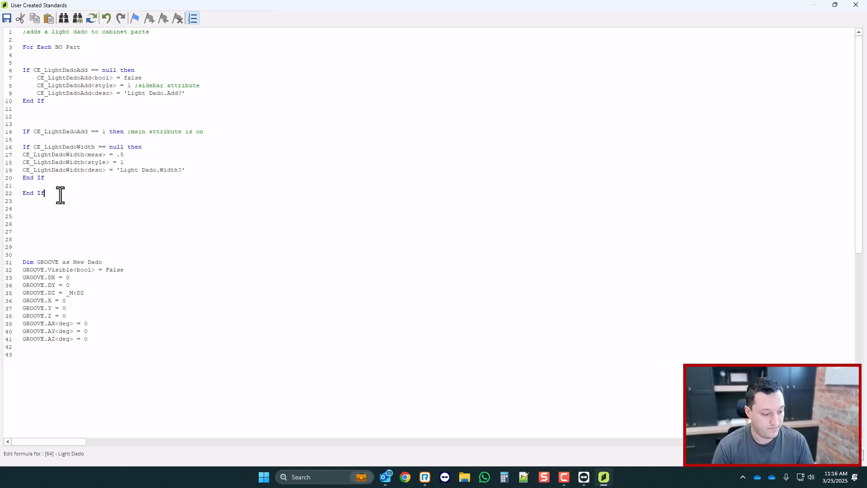
left_click_drag(210, 136, 128, 132)
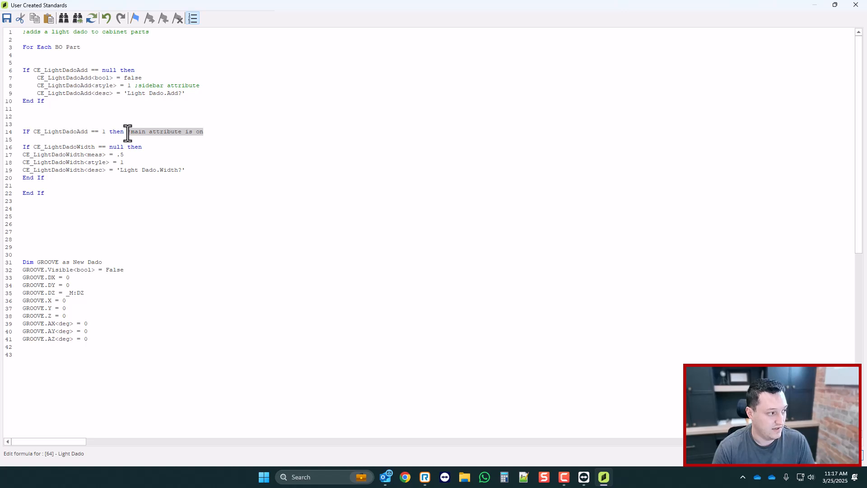
key("ctrl+c")
left_click(53, 194)
key("ctrl+v")
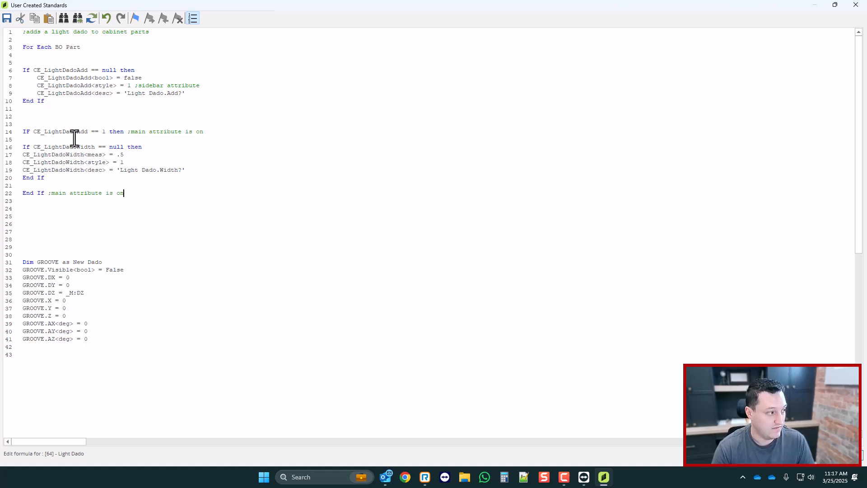
- Indent the CE_LightDadoWidth If block one level and its meas, style and desc lines one level further
left_click_drag(52, 179, 17, 146)
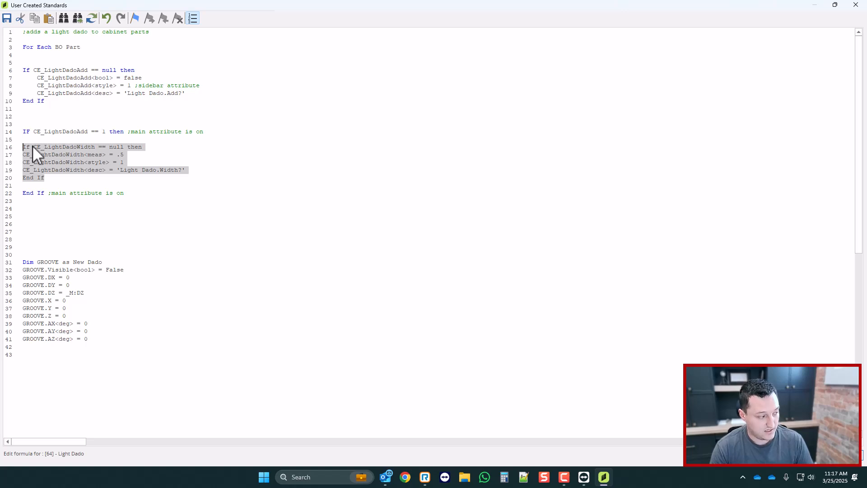
key("Tab")
left_click(83, 178)
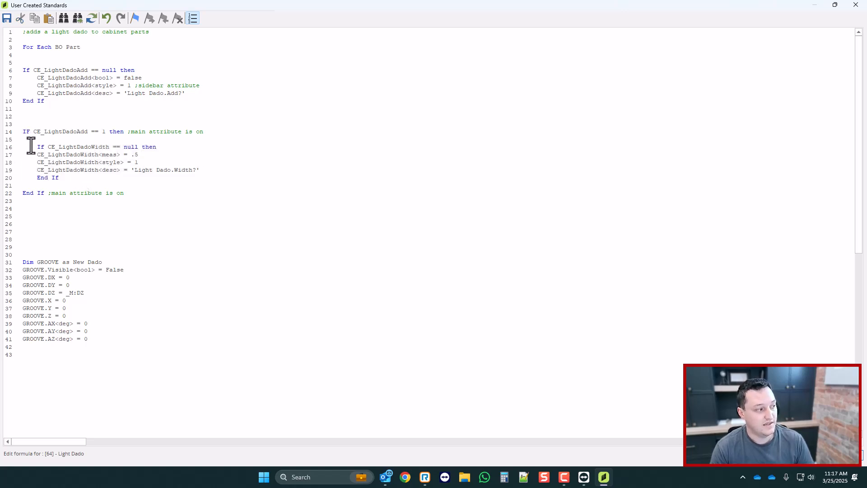
left_click_drag(201, 170, 39, 156)
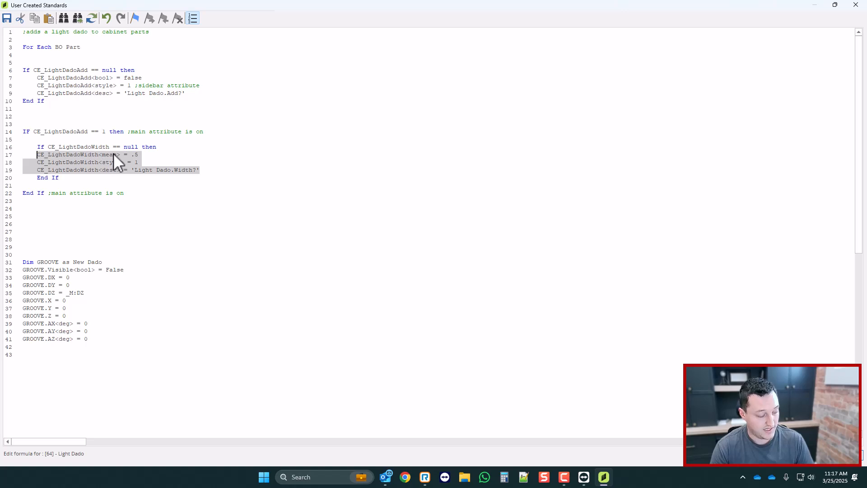
key("Tab")
left_click(86, 185)
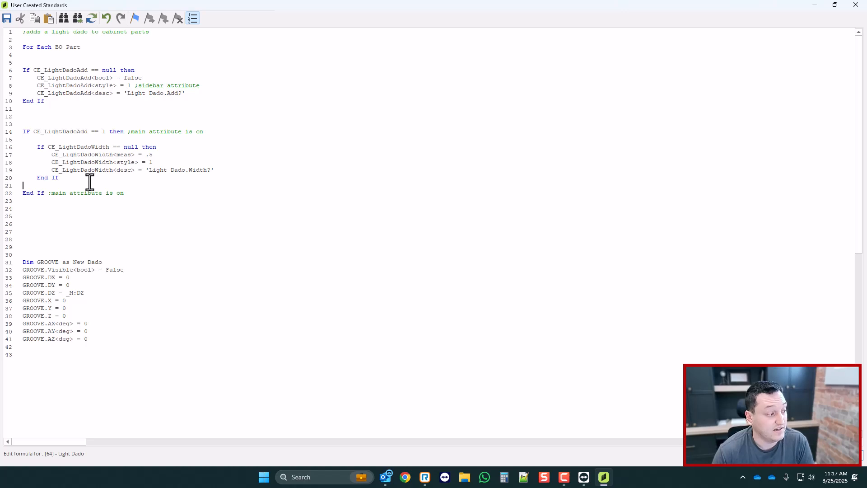
- Save the changes to the Light Dado formula and close the user created standards
scroll(73, 182, "down", 1)
scroll(78, 185, "up", 1)
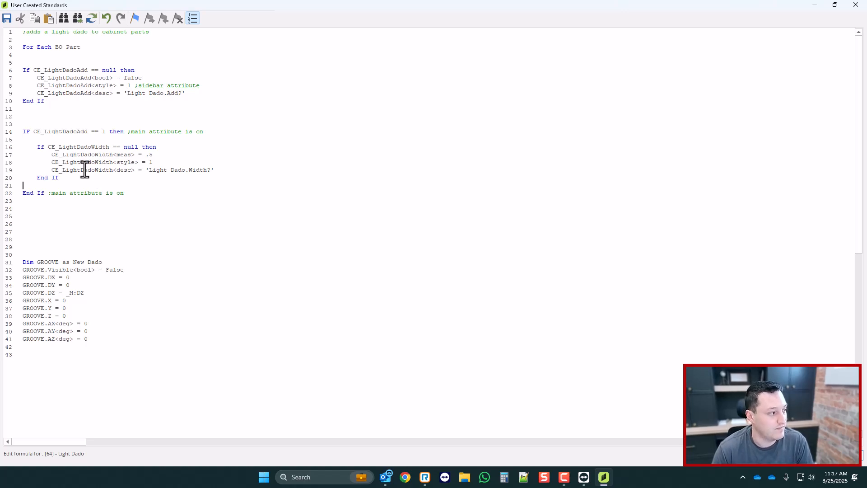
left_click_drag(22, 131, 212, 135)
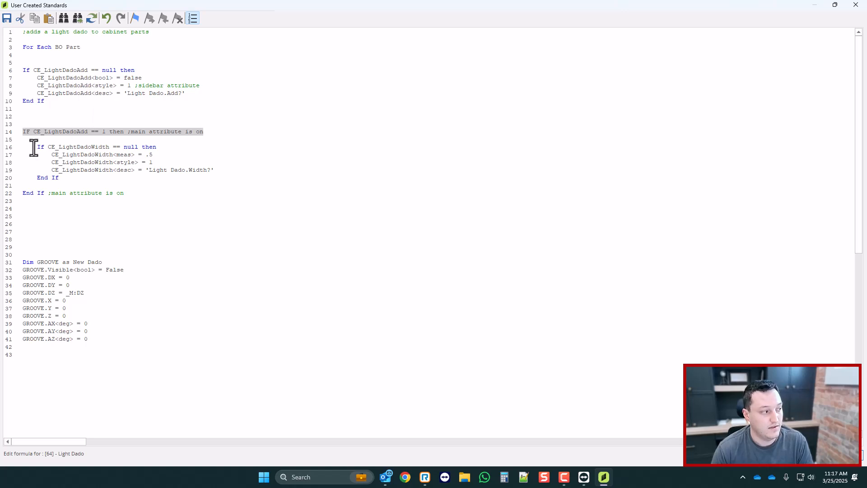
left_click_drag(34, 144, 90, 176)
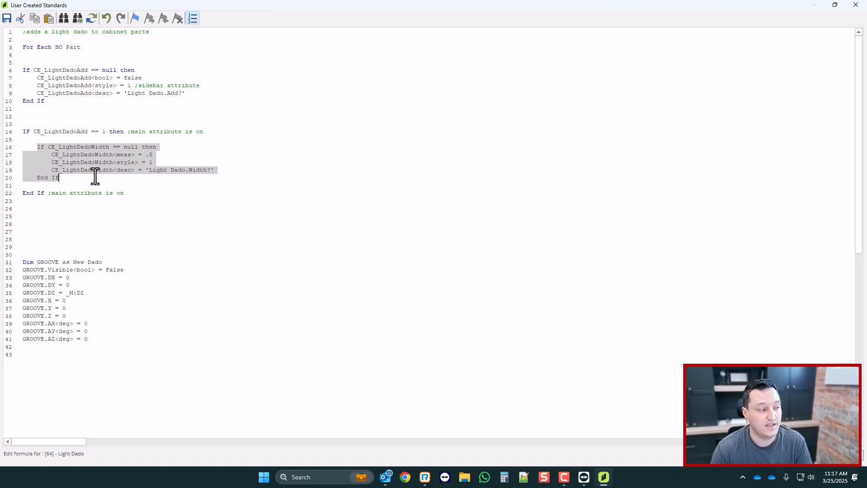
left_click(858, 8)
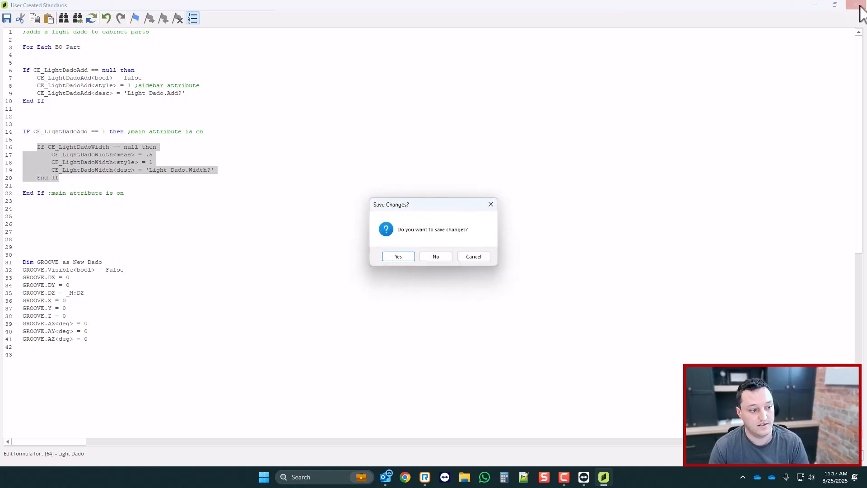
key("Return")
left_click(860, 6)
- Return to the room elevation, reopen the upper cabinet and select its bottom part in the end view
left_click(12, 42)
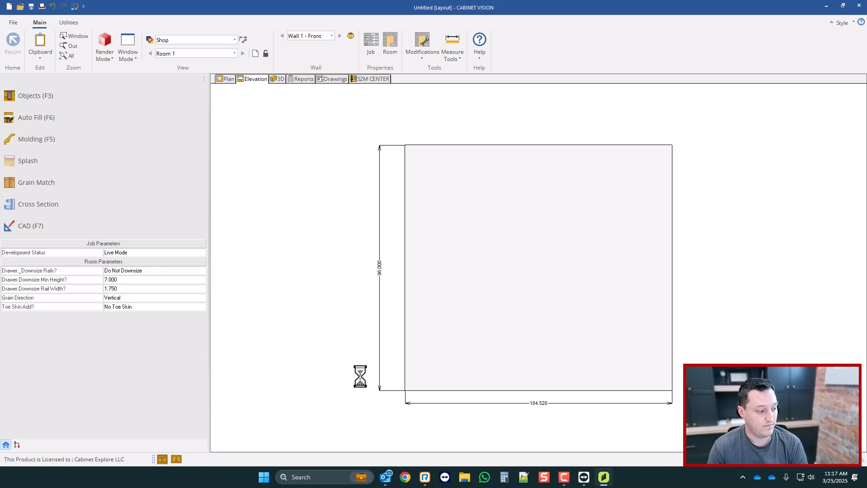
double_click(532, 175)
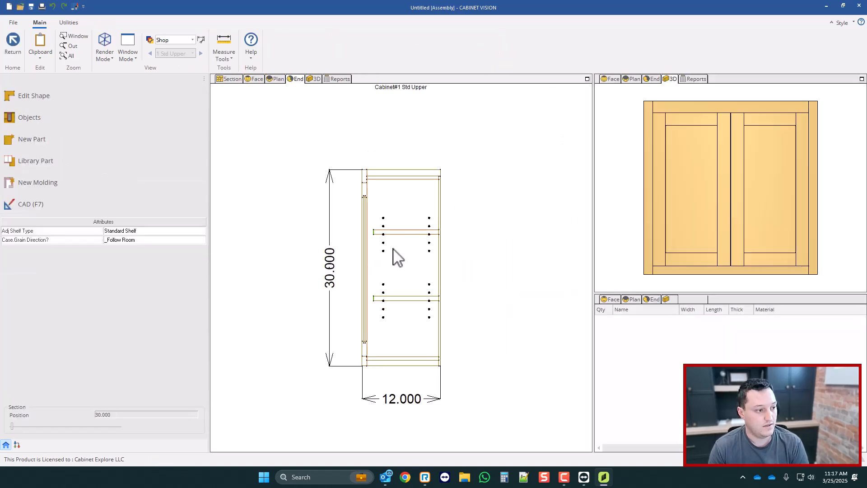
scroll(401, 366, "up", 1)
left_click(425, 357)
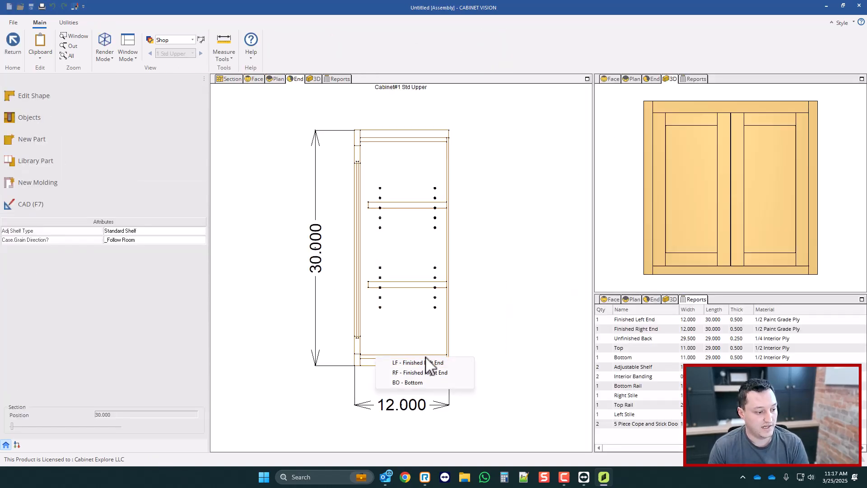
left_click(418, 383)
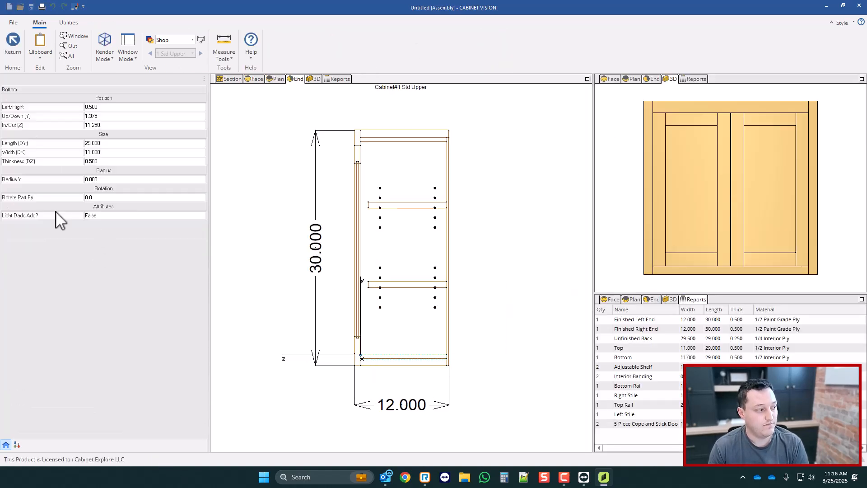
- Test the bottom part's Light Dado.Add? attribute by setting it to True and back to False, and deselect the part
double_click(114, 215)
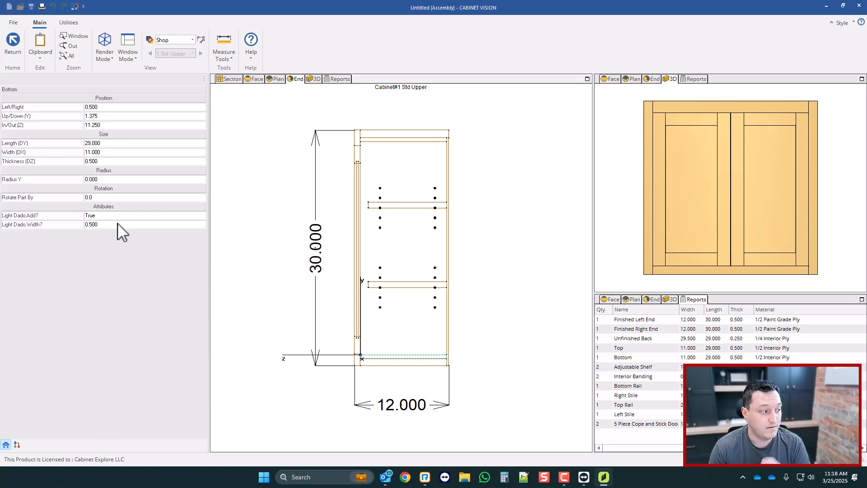
double_click(109, 216)
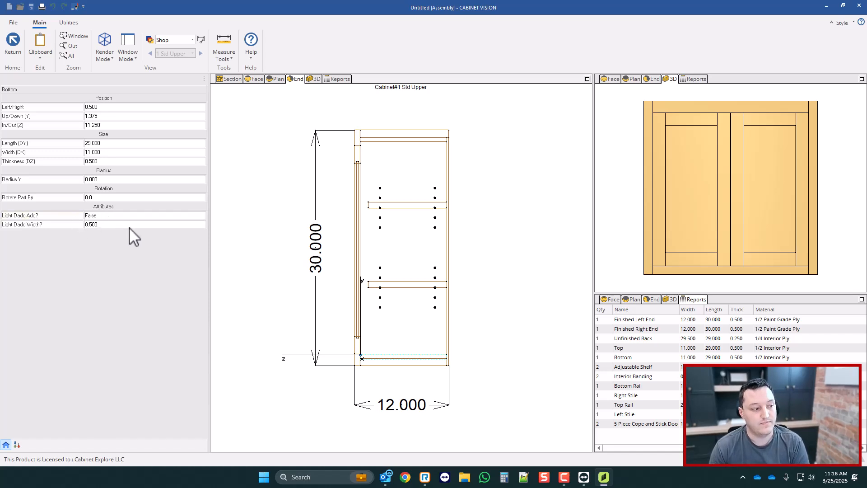
left_click(255, 228)
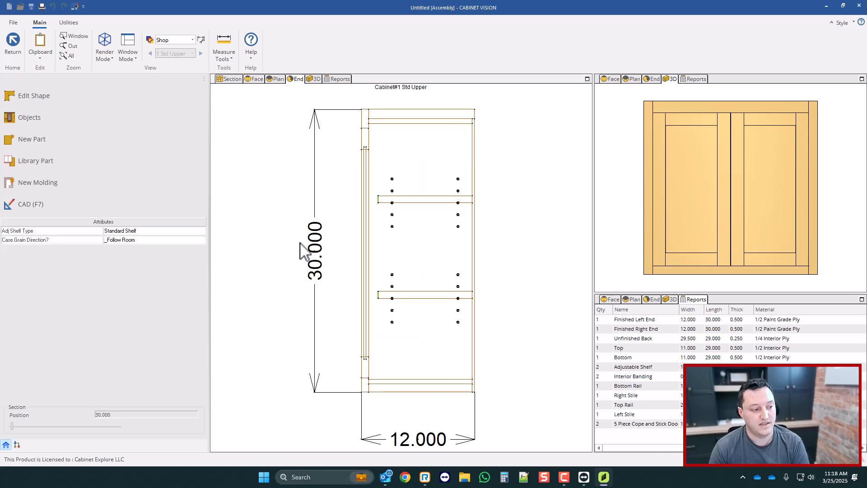
- Open the Light Dado formula in the user created standards for editing
scroll(302, 246, "up", 1)
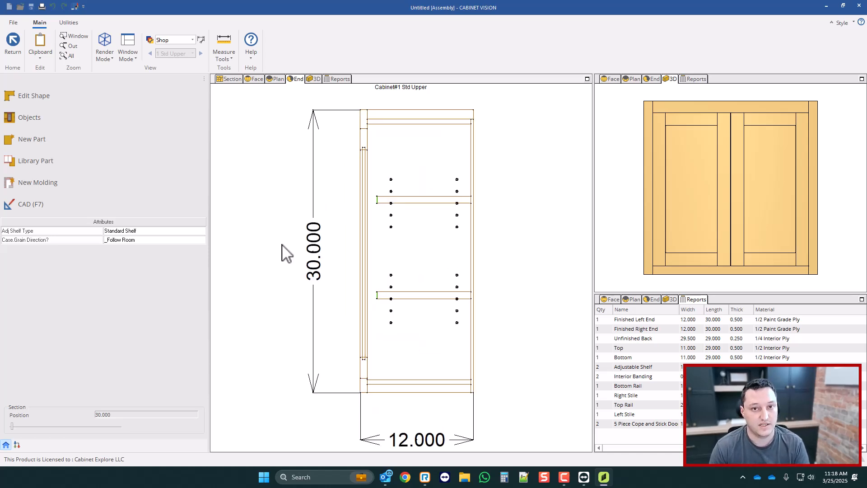
scroll(281, 246, "down", 2)
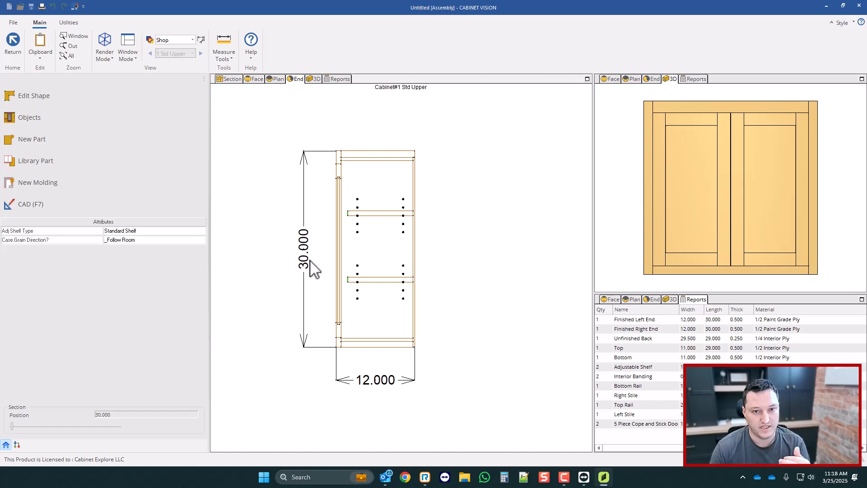
scroll(474, 267, "down", 1)
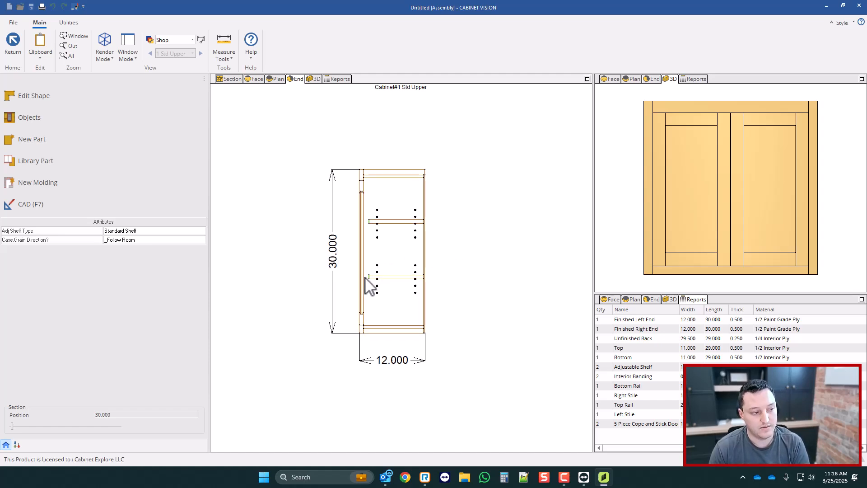
scroll(365, 277, "up", 1)
left_click(69, 22)
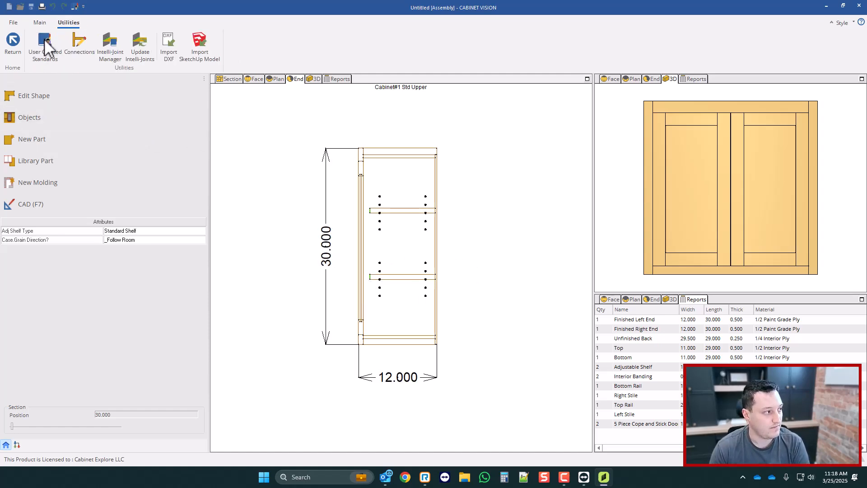
left_click(44, 38)
left_click(165, 45)
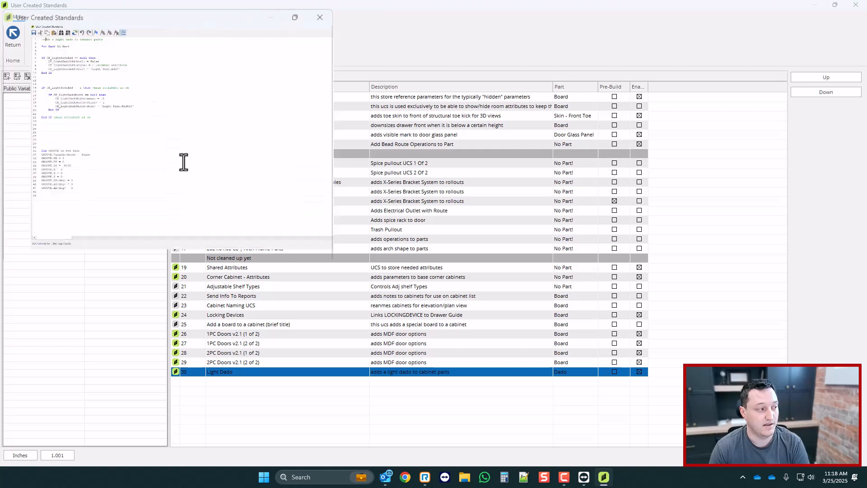
- Add blank lines below the CE_LightDadoWidth block and insert 'Else ;main attribute is turned off' before the outer End If
scroll(108, 189, "up", 1)
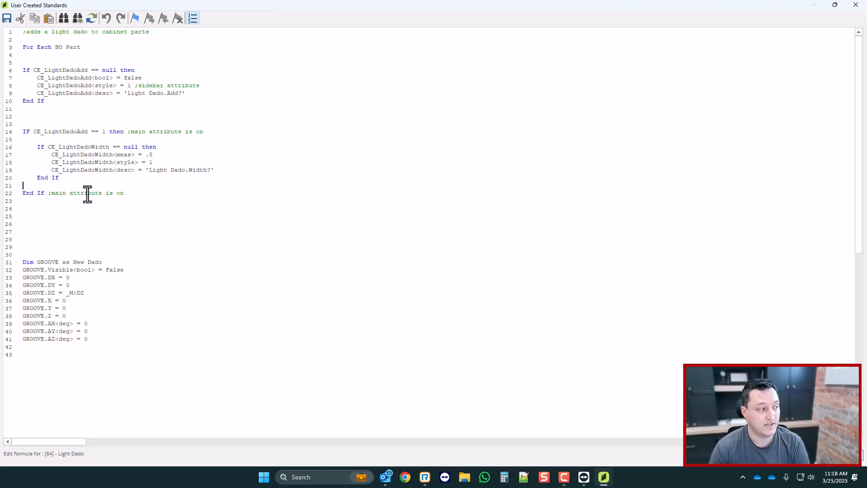
key("Return")
key("Return")
key("Return")
key("Return")
key("Return")
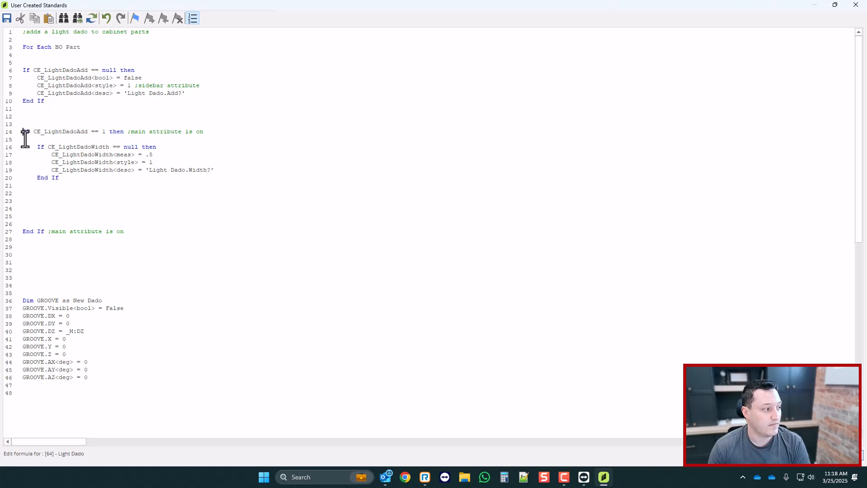
left_click_drag(25, 139, 210, 218)
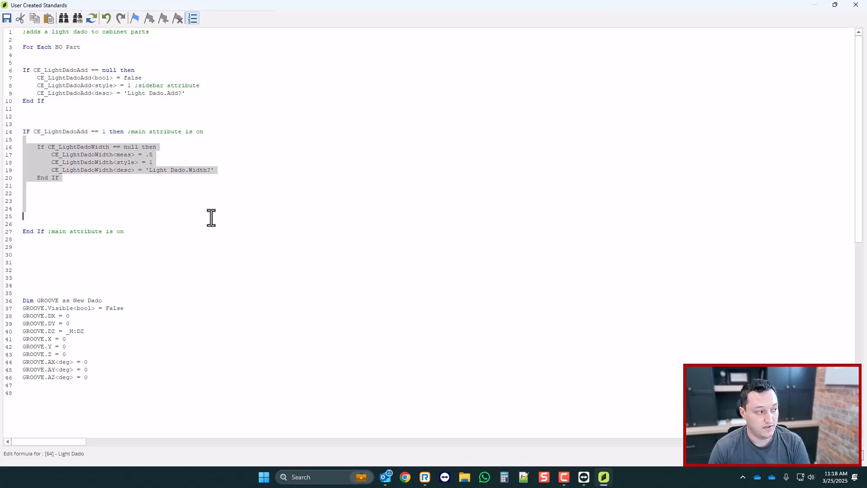
left_click(32, 215)
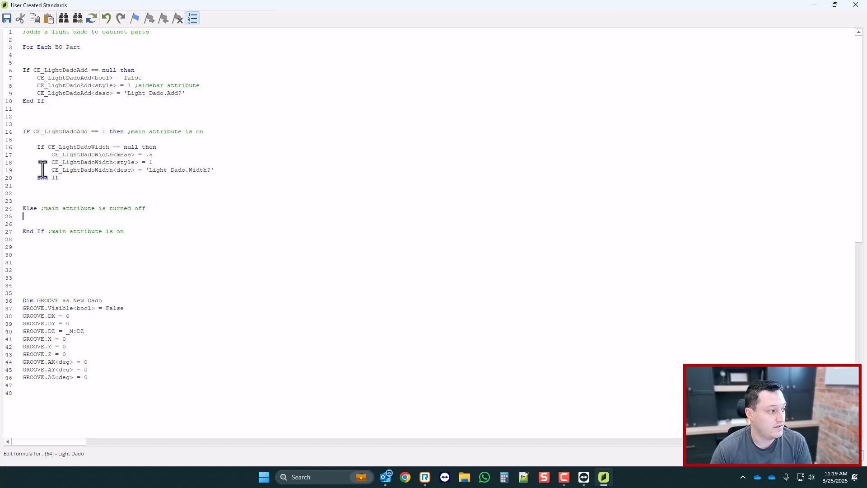
- Add the indented line 'delete CE_LightDadoWidth' to the Else branch, followed by a blank line
left_click_drag(33, 131, 120, 132)
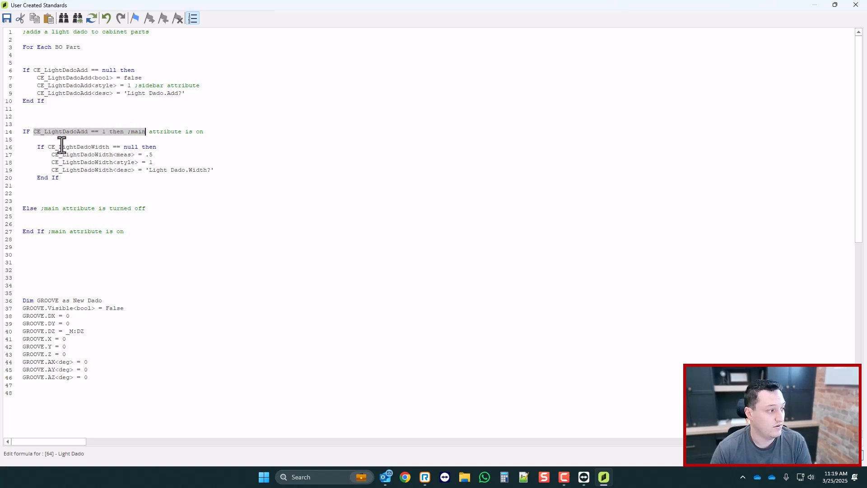
left_click(25, 140)
left_click_drag(30, 144, 122, 198)
left_click_drag(28, 215, 44, 221)
left_click(43, 220)
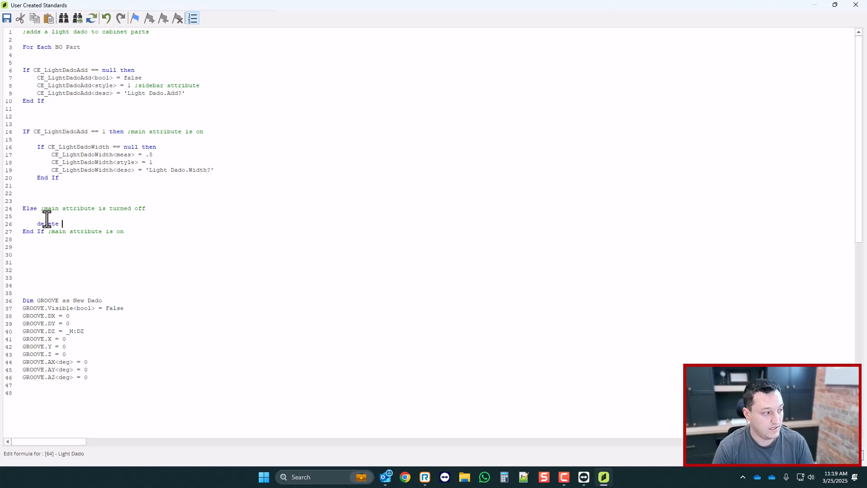
double_click(84, 155)
key("ctrl+c")
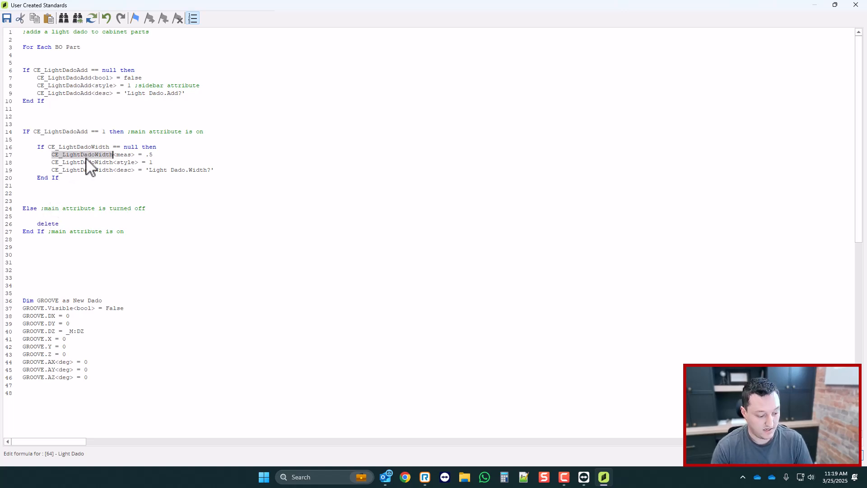
left_click(63, 224)
key("ctrl+v")
key("Return")
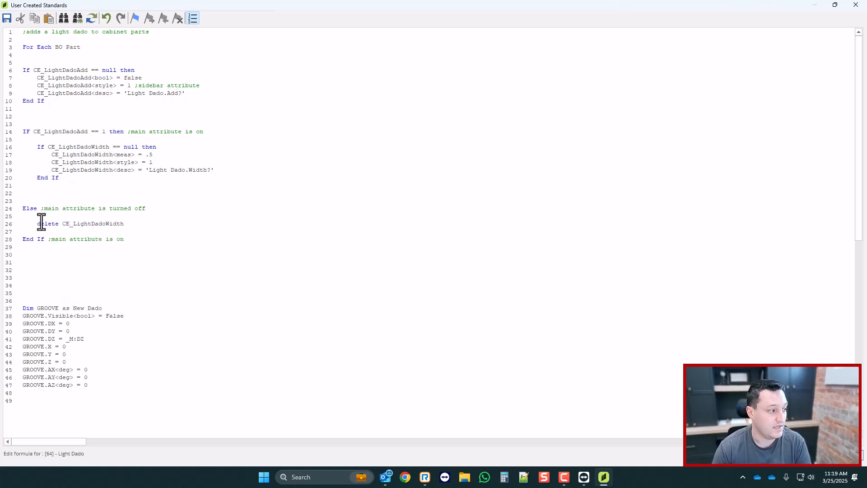
scroll(58, 198, "down", 1)
type("delete CE_LightDadoWidth")
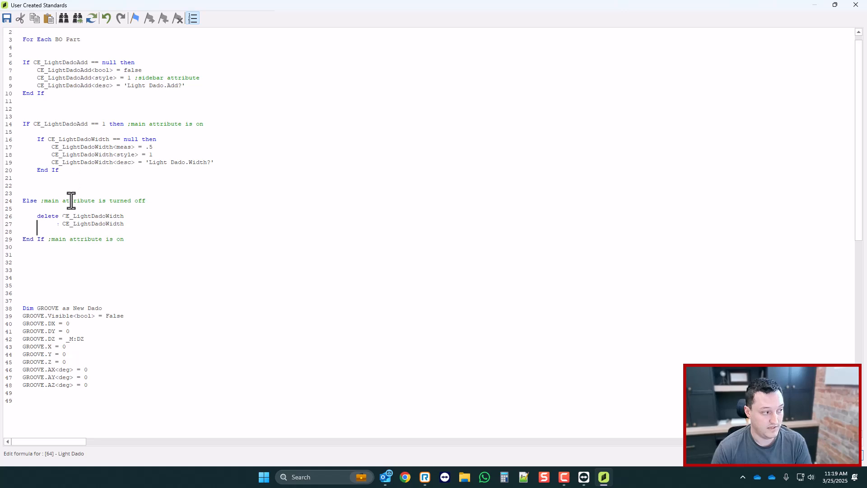
key("ctrl+z")
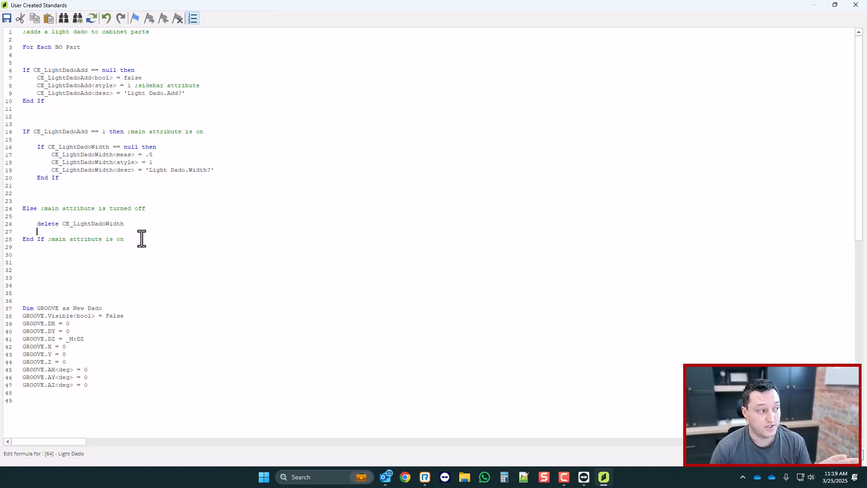
- Review the CE_LightDadoAdd definition, the main condition with its CE_LightDadoWidth block, and the delete line in the Else branch
left_click_drag(59, 103, 19, 70)
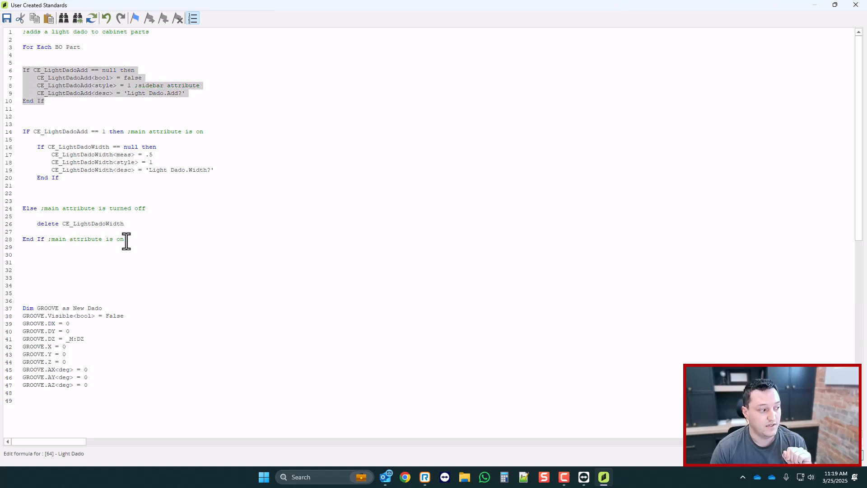
left_click_drag(126, 239, 21, 135)
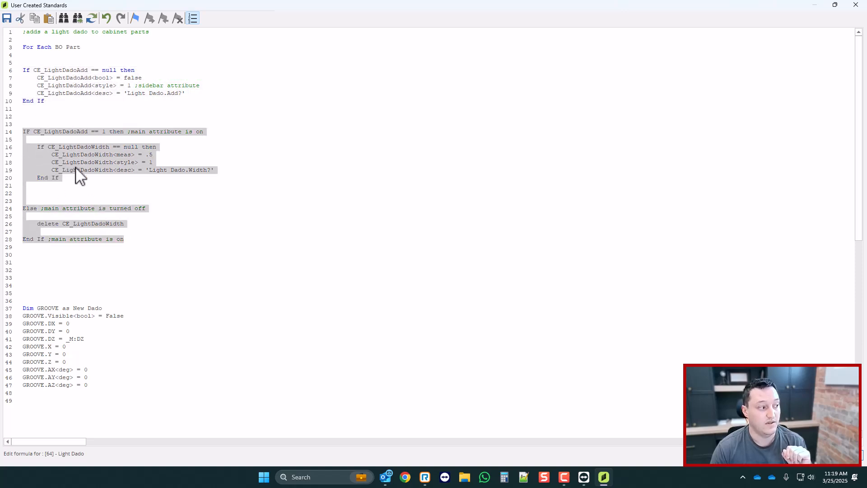
left_click(81, 180)
left_click_drag(59, 179, 22, 147)
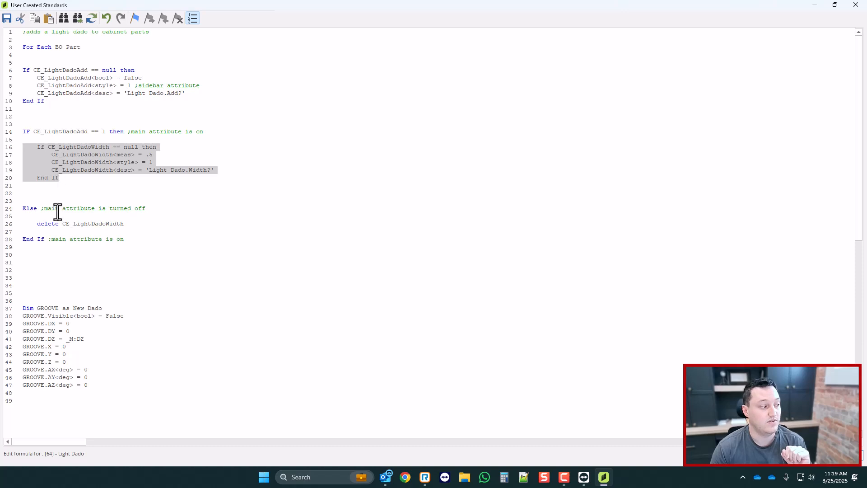
left_click(130, 226)
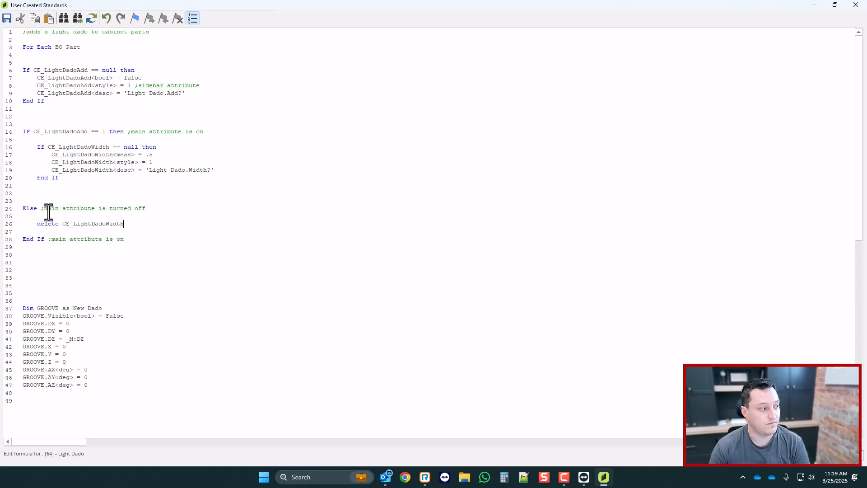
left_click_drag(122, 223, 37, 223)
- Save the formula with the new Else branch and close the user created standards to return to the cabinet
left_click(856, 4)
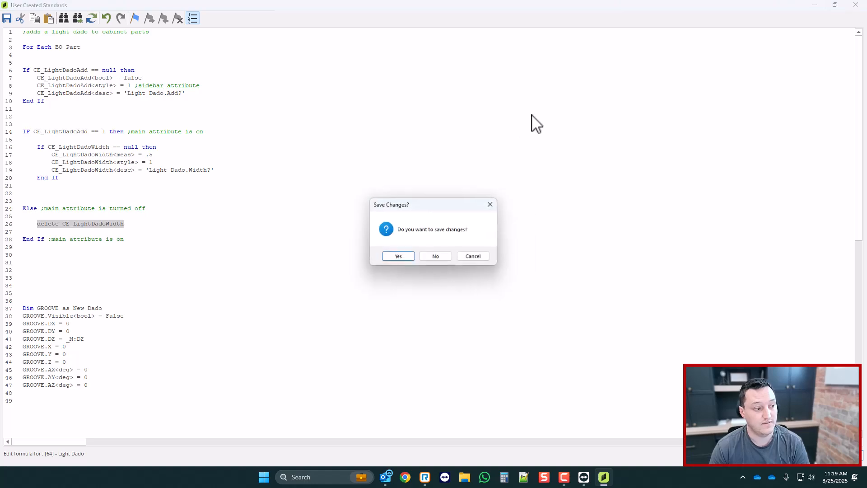
key("Return")
left_click(855, 5)
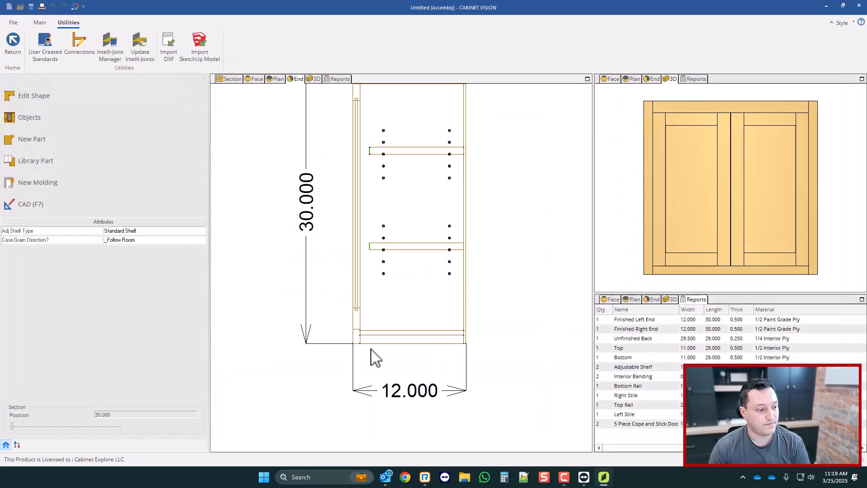
- Select the upper cabinet's bottom part and switch Light Dado.Add? to False and back to True
left_click(399, 338)
left_click(395, 348)
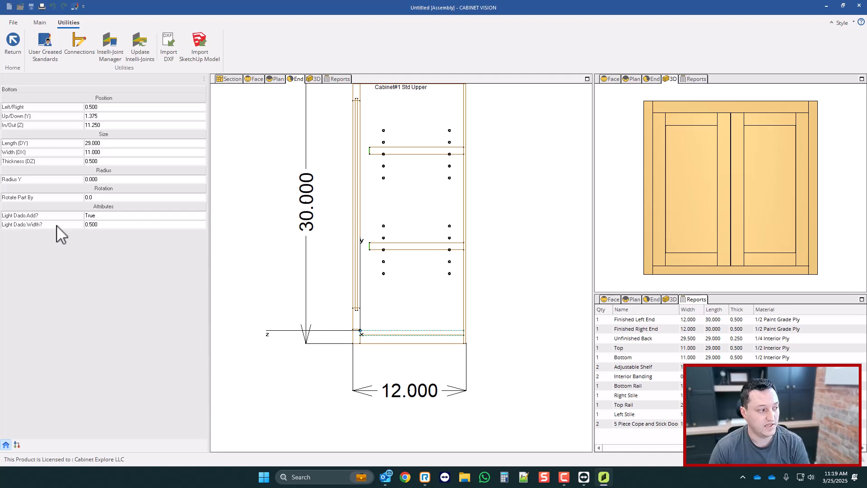
left_click(111, 216)
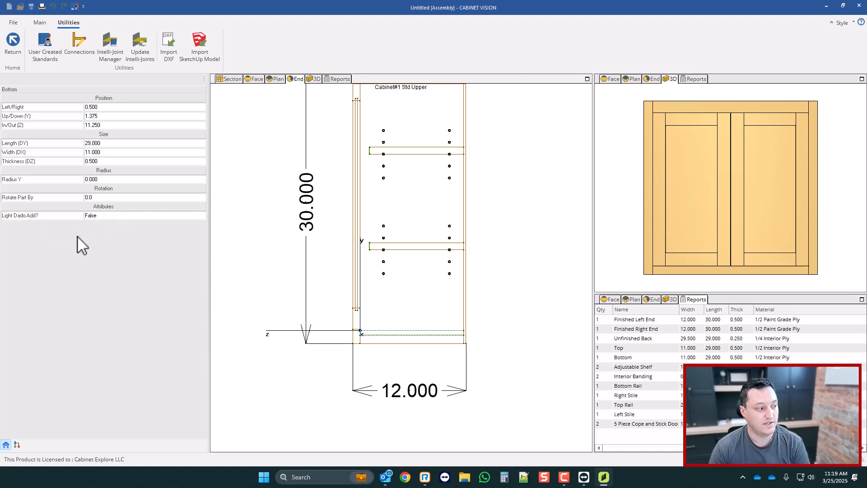
left_click(112, 216)
scroll(344, 242, "down", 2)
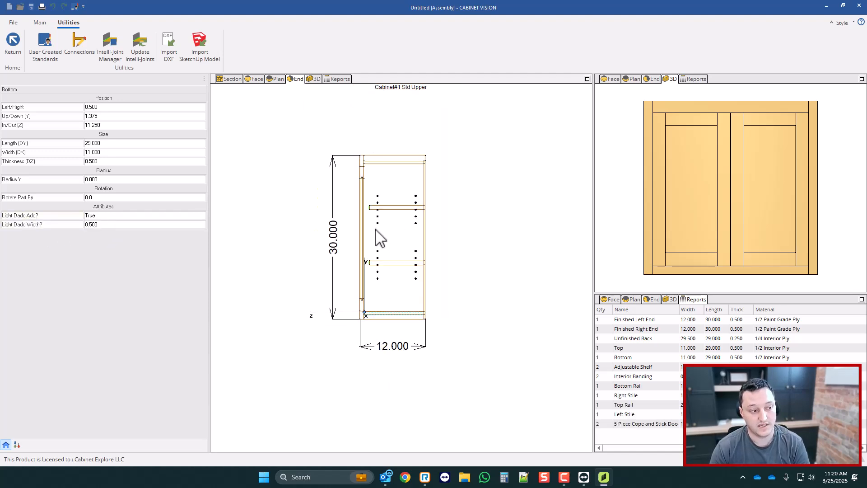
- Toggle Light Dado.Add? on the cabinet's bottom part, leave it at False, and deselect the part
scroll(378, 241, "up", 1)
scroll(353, 252, "up", 1)
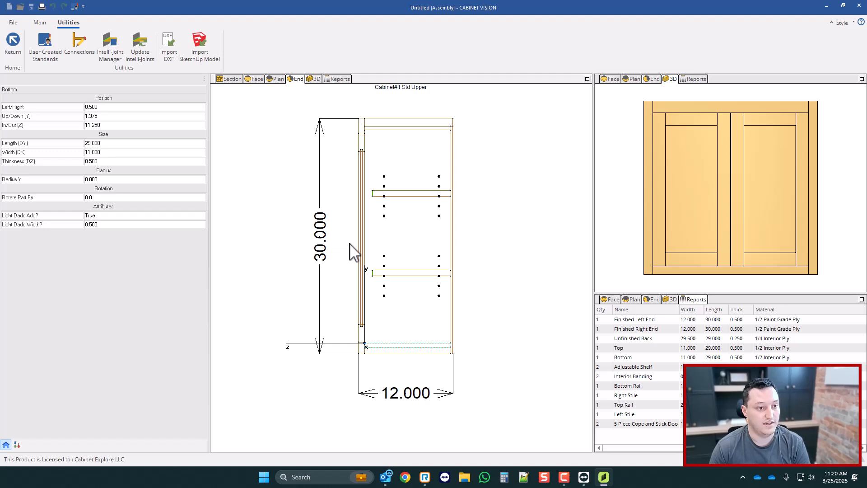
scroll(366, 216, "up", 1)
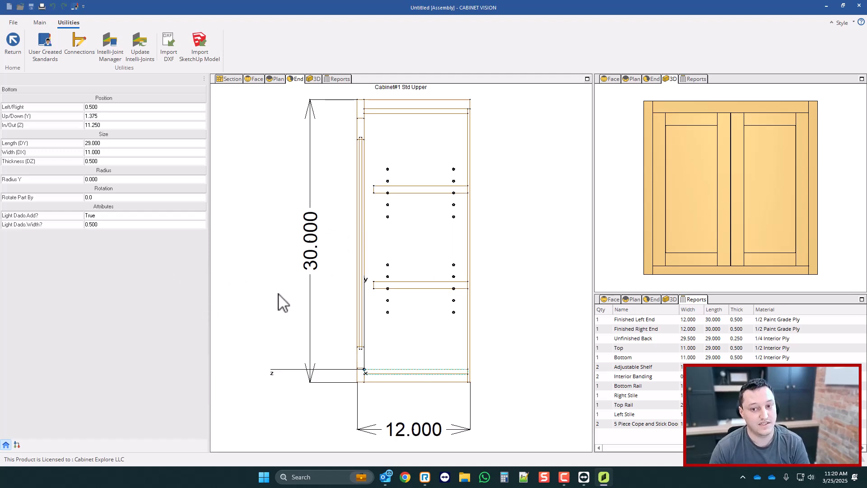
scroll(280, 300, "down", 1)
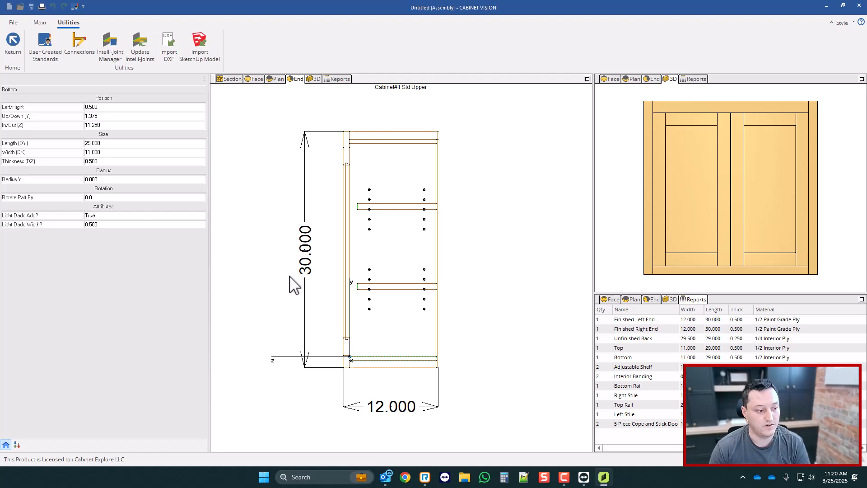
double_click(104, 215)
double_click(105, 216)
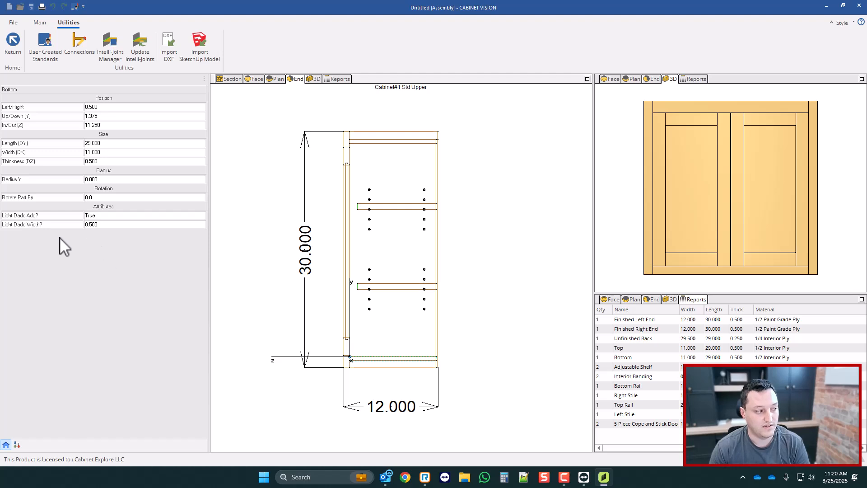
double_click(104, 216)
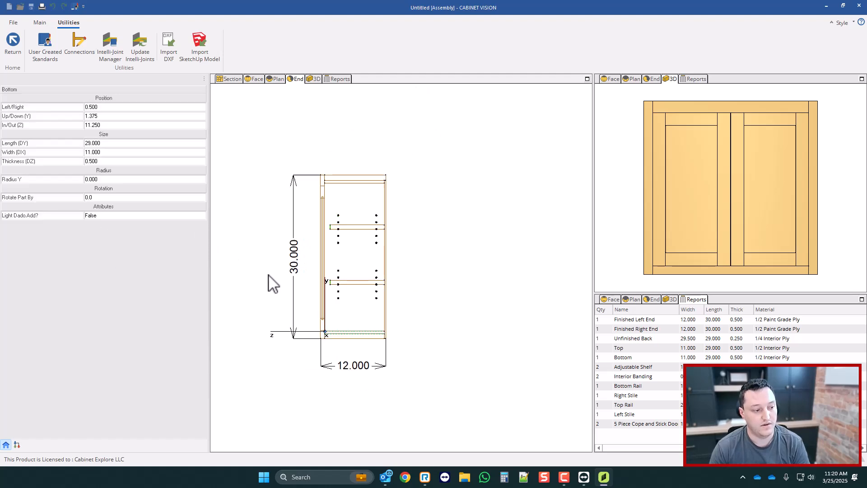
left_click(270, 221)
scroll(307, 239, "up", 2)
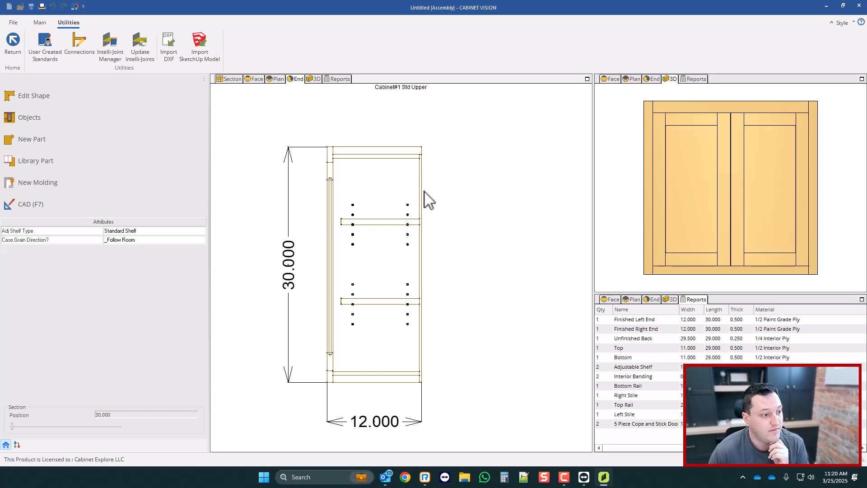
scroll(425, 191, "down", 1)
scroll(344, 235, "up", 1)
- Reopen the Light Dado standard's code and duplicate the CE_LightDadoWidth If block below the original, separated by a blank line
left_click(43, 41)
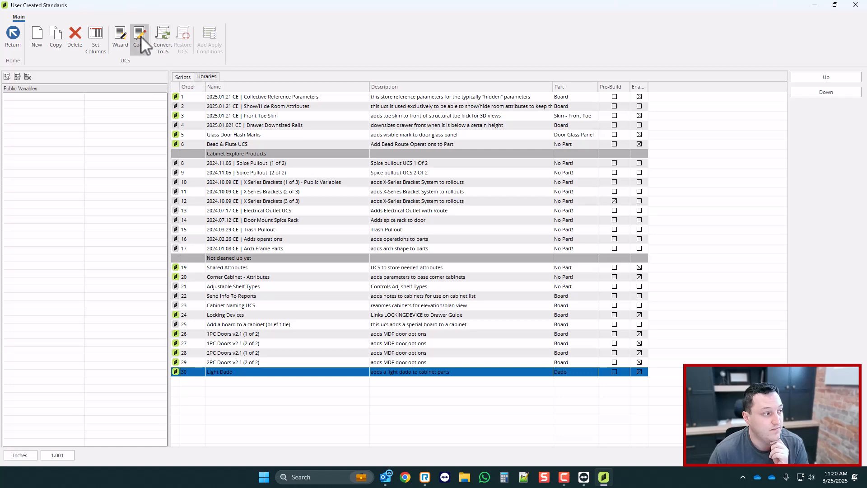
left_click(140, 37)
scroll(123, 178, "down", 3)
scroll(72, 170, "up", 1)
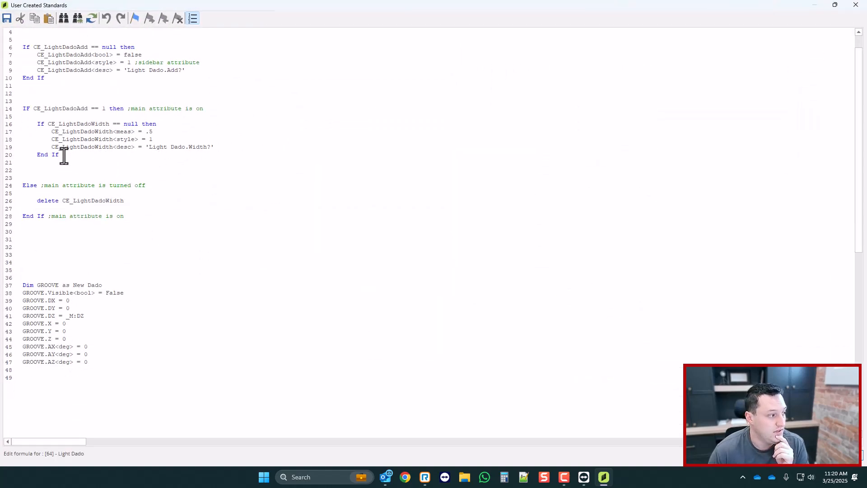
left_click_drag(63, 156, 35, 126)
scroll(90, 163, "up", 1)
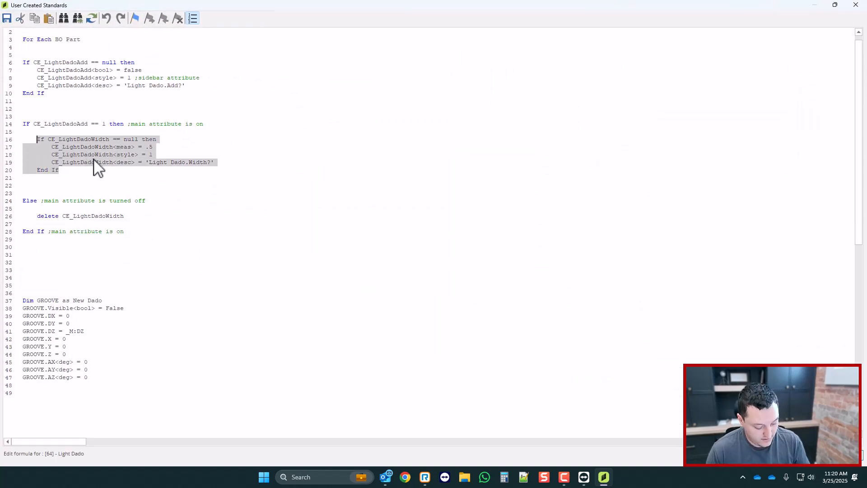
key("ctrl+c")
left_click(73, 171)
key("Return")
key("Return")
key("ctrl+v")
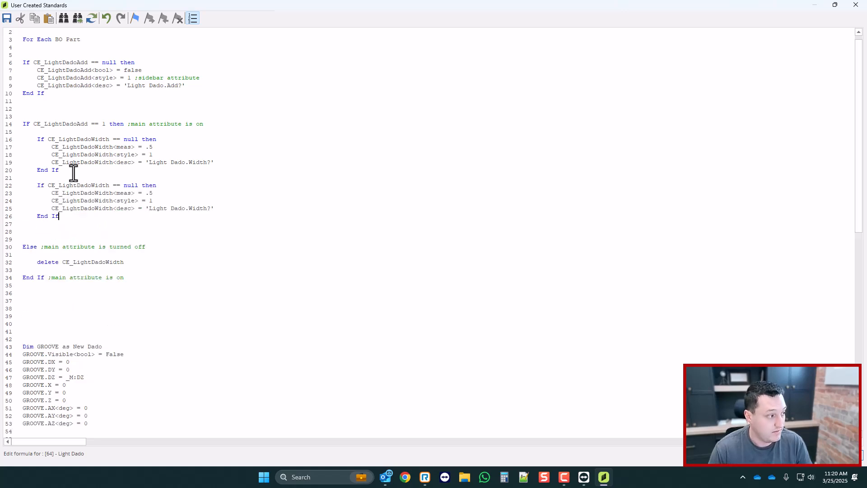
- Rename the attribute to CE_LightDadoDepth in every line of the duplicated block
left_click_drag(109, 185, 91, 185)
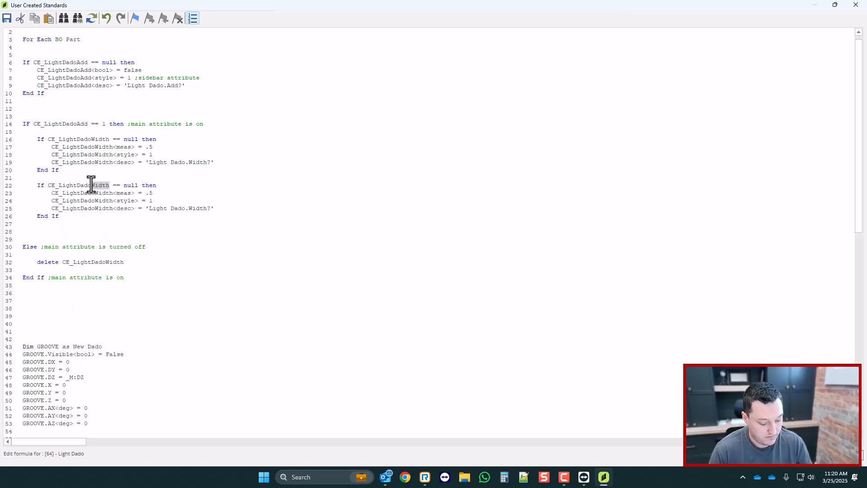
type("Dep")
double_click(92, 185)
key("ctrl+c")
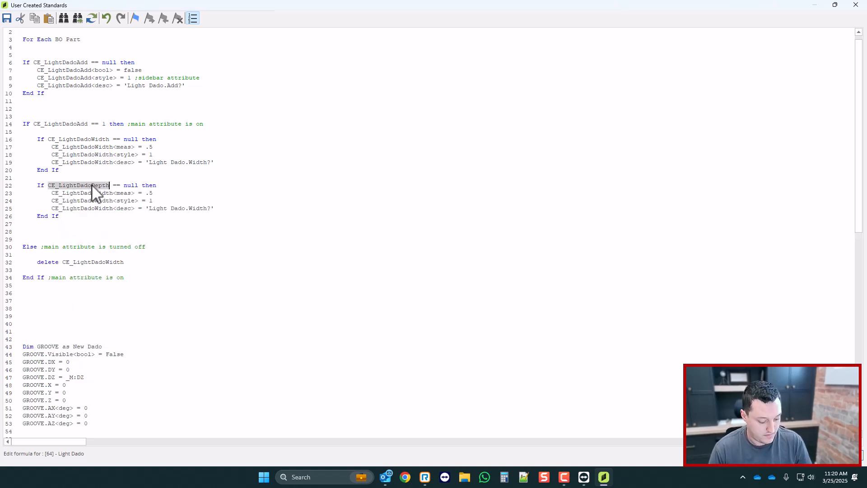
double_click(88, 193)
key("ctrl+v")
double_click(87, 200)
key("ctrl+v")
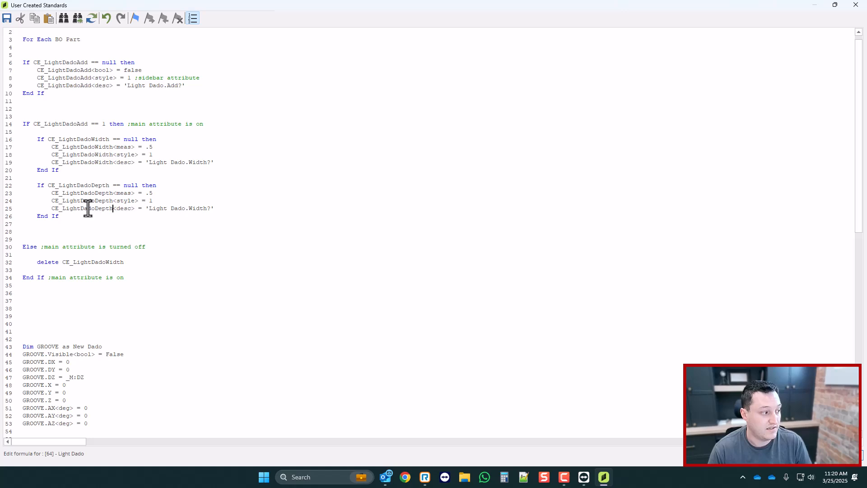
- Check the shared CE_LightDado prefix and give the CE_LightDadoDepth block the description 'Light Dado.Depth?' and a default measurement of .375
left_click_drag(77, 63, 34, 63)
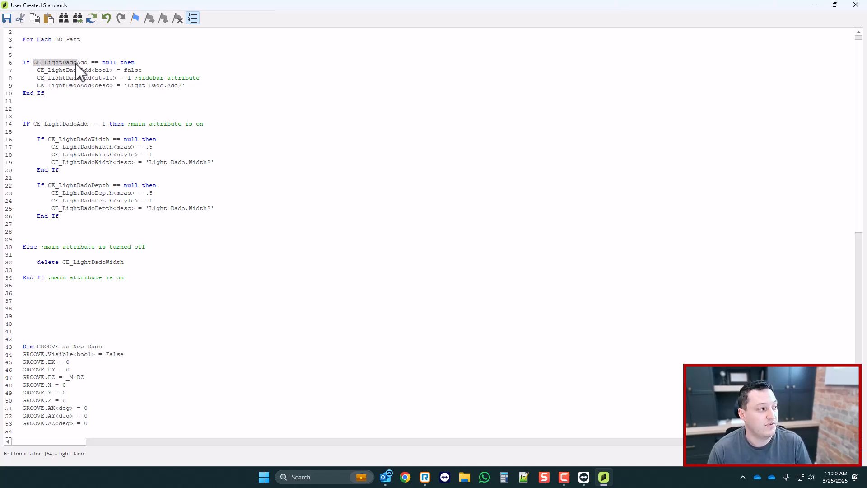
left_click_drag(91, 140, 48, 140)
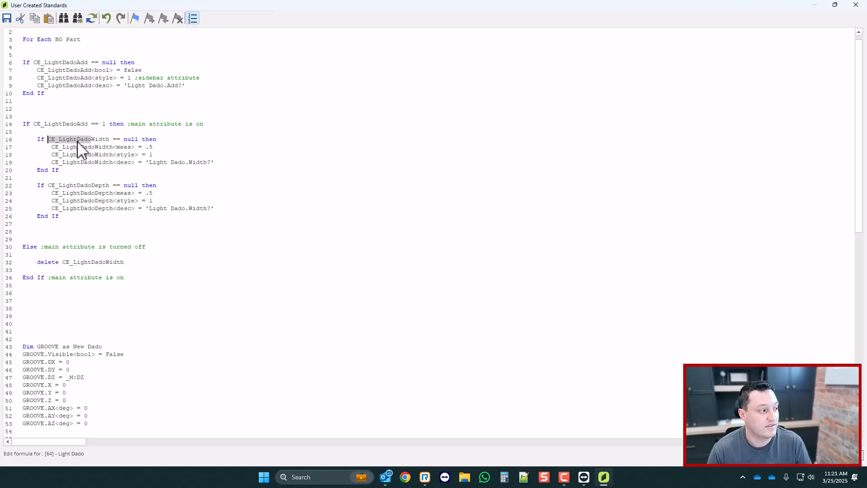
left_click(91, 185)
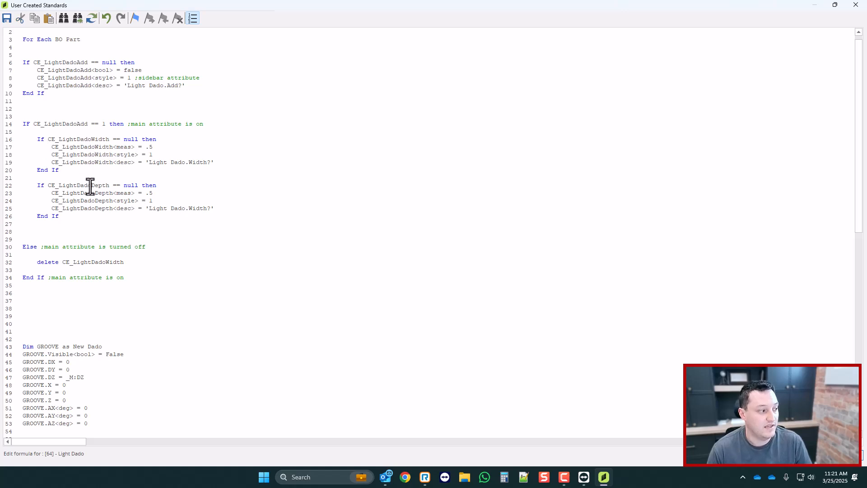
double_click(204, 209)
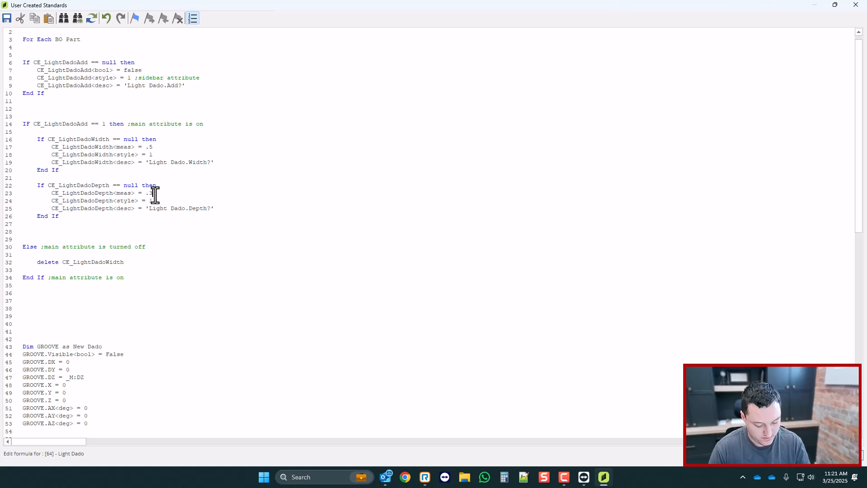
left_click(150, 192)
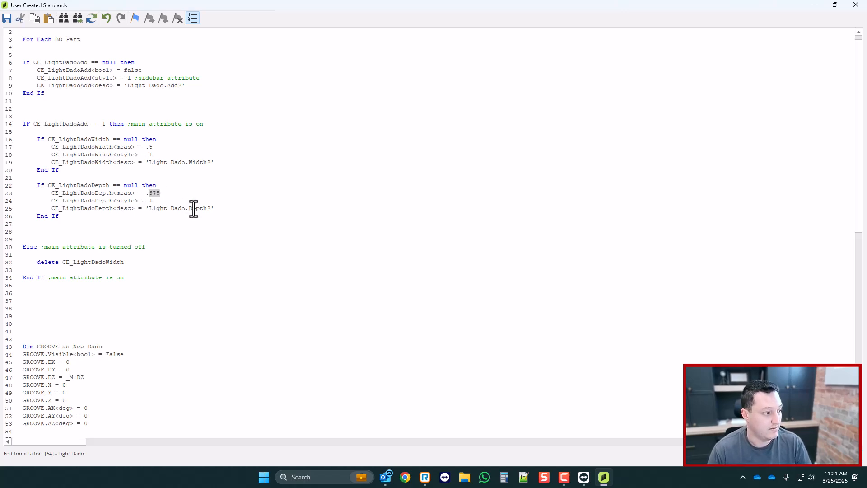
left_click(195, 210)
- Review the width and depth blocks, save the formula, and close the user created standards
scroll(73, 212, "up", 1)
left_click_drag(59, 177, 22, 147)
left_click_drag(70, 227, 37, 193)
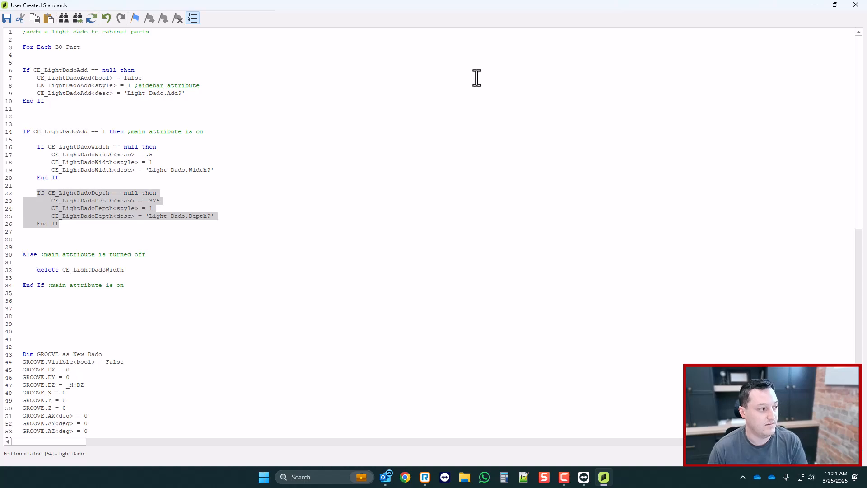
left_click(855, 5)
key("Return")
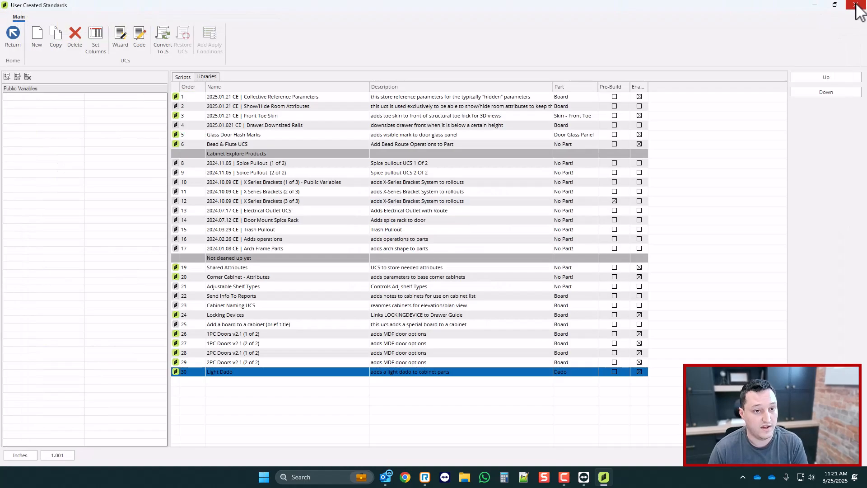
left_click(854, 4)
- Select the upper cabinet's bottom part and set Light Dado.Add? to True
scroll(378, 209, "down", 2)
scroll(337, 243, "up", 2)
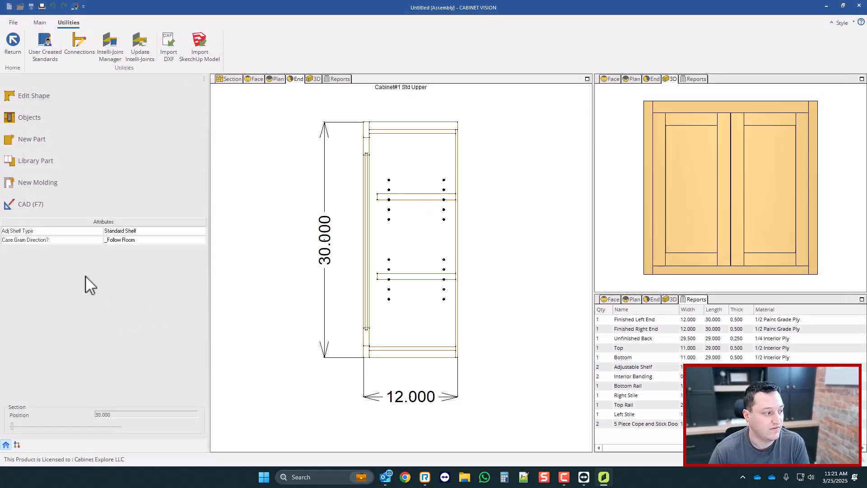
left_click(404, 354)
left_click(384, 378)
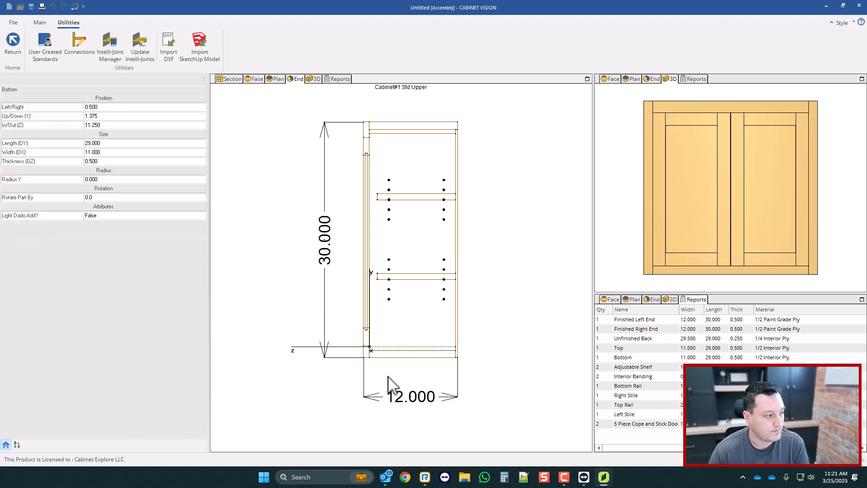
double_click(118, 218)
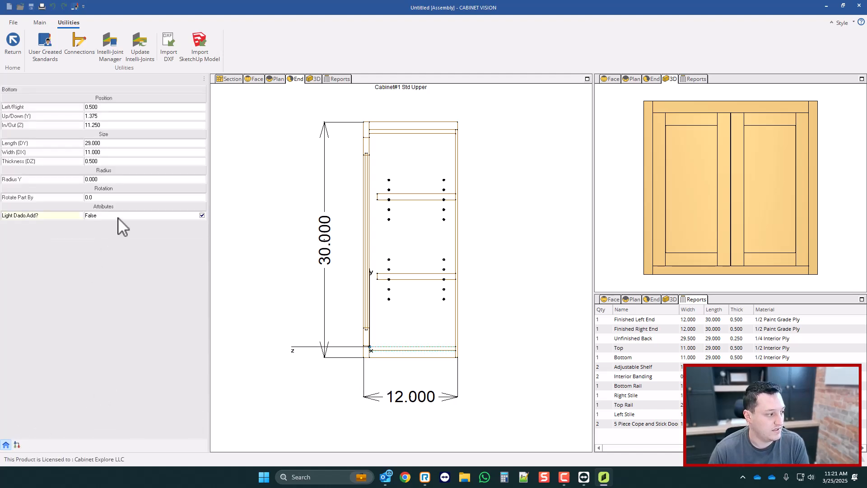
- Inspect the CE_LightDadoAdd, CE_LightDadoDepth and CE_LightDadoWidth parameters of the bottom part in the object tree
left_click(17, 444)
left_click(46, 346)
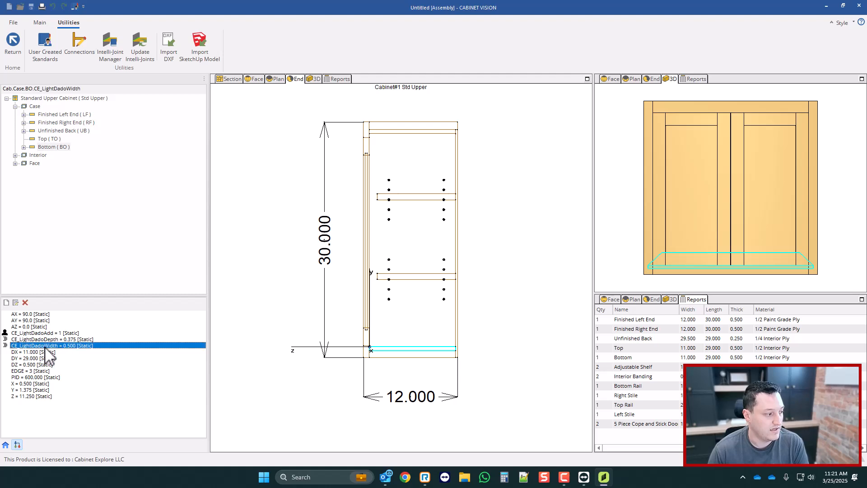
left_click(47, 340)
left_click(47, 334)
left_click(40, 341)
left_click(39, 347)
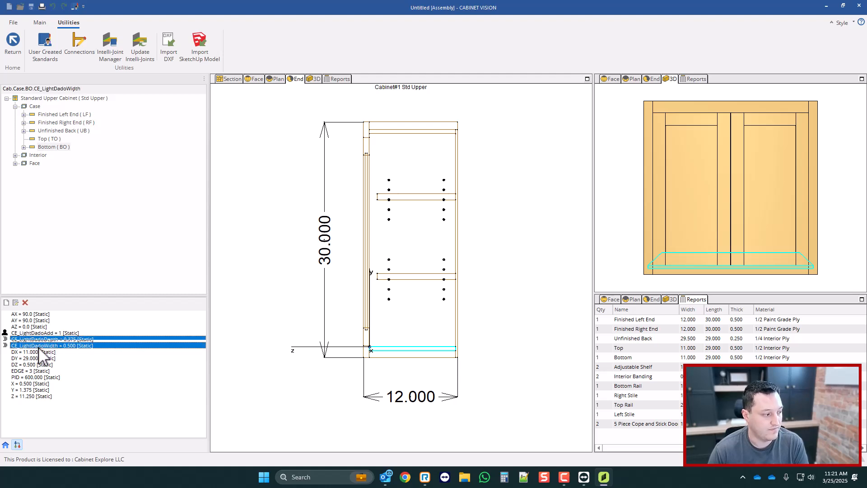
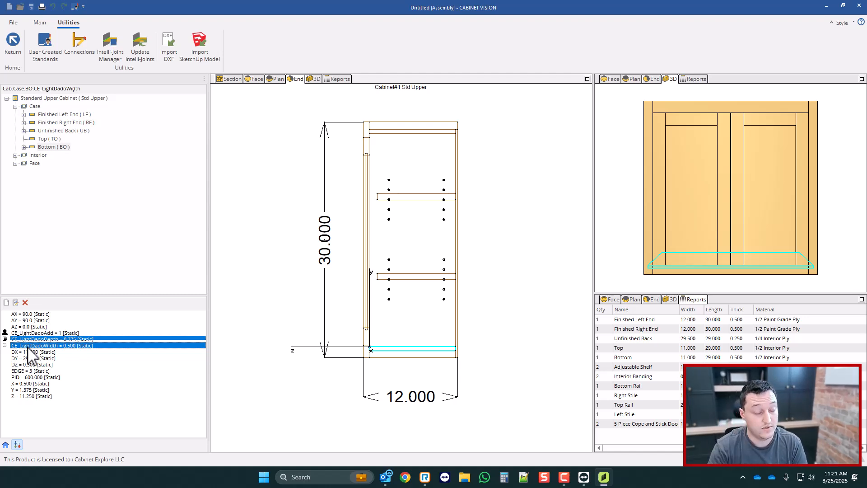
left_click(33, 345)
left_click(31, 333)
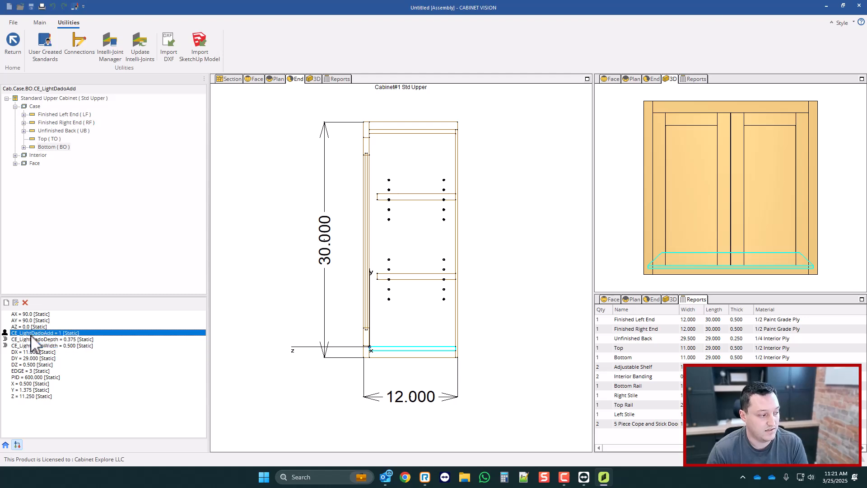
left_click(34, 339)
left_click(39, 346)
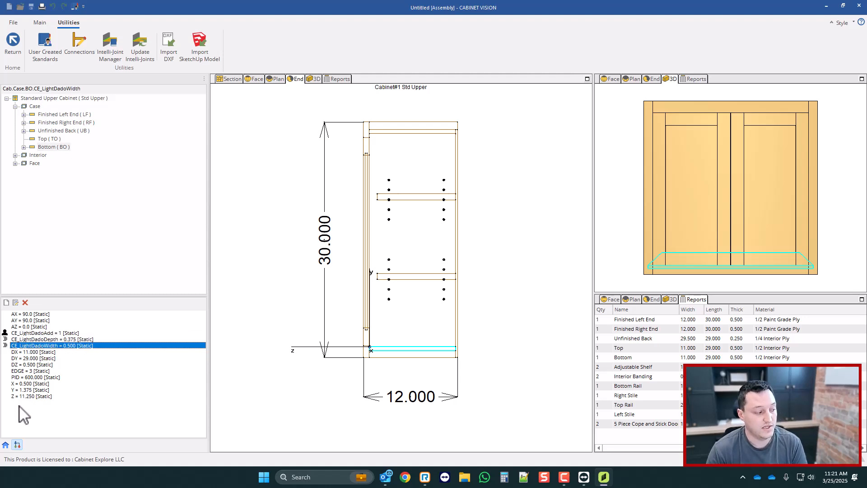
left_click(41, 339)
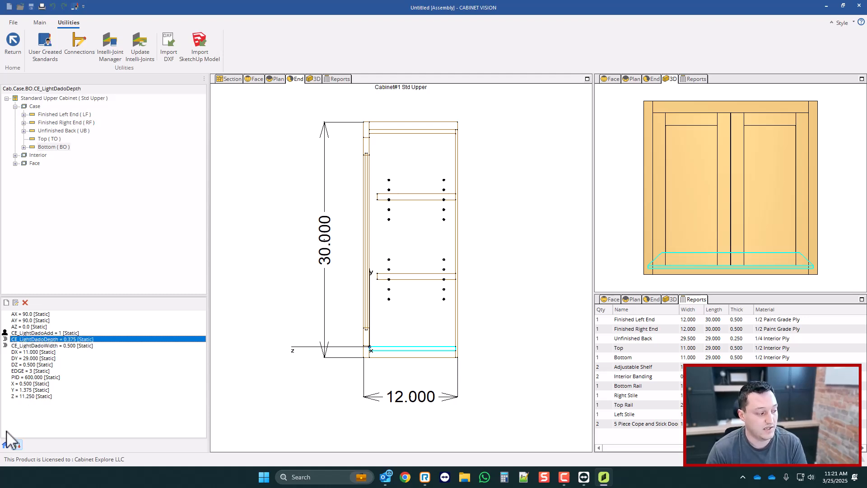
- Return to the bottom part's properties and review the order of the Light Dado Add?, Depth? and Width? attributes
left_click(5, 444)
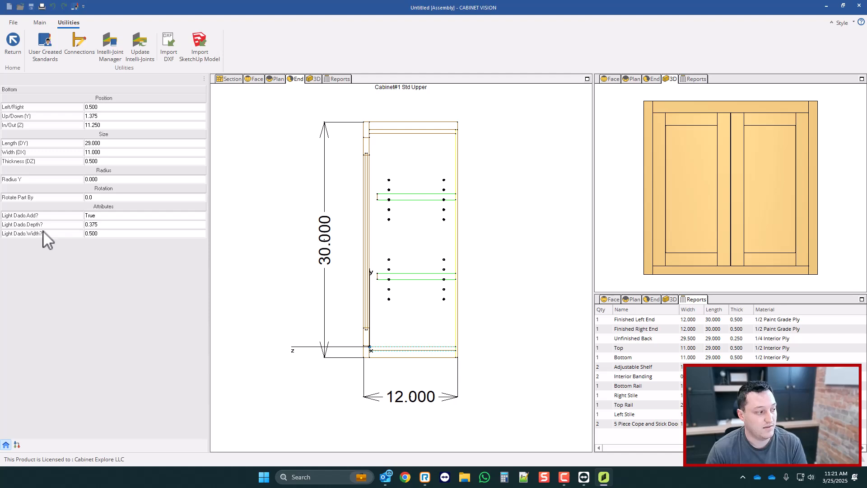
left_click(25, 216)
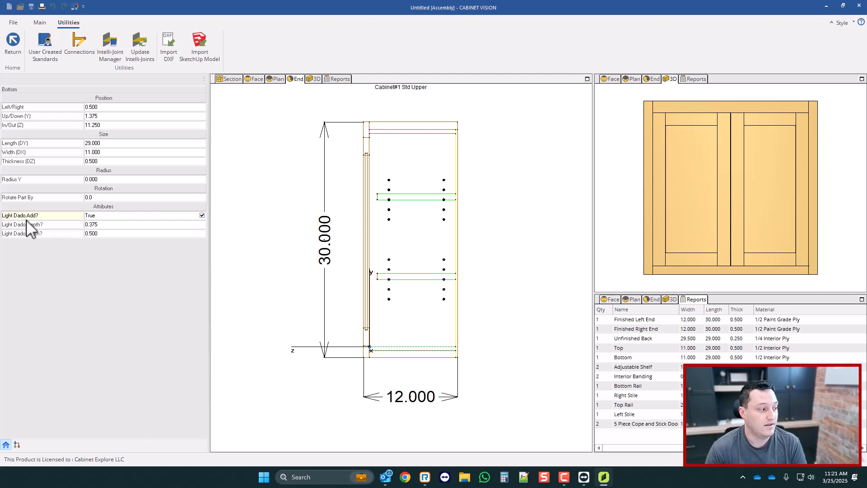
left_click(22, 225)
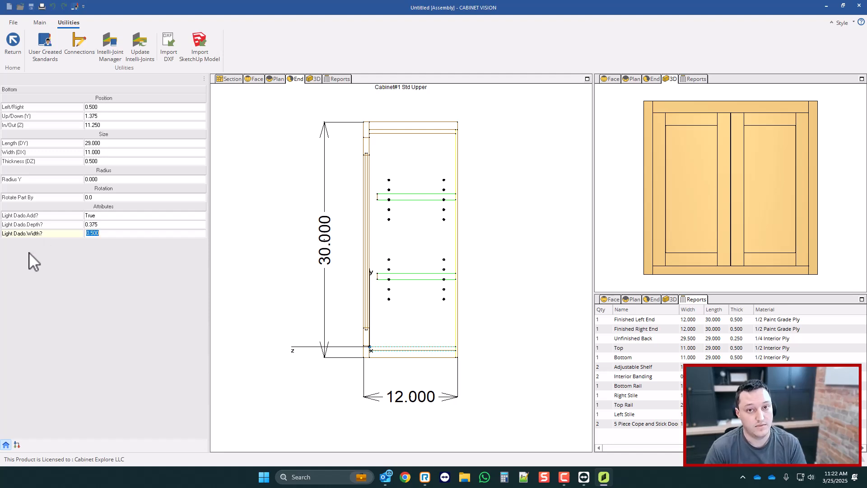
left_click(32, 225)
left_click(34, 216)
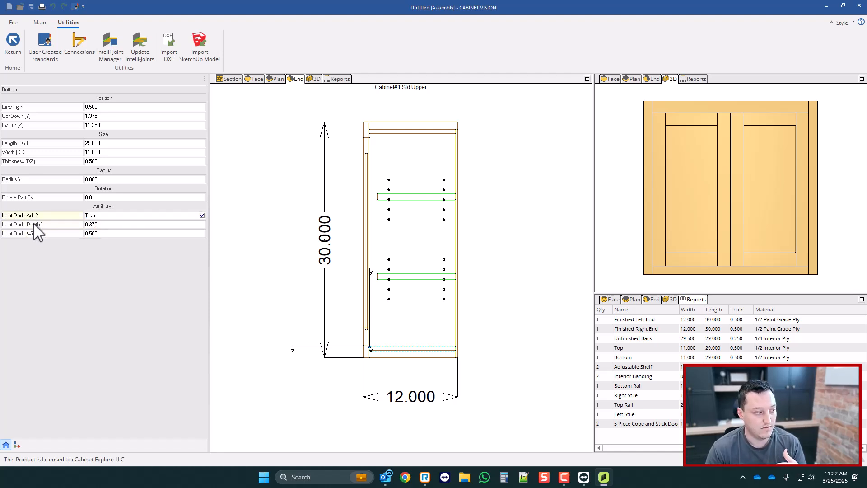
left_click(34, 224)
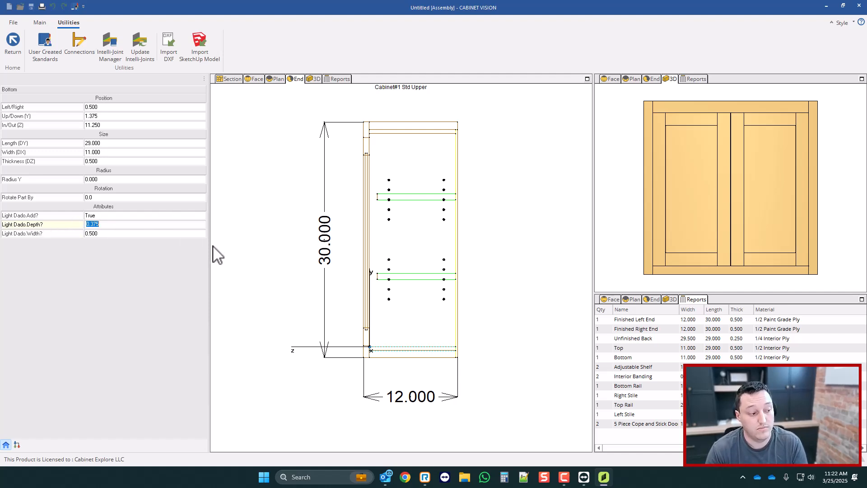
left_click(42, 233)
scroll(257, 248, "down", 1)
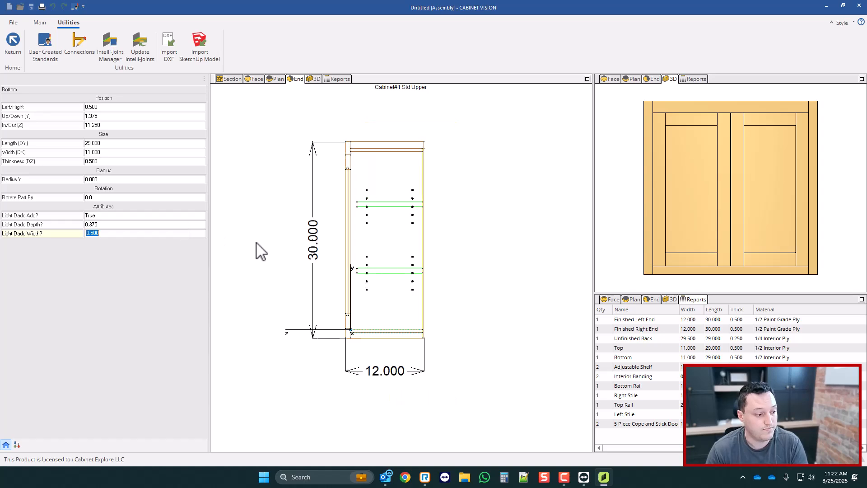
- Open the Light Dado standard's code and duplicate the CE_LightDadoDepth block directly below the original
scroll(326, 265, "up", 2)
left_click(49, 47)
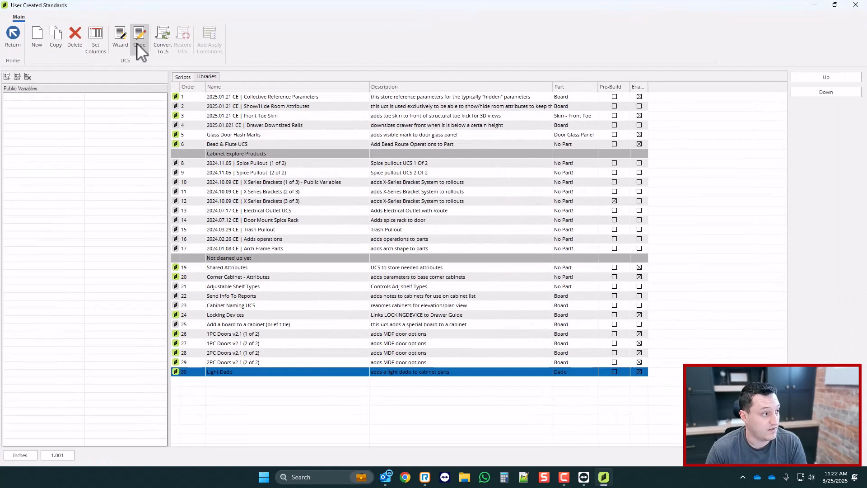
left_click(136, 43)
scroll(128, 199, "down", 2)
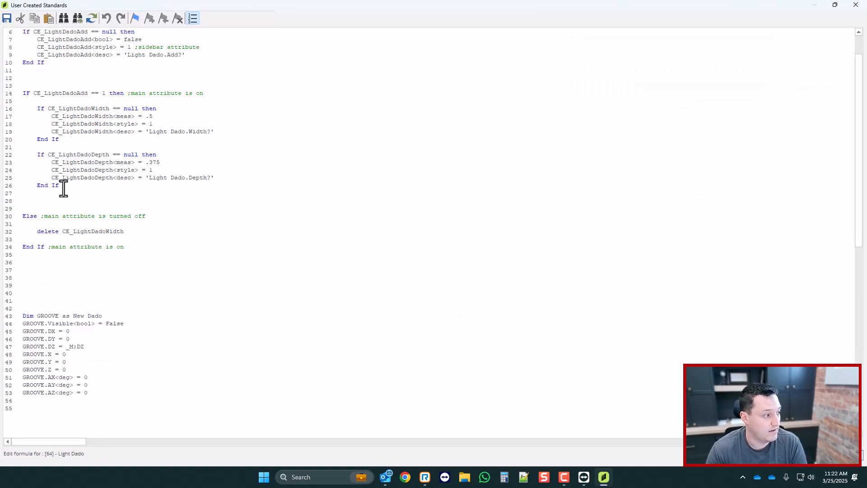
left_click_drag(67, 187, 39, 158)
key("ctrl+c")
left_click(70, 188)
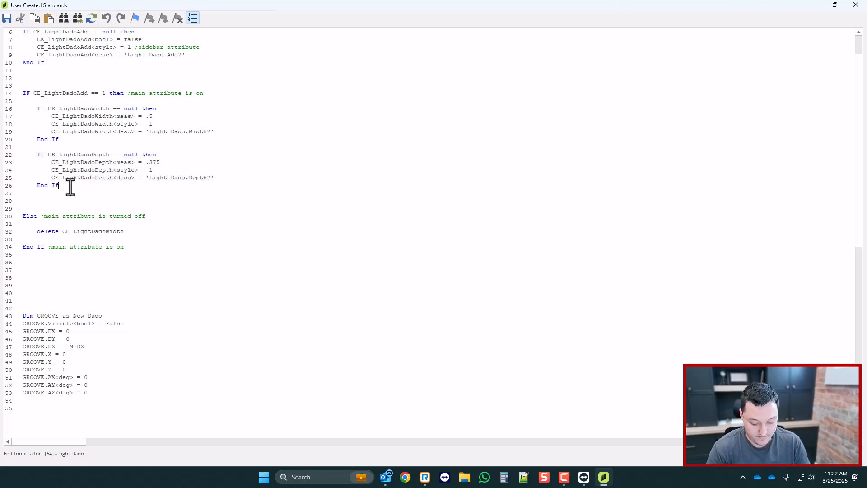
key("Return")
key("Return")
key("ctrl+v")
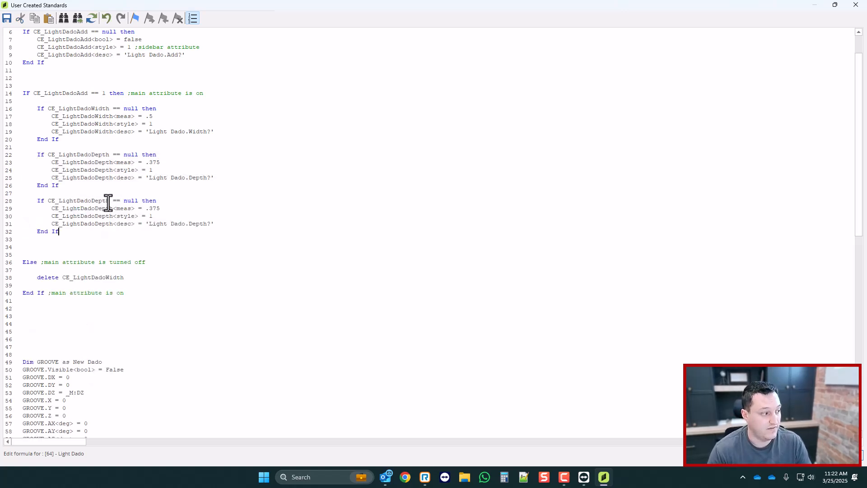
- Rename the variable to CE_LightDadoL in all four lines of the copied depth block
left_click_drag(109, 201, 92, 200)
type("L")
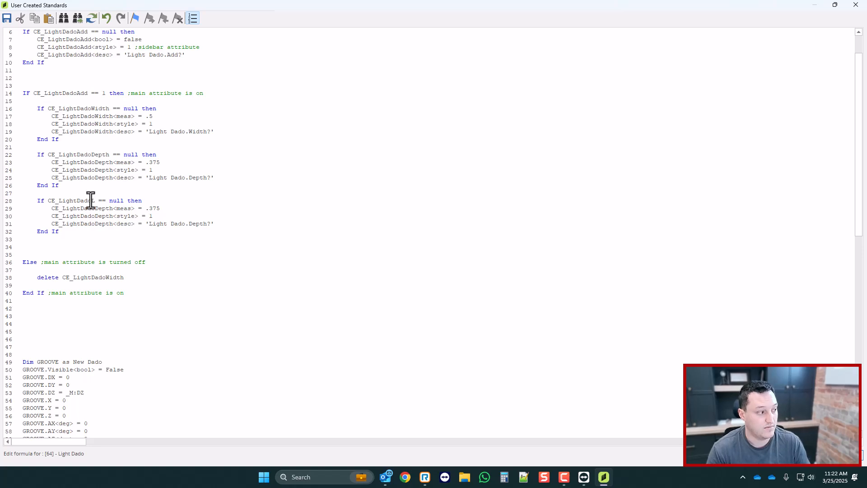
double_click(91, 200)
key("ctrl+c")
double_click(79, 208)
key("ctrl+v")
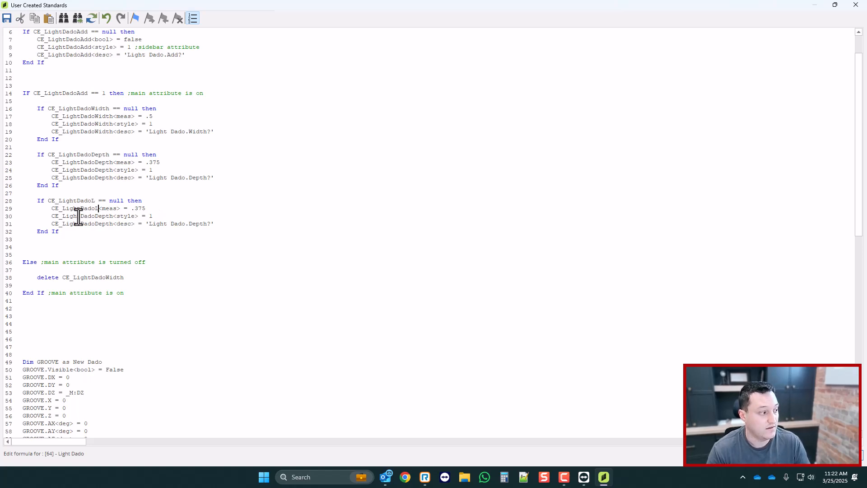
double_click(78, 216)
key("ctrl+v")
double_click(79, 224)
key("ctrl+v")
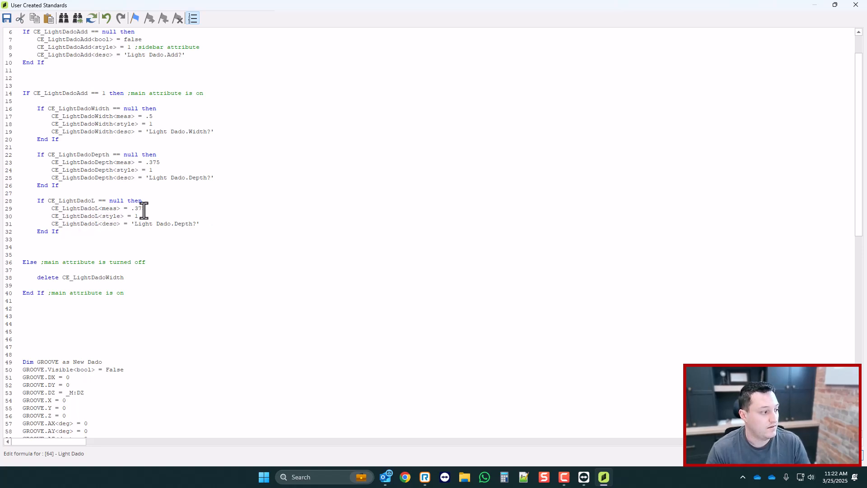
- Set the CE_LightDadoL default measure to 0 and its description to 'Light Dado.Left Adj?'
left_click_drag(145, 208, 131, 208)
type("0")
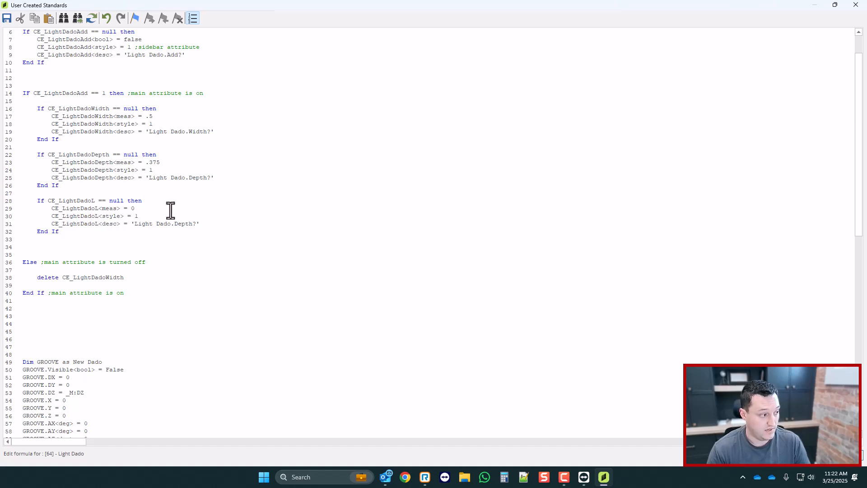
double_click(183, 223)
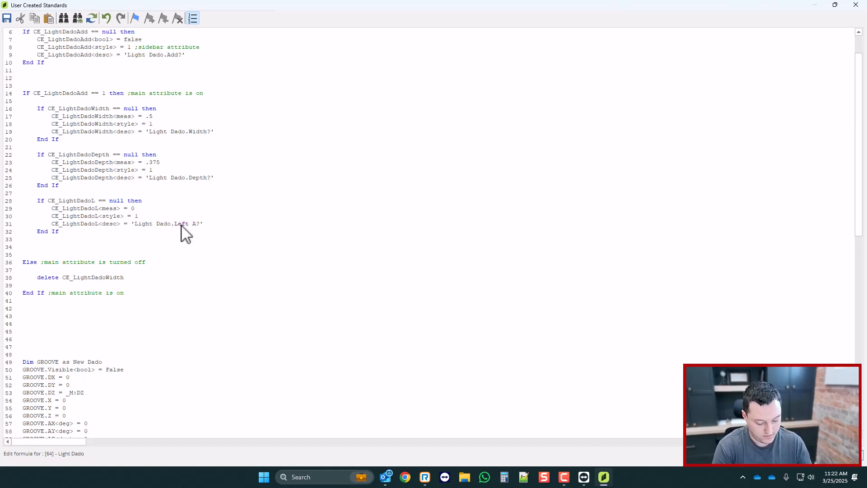
- Duplicate the CE_LightDadoL block directly below itself
left_click_drag(64, 231, 38, 202)
key("ctrl+c")
left_click(64, 231)
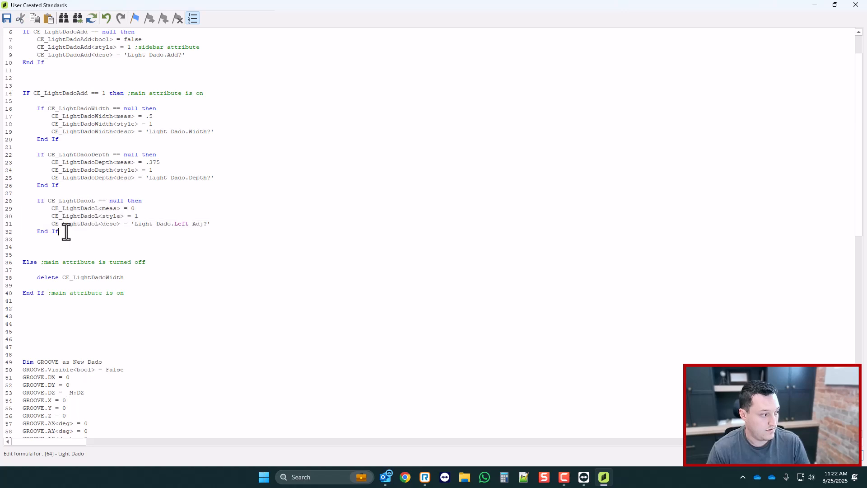
key("Return")
key("Return")
key("ctrl+v")
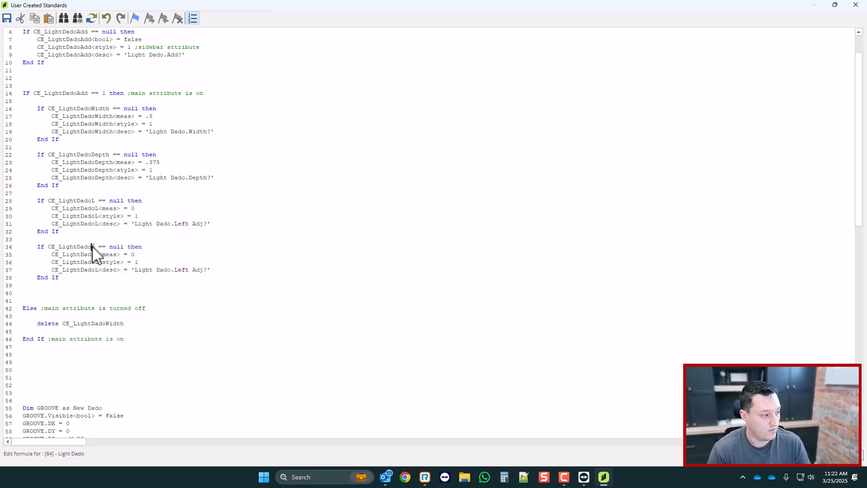
- Rename the copied block's variable to CE_LightDadoR and set its description to 'Light Dado.Right Adj?'
key("ctrl+shift+Left")
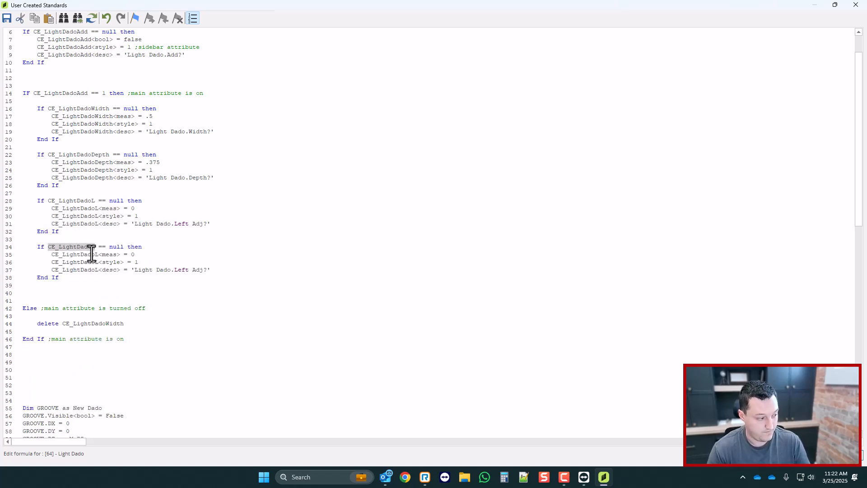
double_click(84, 256)
key("ctrl+v")
double_click(80, 270)
key("ctrl+v")
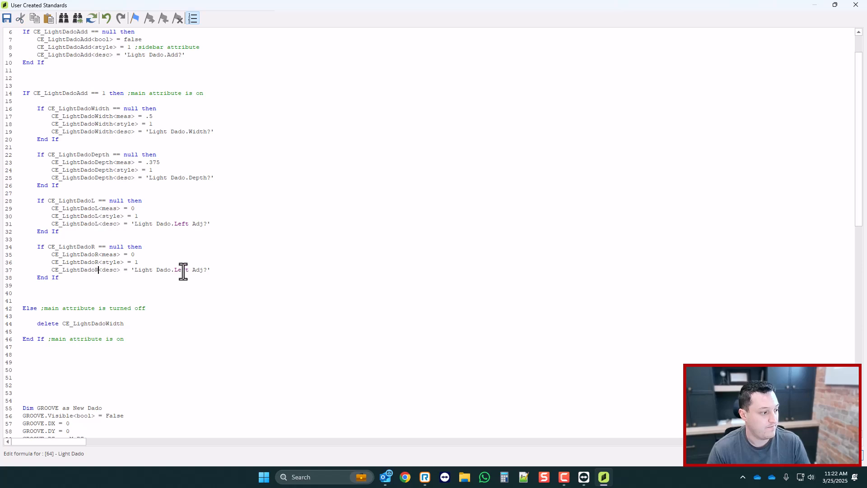
double_click(181, 270)
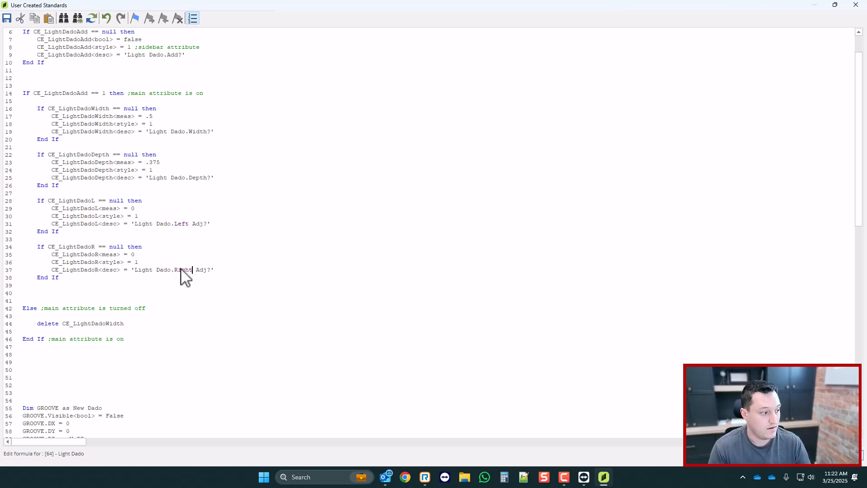
- Review the attribute blocks, the Else branch and the GROOVE dado definition in the formula
scroll(188, 260, "down", 2)
scroll(86, 230, "up", 2)
scroll(85, 255, "down", 1)
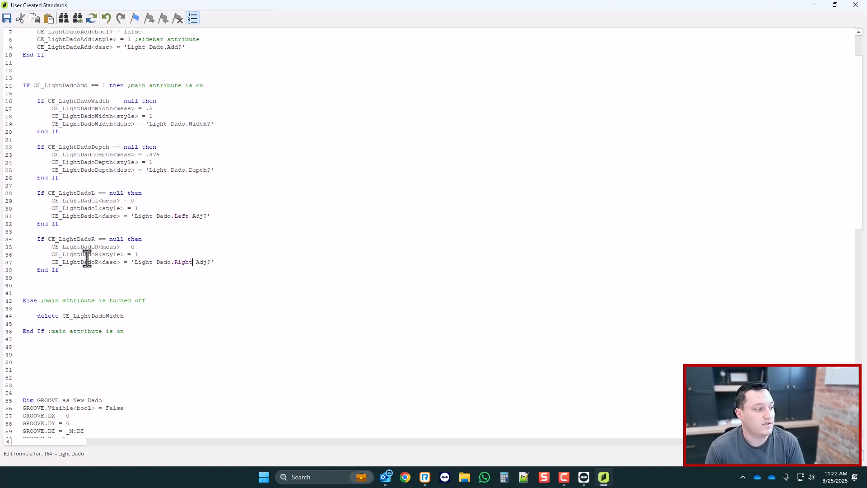
scroll(87, 258, "up", 1)
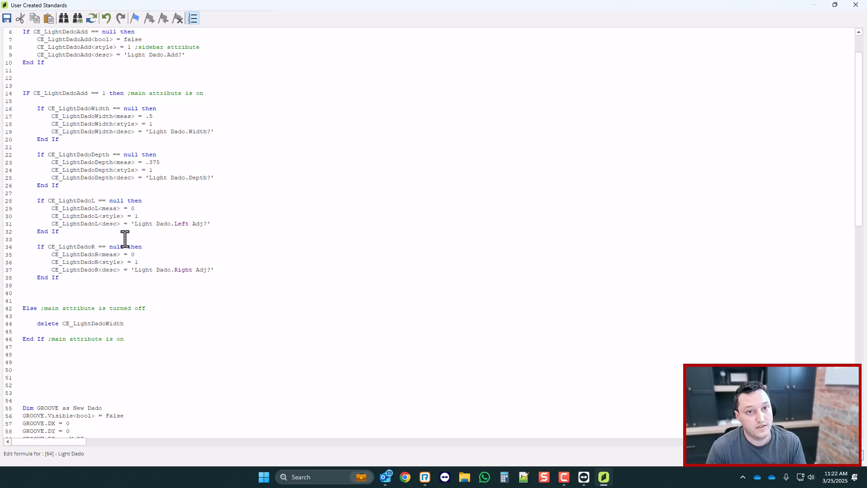
scroll(126, 240, "down", 2)
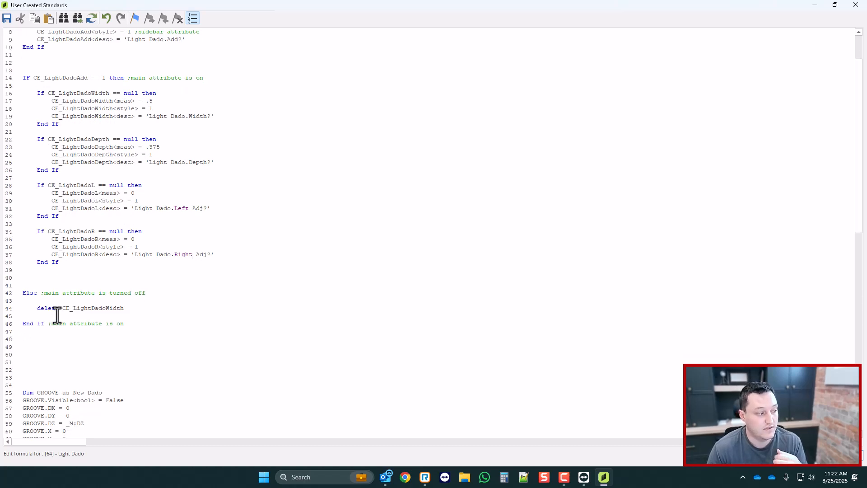
scroll(92, 308, "up", 1)
scroll(83, 284, "up", 3)
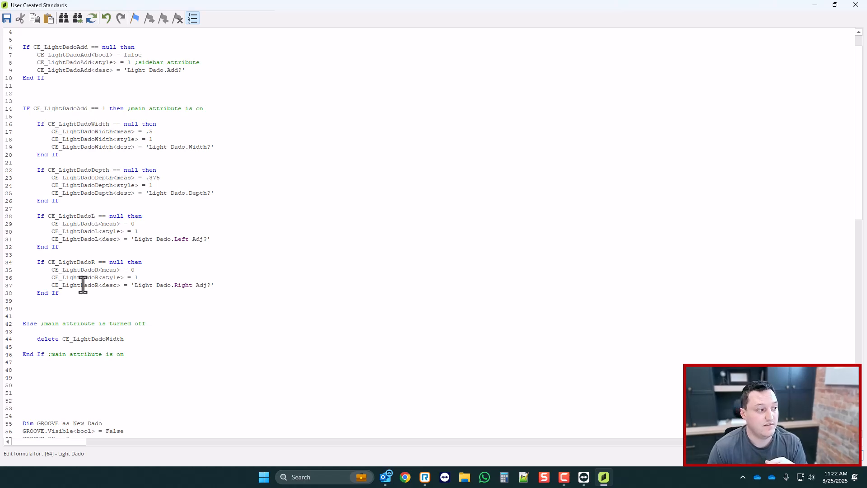
scroll(83, 284, "up", 2)
scroll(83, 278, "down", 6)
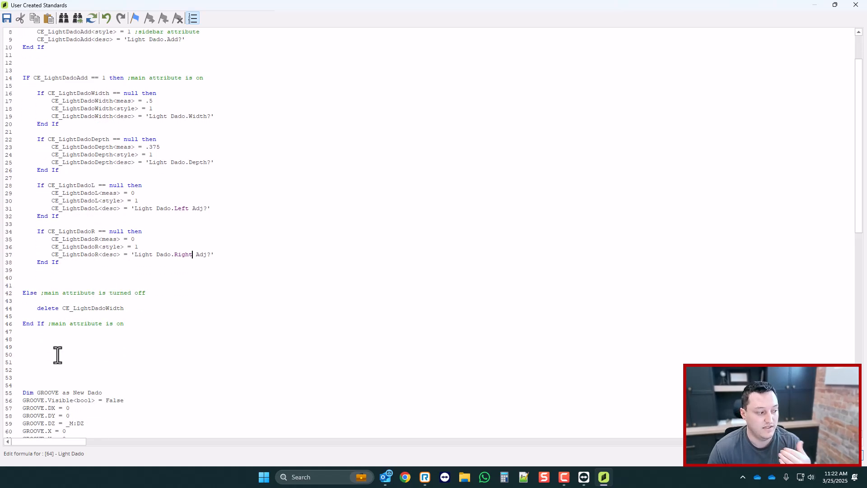
scroll(63, 385, "down", 3)
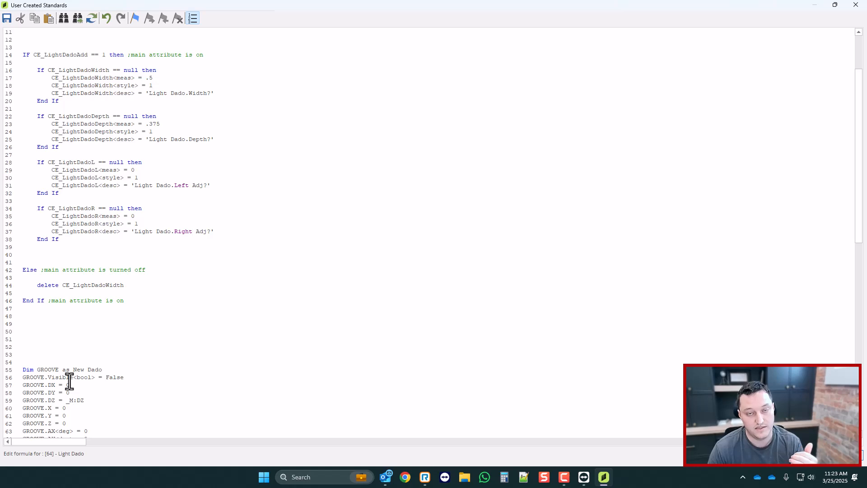
scroll(122, 374, "down", 5)
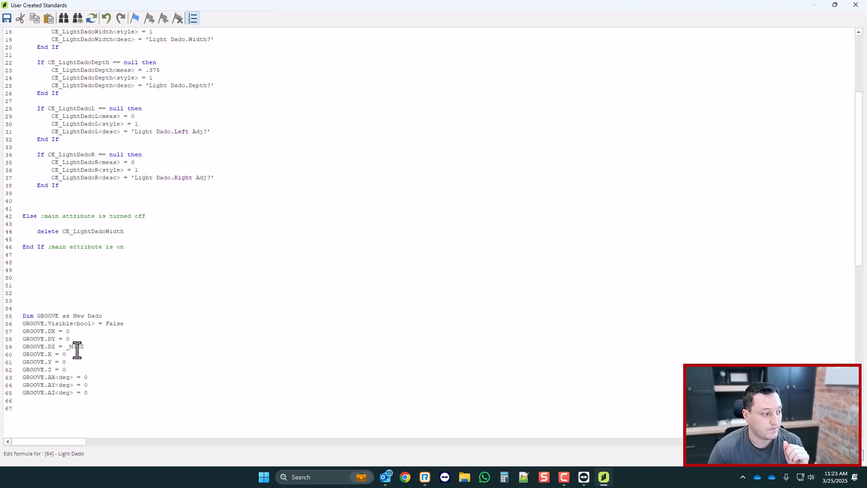
- Move the GROOVE dado definition into the CE_LightDadoAdd == 1 branch, before the Else line, and indent it to match
left_click_drag(88, 393, 17, 319)
key("ctrl+c")
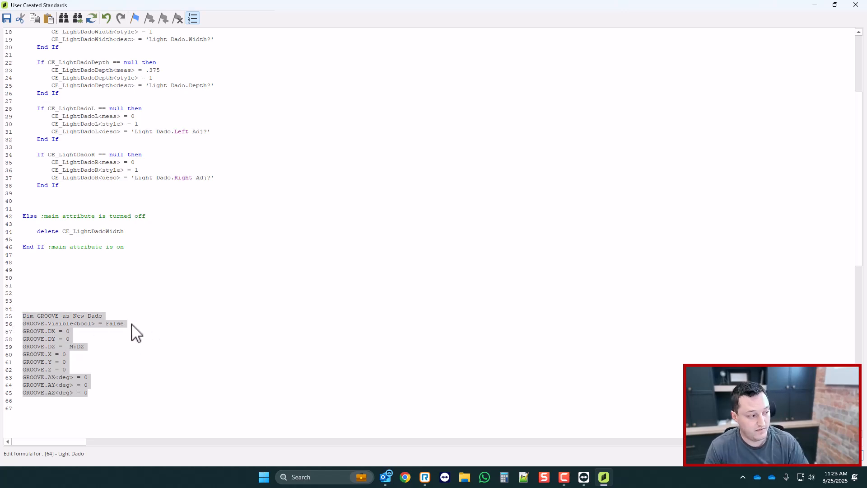
key("Delete")
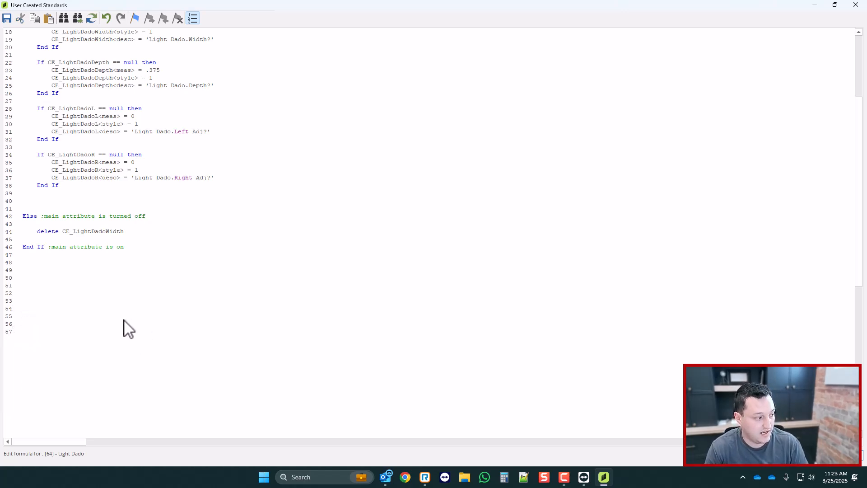
scroll(122, 320, "up", 2)
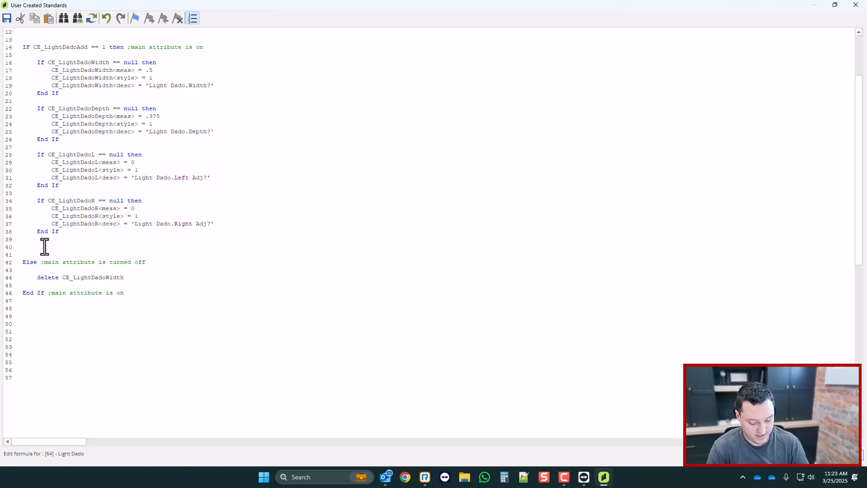
key("ctrl+v")
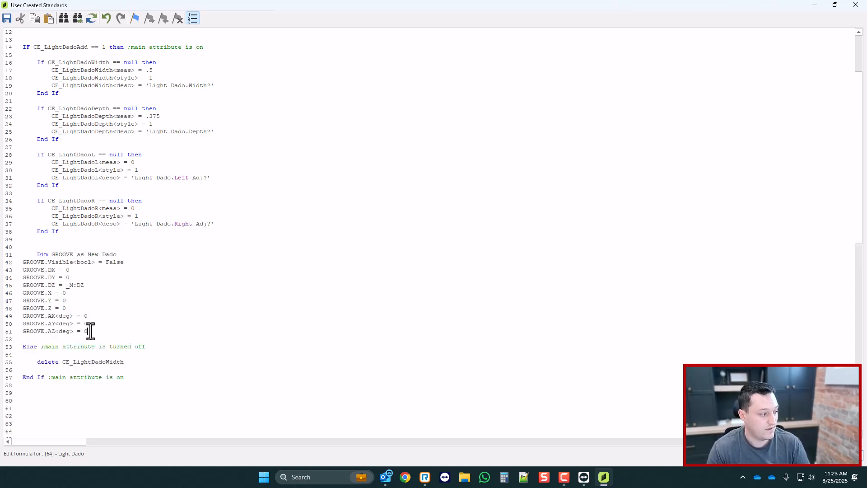
left_click_drag(91, 331, 6, 263)
key("Tab")
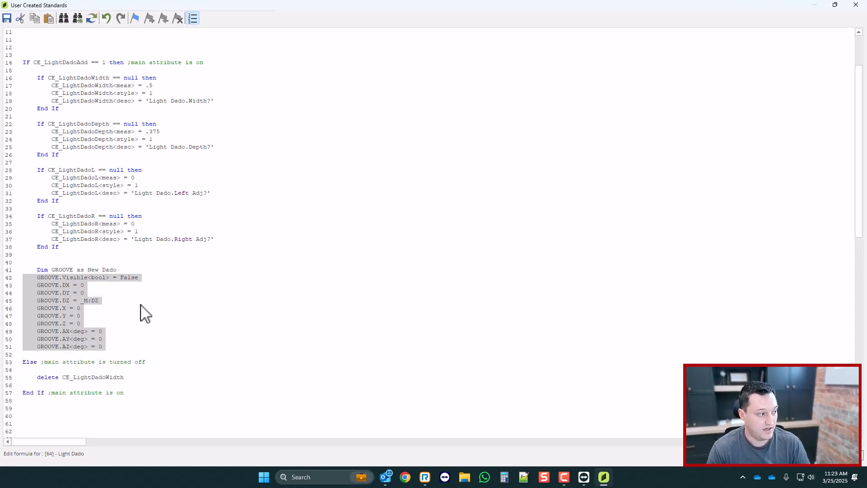
left_click(86, 291)
- Review the contents of the main attribute branch and set GROOVE.Visible<bool> to True
scroll(116, 284, "up", 1)
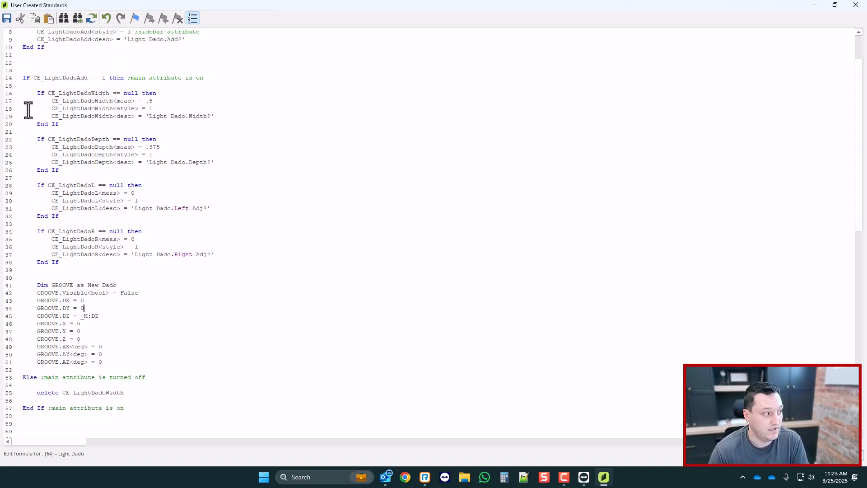
left_click_drag(33, 93, 223, 362)
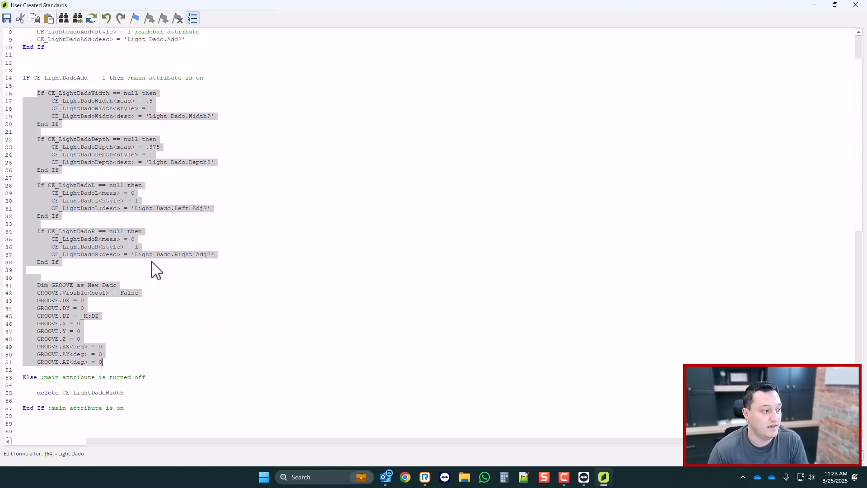
left_click(212, 80)
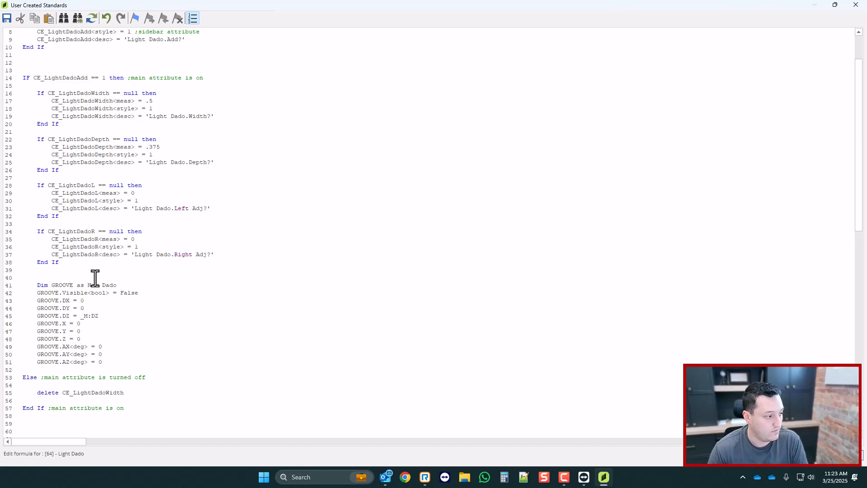
scroll(136, 283, "down", 1)
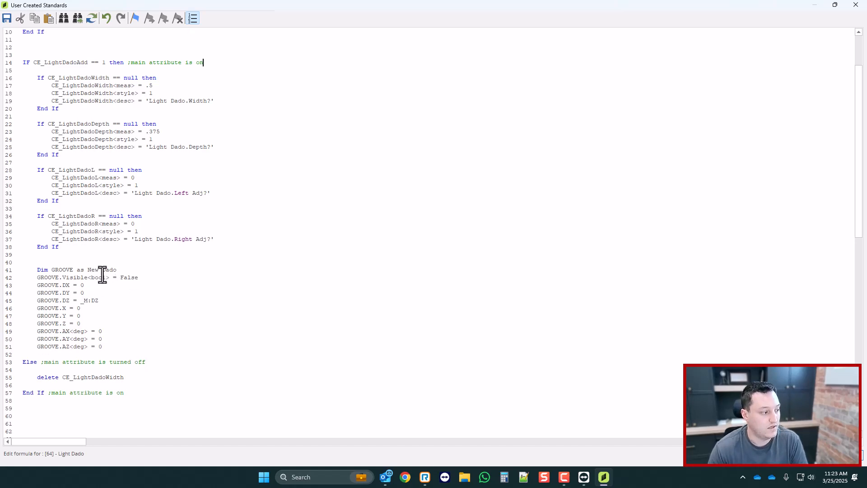
double_click(128, 277)
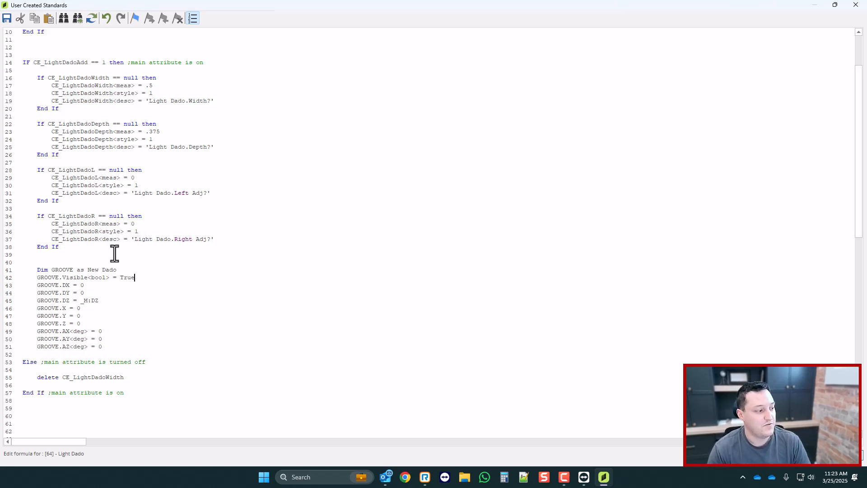
- Add the comment ';adds the dado' above the GROOVE definition and ';adding the attributes' with a dashed comment line above the width block
scroll(114, 253, "down", 1)
left_click(43, 255)
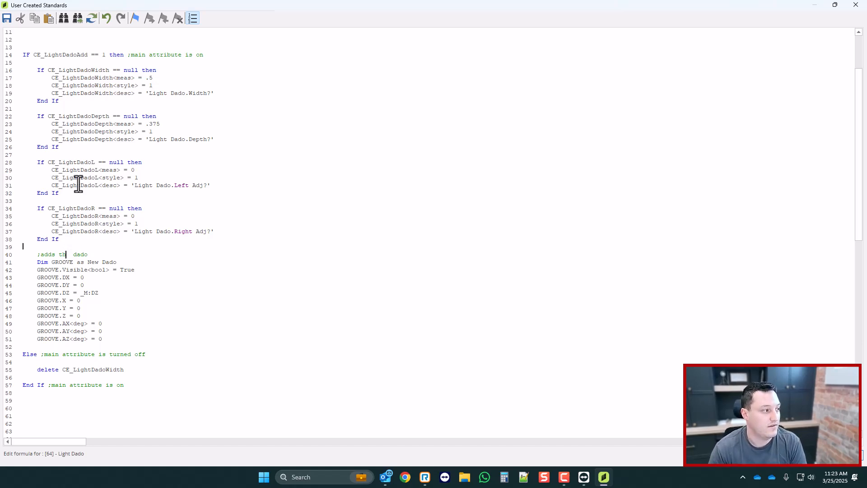
key("Return")
key("Return")
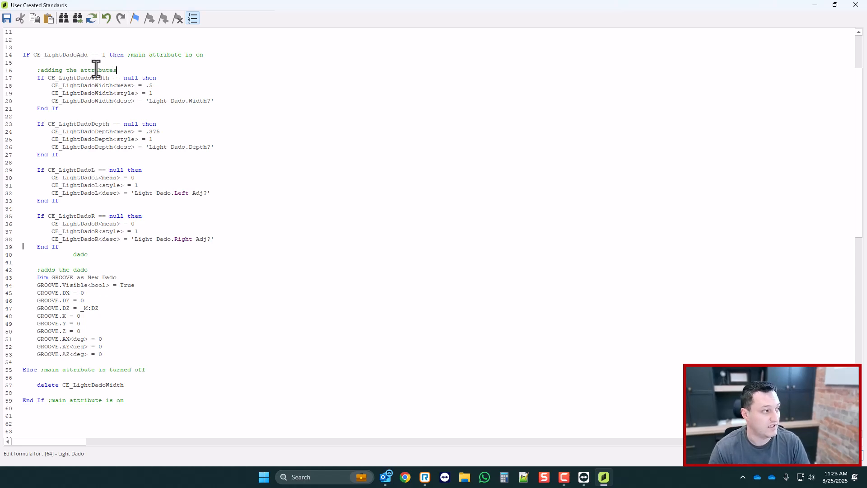
key("Return")
type(";-")
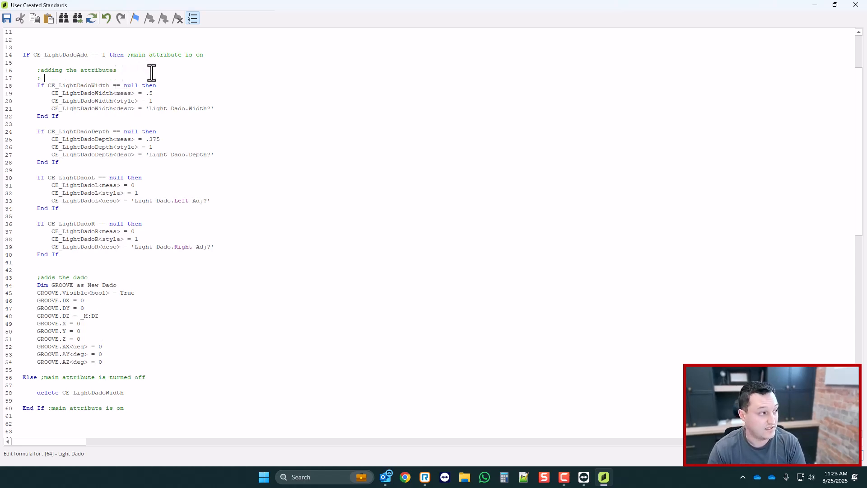
type("--------------------------------------------")
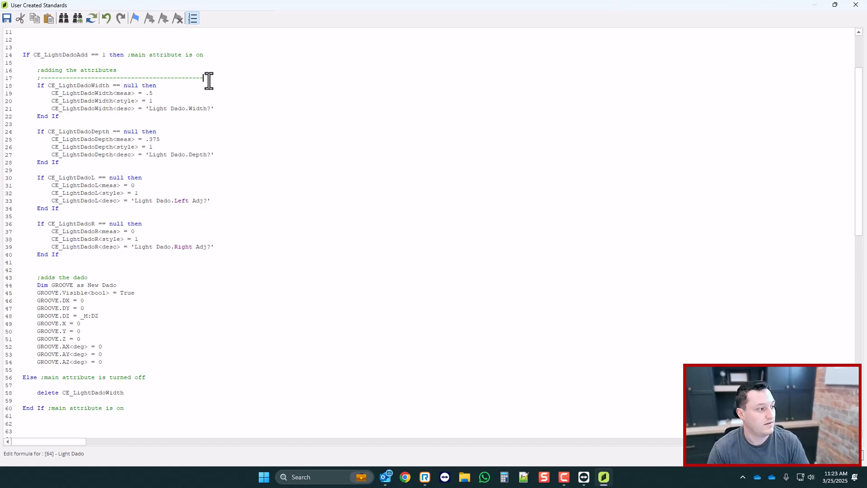
- Copy the dashed comment line from the attributes section and insert it beneath the ';adds the dado' comment
left_click_drag(205, 79, 35, 79)
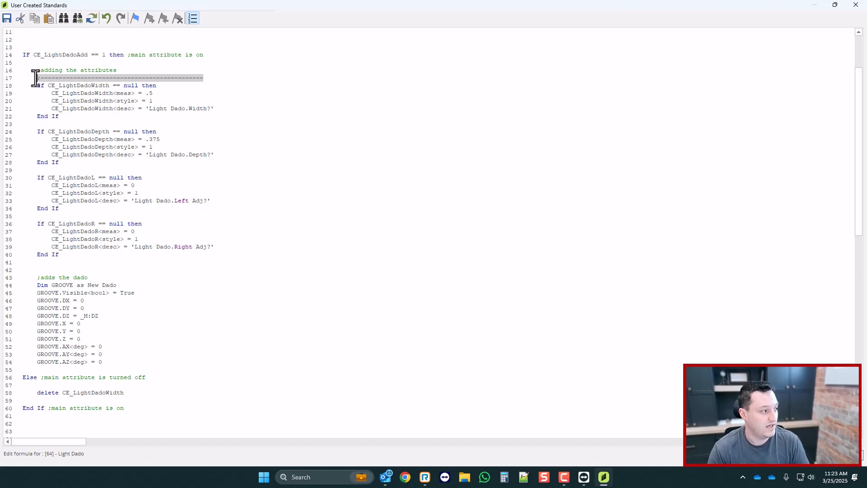
left_click(93, 280)
key("Return")
key("ctrl+z")
key("ctrl+c")
left_click(93, 278)
key("Return")
key("ctrl+v")
scroll(90, 271, "down", 2)
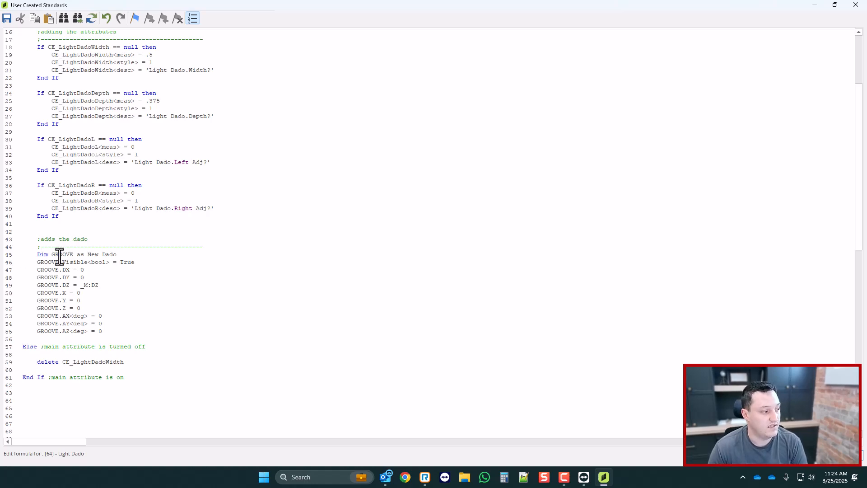
- Save and close the Light Dado formula, and return to the cabinet assembly
left_click(855, 5)
key("Return")
left_click(854, 5)
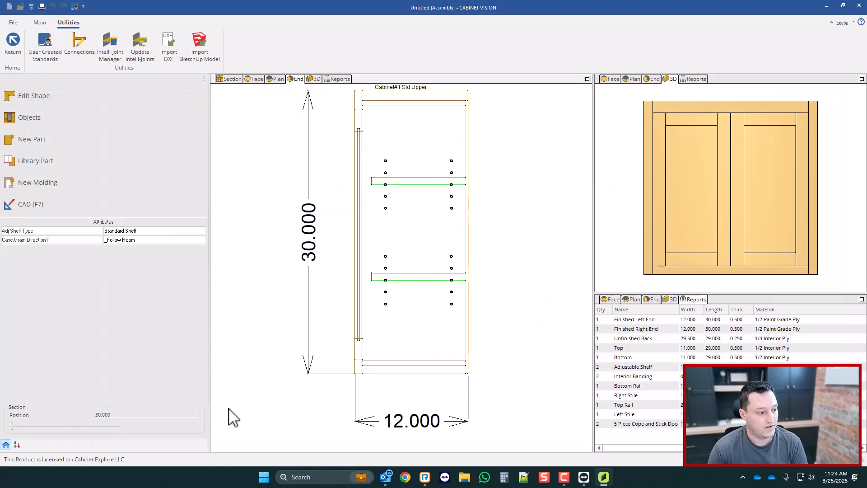
- Examine the parameters of the GROOVE dado under the cabinet's Bottom part in the object tree
left_click(17, 445)
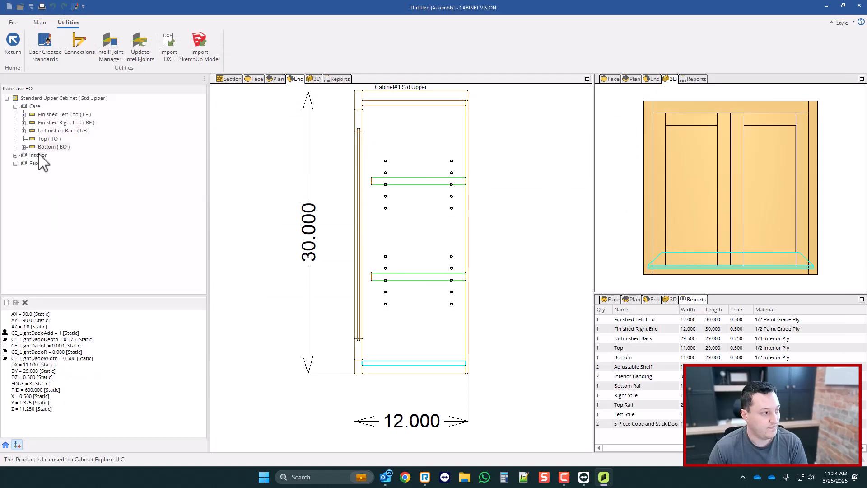
left_click(23, 147)
left_click(70, 154)
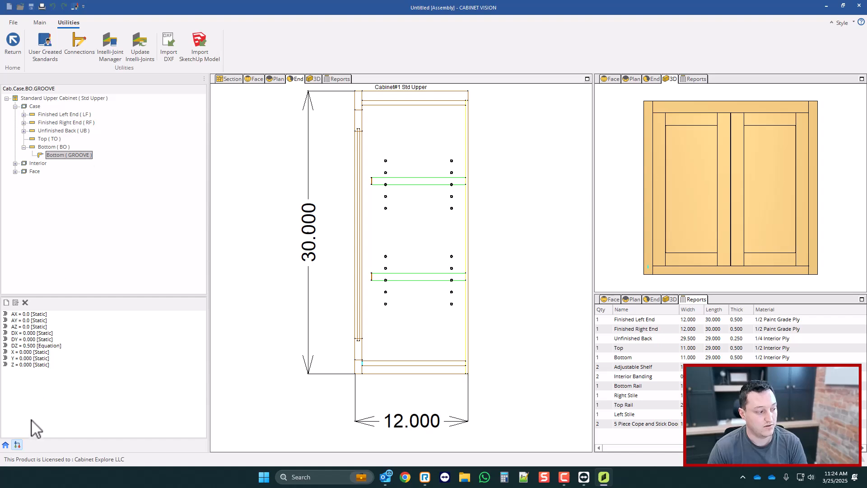
left_click(6, 445)
- Reopen the Light Dado standard's code and rename the dado in the Dim line to LIGHTDADO
left_click(45, 48)
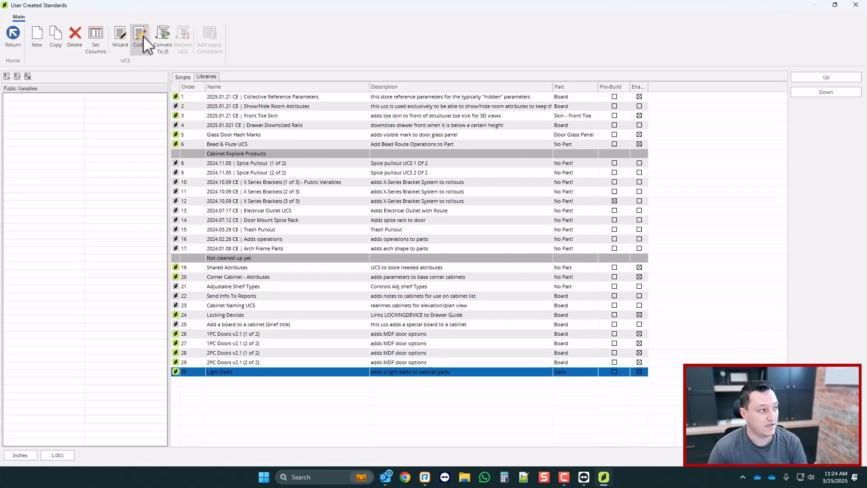
left_click(141, 36)
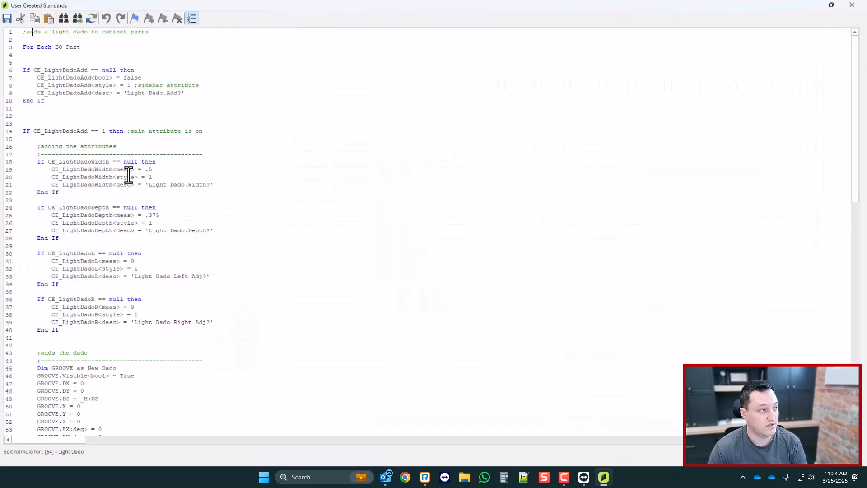
scroll(129, 170, "down", 12)
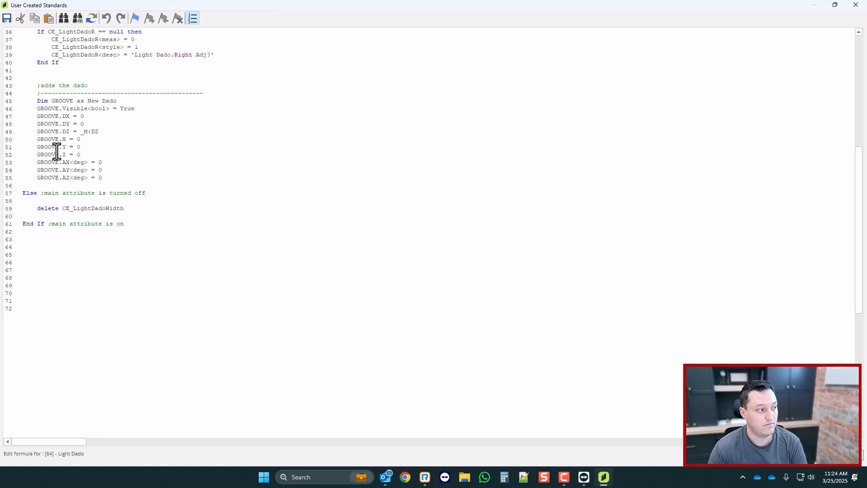
double_click(62, 101)
type("LIGHTDAD")
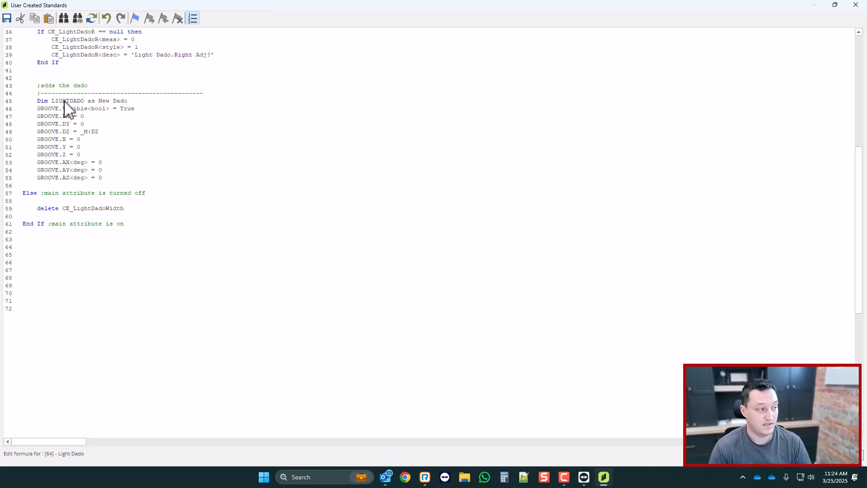
- Replace the GROOVE prefix with LIGHTDADO in the Visible, DX, DY and DZ lines of the dado definition
double_click(64, 101)
key("ctrl+c")
double_click(42, 109)
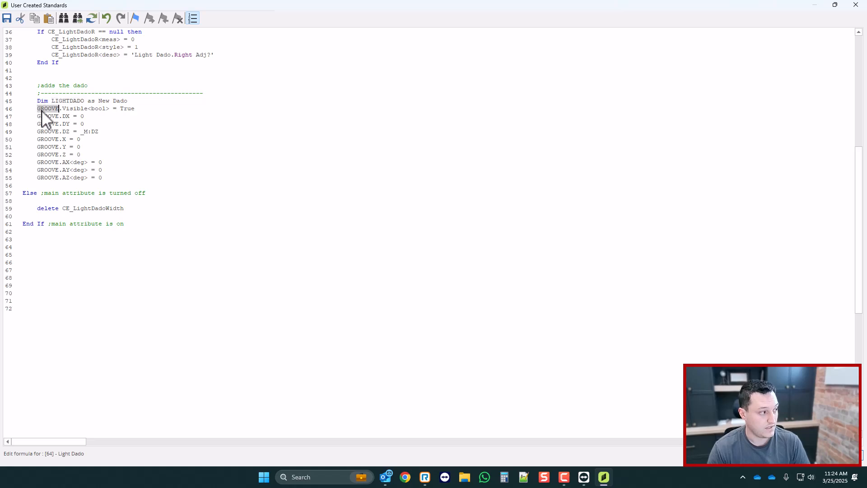
key("ctrl+v")
double_click(41, 116)
key("ctrl+v")
double_click(43, 124)
key("ctrl+v")
double_click(43, 131)
key("ctrl+v")
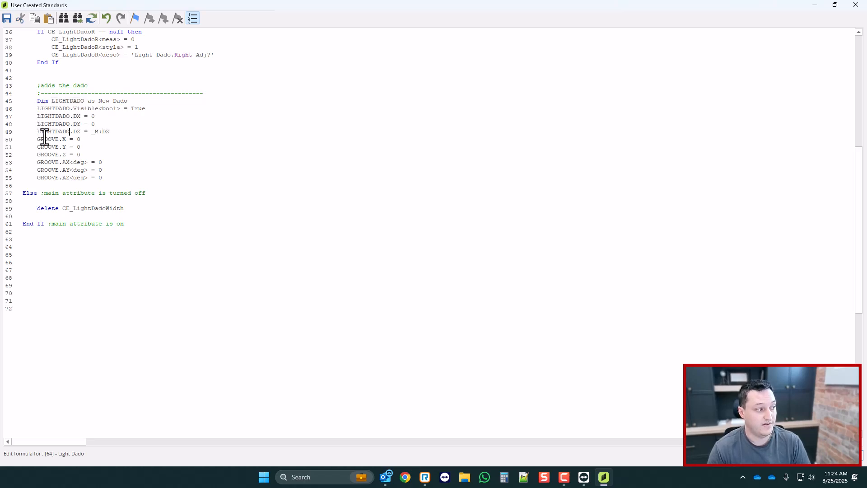
- Replace the GROOVE prefix with LIGHTDADO in the X, Y and Z position lines of the dado block
double_click(43, 139)
key("ctrl+v")
key("ctrl+v")
double_click(42, 154)
key("ctrl+v")
- Replace the GROOVE prefix with LIGHTDADO in the AX, AY and AZ rotation lines
double_click(42, 162)
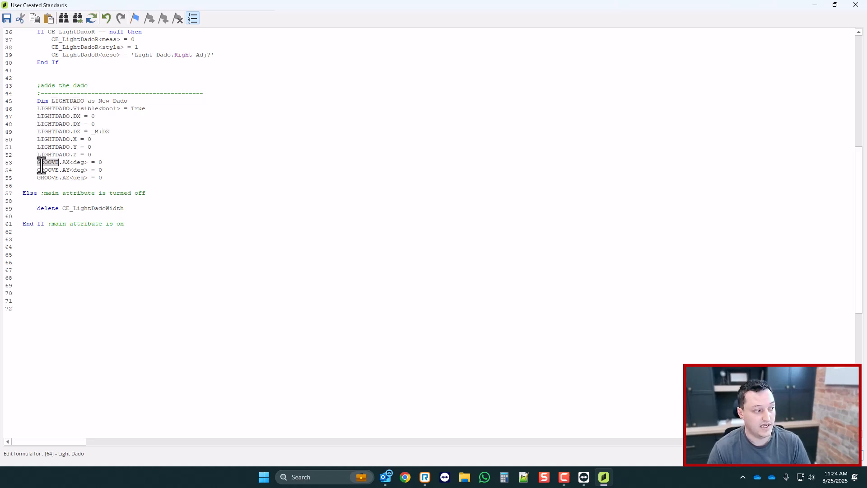
key("ctrl+v")
double_click(41, 170)
key("ctrl+v")
double_click(40, 177)
key("ctrl+v")
scroll(62, 139, "up", 1)
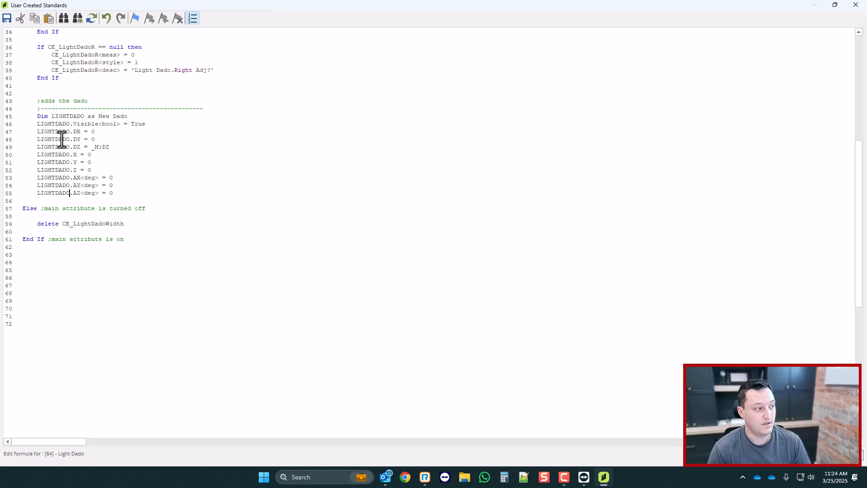
double_click(120, 116)
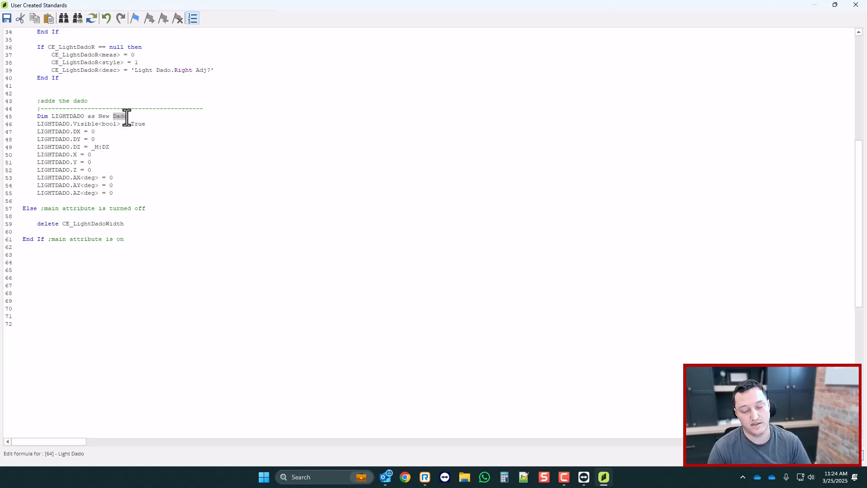
scroll(132, 116, "up", 1)
double_click(63, 123)
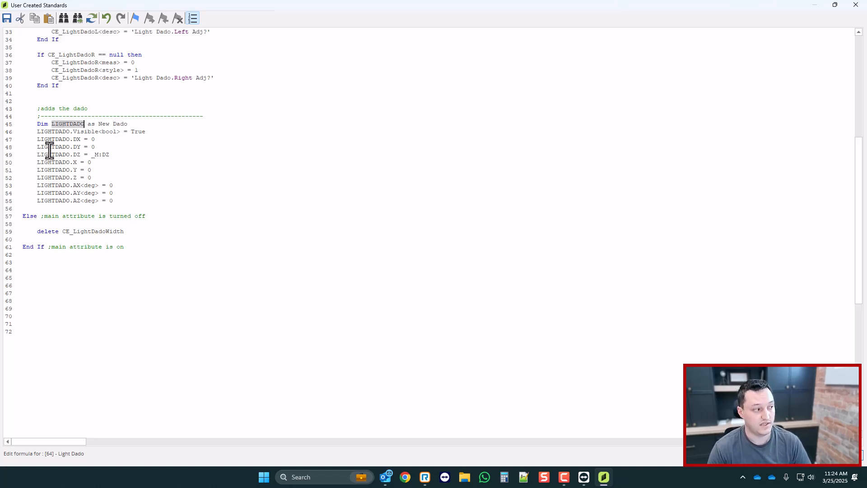
left_click(126, 200)
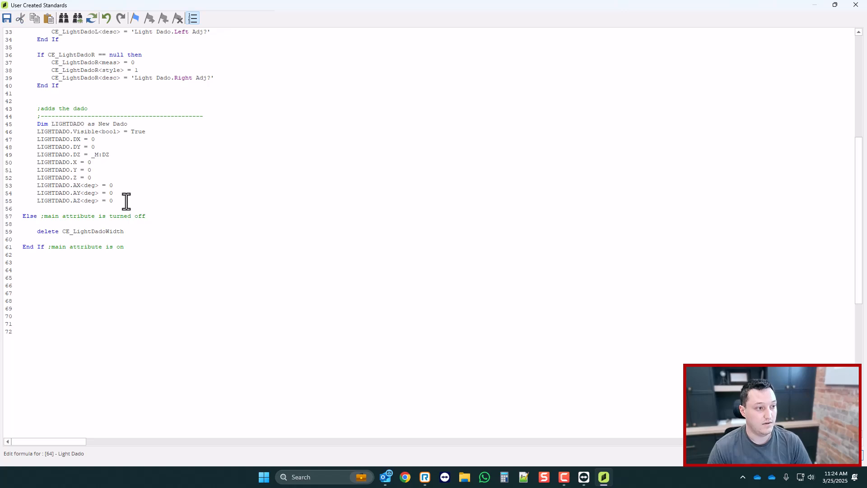
key("Return")
key("Return")
key("Return")
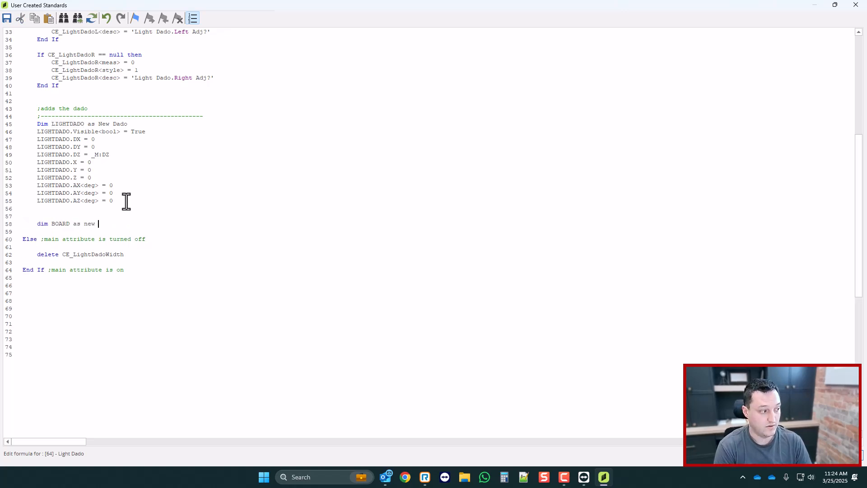
double_click(63, 223)
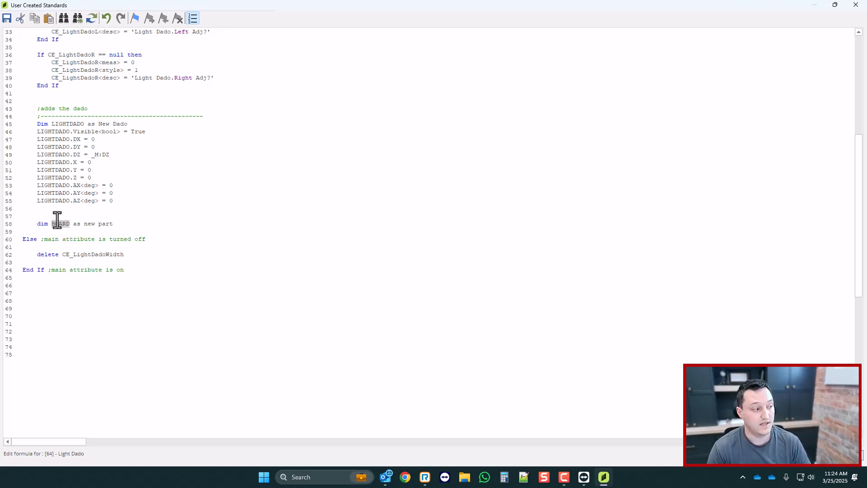
left_click_drag(114, 224, 23, 224)
key("Delete")
key("Delete")
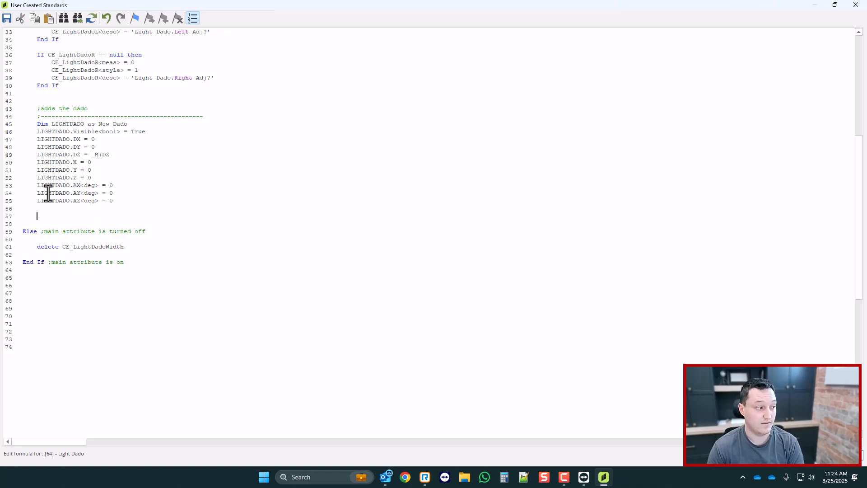
- Save and close the Light Dado standard, and show the new LIGHTDADO operation under the Bottom part in the object tree
double_click(60, 200)
scroll(68, 135, "up", 1)
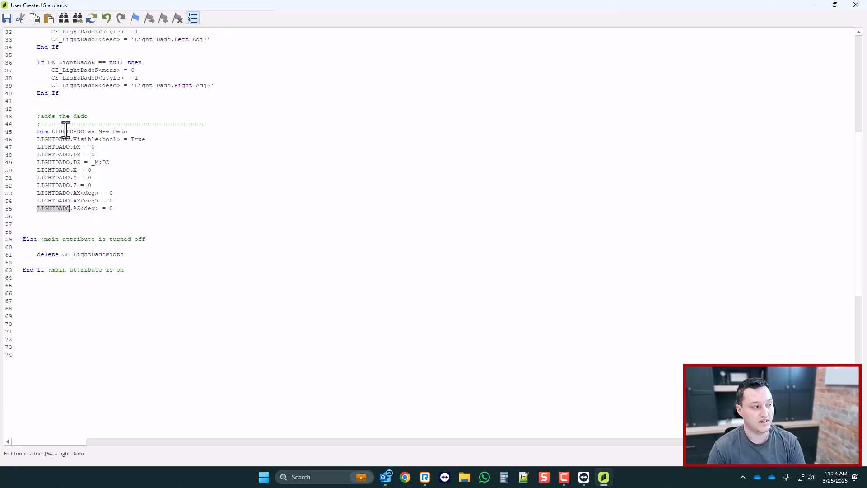
left_click(68, 132)
left_click(856, 4)
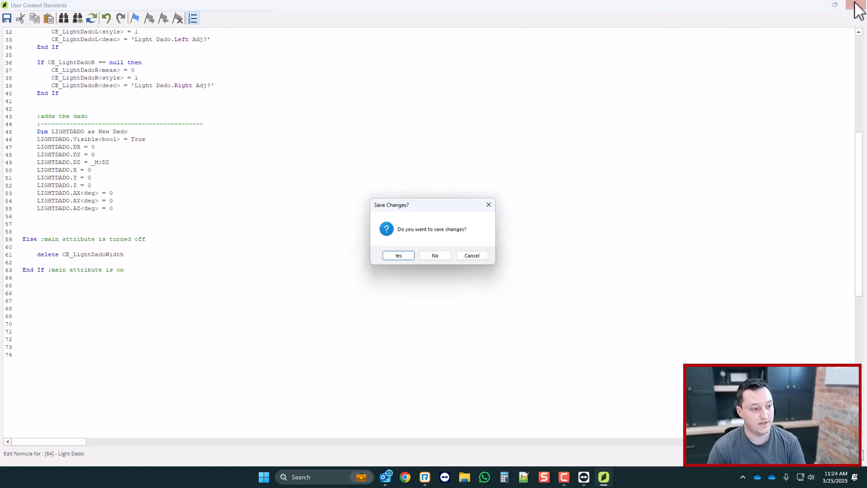
key("Return")
left_click(858, 5)
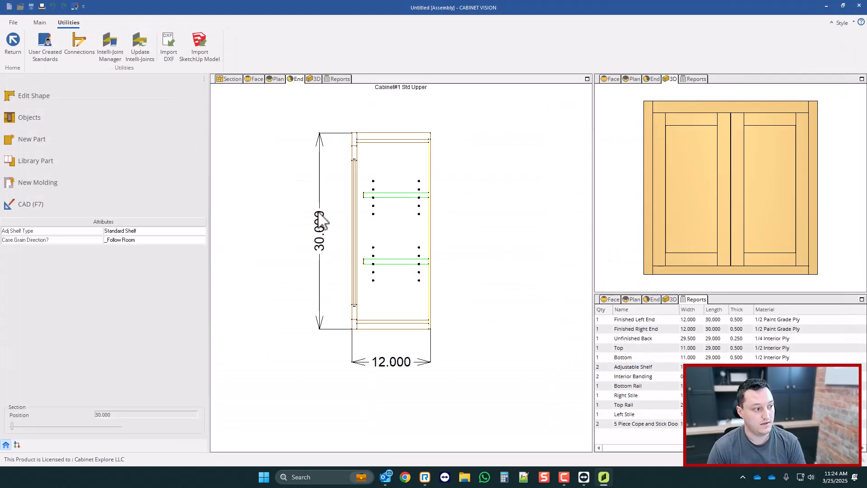
left_click(17, 444)
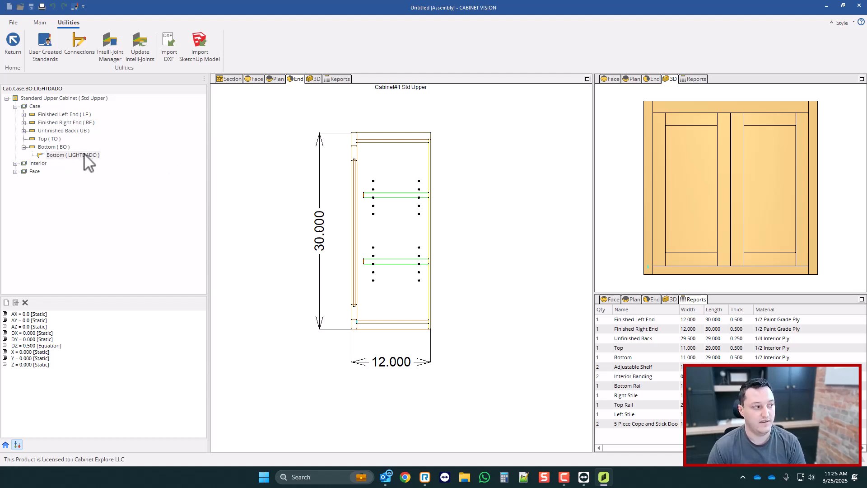
- Reopen the Light Dado formula, add LIGHTDADO.Desc = 'Light Dado' after the AZ line, and close it with the change saved
left_click(51, 45)
left_click(140, 40)
scroll(163, 239, "down", 3)
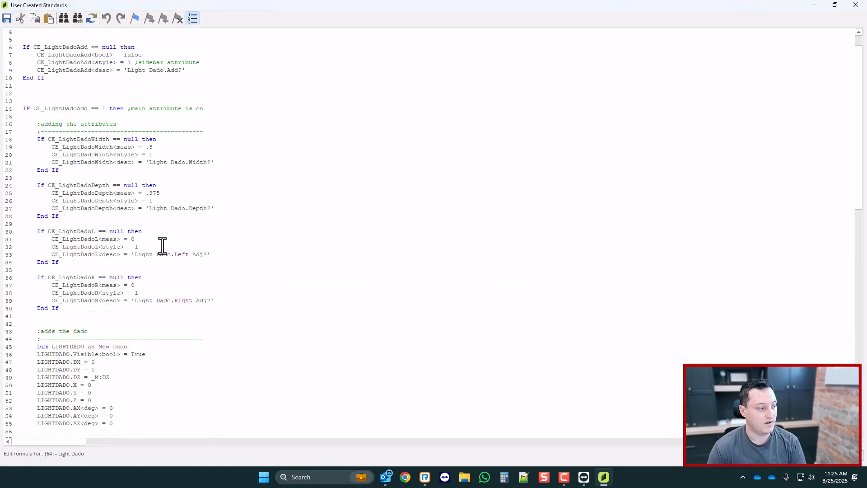
double_click(55, 376)
key("ctrl+c")
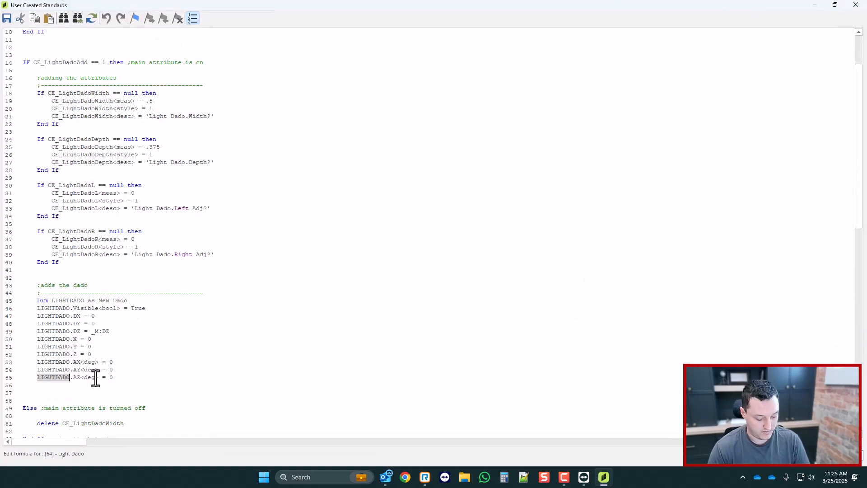
left_click(114, 377)
key("Return")
key("ctrl+v")
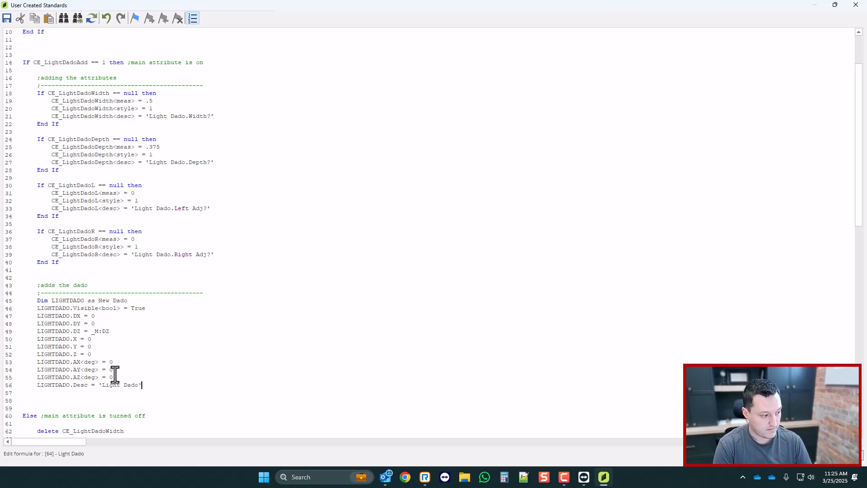
left_click(855, 4)
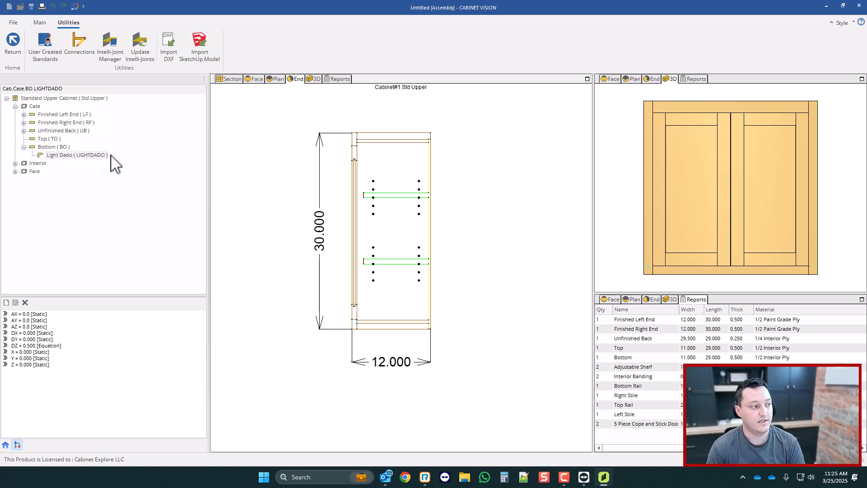
scroll(286, 173, "down", 2)
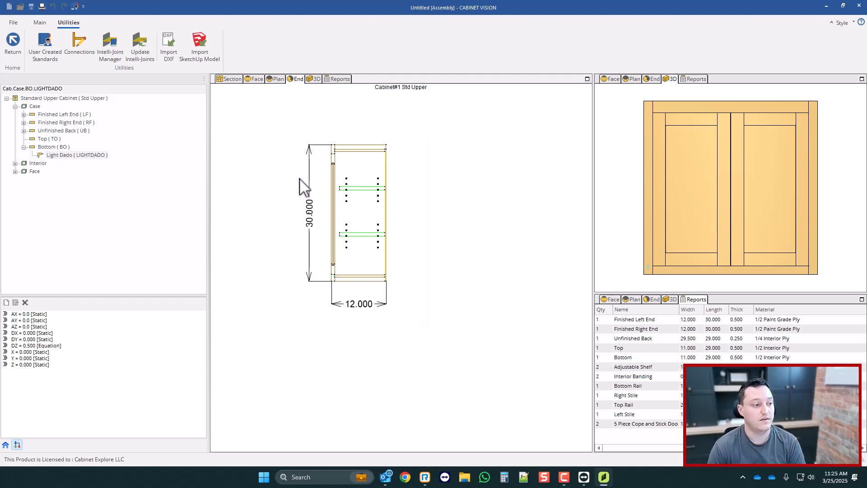
scroll(299, 179, "up", 2)
scroll(345, 242, "up", 1)
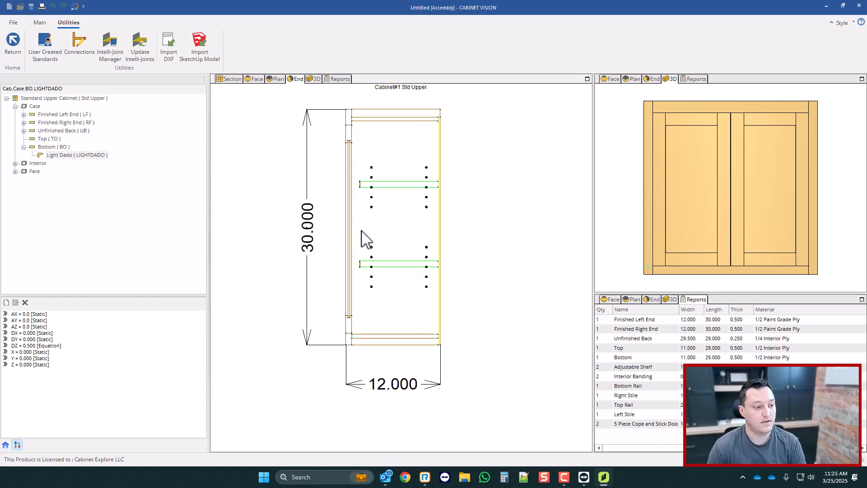
scroll(366, 237, "down", 1)
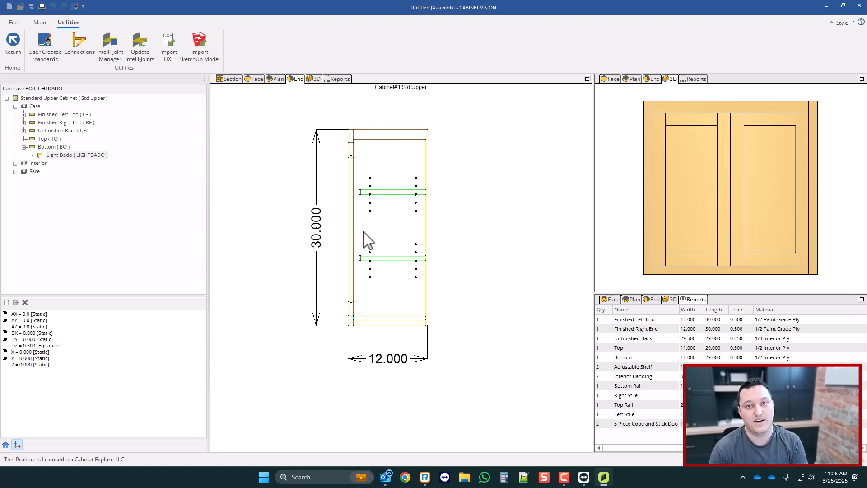
scroll(444, 251, "down", 1)
scroll(423, 199, "up", 1)
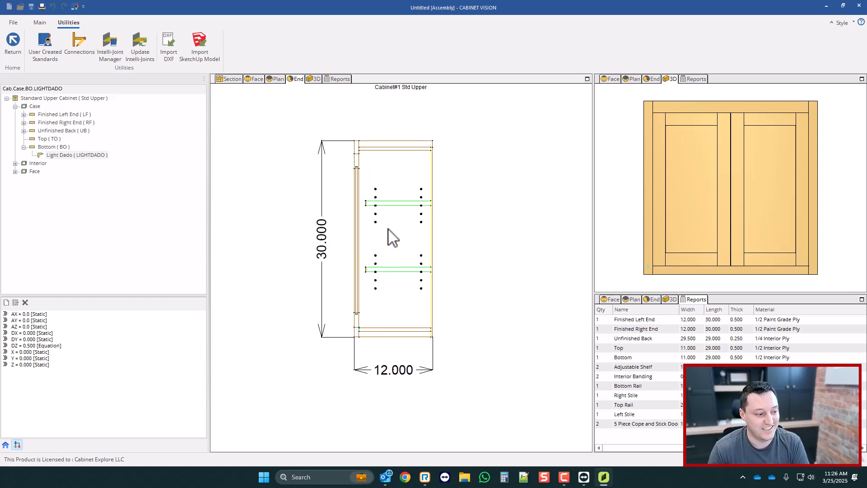
scroll(391, 222, "up", 1)
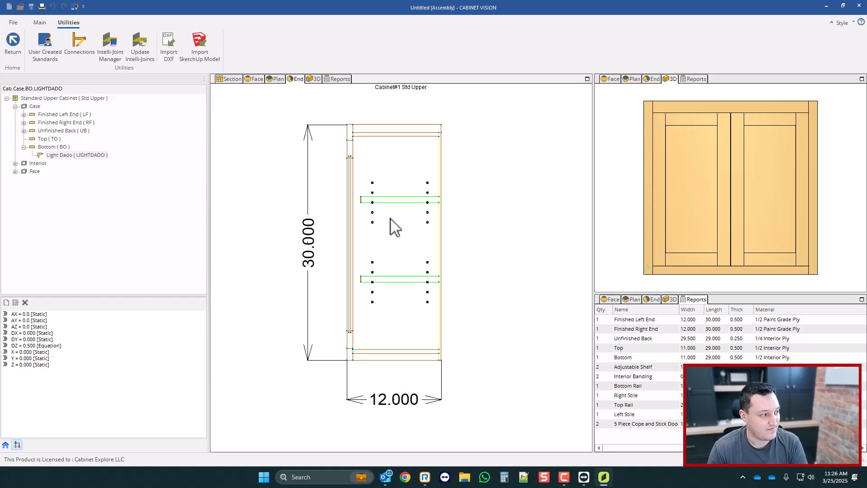
- Reopen the Light Dado formula and insert a ;sizing comment above the LIGHTDADO.DX line
left_click(50, 46)
left_click(142, 36)
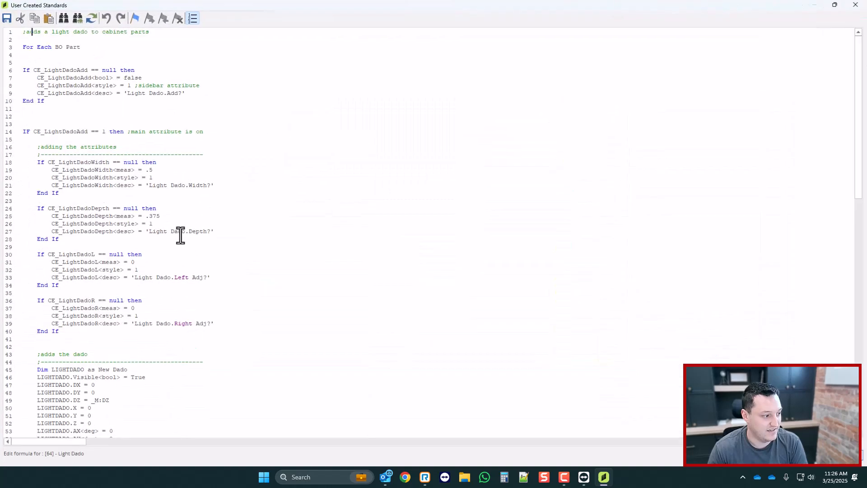
scroll(176, 226, "down", 7)
scroll(183, 235, "up", 1)
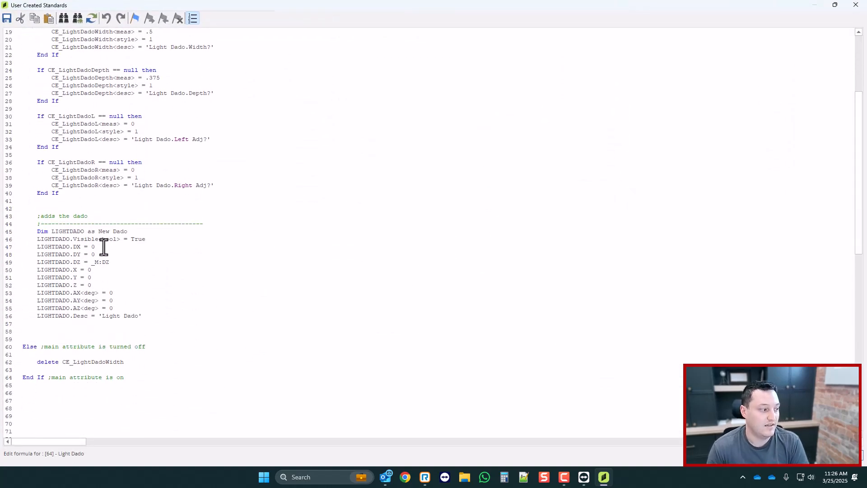
left_click(35, 247)
key("Return")
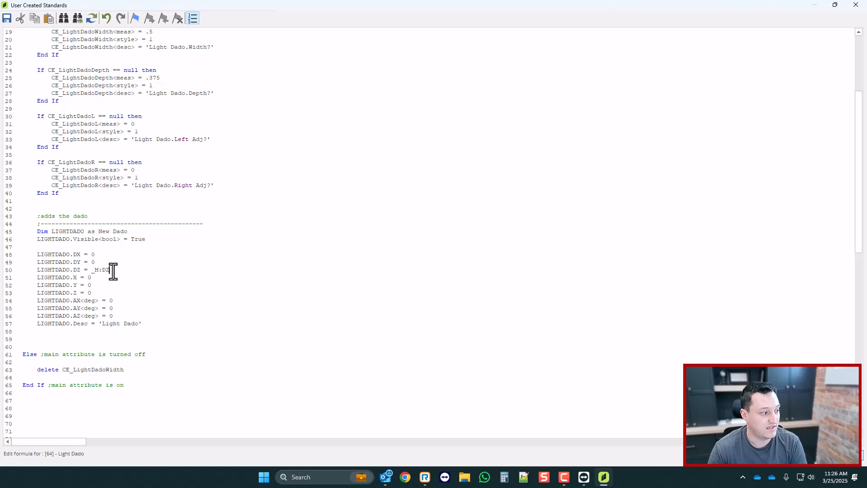
- Add a ;positioning comment above the LIGHTDADO.X line and a ;rotation comment above the LIGHTDADO.AX line
left_click(111, 269)
key("Return")
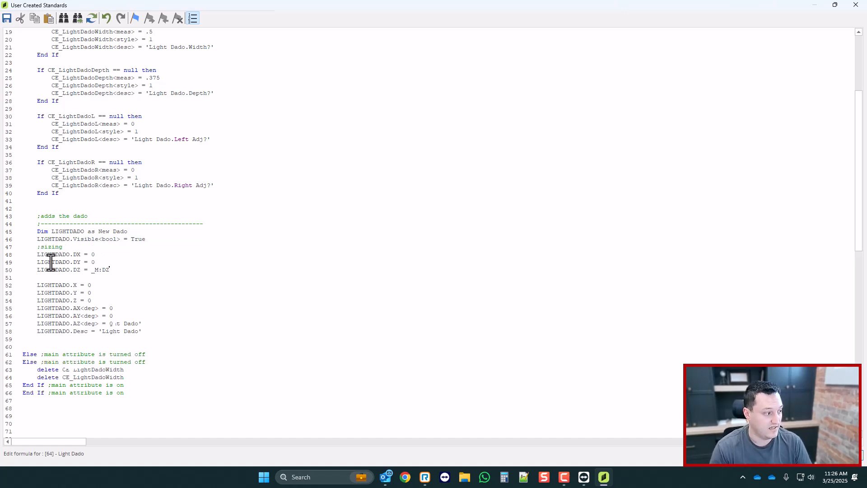
type("ositioning")
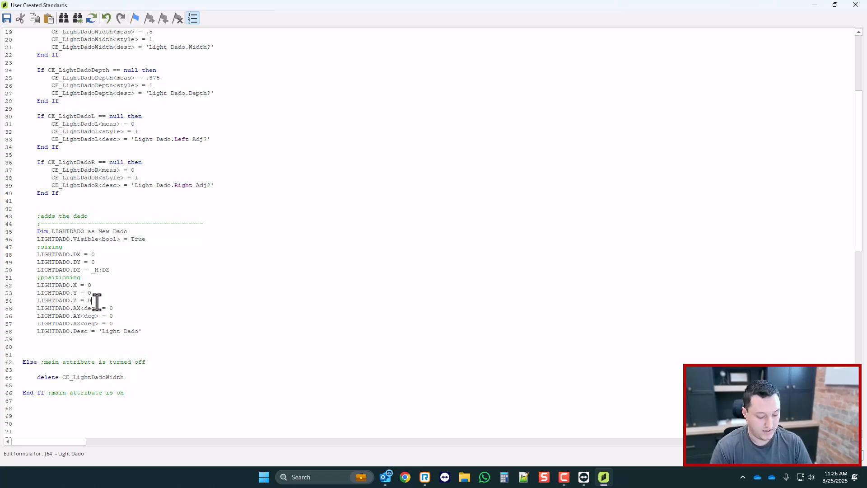
key("Return")
type(";rotation")
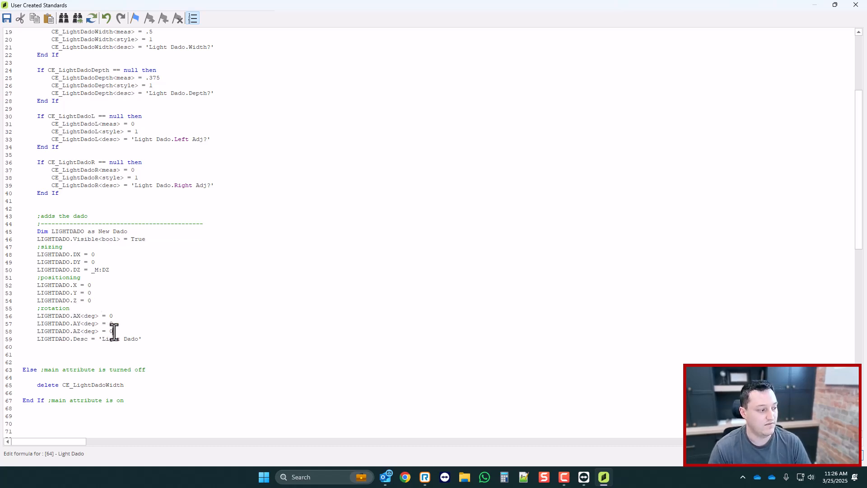
- Insert a blank line between the LIGHTDADO.AZ line and the LIGHTDADO.Desc line
scroll(35, 298, "up", 2)
left_click(130, 347)
key("Return")
scroll(56, 269, "up", 2)
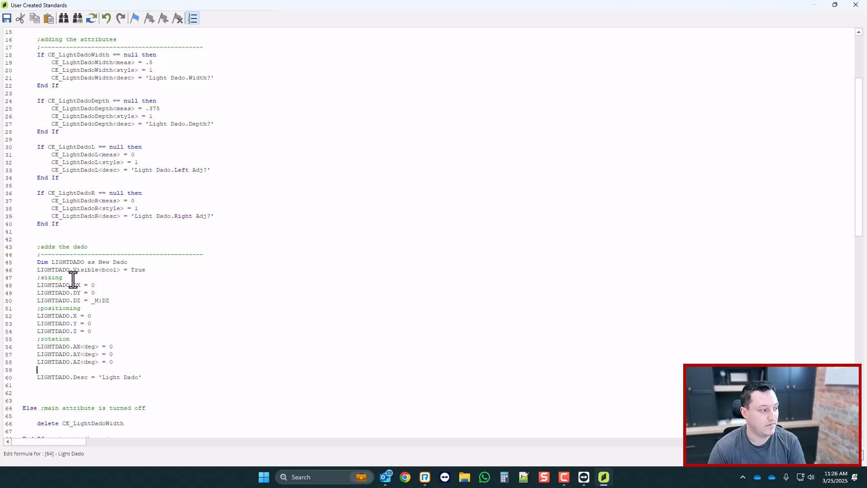
- Add LIGHTDADO._FACEWP = 1 below the LIGHTDADO.Visible line, then save and close the standard
scroll(53, 285, "down", 1)
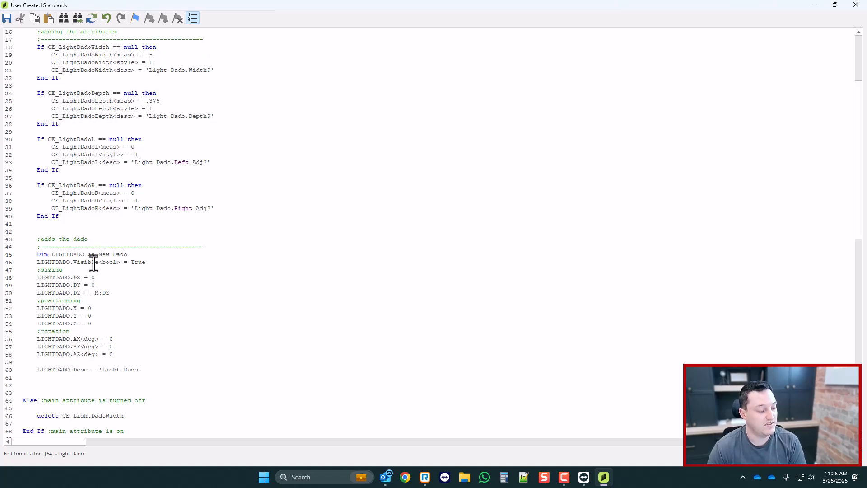
double_click(64, 255)
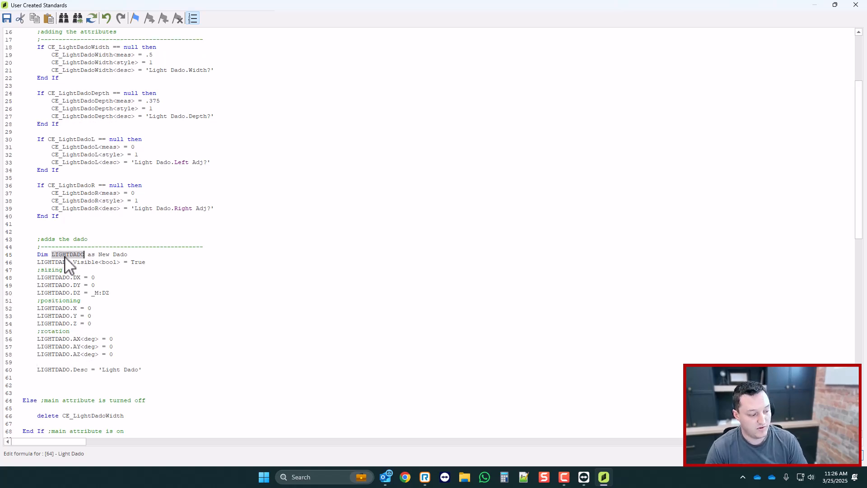
left_click(149, 267)
key("Return")
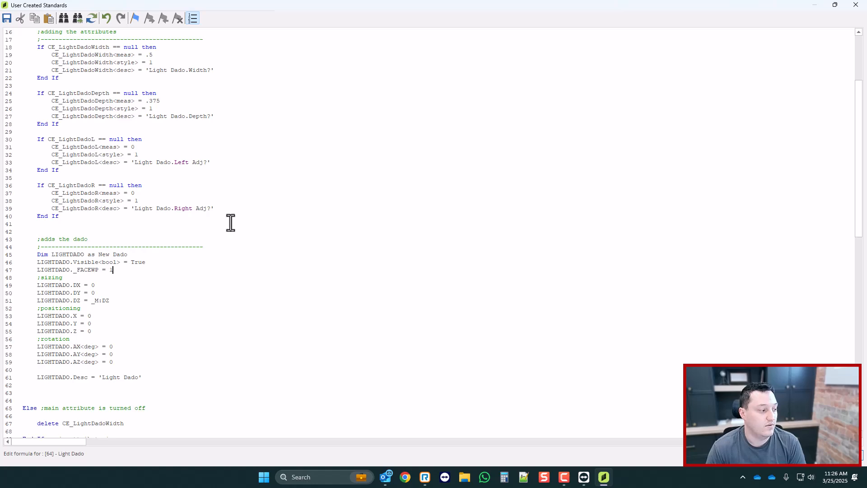
left_click(855, 5)
key("Return")
left_click(854, 6)
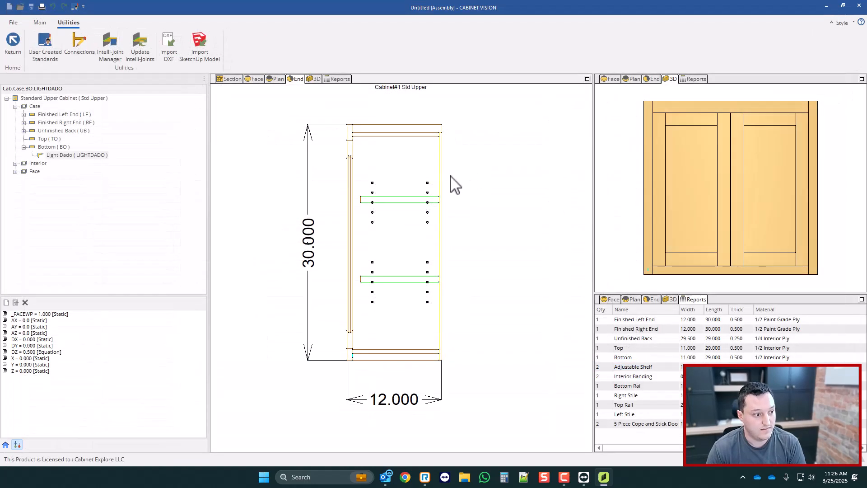
- Open the cabinet's Top part for part-level editing and examine its Back and Front work planes
left_click(392, 134)
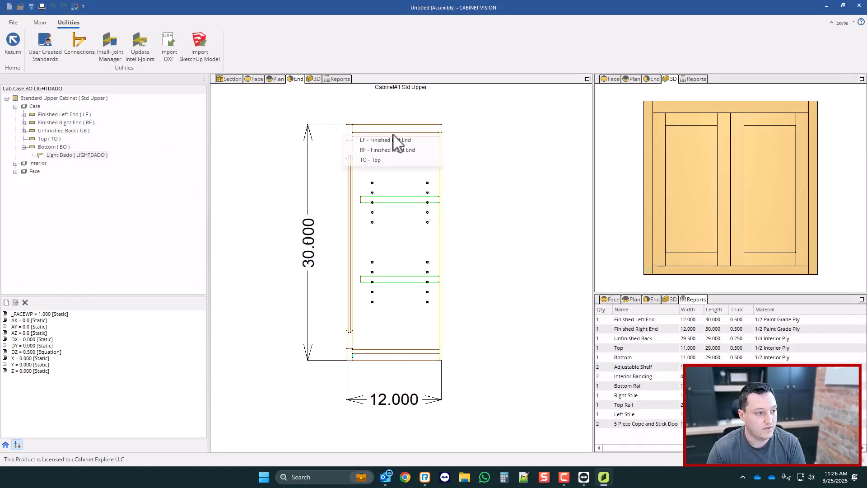
left_click(374, 159)
double_click(388, 137)
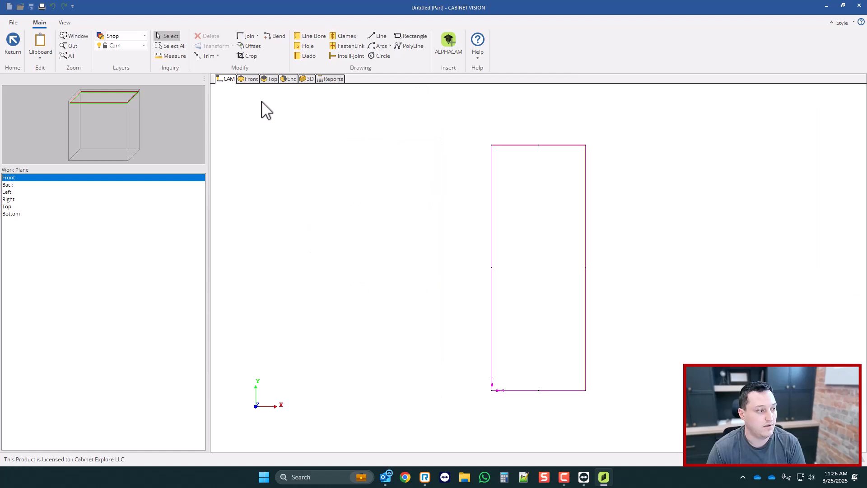
left_click(9, 185)
left_click(12, 178)
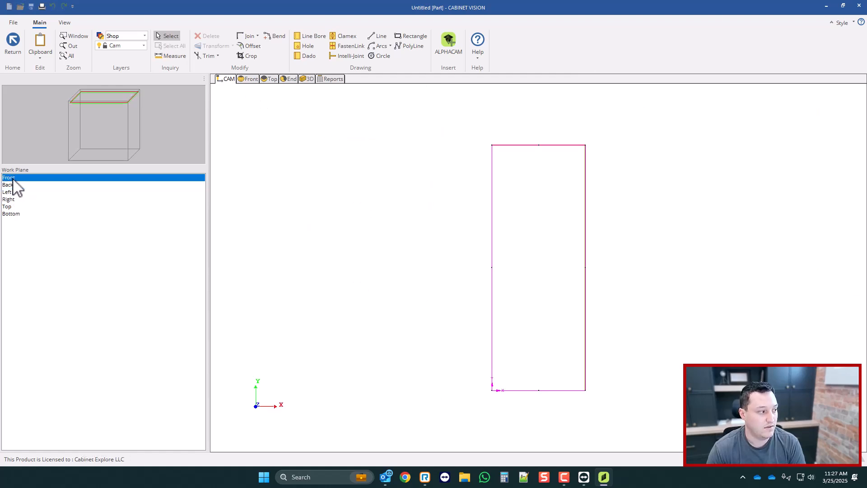
- Draw a vertical test dado about 4.2 long on the Front work plane of the Top part
left_click(9, 185)
left_click(11, 180)
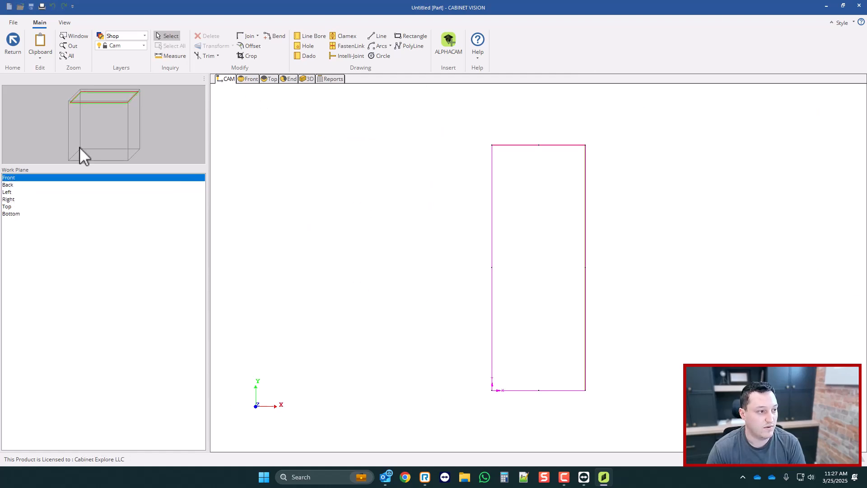
left_click(307, 55)
left_click(558, 211)
left_click(557, 248)
right_click(428, 228)
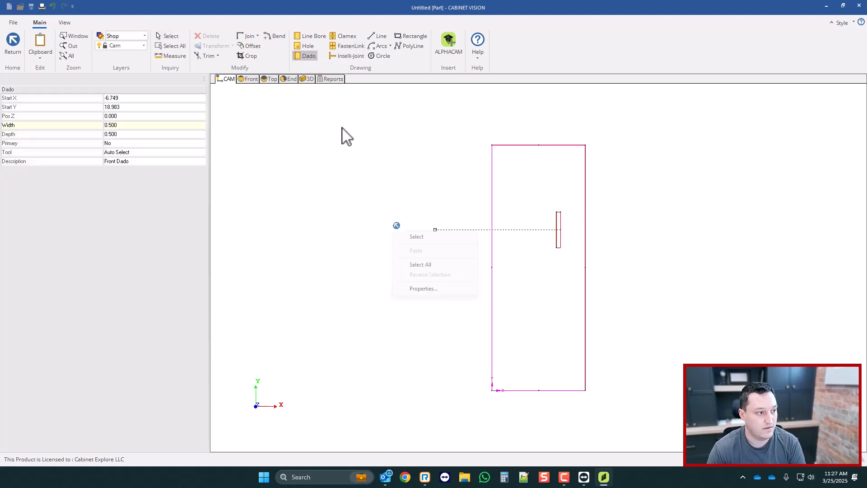
- Inspect the front dado's operation parameters for its _FACEWP value, leaving them unedited
left_click(332, 79)
right_click(216, 99)
left_click(210, 154)
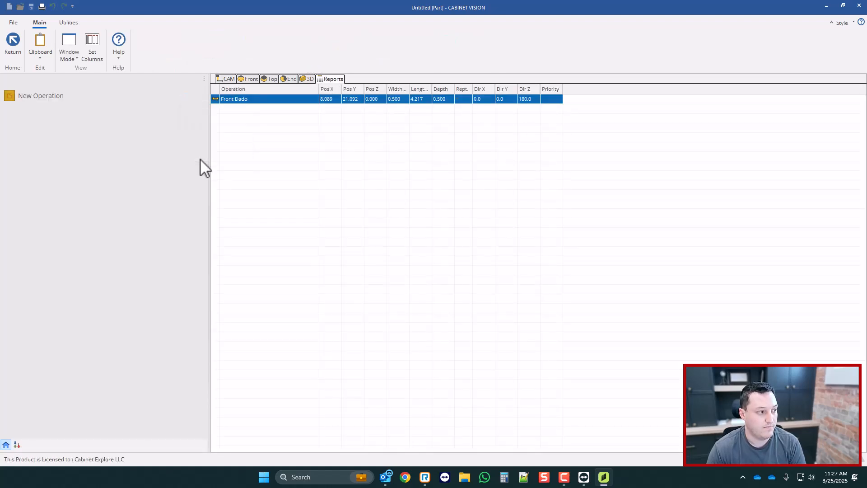
left_click(392, 180)
left_click(379, 205)
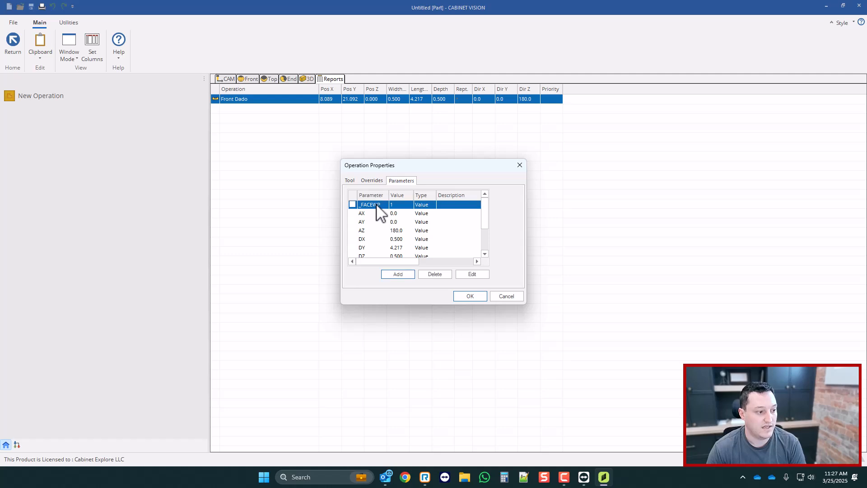
left_click(506, 297)
- Delete the test dado from the Front work plane
left_click(229, 79)
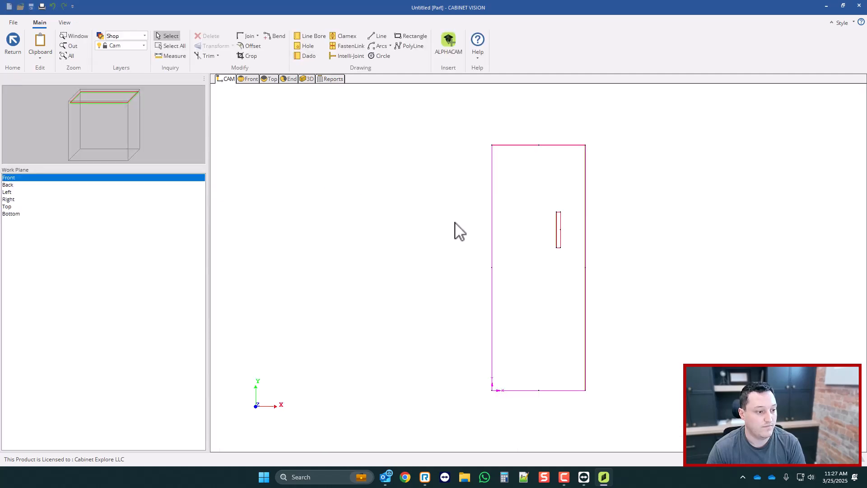
left_click(561, 228)
right_click(560, 228)
left_click(535, 256)
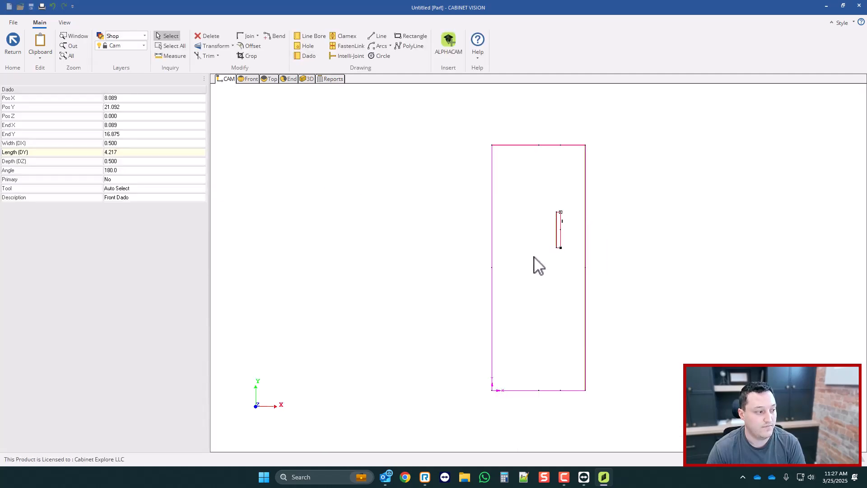
- Draw a vertical test dado about 5.8 long on the Back work plane of the Top part
left_click(18, 185)
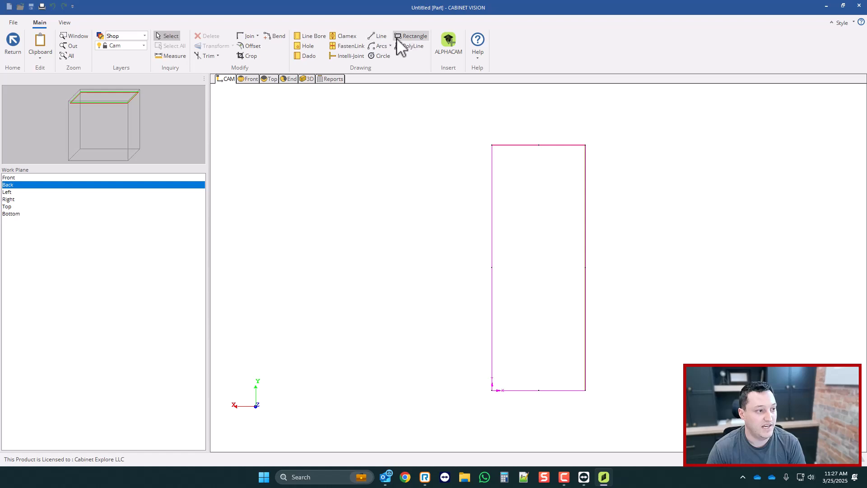
left_click(305, 52)
left_click(536, 184)
left_click(538, 233)
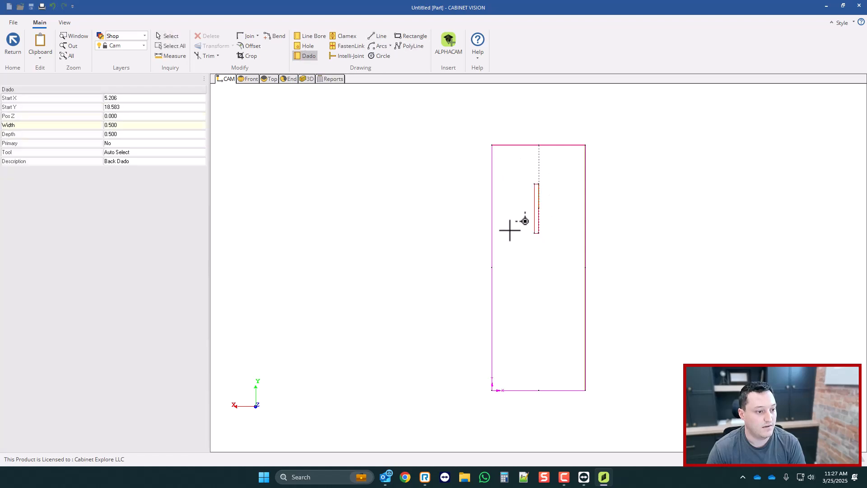
right_click(449, 179)
- Inspect the back dado's operation parameters for its _FACEWP value, leaving them unedited
left_click(332, 79)
right_click(226, 99)
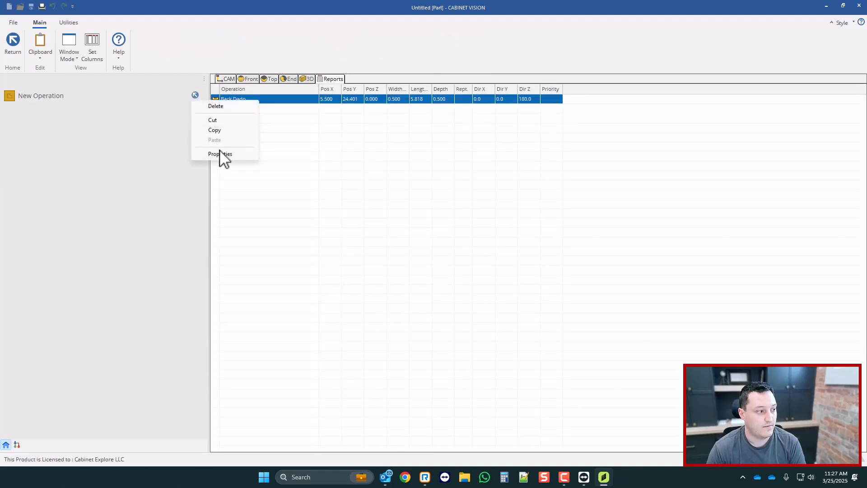
left_click(221, 154)
left_click(399, 180)
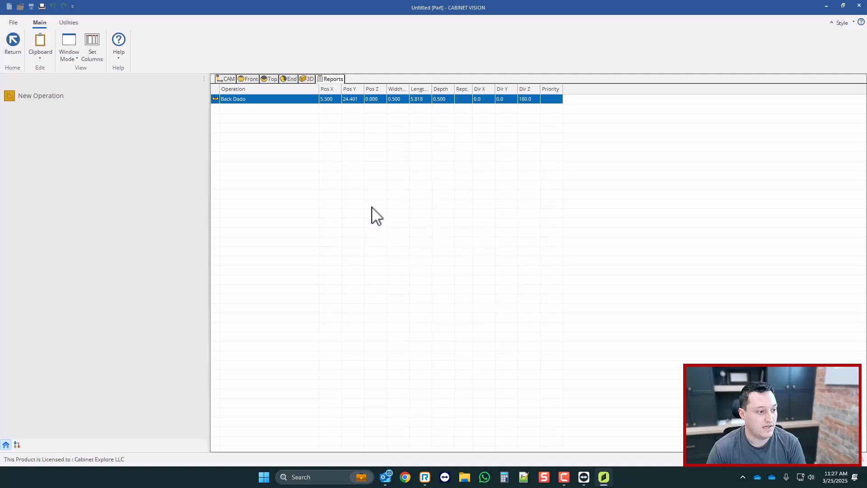
left_click(513, 298)
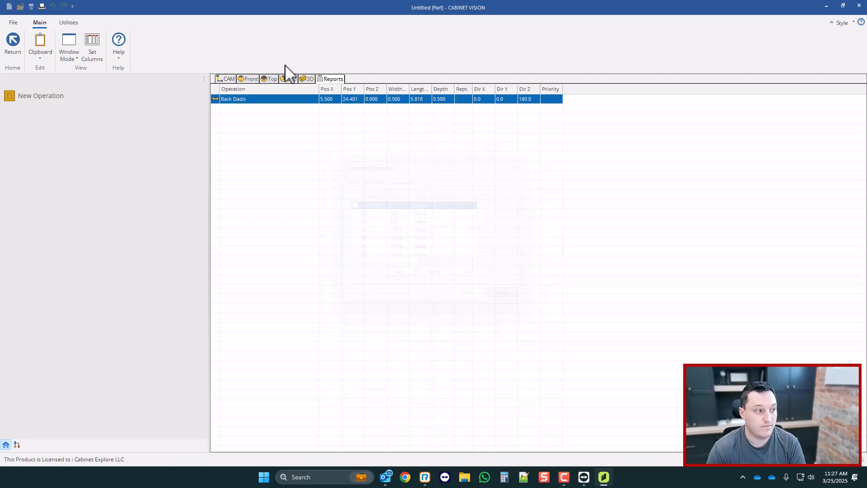
- Delete the back test dado and return from the part to the cabinet assembly
right_click(213, 100)
left_click(206, 106)
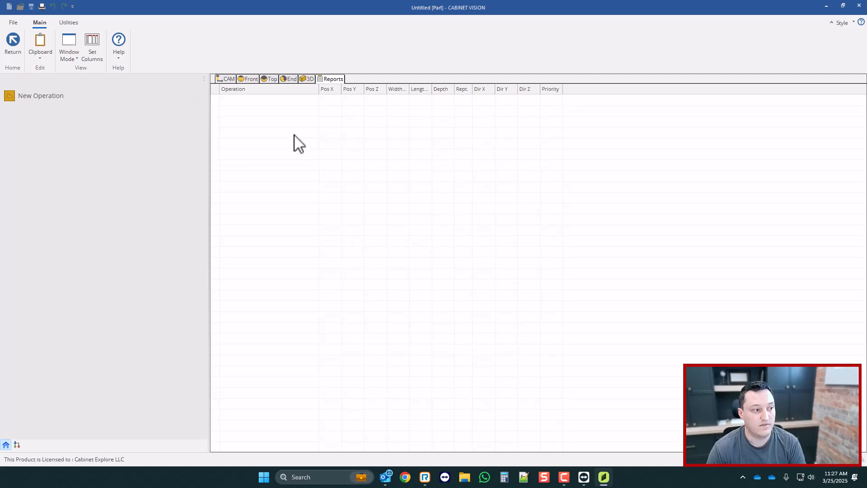
left_click(246, 79)
left_click(13, 42)
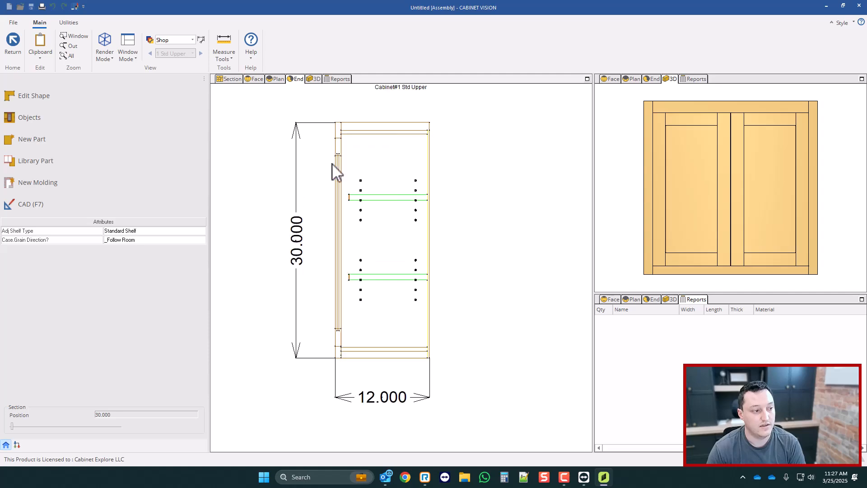
- Open the code of the Light Dado user created standard and highlight the LIGHTDADO._FACEWP = 1 line
left_click(69, 24)
left_click(43, 43)
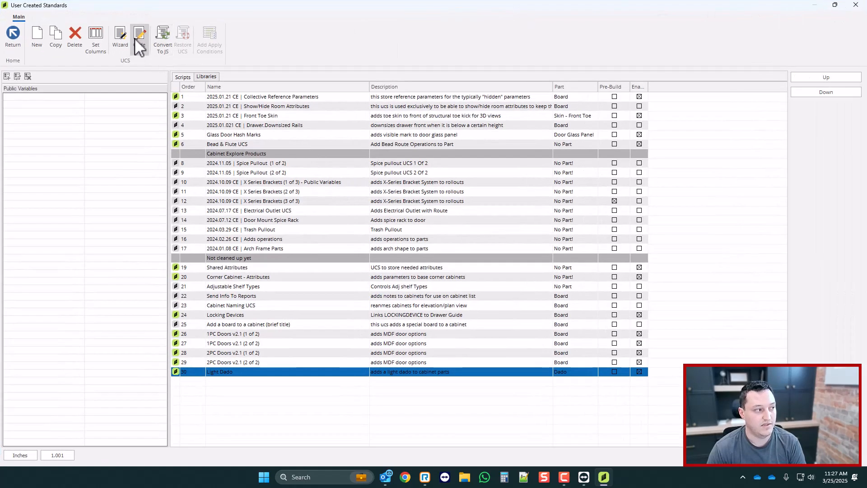
left_click(139, 43)
scroll(157, 316, "down", 2)
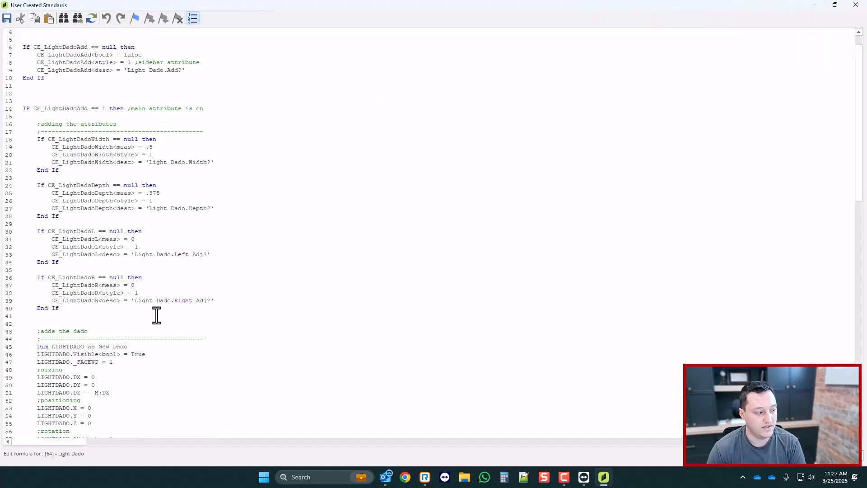
left_click_drag(116, 357, 36, 356)
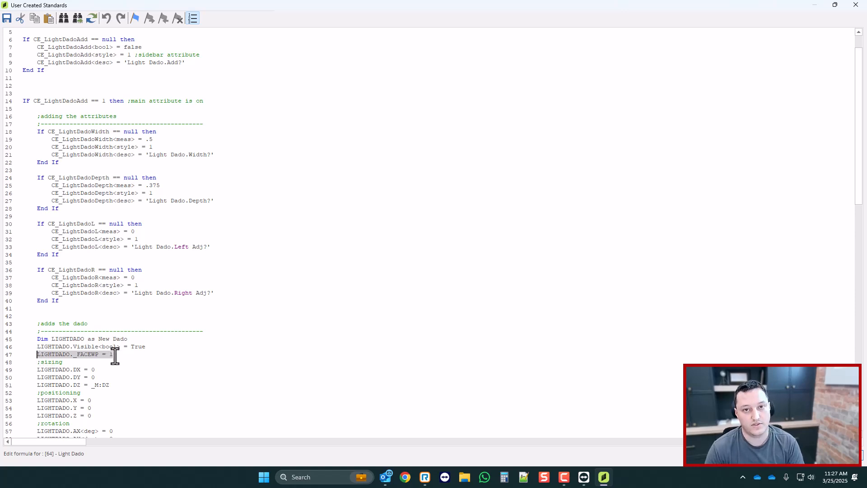
scroll(116, 352, "down", 2)
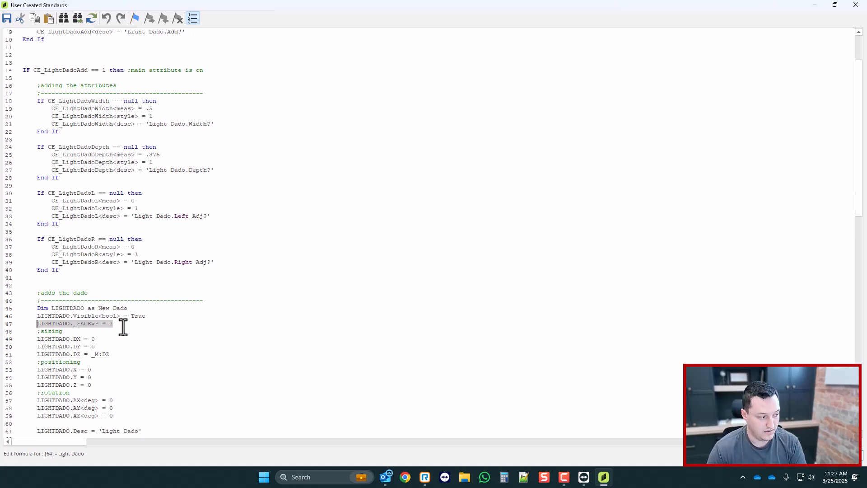
- Change the LIGHTDADO object type to Dadoex in the Dim line, then save and close the standard
left_click(116, 325)
scroll(116, 330, "down", 1)
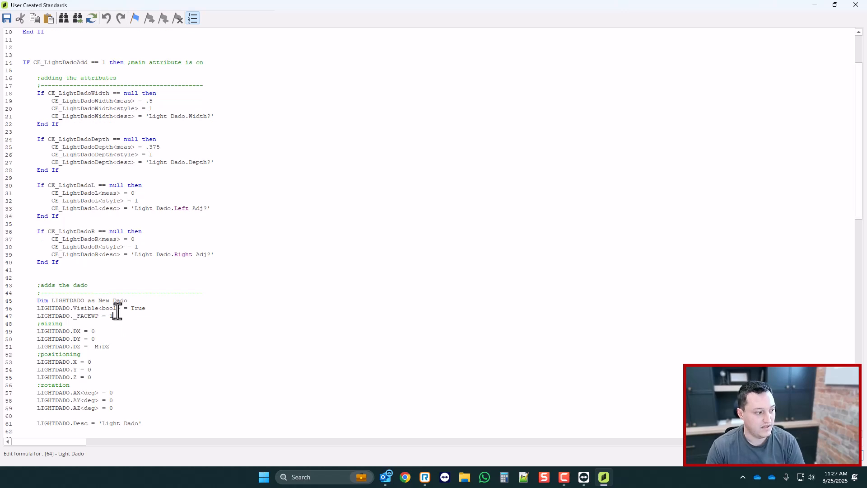
scroll(132, 320, "down", 2)
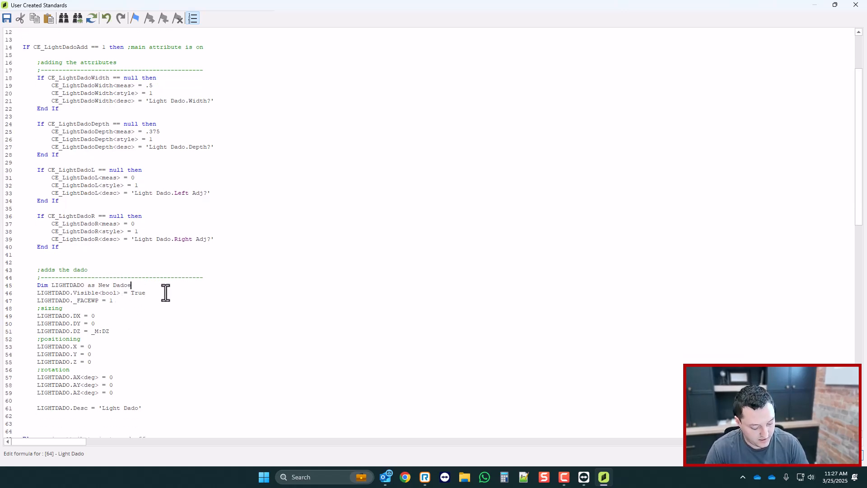
left_click(855, 5)
key("Return")
left_click(853, 5)
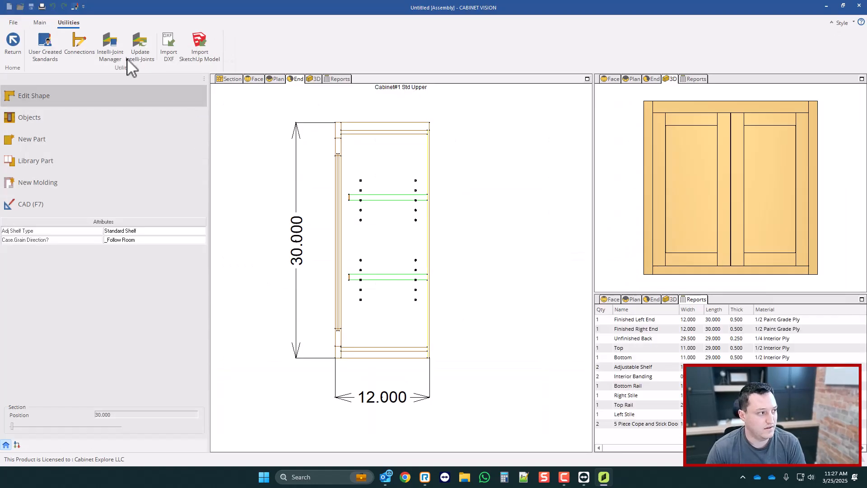
- Open the help topic A Breakdown on UCSs under Tips Tricks FAQs
left_click(250, 54)
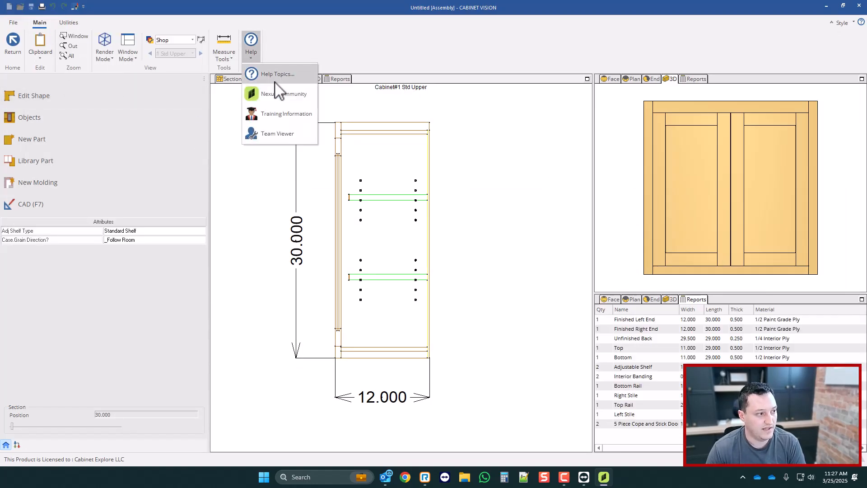
left_click(253, 72)
left_click(45, 169)
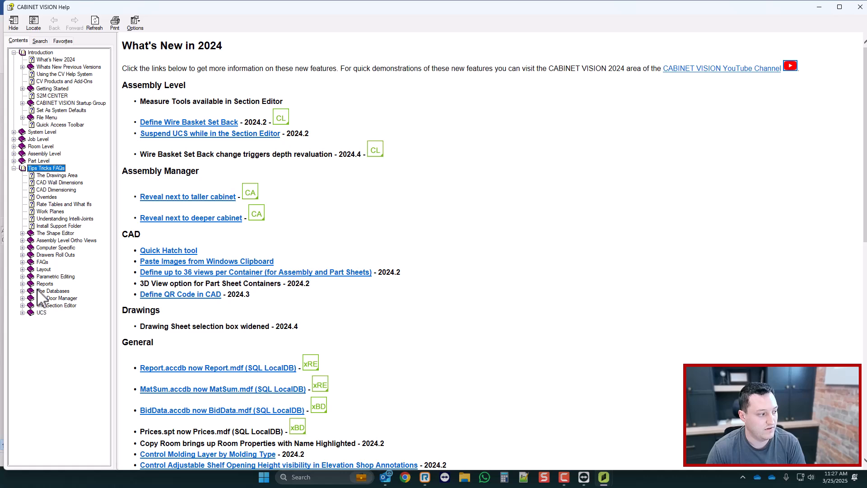
left_click(42, 312)
left_click(63, 320)
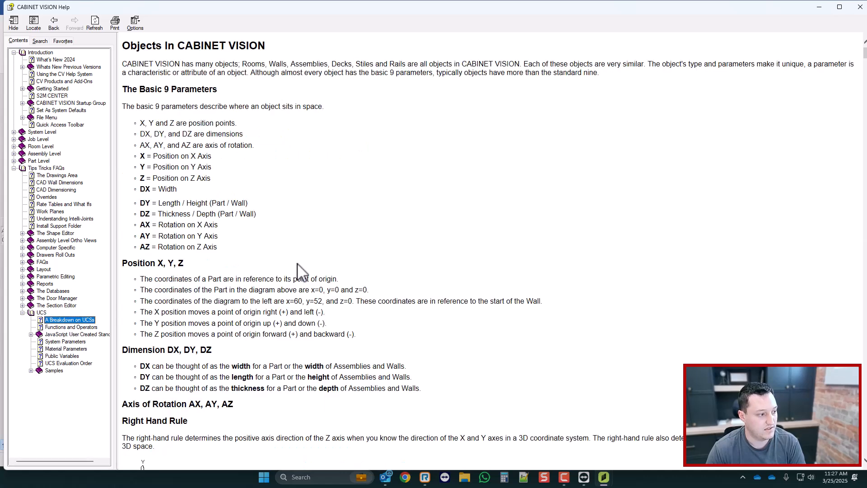
- Find dadoex in the topic's list of valid object types, then close the help
key("ctrl+f")
type("dadoex")
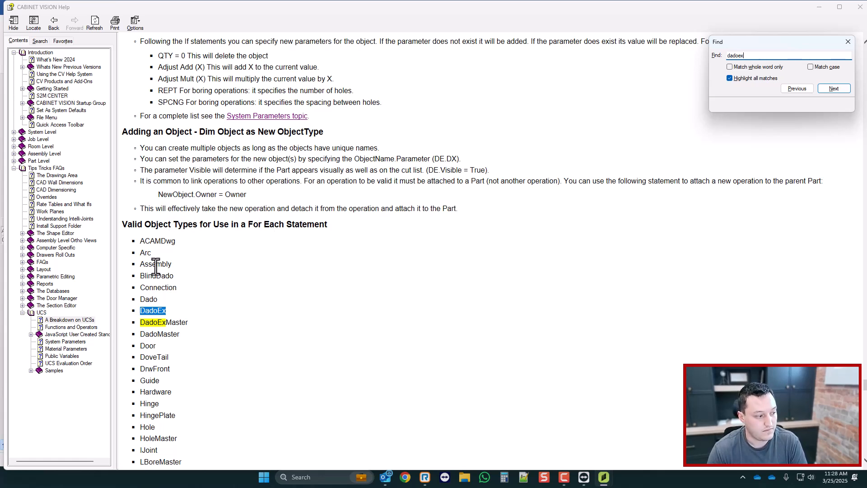
mouse_move(158, 299)
left_mouse_down()
mouse_move(141, 299)
mouse_move(155, 312)
mouse_move(145, 311)
left_mouse_up()
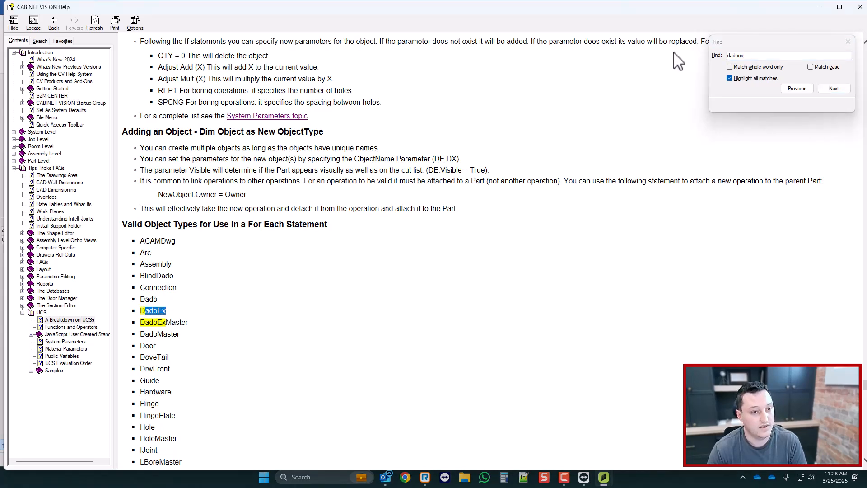
left_click(847, 42)
left_click(859, 7)
scroll(393, 180, "up", 1)
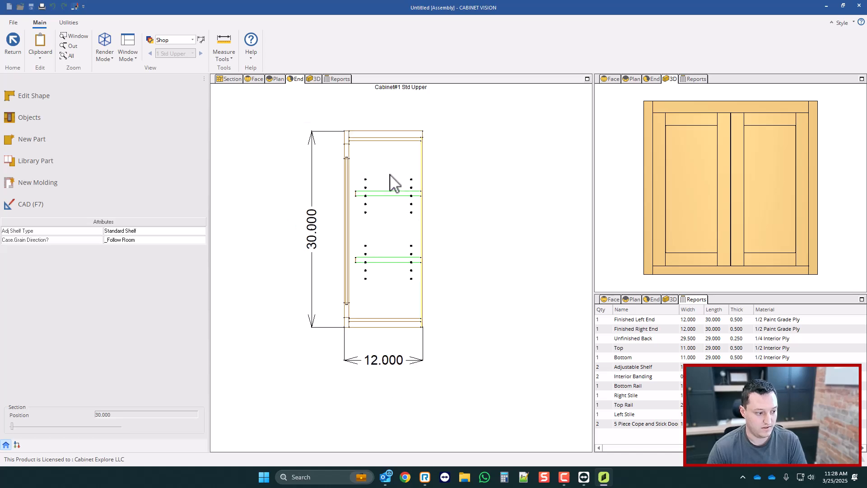
scroll(354, 261, "up", 1)
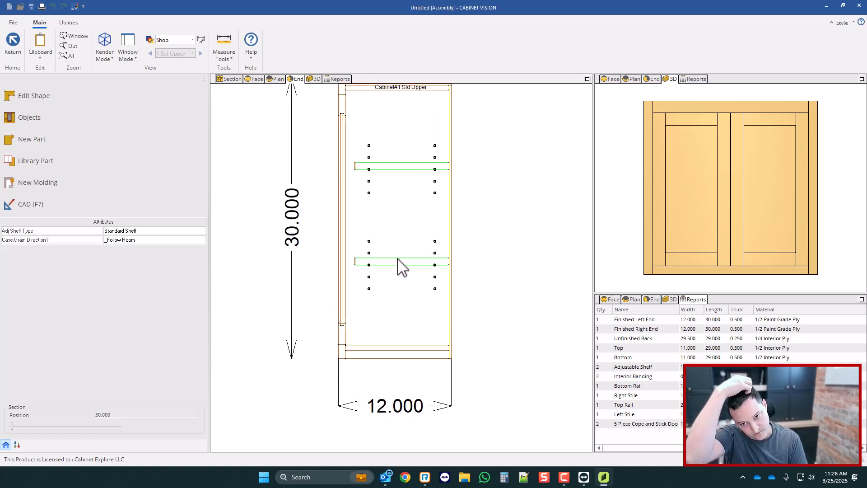
scroll(412, 297, "down", 1)
scroll(392, 219, "up", 1)
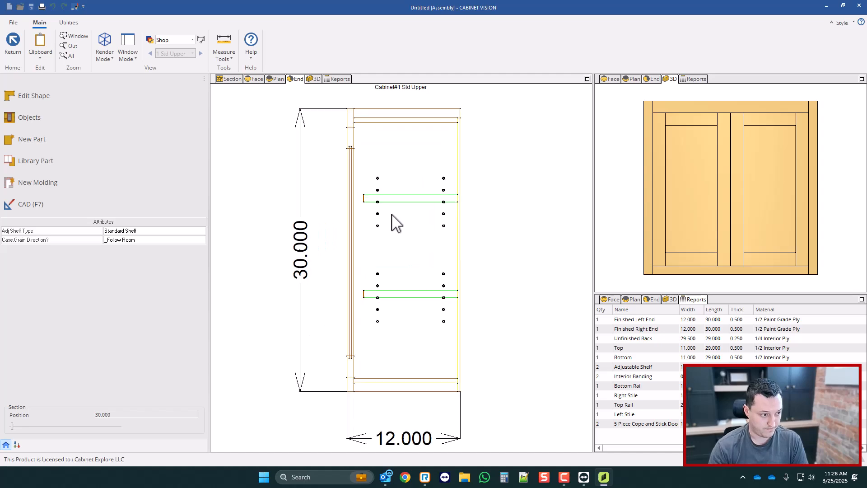
- Reopen the Light Dado standard's code at the section that adds the dado and go to the Dadoex declaration
left_click(69, 22)
left_click(40, 42)
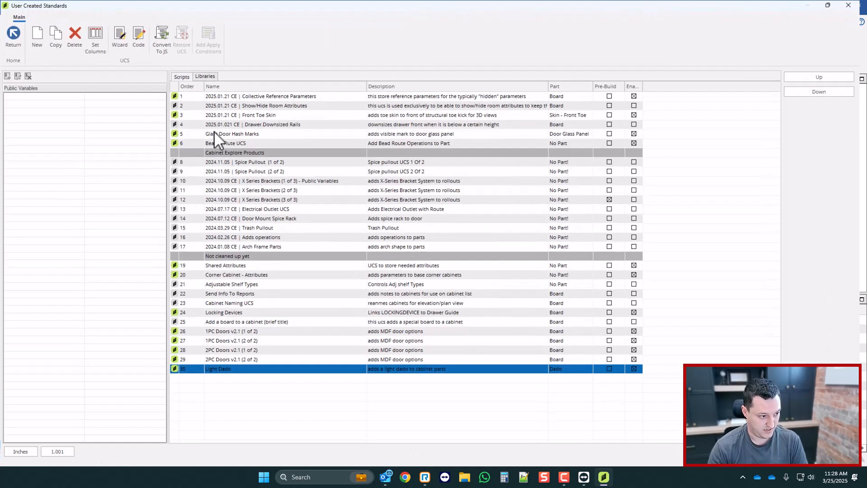
left_click(140, 38)
scroll(199, 275, "down", 9)
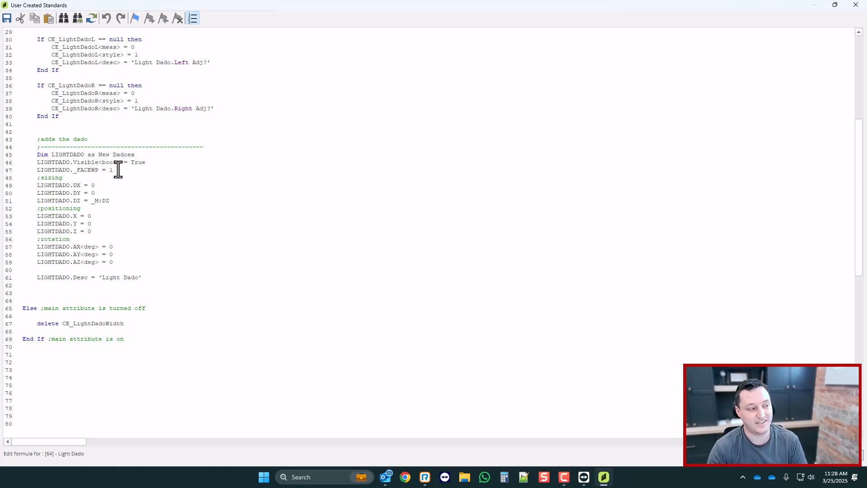
left_click(117, 170)
left_click_drag(135, 155, 117, 156)
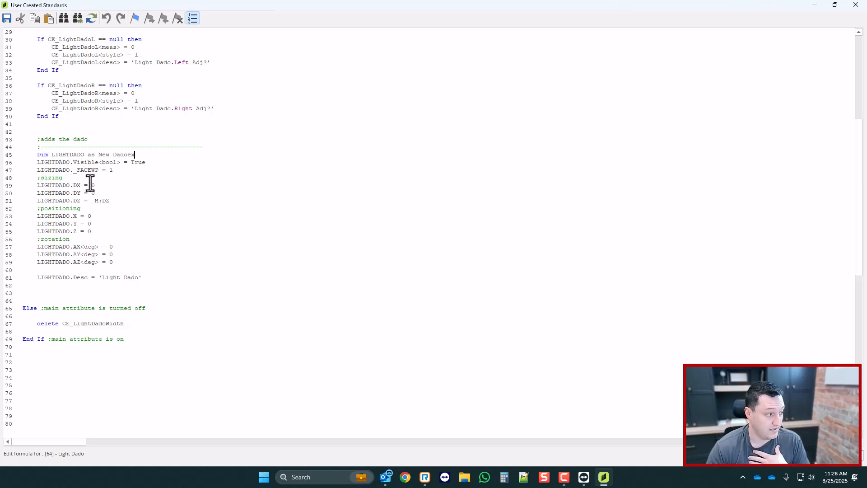
- Set LIGHTDADO.DX to the CE_LightDadoWidth attribute in the sizing section of the code
scroll(122, 201, "up", 4)
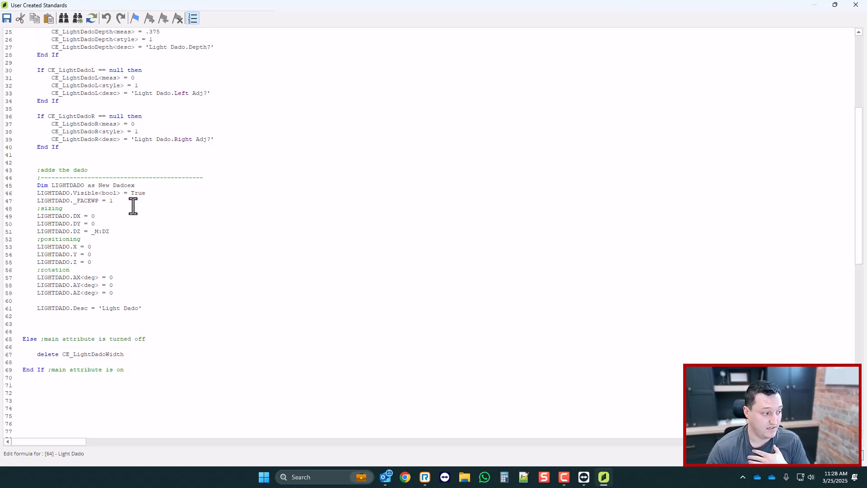
scroll(130, 214, "up", 4)
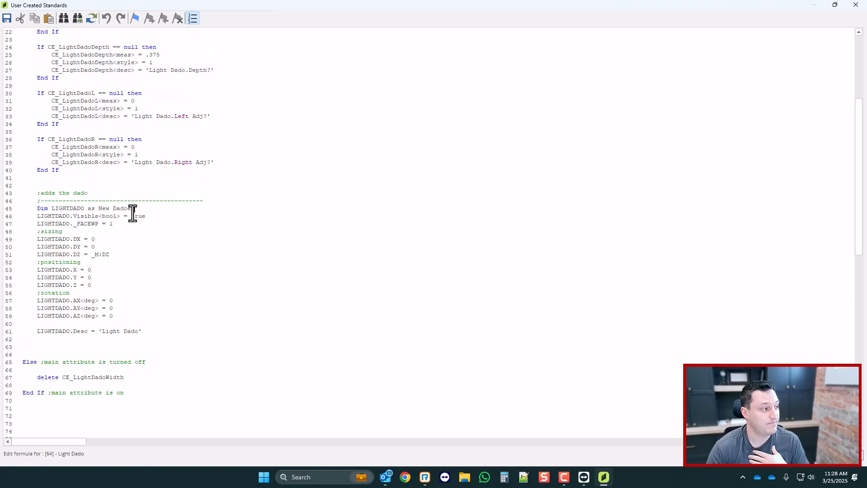
double_click(92, 71)
key("ctrl+c")
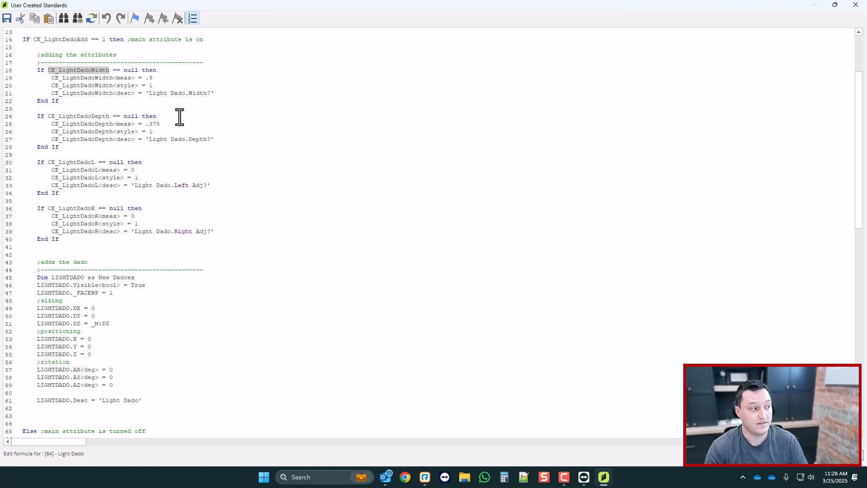
scroll(127, 193, "down", 2)
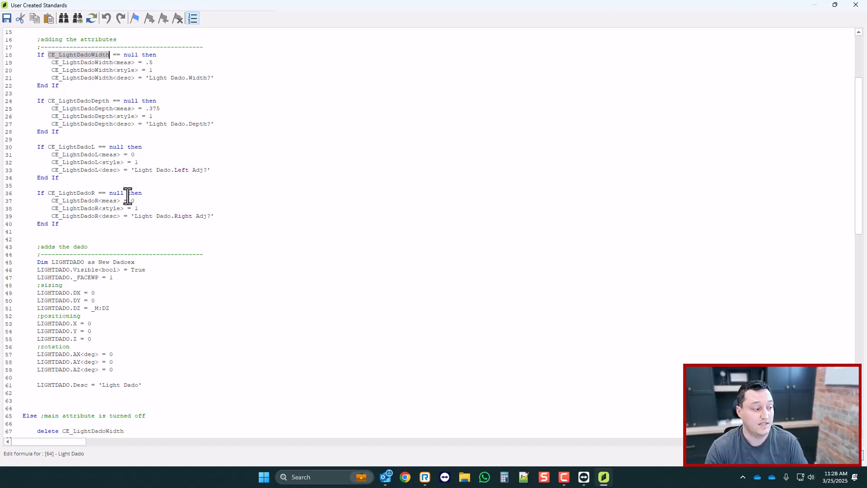
double_click(92, 270)
key("ctrl+v")
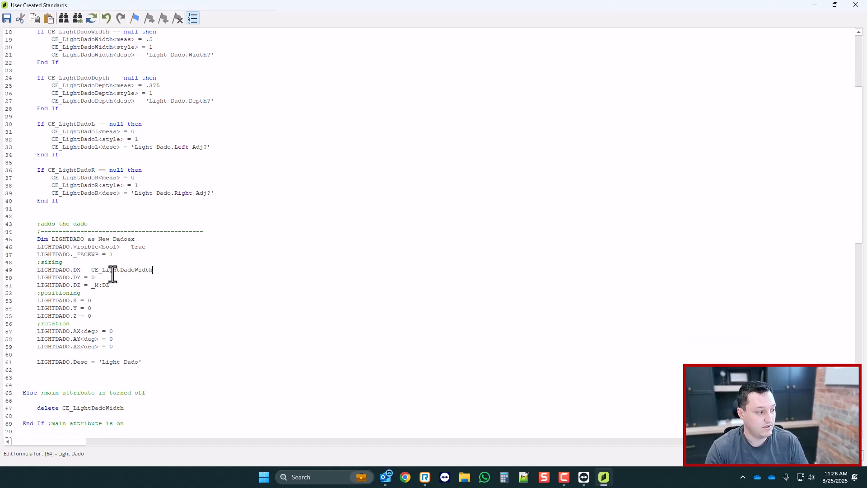
- Review the standard's code from the For Each line through the attribute definitions to the LIGHTDADO.DY sizing line
scroll(129, 277, "up", 2)
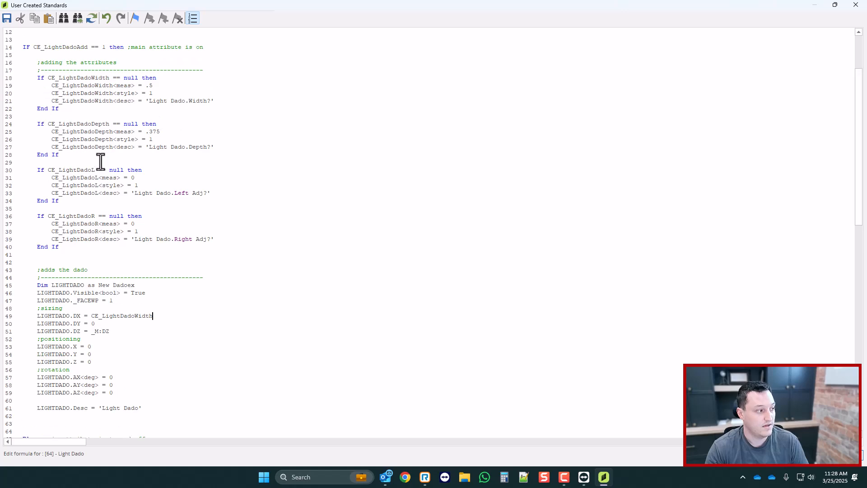
scroll(101, 307, "down", 1)
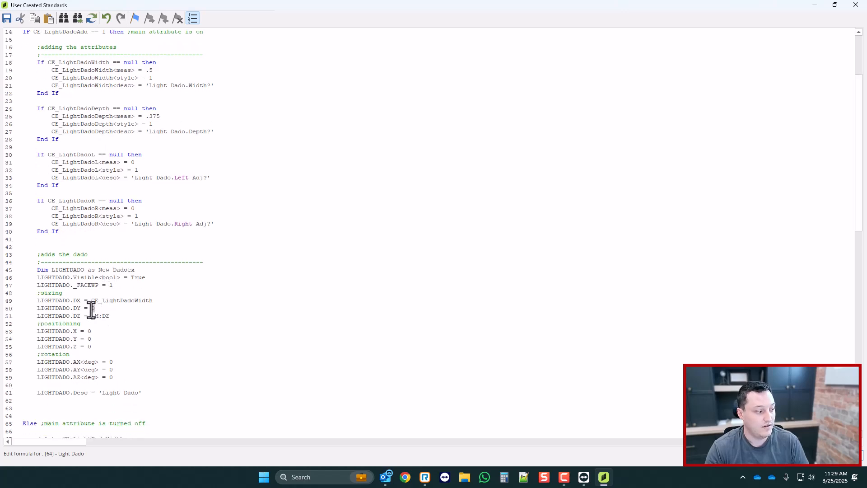
left_click(91, 309)
scroll(131, 320, "up", 1)
scroll(125, 226, "down", 1)
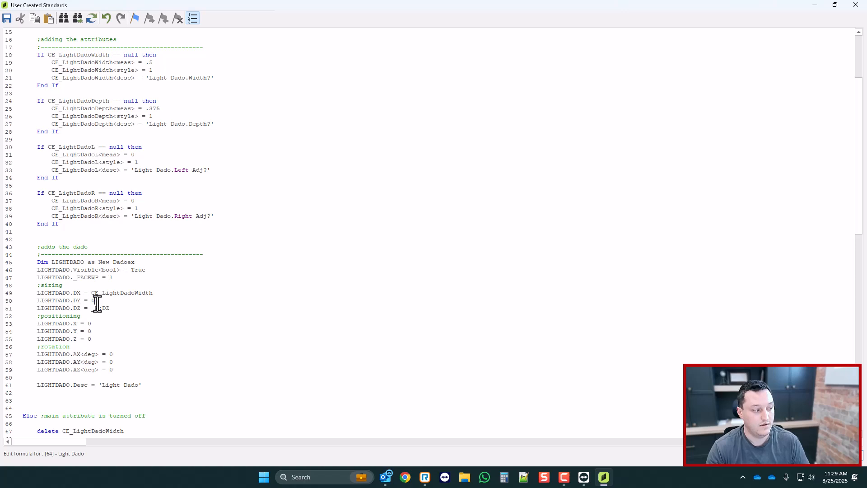
scroll(859, 197, "up", 10)
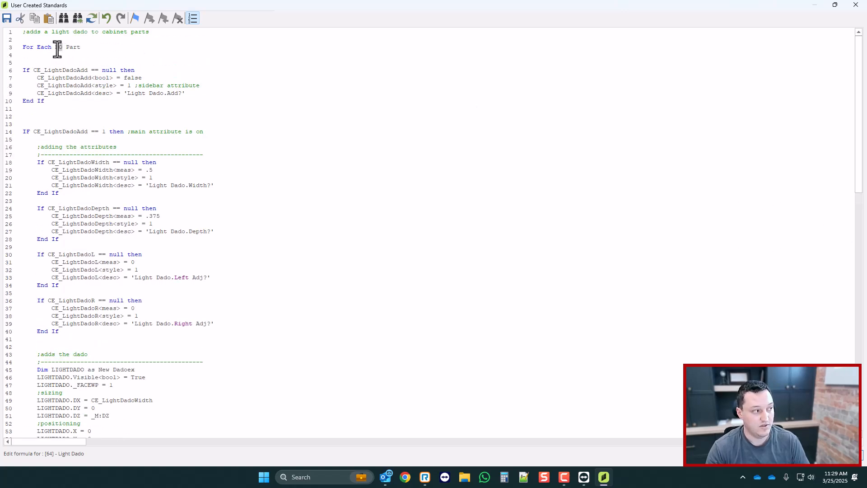
left_click_drag(859, 100, 859, 184)
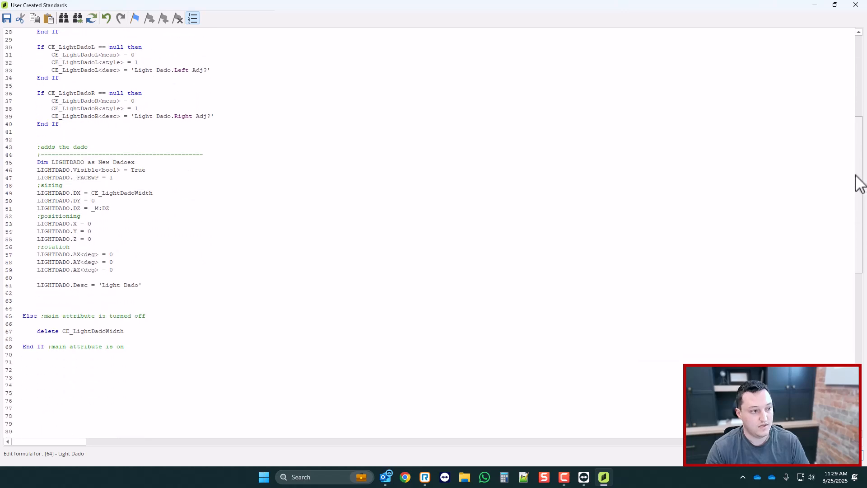
double_click(93, 201)
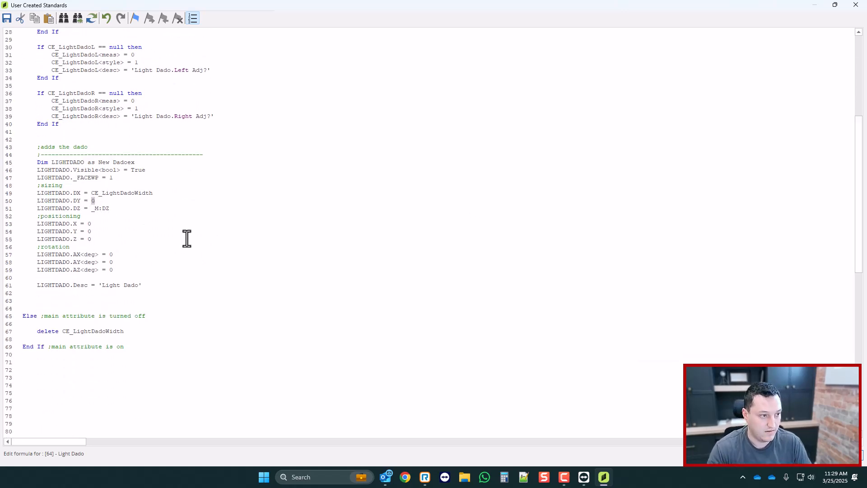
- Save and close the Light Dado standard, and show the parameters of the cabinet's Bottom part in the object tree
left_click(855, 5)
key("Return")
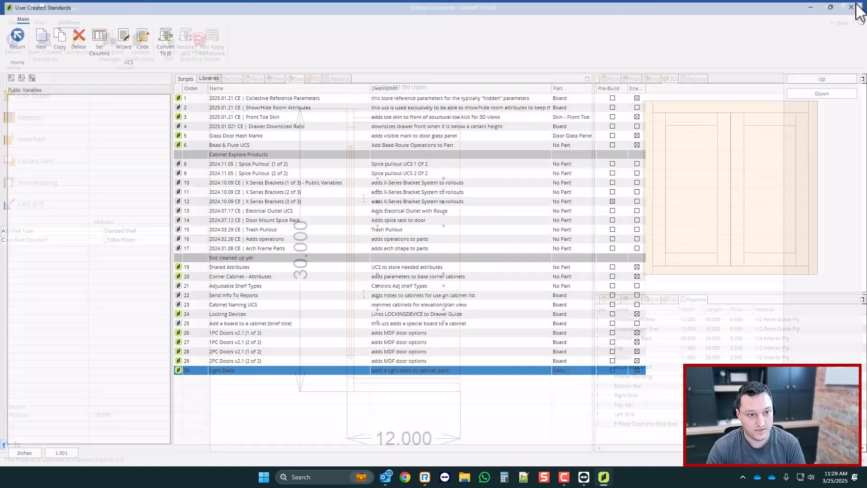
double_click(388, 382)
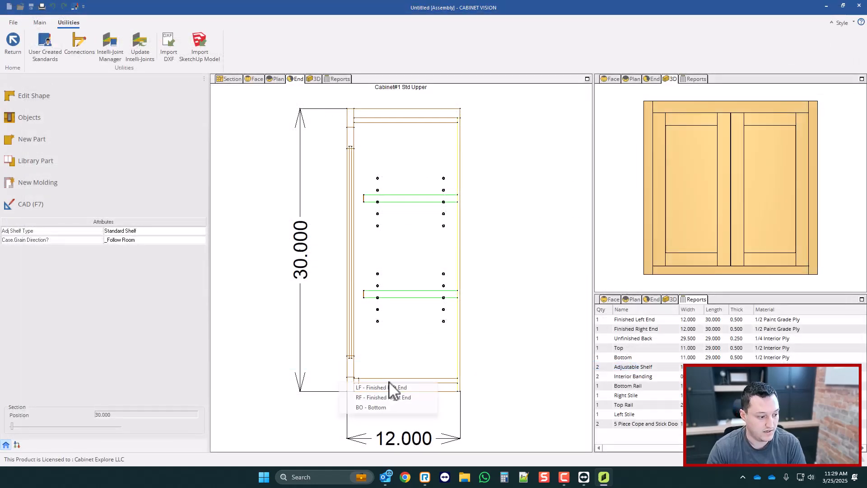
left_click(375, 407)
left_click(16, 445)
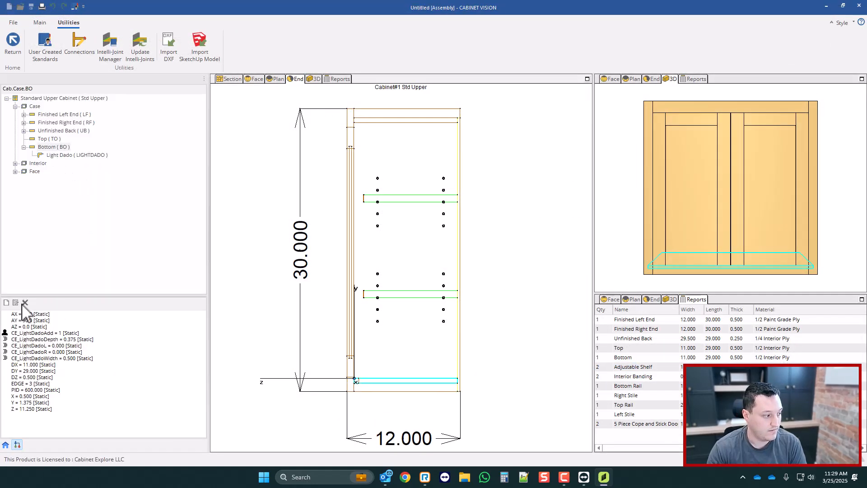
- Examine the Bottom part's DX and DY parameters and compare them with those of its Light Dado operation
left_click(31, 364)
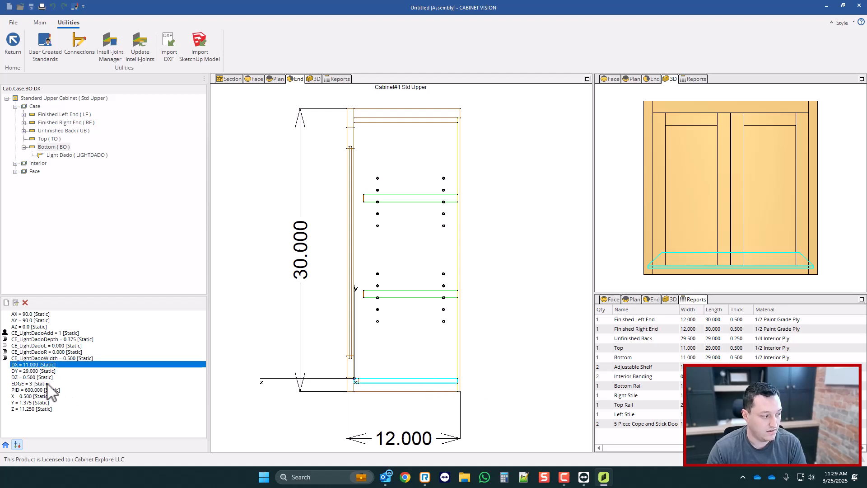
left_click(42, 371)
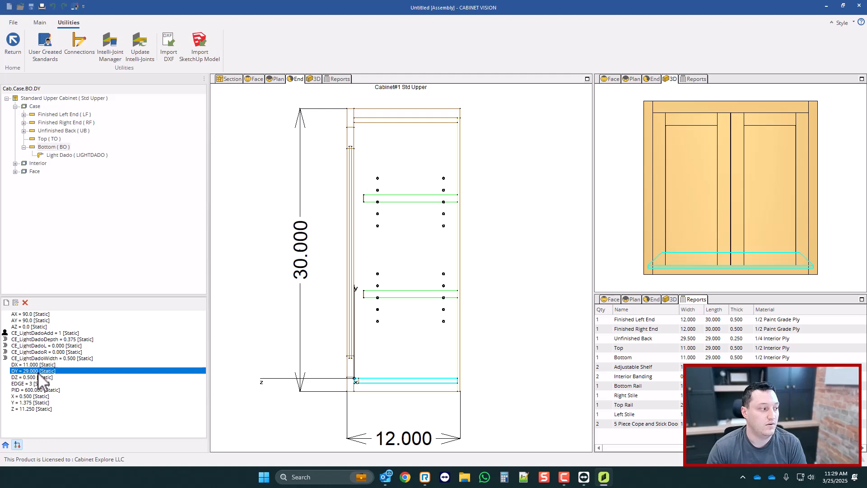
left_click(86, 155)
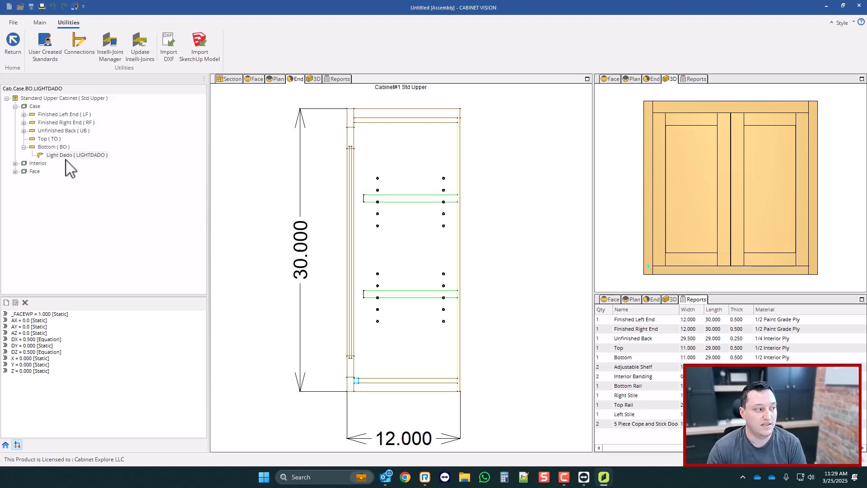
left_click(59, 148)
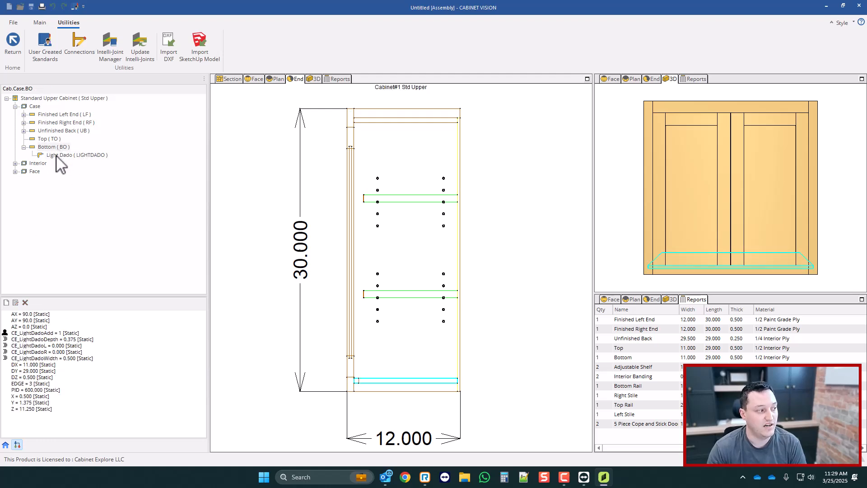
left_click(56, 156)
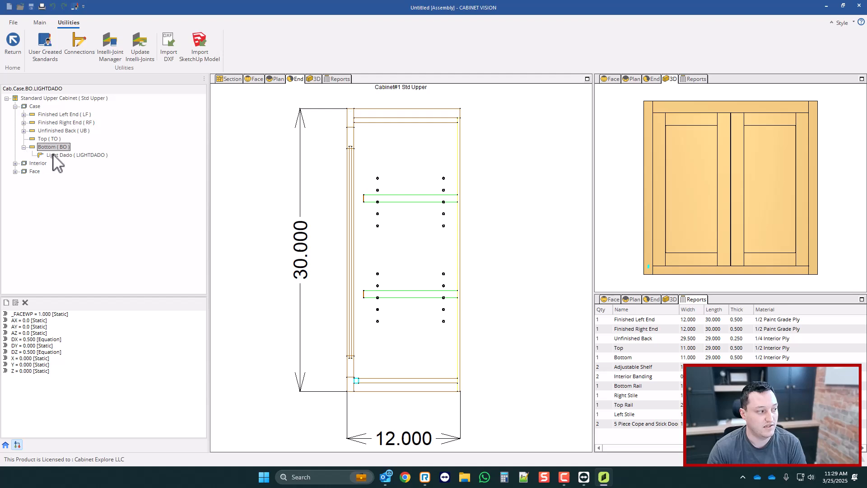
left_click(70, 155)
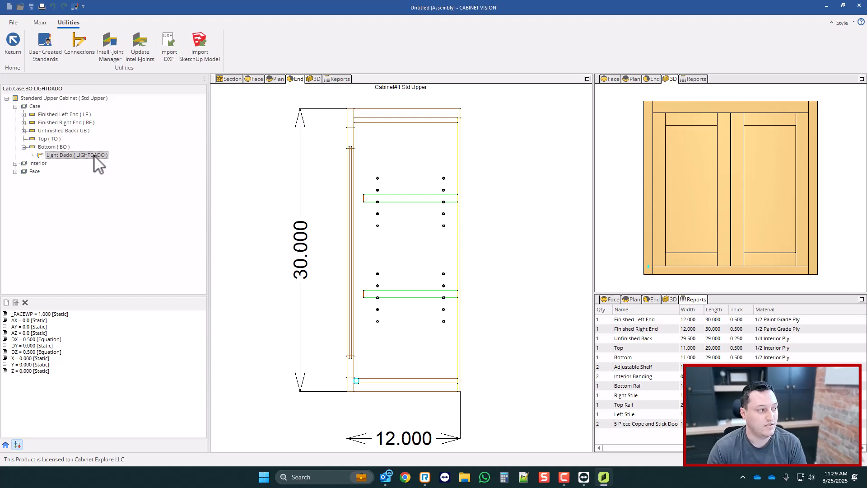
left_click(57, 148)
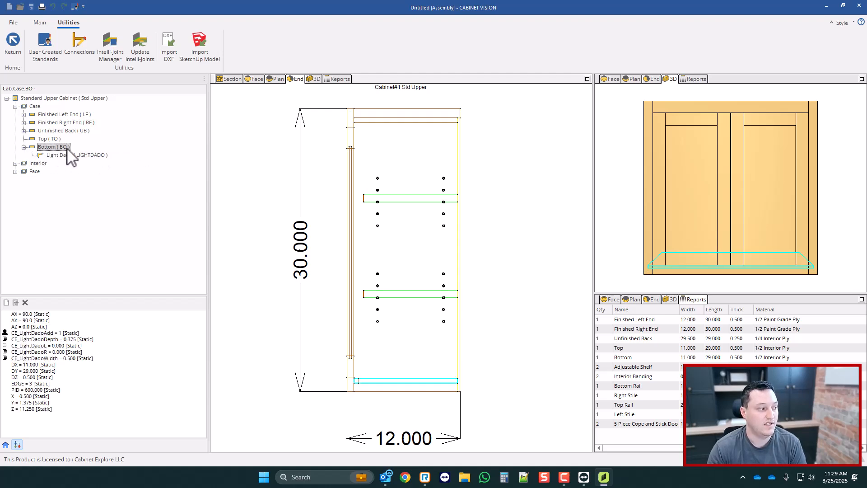
- Reopen the Light Dado standard's code and set LIGHTDADO.DY to :DY
left_click(45, 45)
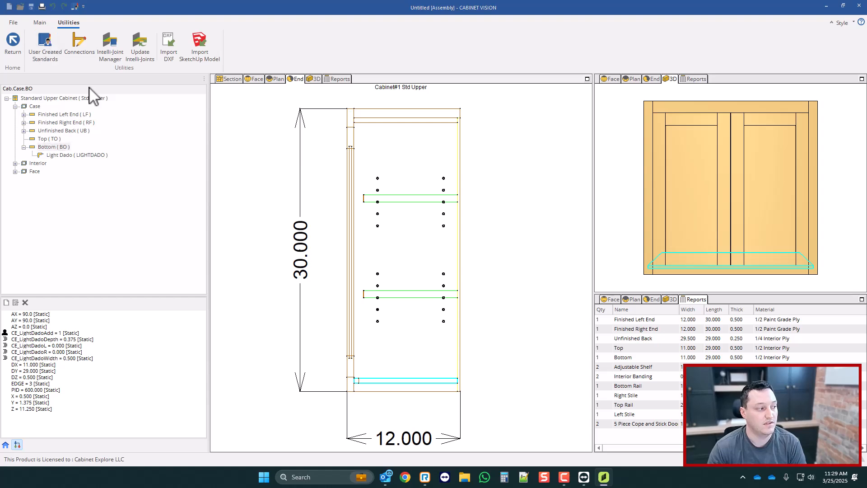
left_click(137, 41)
scroll(207, 241, "down", 10)
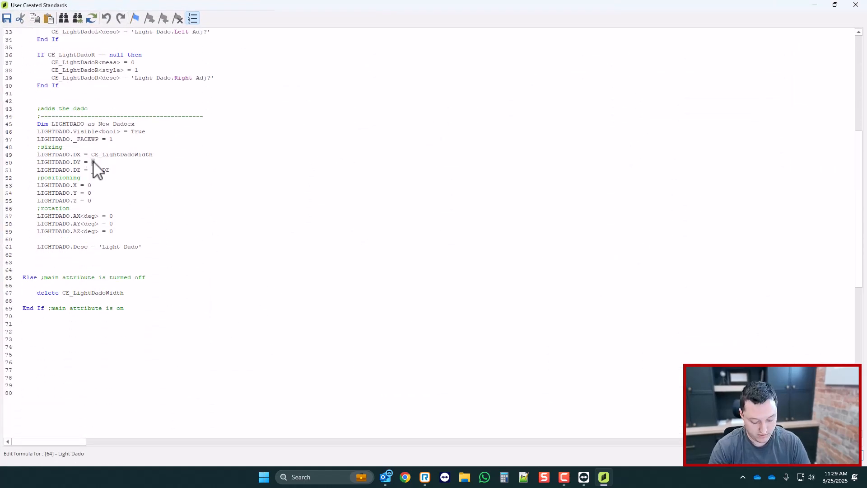
key("BackSpace")
type(".5")
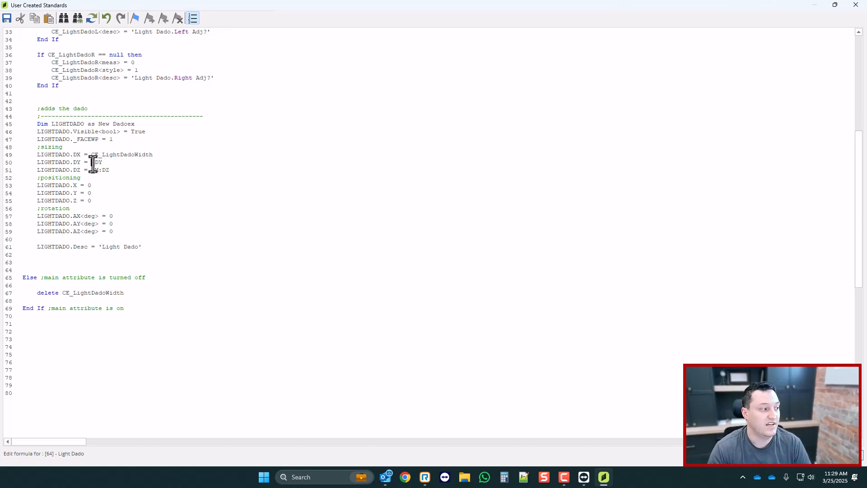
key("BackSpace")
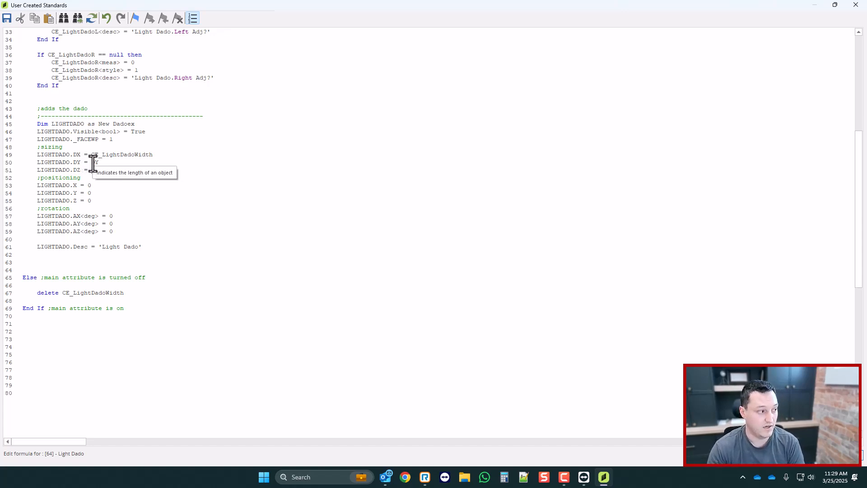
scroll(127, 169, "up", 1)
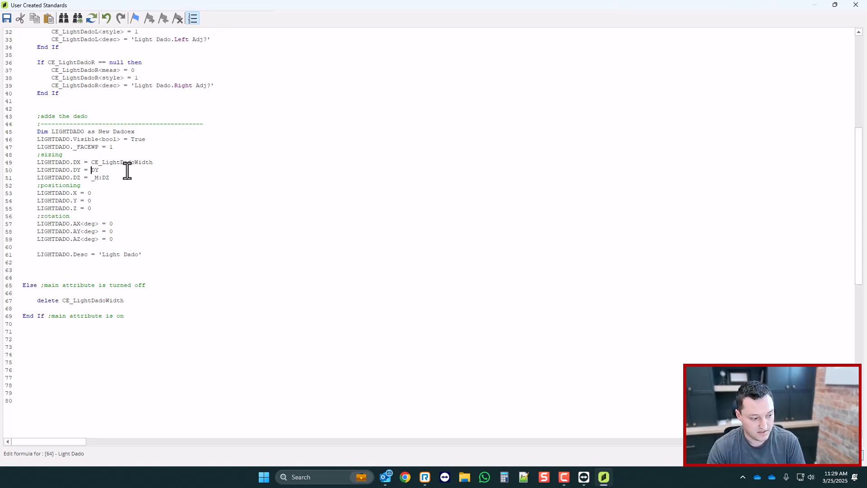
left_click(111, 169)
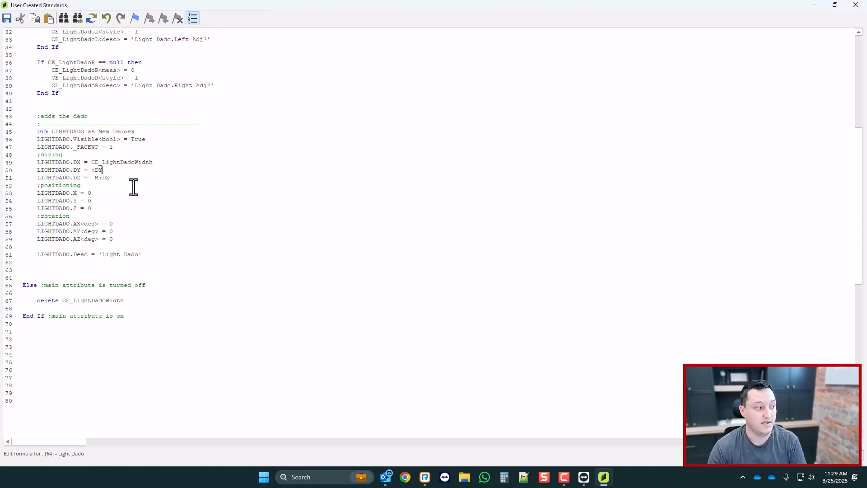
- Replace the LIGHTDADO.DZ value with the CE_LightDadoDepth attribute
scroll(133, 186, "up", 1)
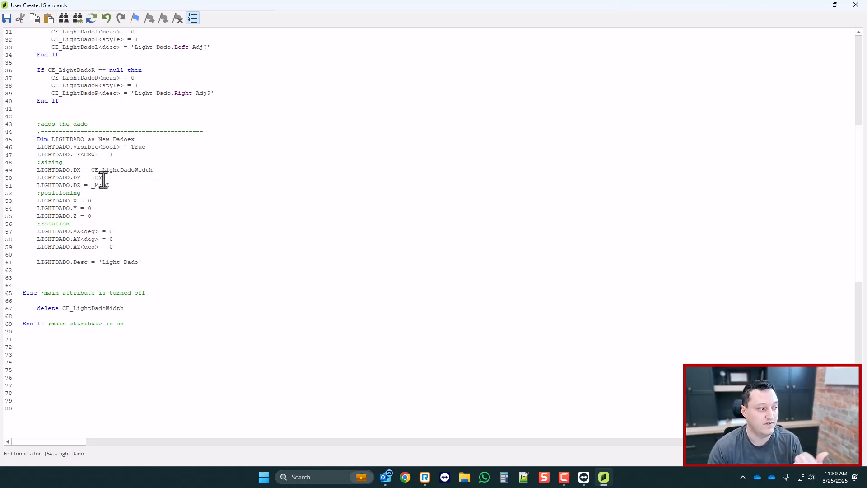
scroll(111, 182, "down", 1)
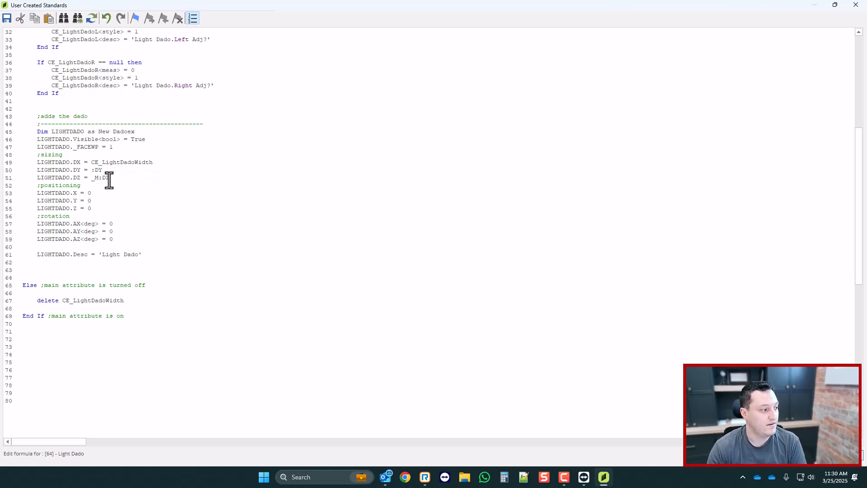
left_click_drag(109, 181, 94, 180)
key("BackSpace")
scroll(149, 205, "up", 5)
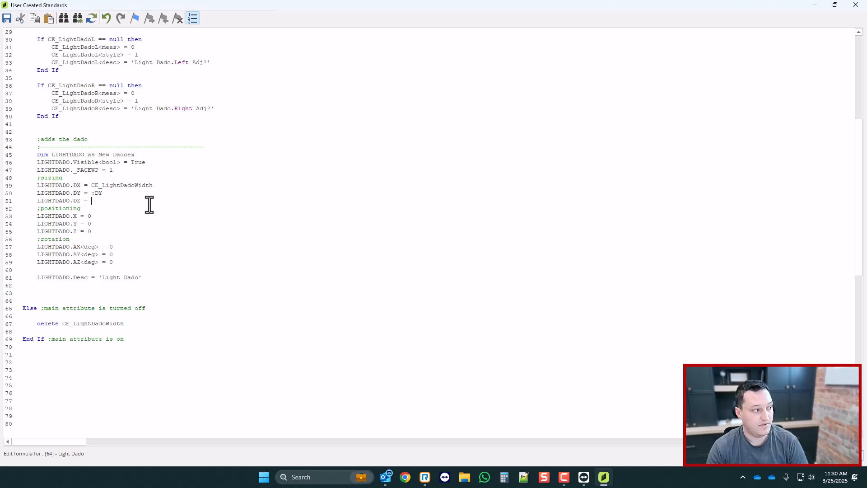
scroll(150, 205, "up", 1)
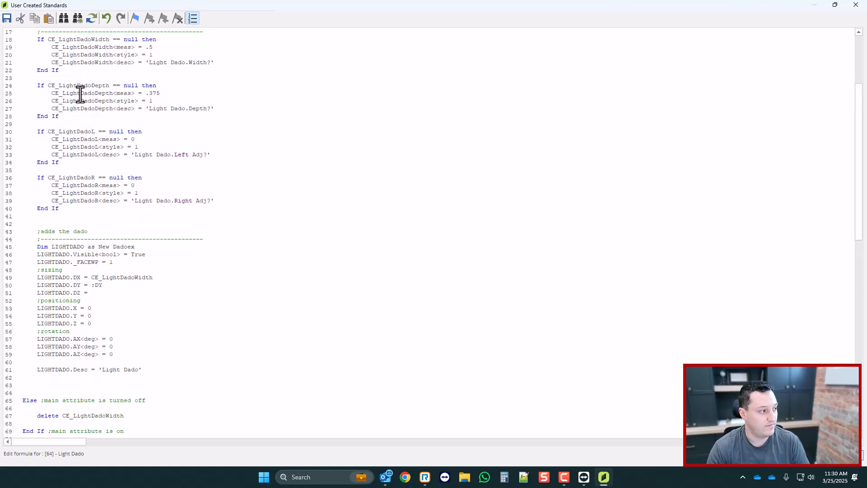
double_click(80, 94)
key("ctrl+c")
scroll(115, 204, "down", 1)
left_click(119, 269)
key("ctrl+v")
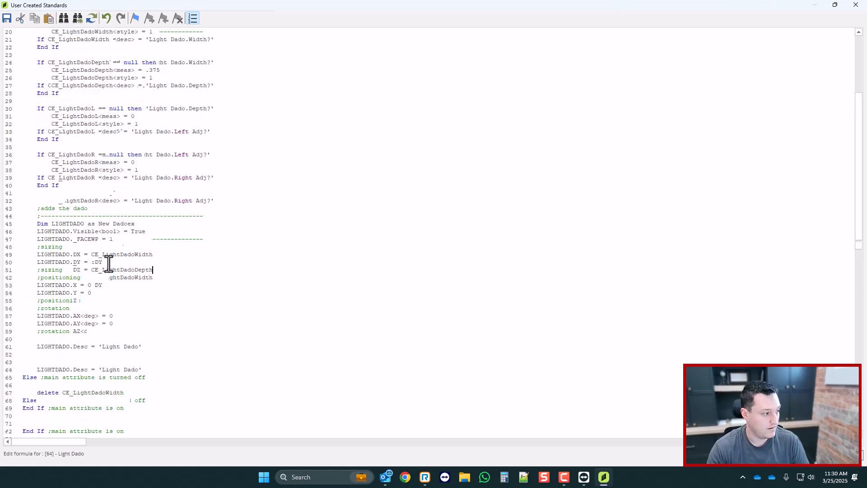
- Save the Light Dado standard's code and close the User Created Standards
scroll(109, 263, "down", 3)
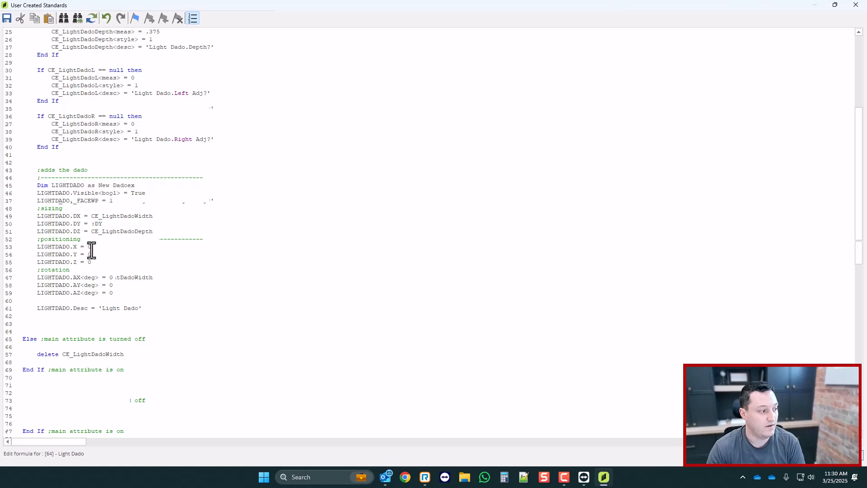
scroll(95, 264, "up", 6)
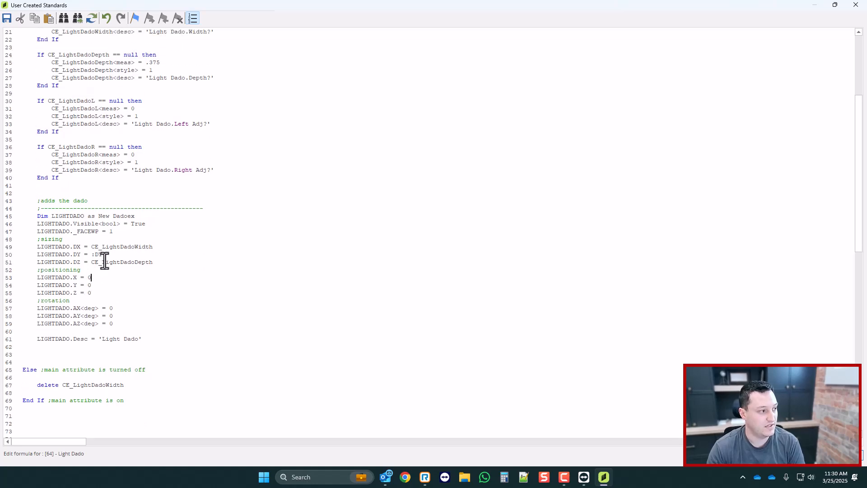
left_click(854, 5)
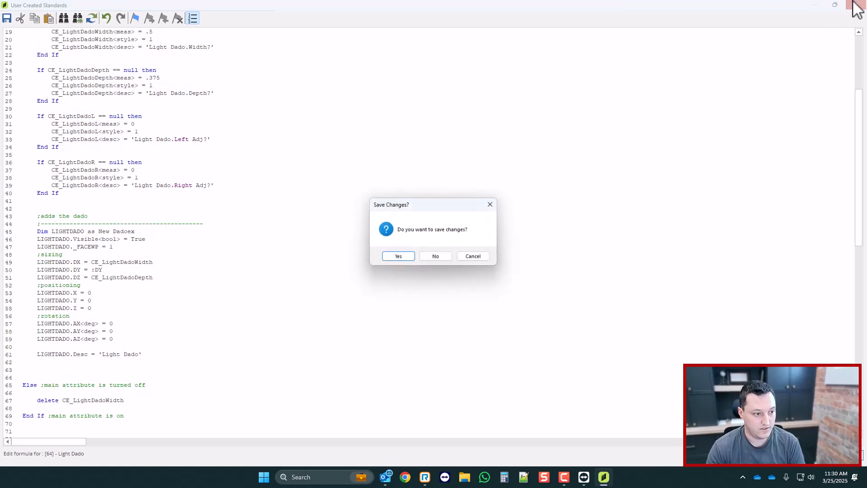
key("Return")
left_click(858, 4)
- Select the cabinet's Bottom part in the end view to show its Light Dado attributes
scroll(354, 433, "up", 2)
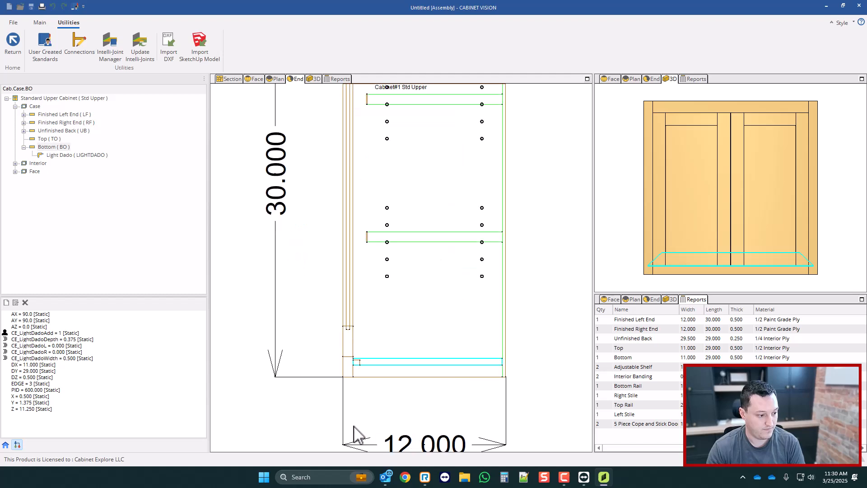
left_click(6, 444)
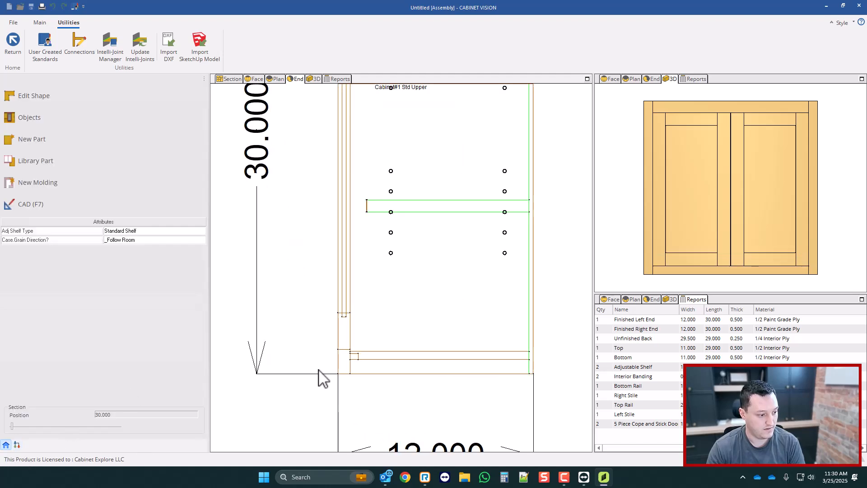
scroll(357, 368, "up", 2)
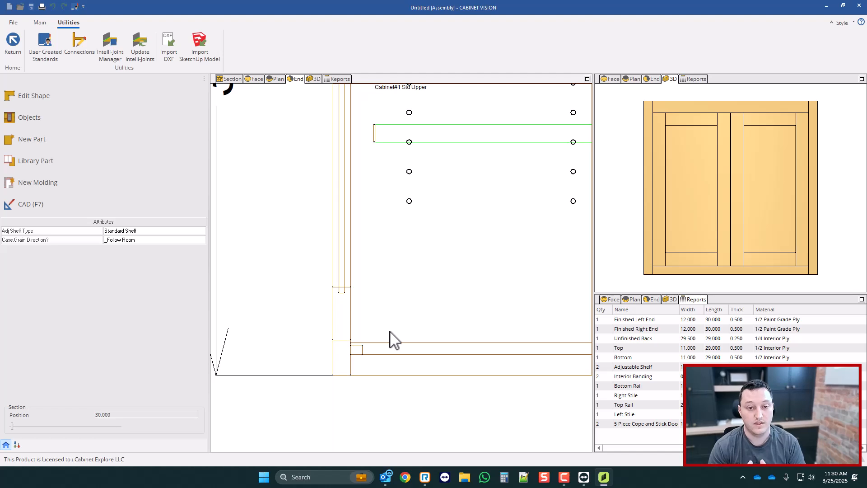
scroll(401, 364, "up", 2)
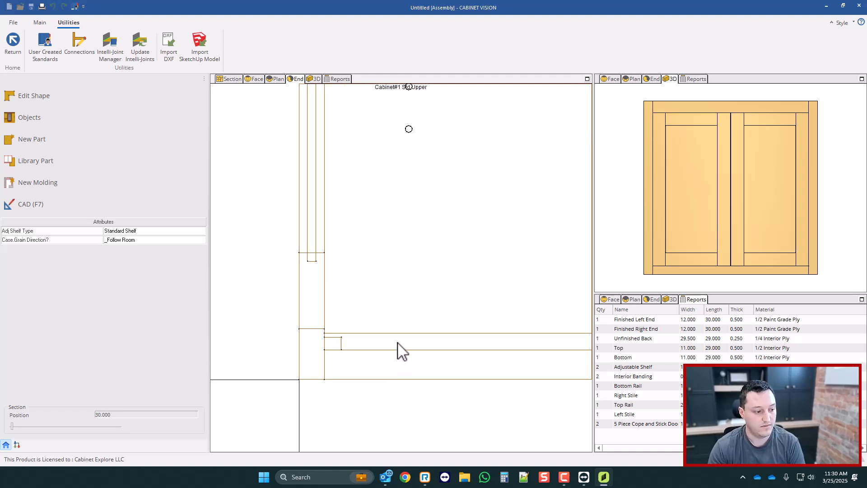
left_click(395, 344)
left_click(383, 368)
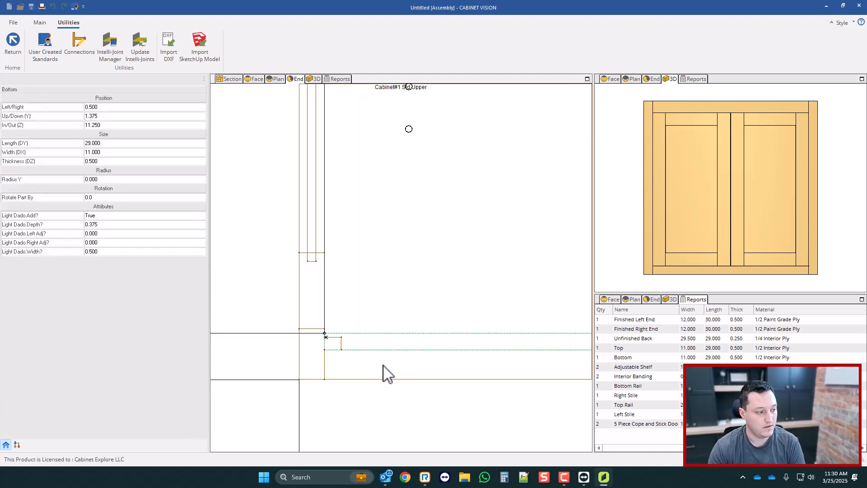
- Switch the Bottom part's Light Dado.Add? attribute between False and True to check which attributes are removed
double_click(99, 216)
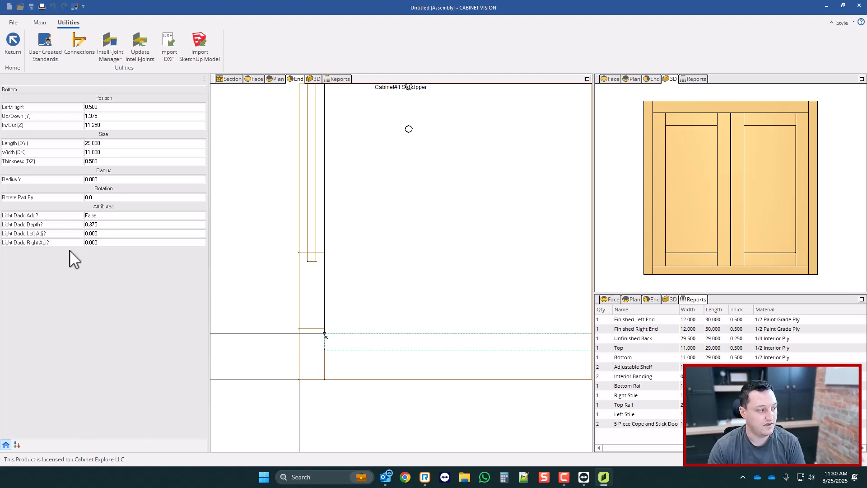
double_click(101, 216)
double_click(104, 217)
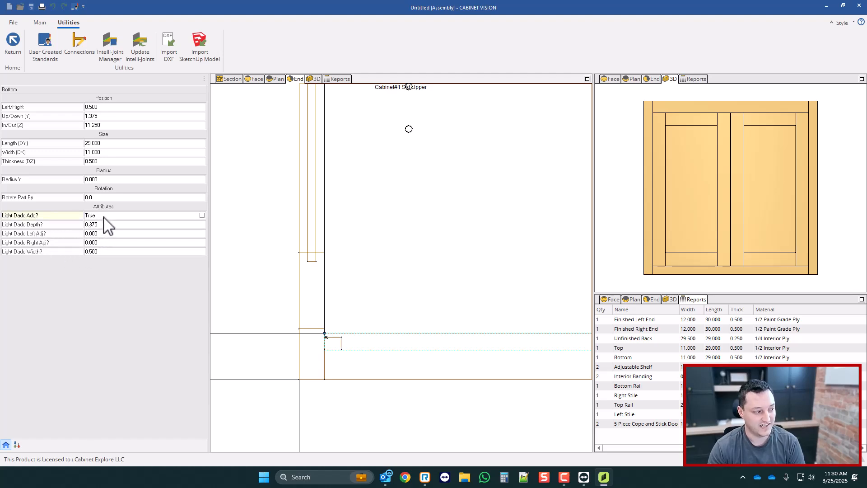
double_click(114, 216)
double_click(115, 215)
- Reopen the Light Dado standard's code and add a line deleting CE_LightDadoDepth to the Else branch
left_click(47, 41)
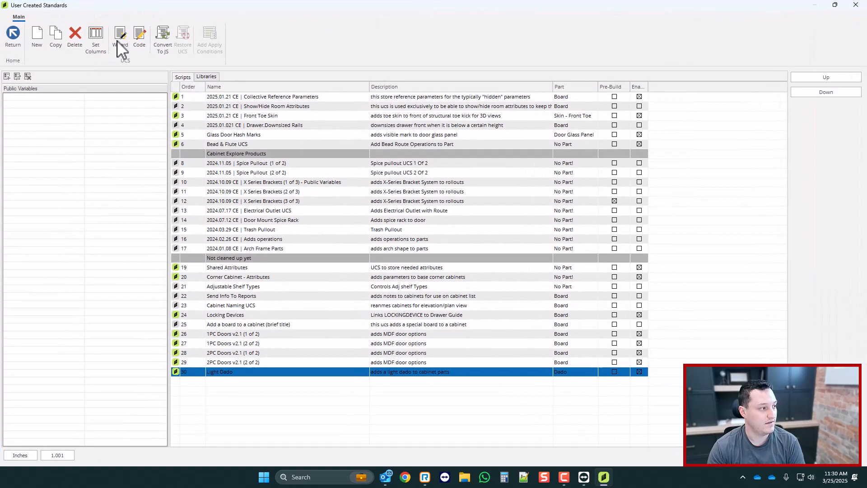
left_click(137, 40)
scroll(156, 185, "down", 6)
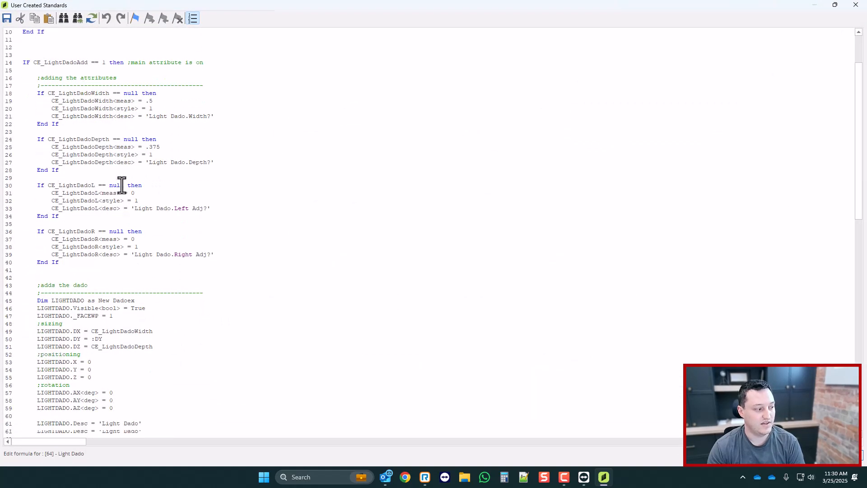
scroll(136, 400, "down", 1)
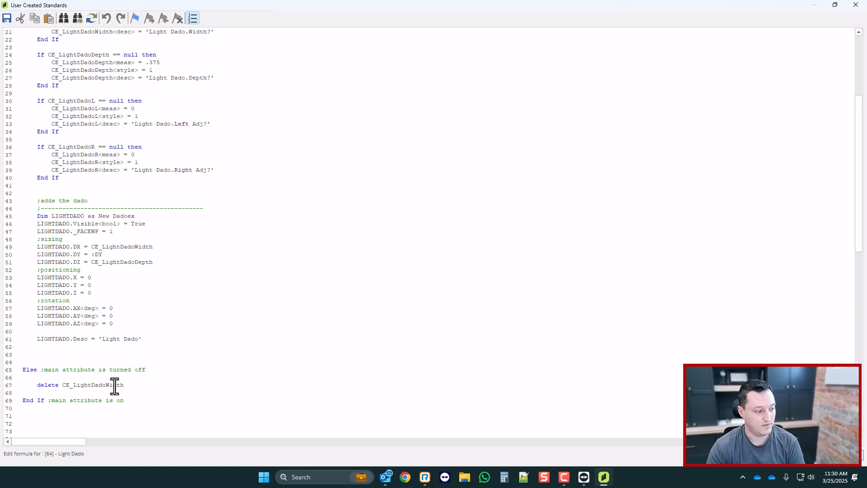
double_click(114, 386)
scroll(136, 364, "up", 3)
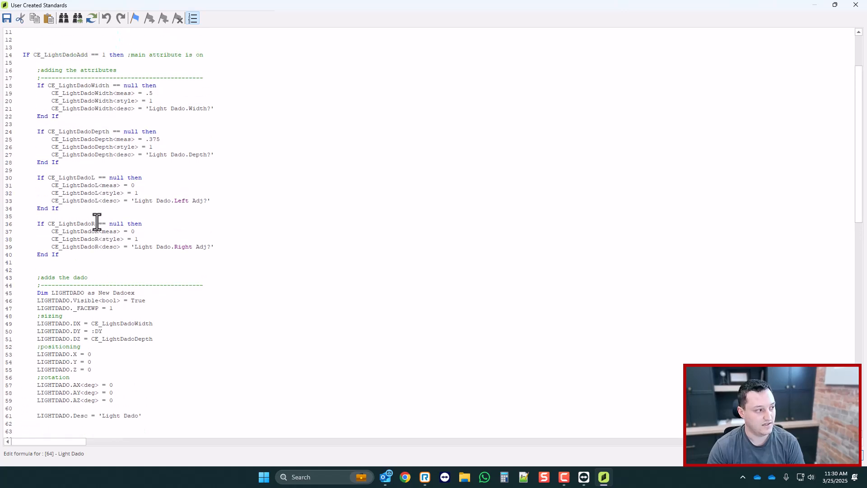
double_click(93, 131)
scroll(116, 248, "down", 5)
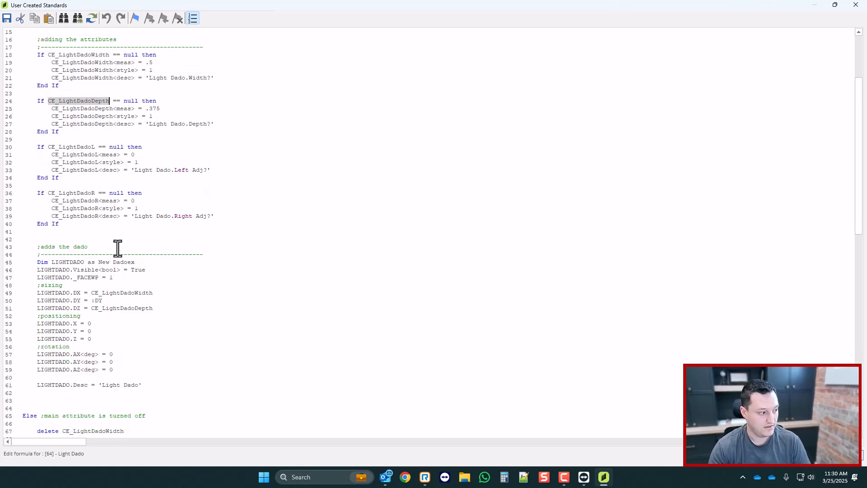
left_click(125, 339)
key("Return")
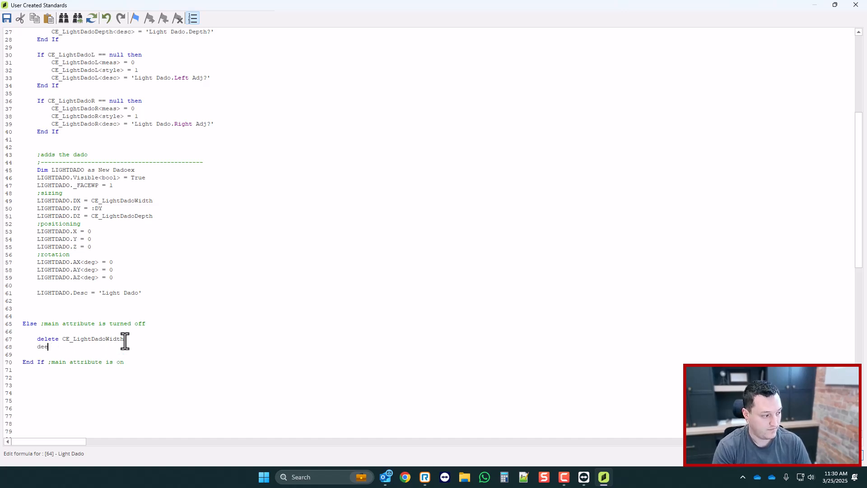
key("Return")
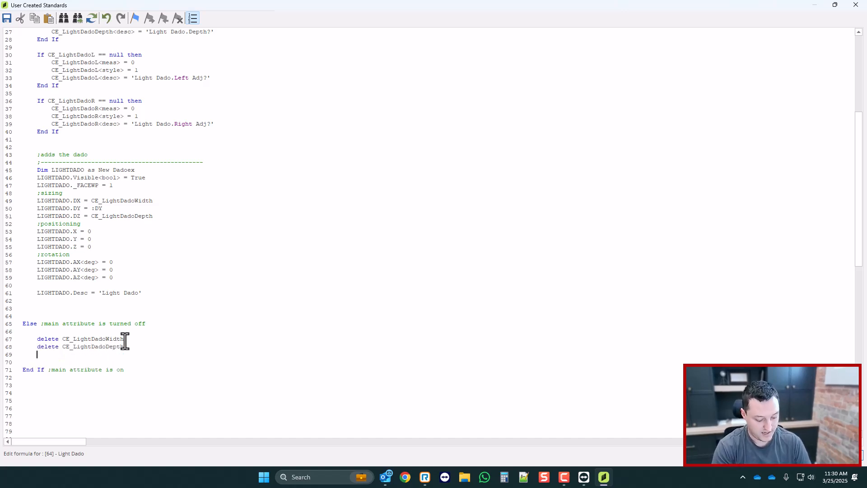
- Add lines deleting CE_LightDadoL and CE_LightDadoR to the Else branch, below the CE_LightDadoDepth deletion
scroll(27, 90, "up", 1)
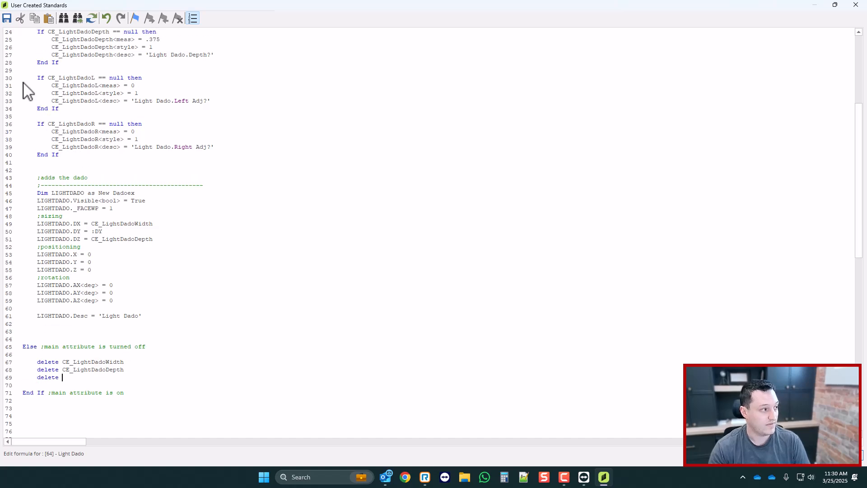
double_click(71, 77)
key("ctrl+c")
left_click(65, 381)
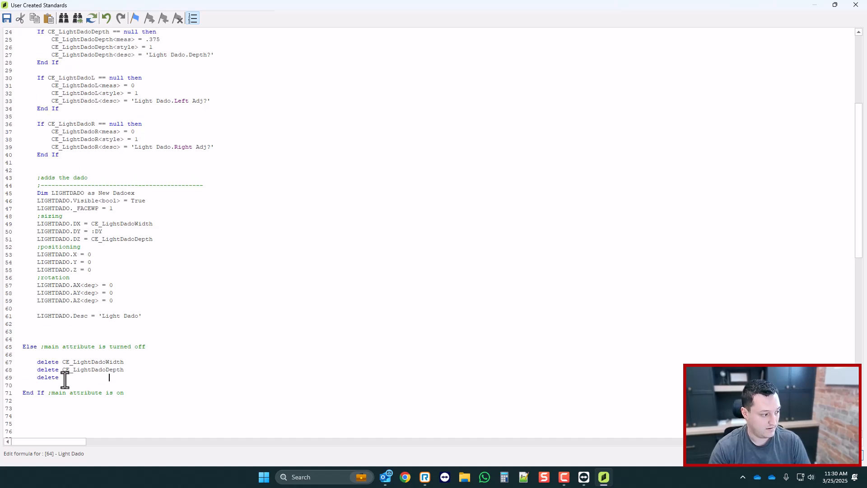
key("ctrl+v")
key("Return")
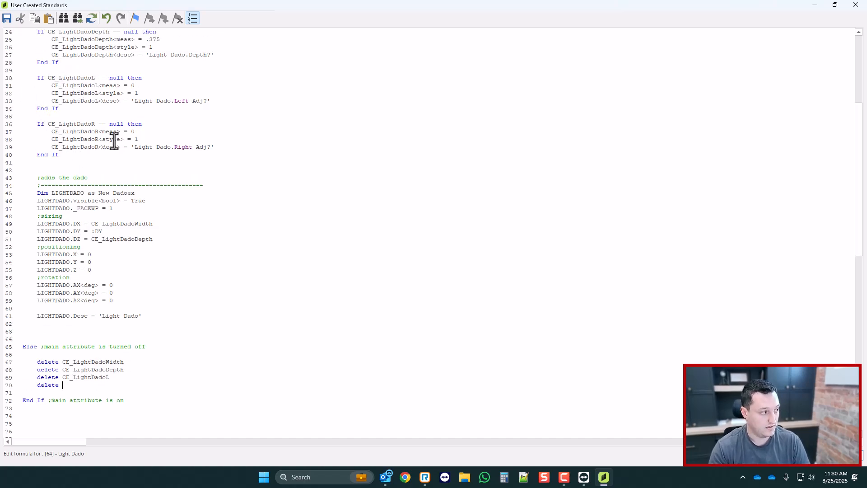
double_click(84, 124)
key("ctrl+c")
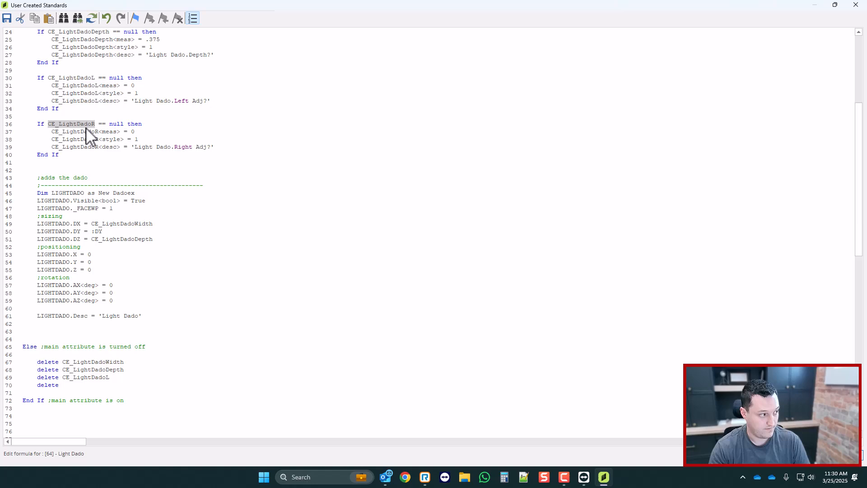
left_click(72, 385)
key("ctrl+v")
- Save and close the Light Dado standard, and select the cabinet's Bottom part in the end view
left_click(852, 4)
key("Return")
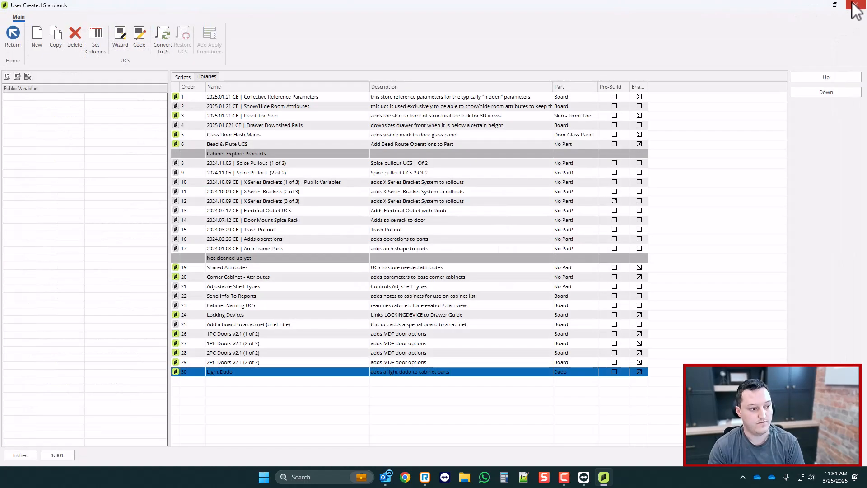
left_click(851, 4)
left_click(361, 343)
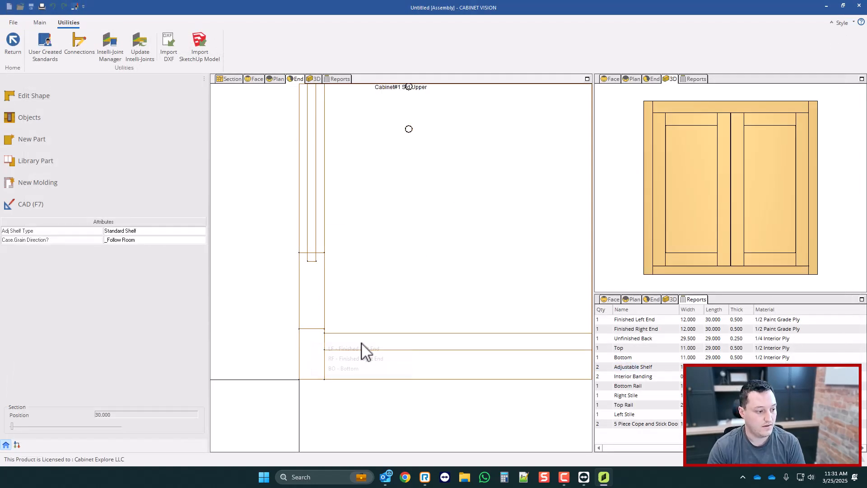
left_click(350, 369)
- Switch Light Dado.Add? off and on for the Bottom part to test that its attributes and dado follow, ending at False
left_click(115, 215)
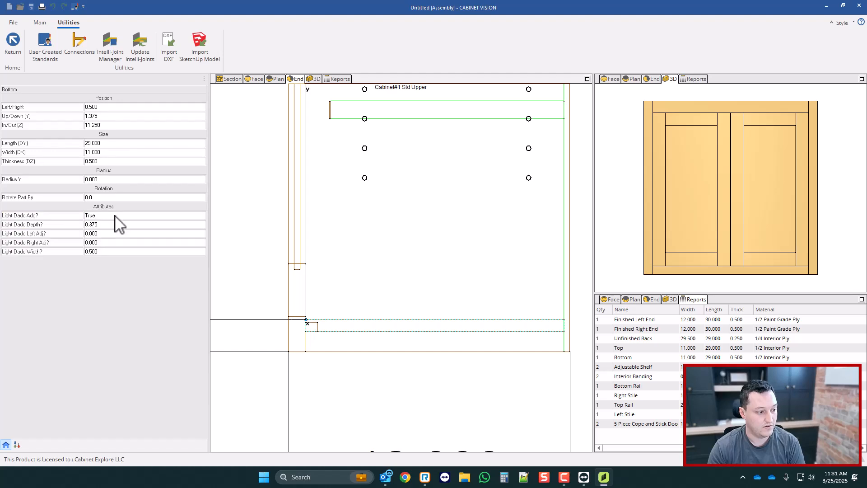
left_click(115, 215)
scroll(338, 330, "up", 2)
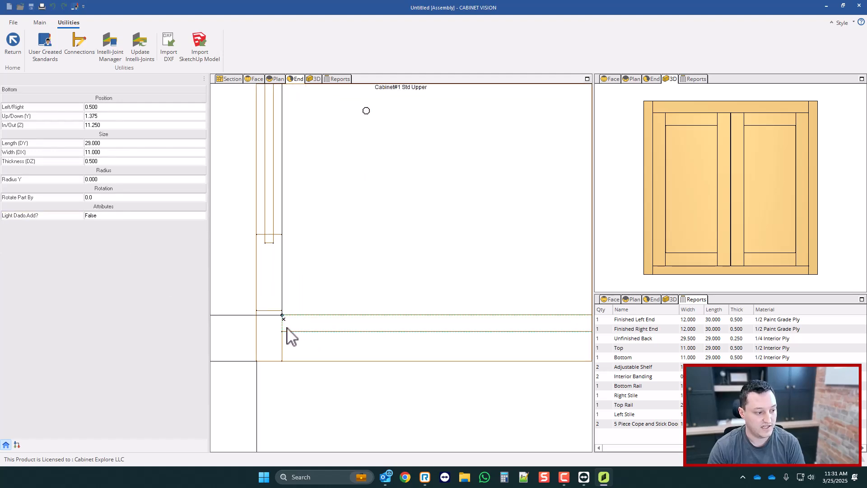
left_click(138, 218)
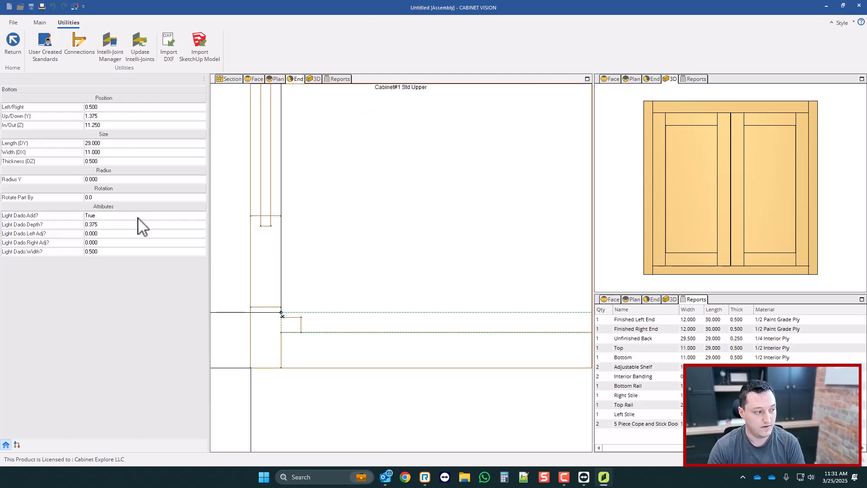
left_click(137, 217)
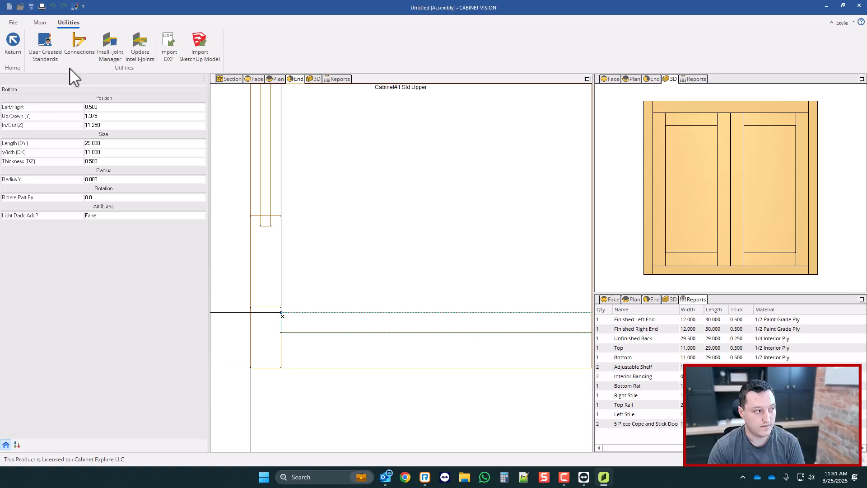
- Examine the code block in the Light Dado standard that runs when CE_LightDadoAdd equals 1
left_click(49, 51)
left_click(137, 35)
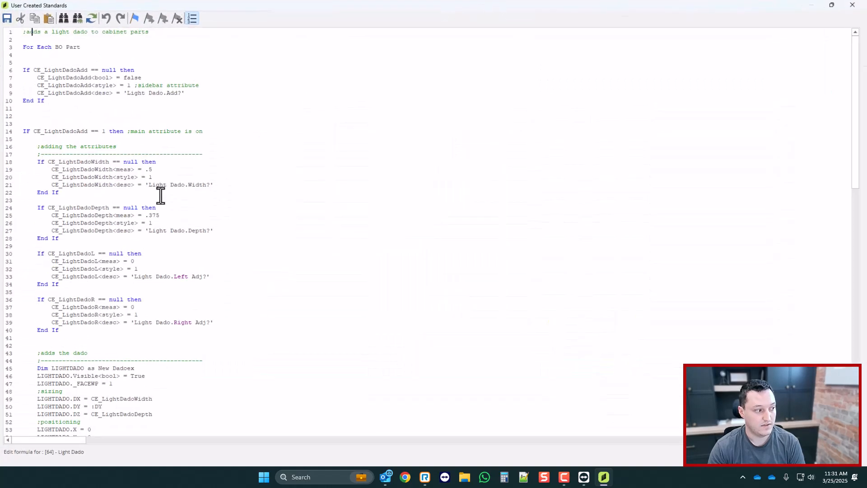
scroll(154, 194, "down", 1)
scroll(54, 122, "down", 2)
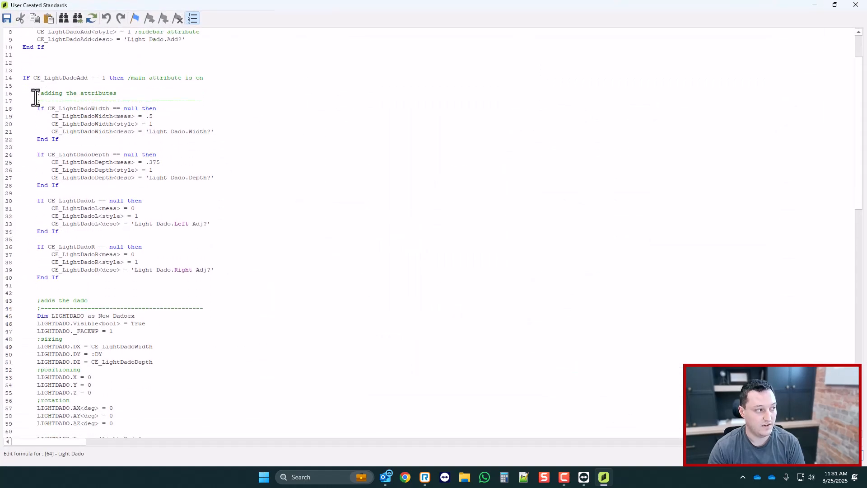
left_click_drag(26, 85, 202, 376)
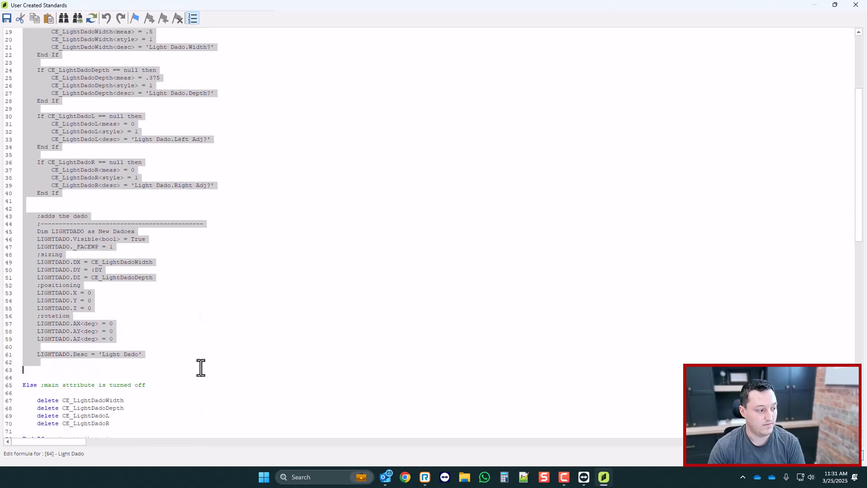
scroll(53, 344, "up", 3)
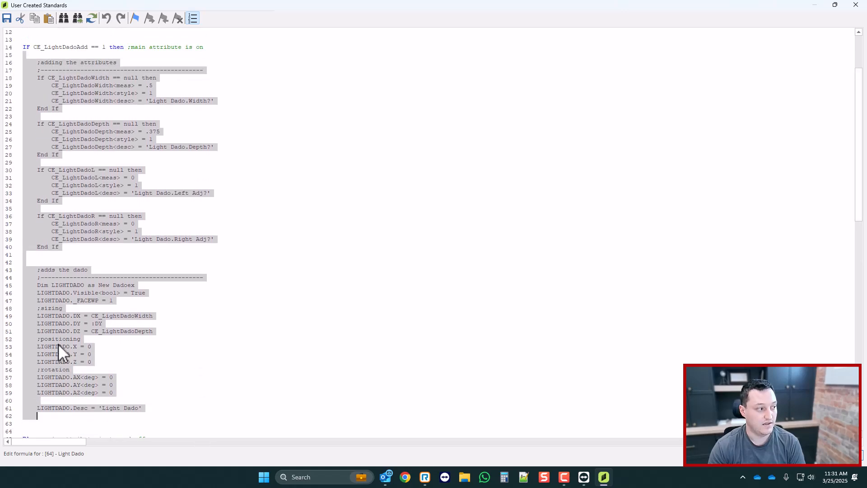
scroll(83, 229, "down", 3)
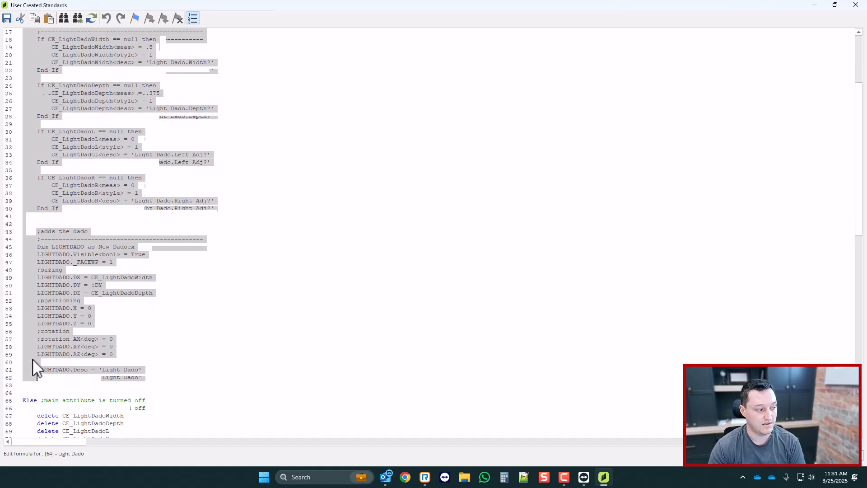
scroll(32, 359, "up", 3)
- Close the Light Dado standard and set the Bottom part's Light Dado.Add? attribute to True
left_click(855, 5)
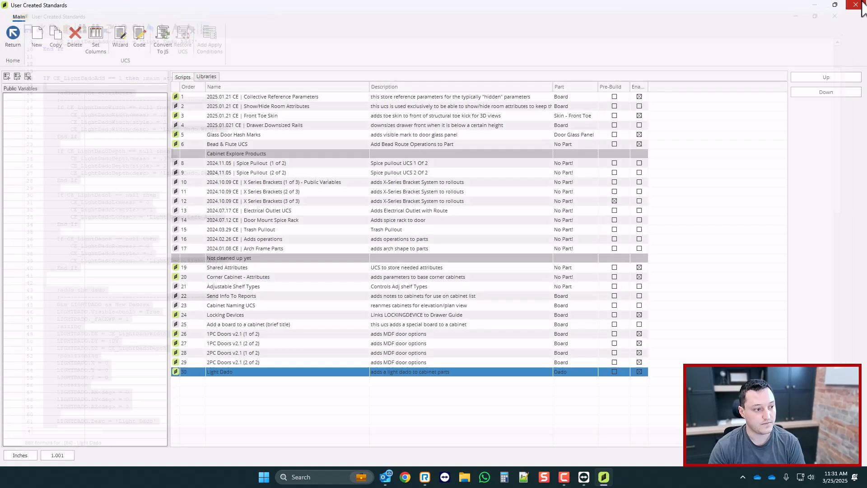
left_click(856, 3)
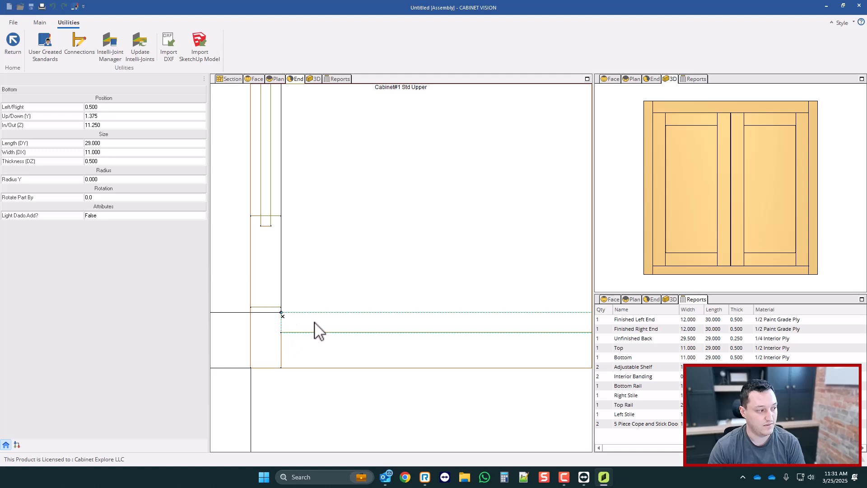
double_click(124, 215)
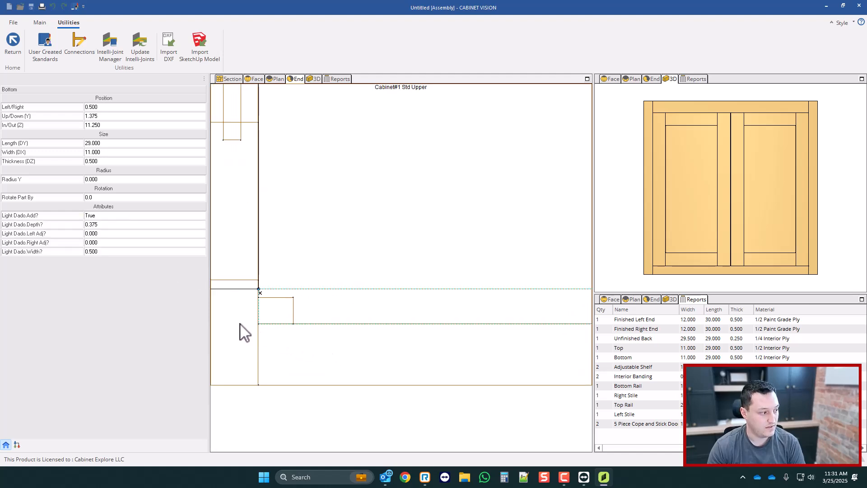
- Try a Light Dado.Width? of 1 and a Light Dado.Depth? of .25 on the Bottom part
left_click(132, 251)
type("1")
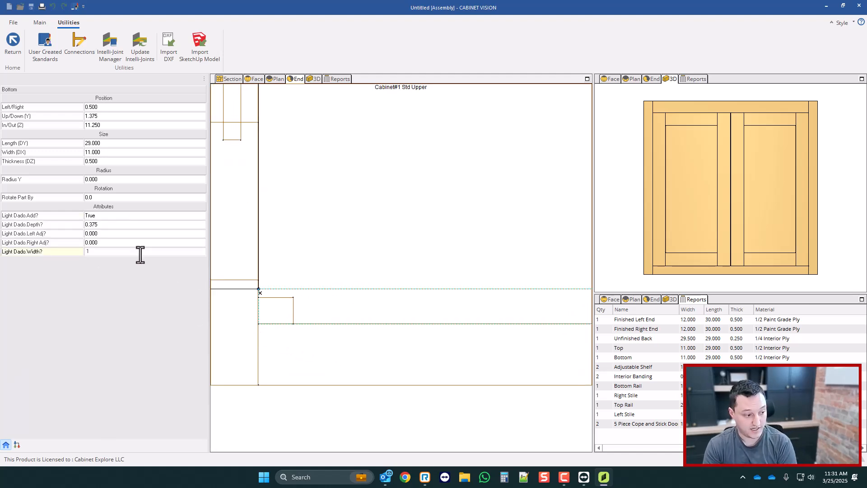
key("Return")
left_click(96, 224)
type(".25")
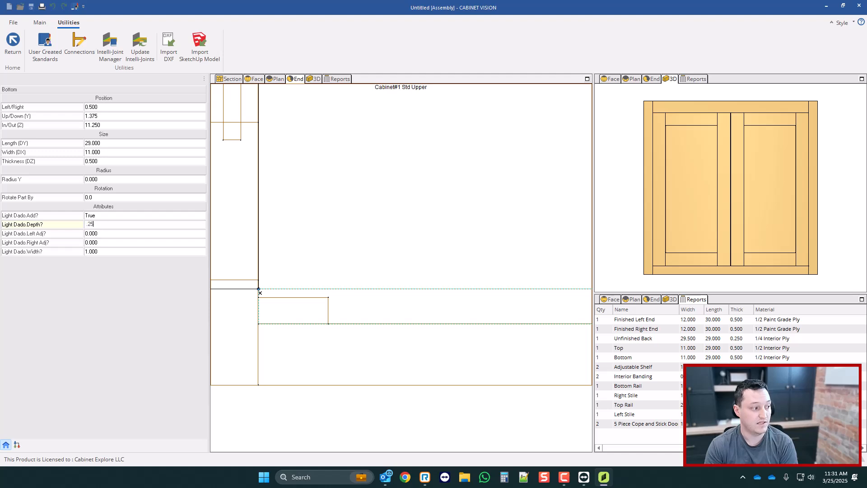
key("Return")
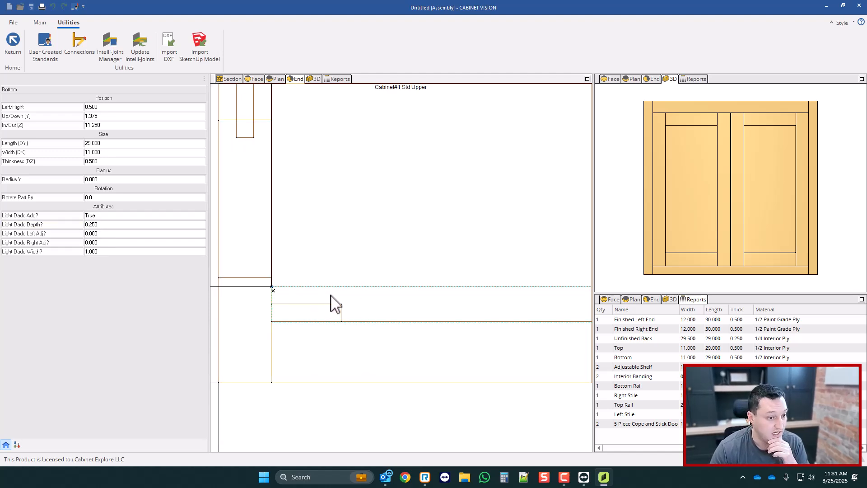
scroll(333, 302, "down", 1)
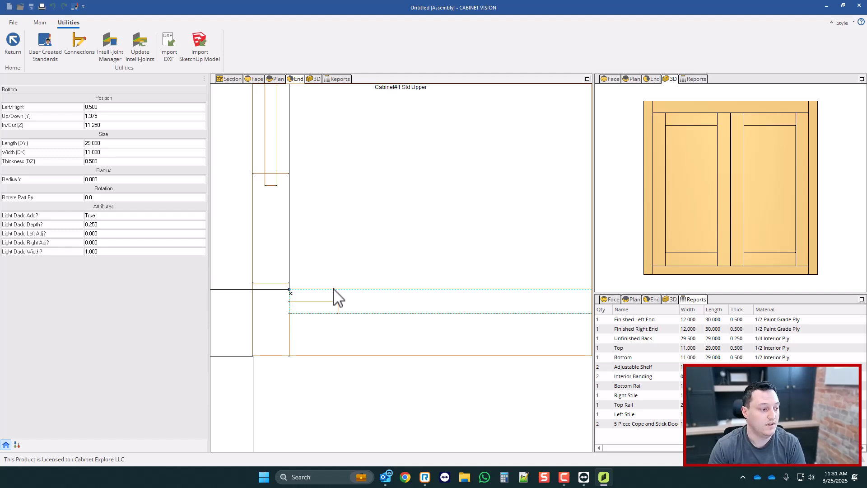
scroll(336, 296, "down", 2)
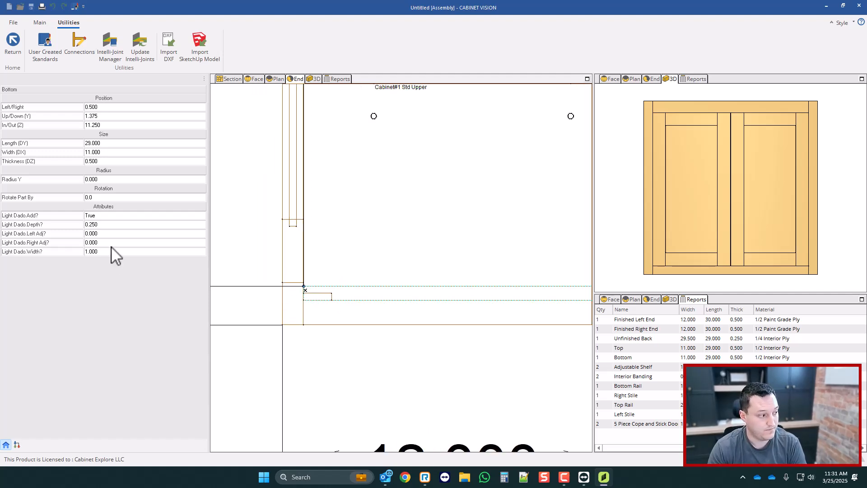
- Set the Bottom part's Light Dado.Width? to .5 and check the dado's position at the front edge
type(".5")
key("Return")
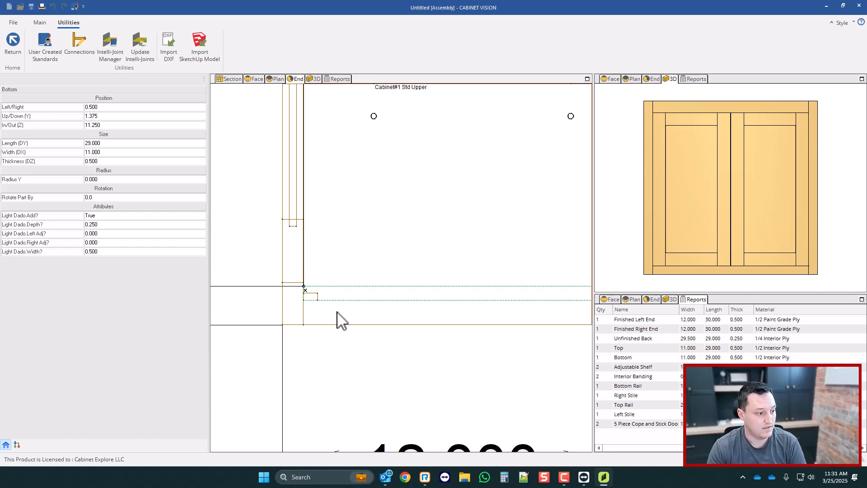
scroll(325, 311, "up", 1)
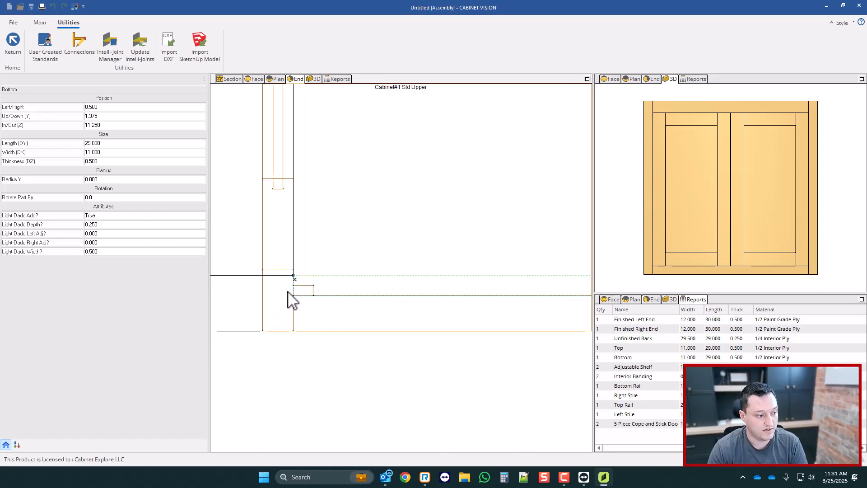
scroll(298, 291, "down", 1)
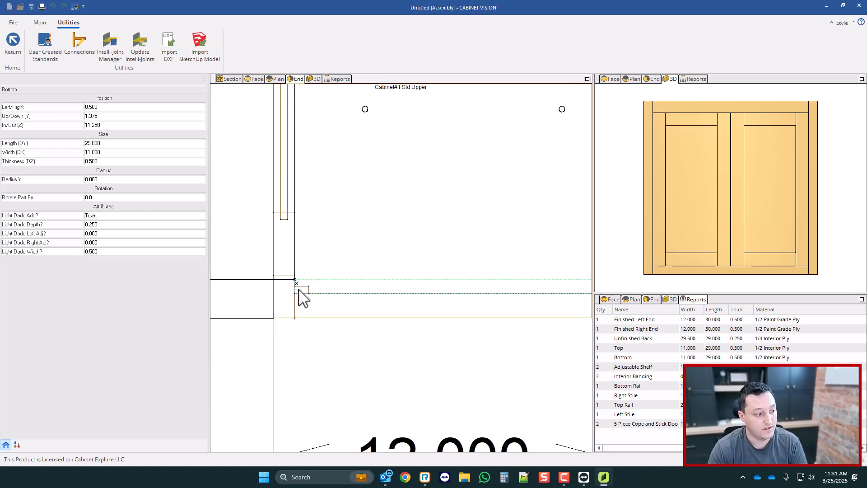
- Open the Light Dado standard's code and duplicate the CE_LightDadoDepth attribute block directly below the original
left_click(45, 45)
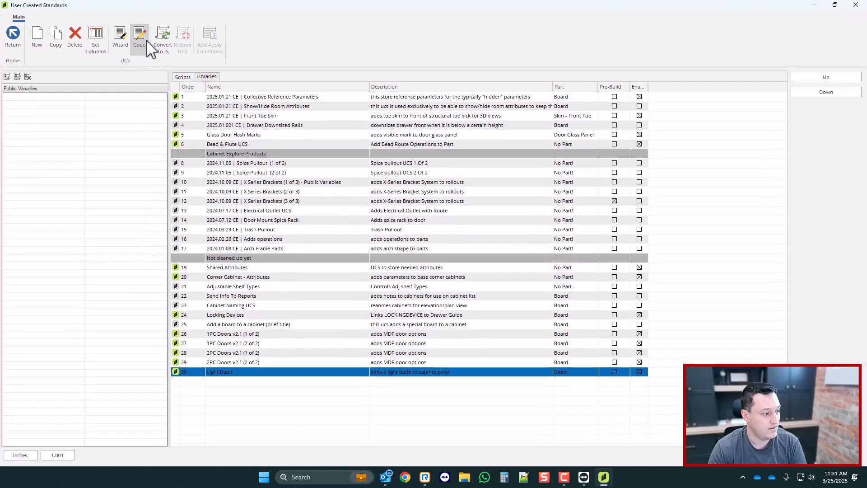
left_click(146, 37)
scroll(219, 252, "down", 5)
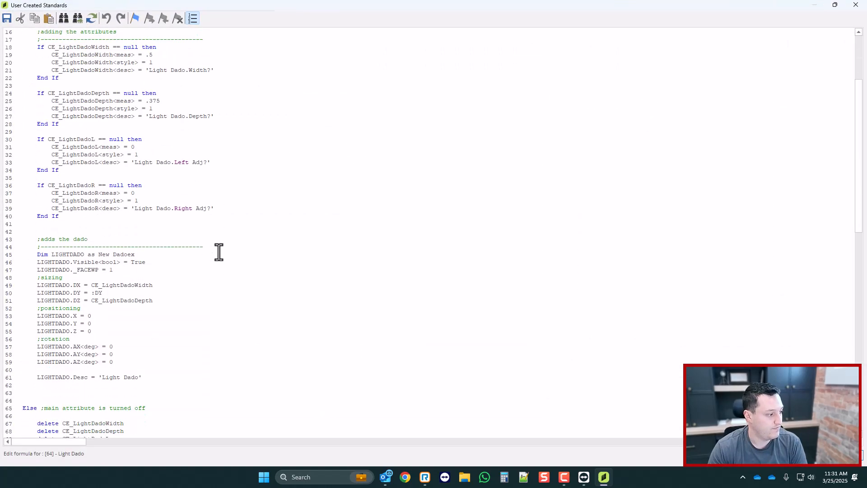
scroll(91, 277, "up", 2)
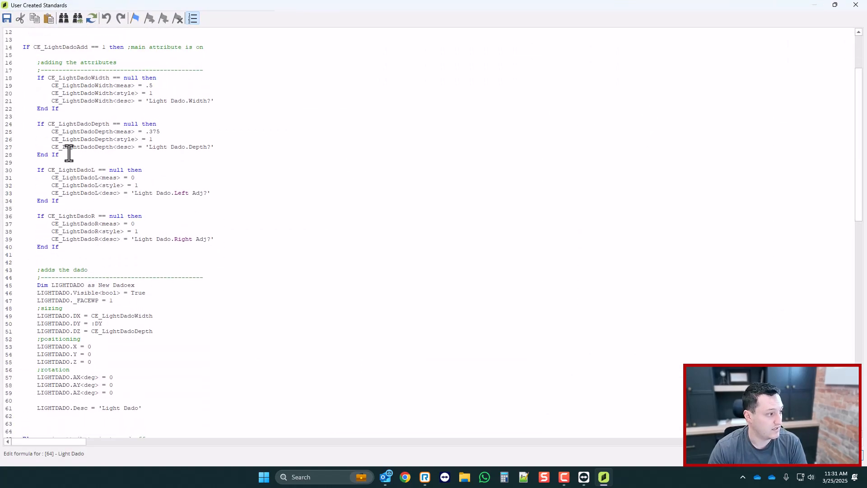
left_click_drag(66, 157, 41, 127)
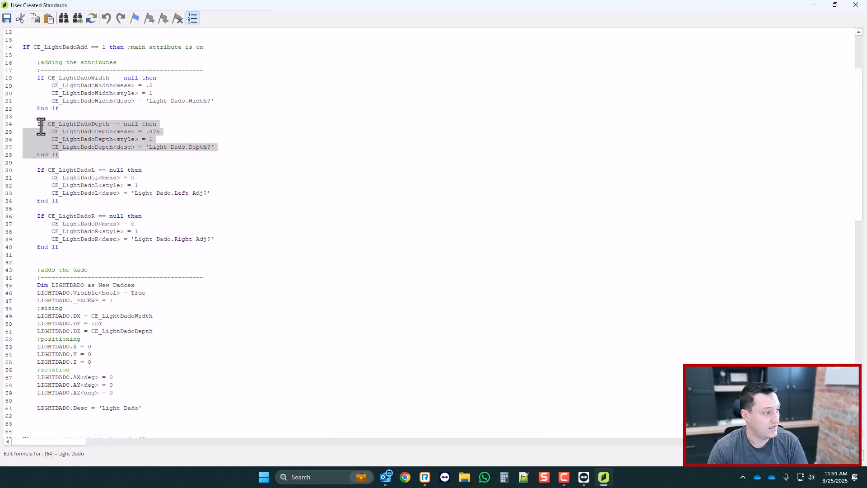
left_click(66, 155)
key("Return")
key("Return")
type("If CE_LightDadoDepth == null then         CE_LightDadoDepth<meas> = .375         CE_LightDadoDepth<style> = 1         CE_LightDadoDepth<desc> = 'Light Dado.Depth?'     End If")
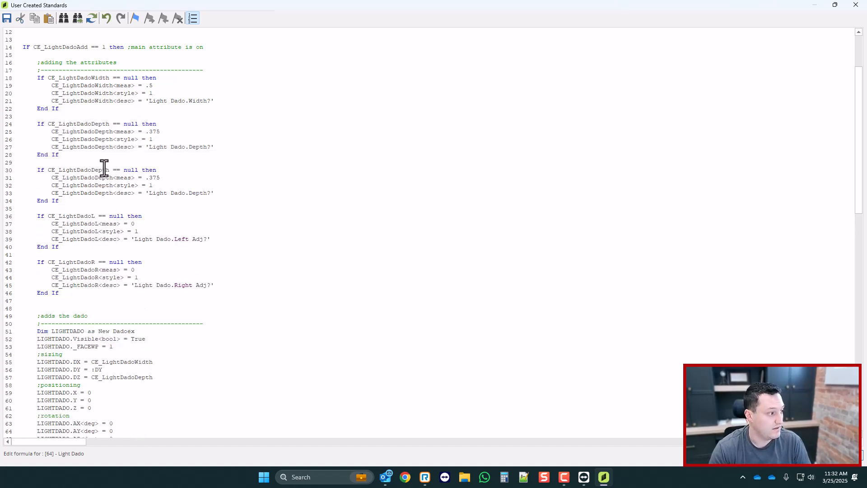
- Rename the variable in all four lines of the duplicated attribute block to CE_LightDadoFromFront
left_click_drag(105, 170, 93, 169)
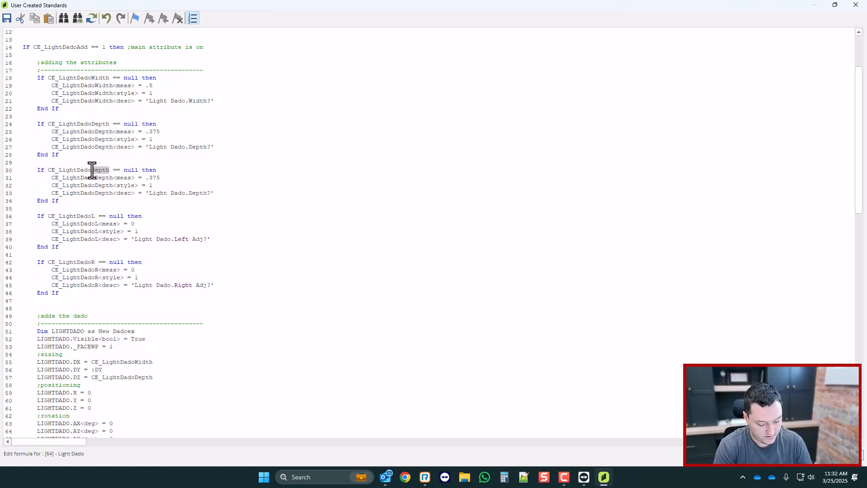
type("FromFron")
double_click(92, 170)
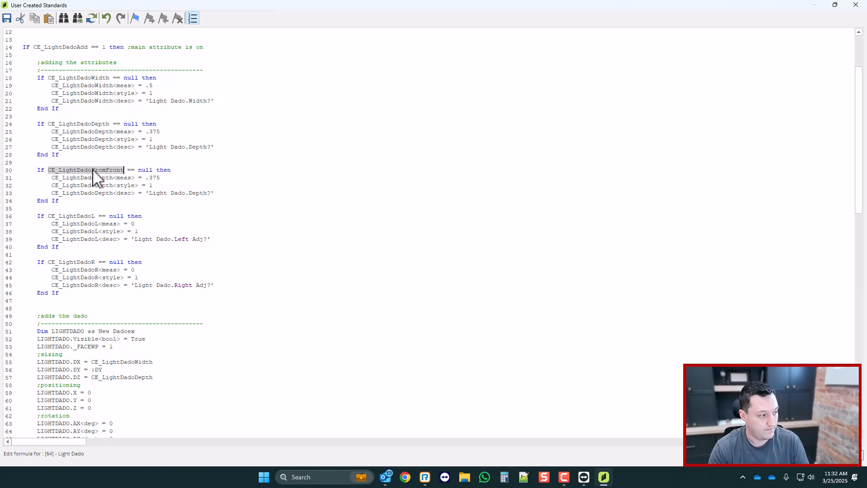
key("ctrl+c")
double_click(74, 177)
key("ctrl+v")
double_click(76, 185)
key("ctrl+v")
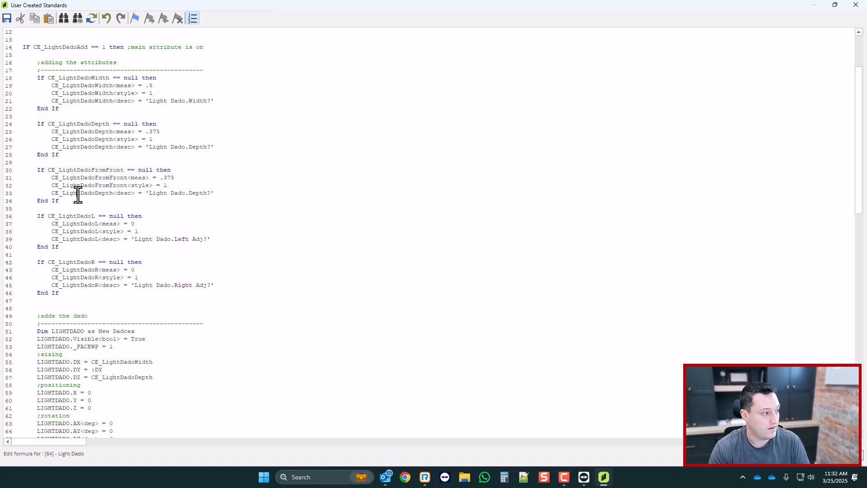
double_click(77, 193)
key("ctrl+v")
- Set the CE_LightDadoFromFront description to 'Light Dado.From Front?' and its default measurement to 2
double_click(213, 193)
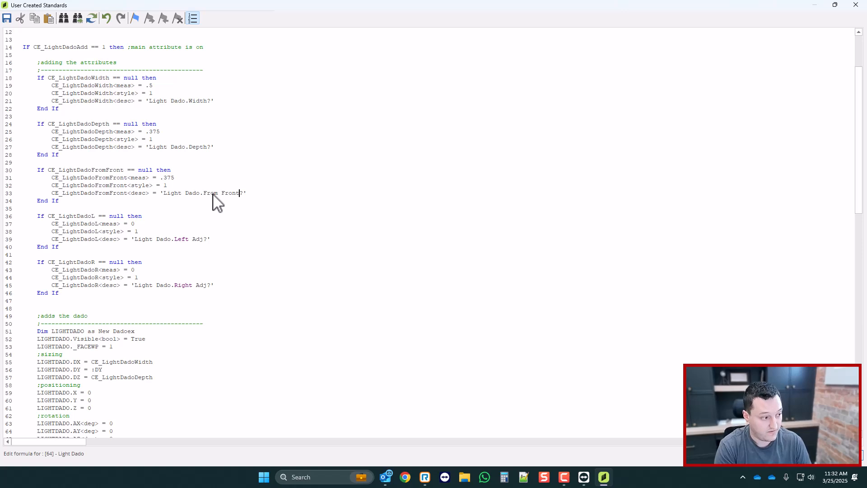
left_click_drag(175, 177, 162, 178)
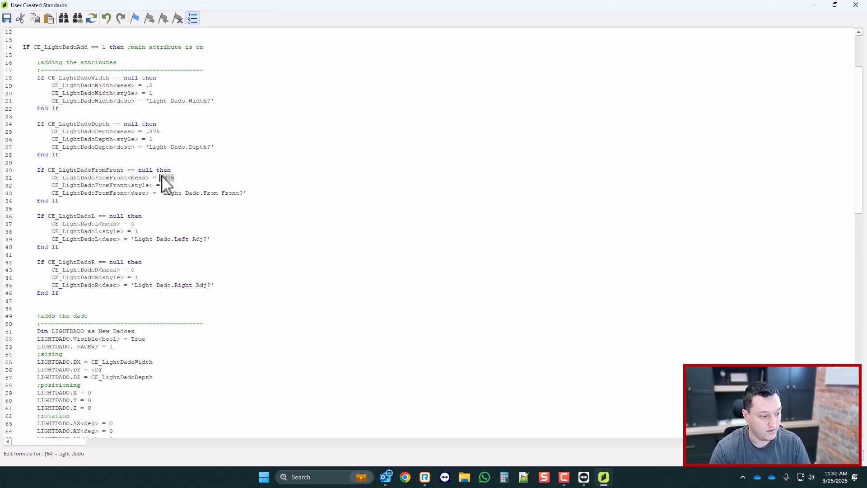
scroll(78, 188, "down", 2)
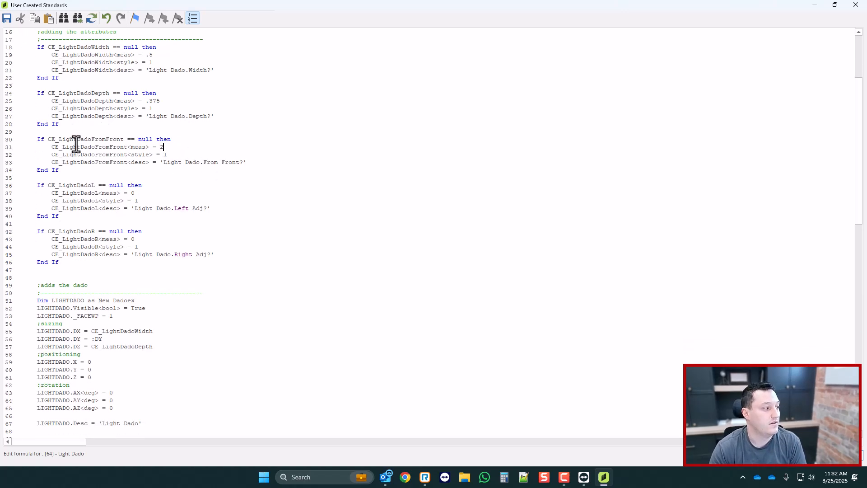
- Add the line "delete CE_LightDadoFromFront" after the CE_LightDadoDepth deletion in the Else section
double_click(81, 140)
scroll(102, 200, "down", 8)
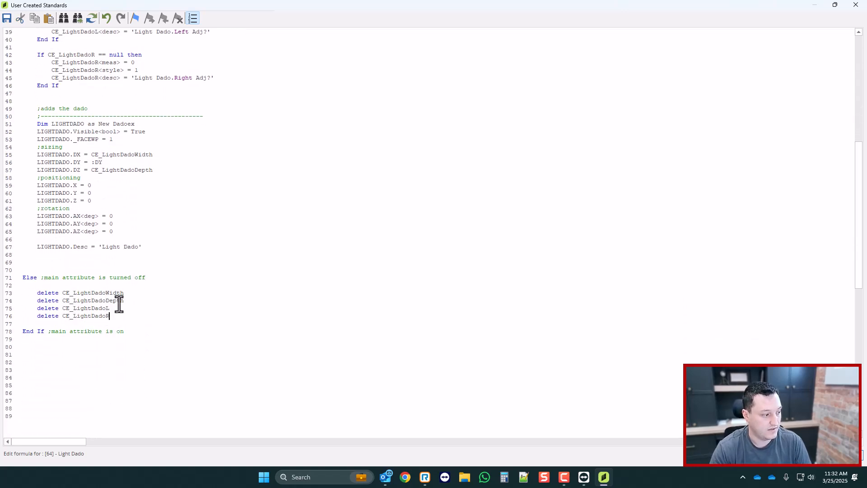
key("Return")
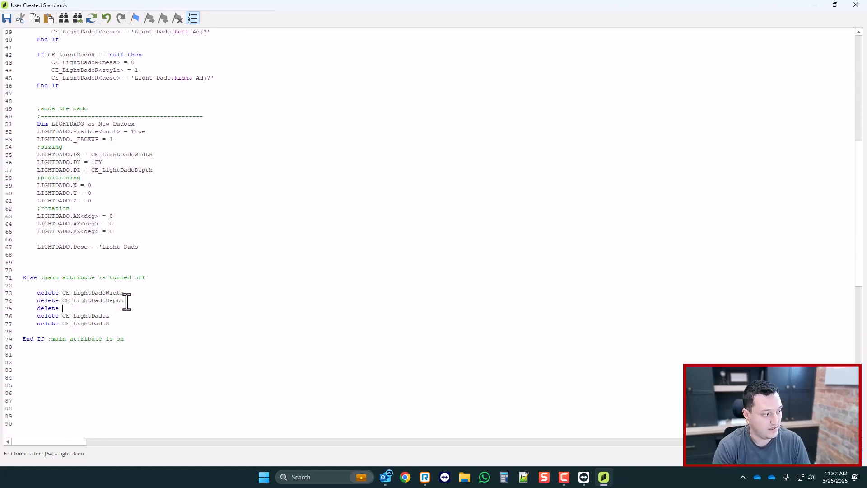
type("delete")
key("ctrl+v")
scroll(128, 301, "up", 1)
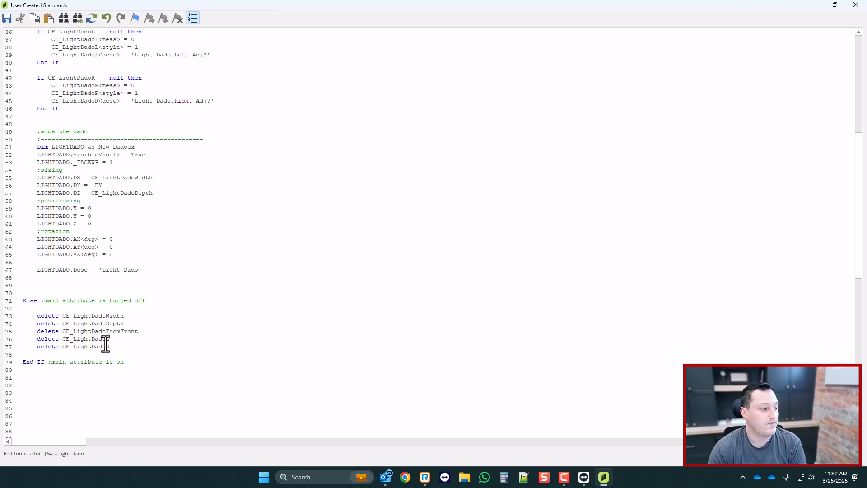
left_click_drag(111, 347, 24, 316)
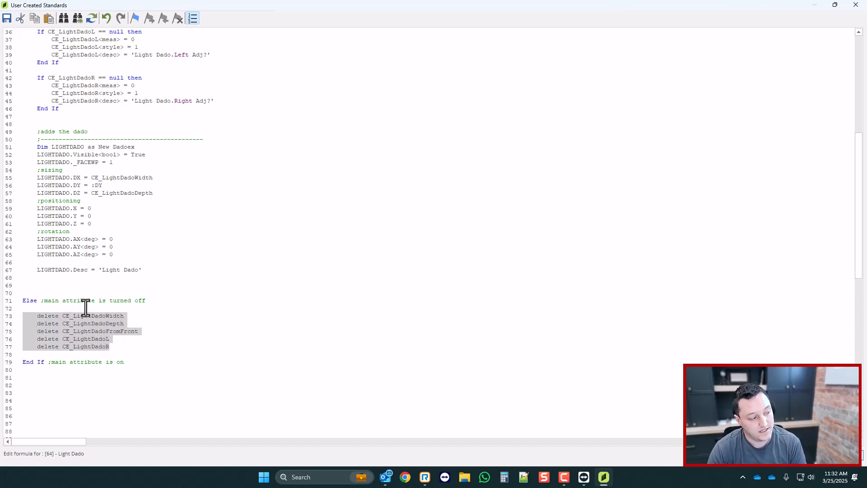
left_click(115, 347)
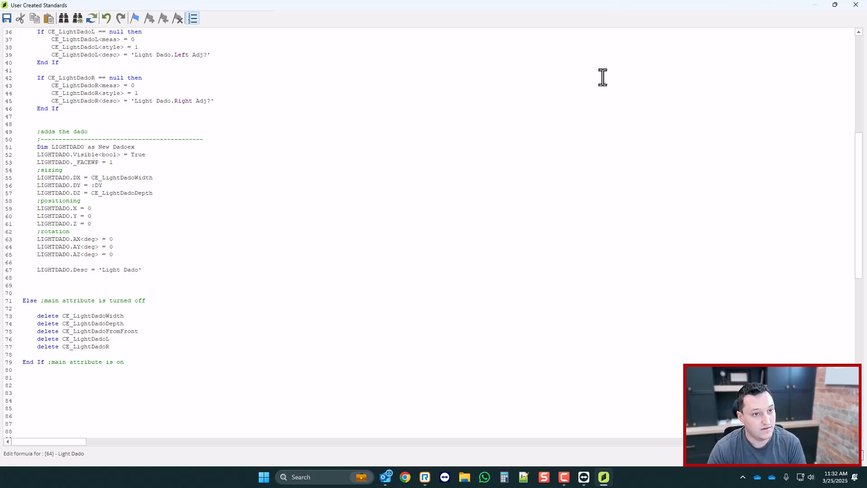
scroll(53, 210, "up", 1)
left_click_drag(114, 364, 36, 332)
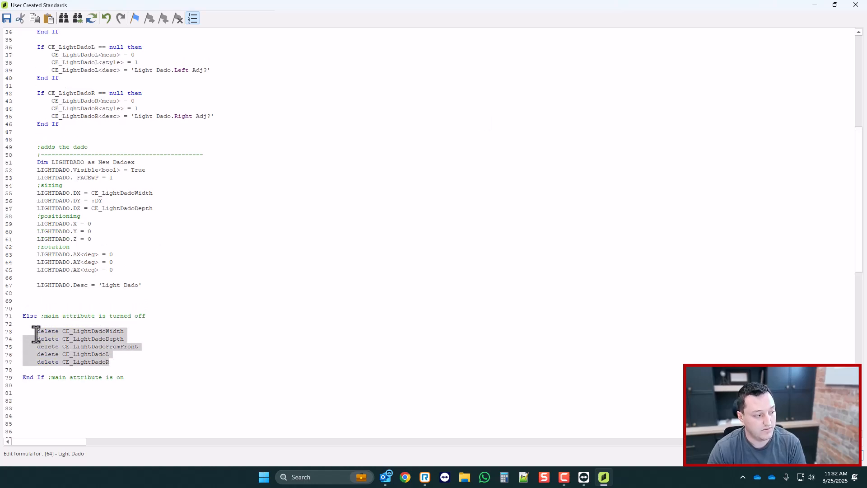
- Save and close the edited Light Dado standard, and reselect the Bottom part in the end view
left_click(856, 5)
key("Return")
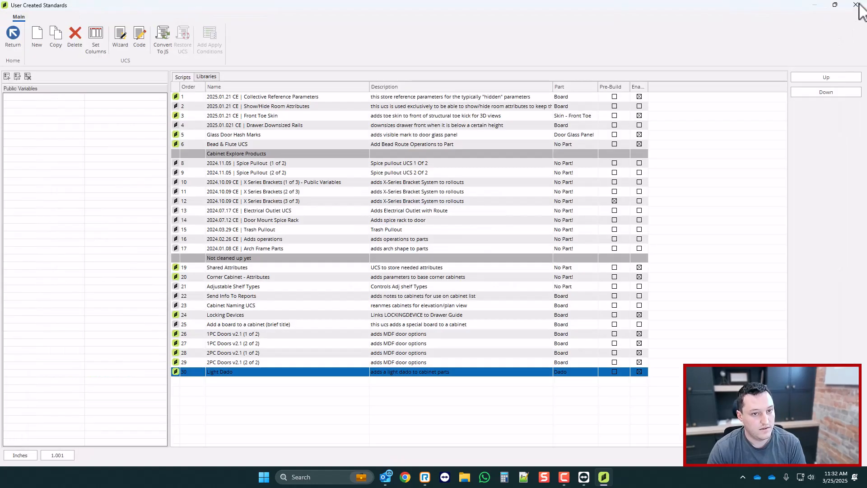
left_click(859, 6)
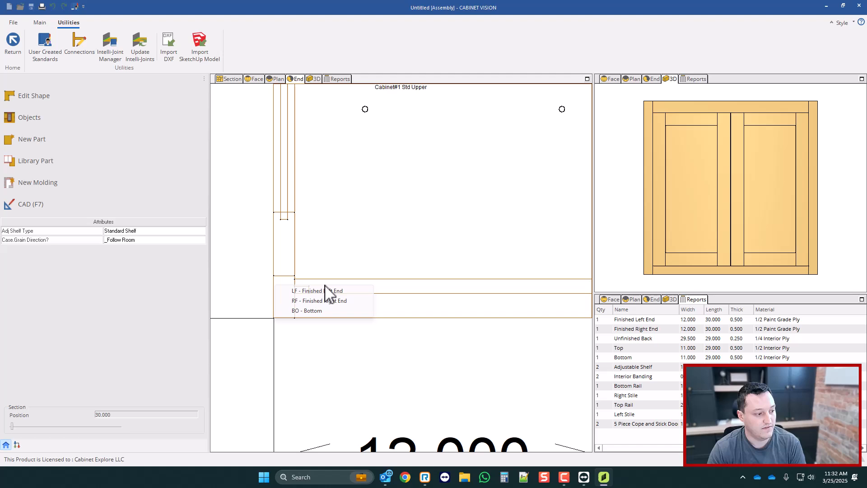
left_click(309, 312)
- Switch Light Dado.Add? off and on for the Bottom part, ending at True, to test the new From Front attribute
double_click(96, 215)
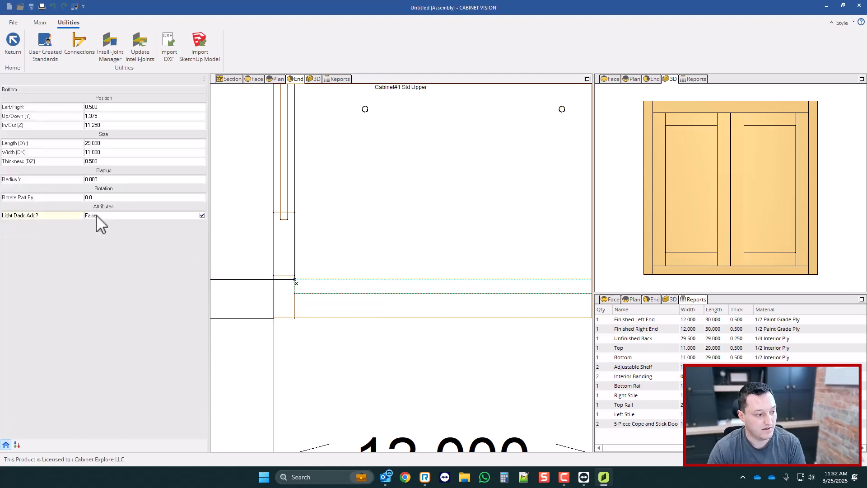
double_click(96, 215)
left_click(96, 214)
left_click(97, 216)
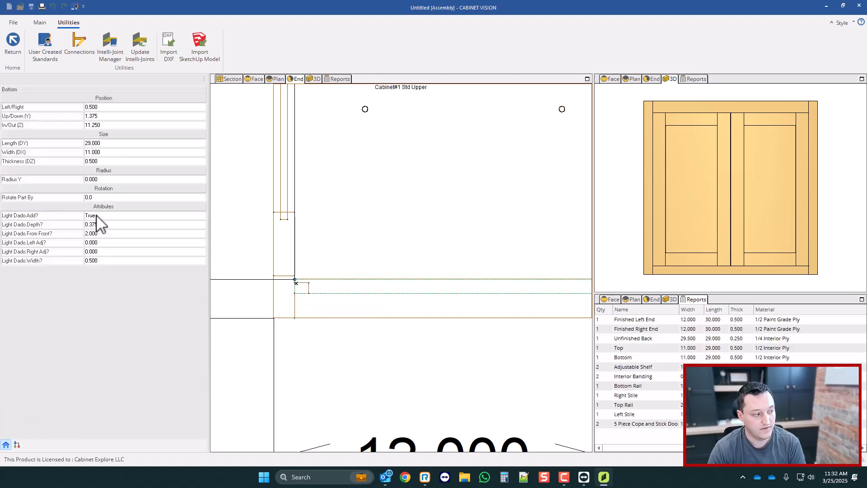
scroll(271, 324, "down", 1)
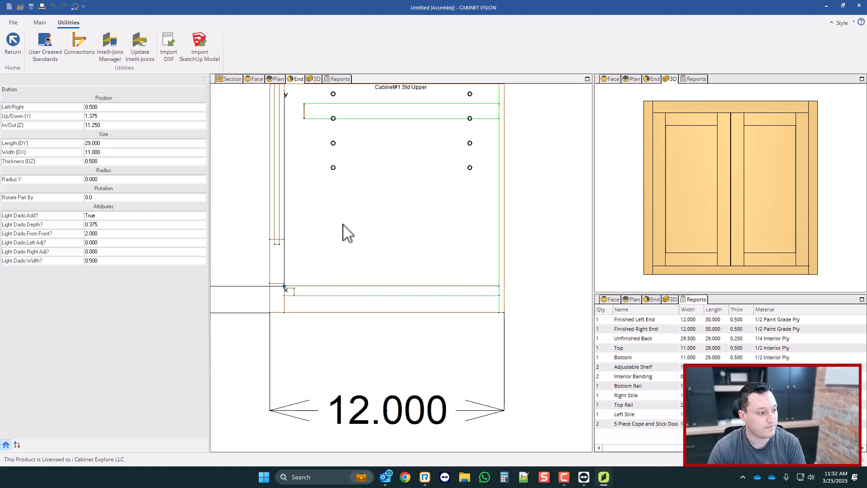
scroll(342, 224, "up", 1)
- Test the Bottom part's Light Dado.From Front? attribute with a value of 4, and return it to 2
left_click(110, 234)
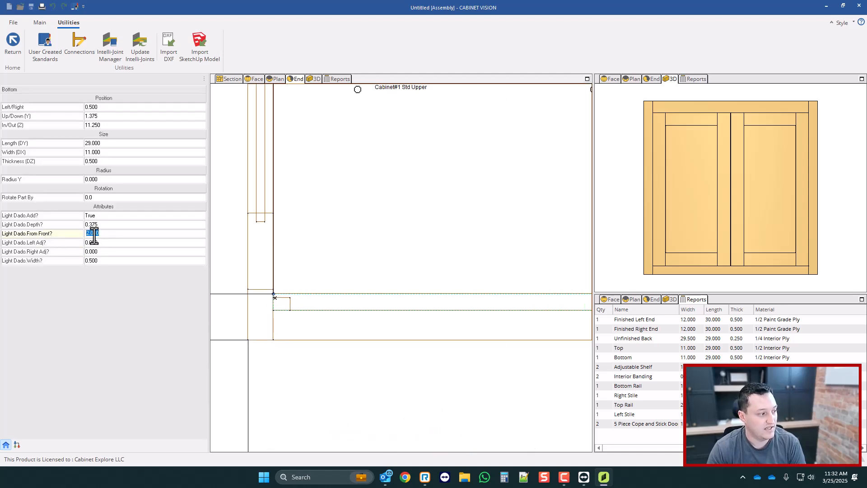
type("4")
key("Return")
left_click(96, 235)
type("2")
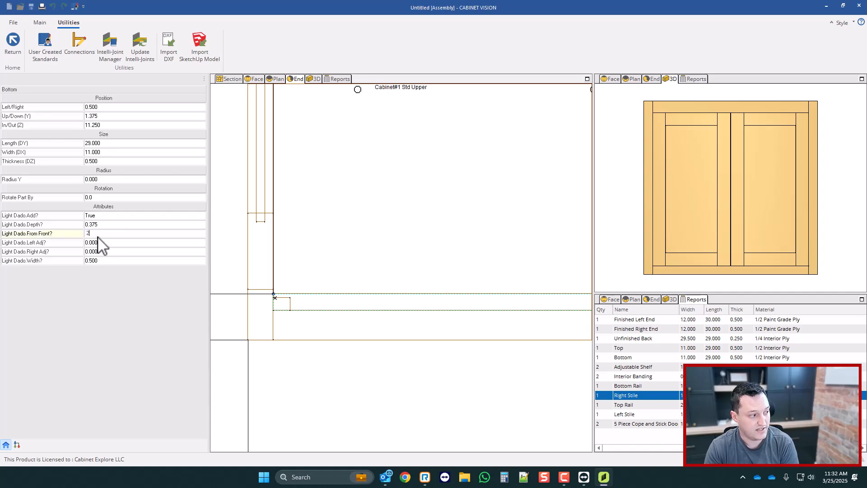
key("Return")
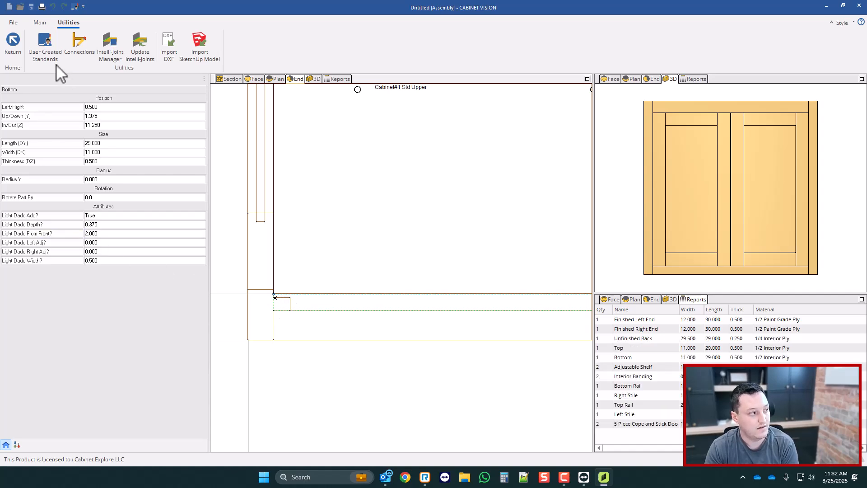
- In the Light Dado standard's code, set LIGHTDADO.X to CE_LightDadoFromFront, and save and close the standard
left_click(44, 47)
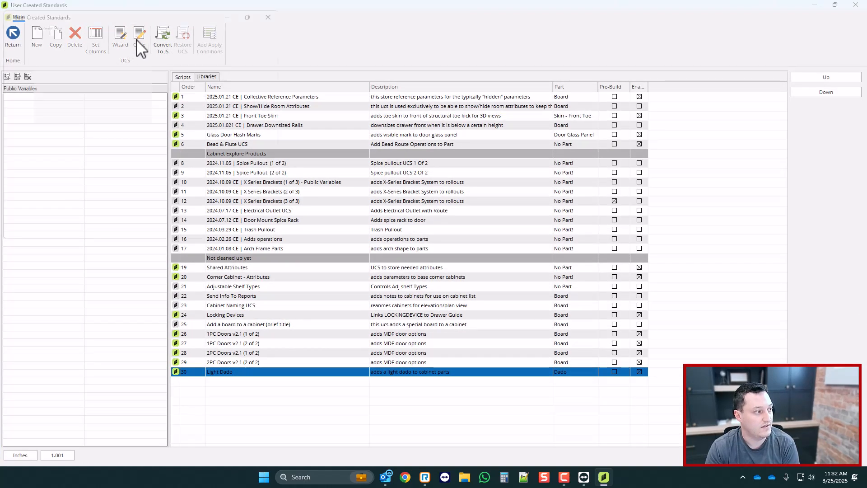
left_click(141, 52)
scroll(117, 121, "down", 2)
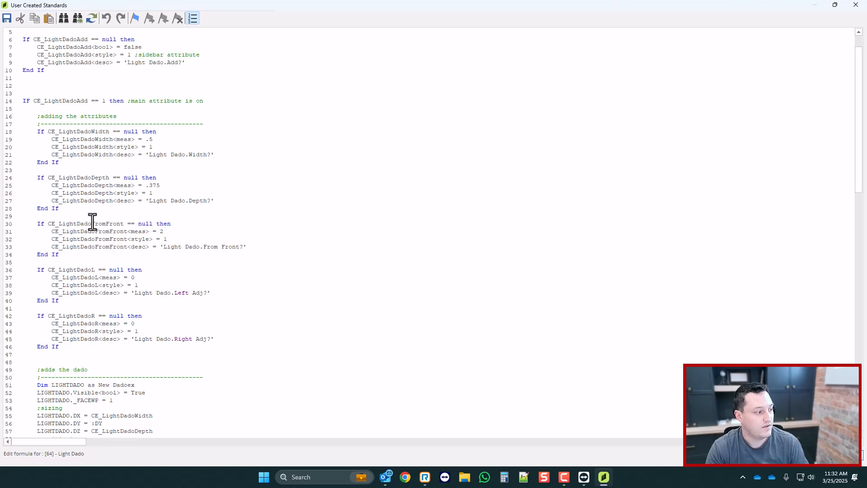
double_click(100, 224)
key("ctrl+c")
scroll(130, 232, "down", 7)
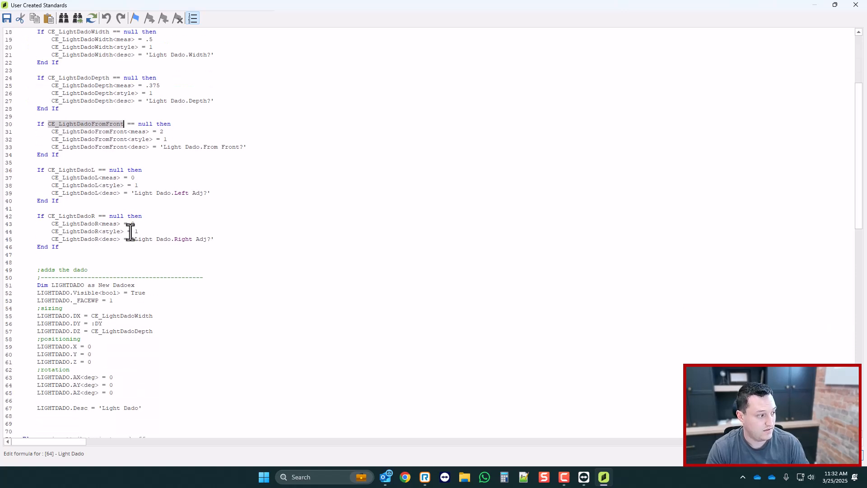
left_click(90, 279)
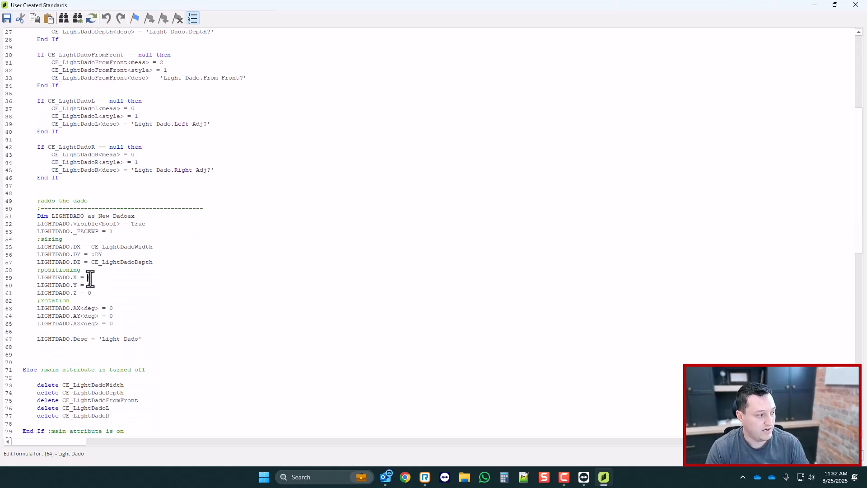
key("ctrl+v")
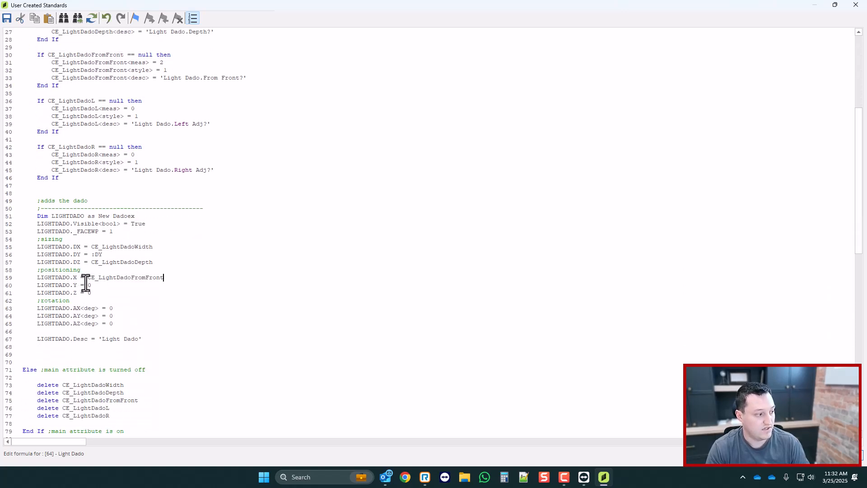
left_click(855, 5)
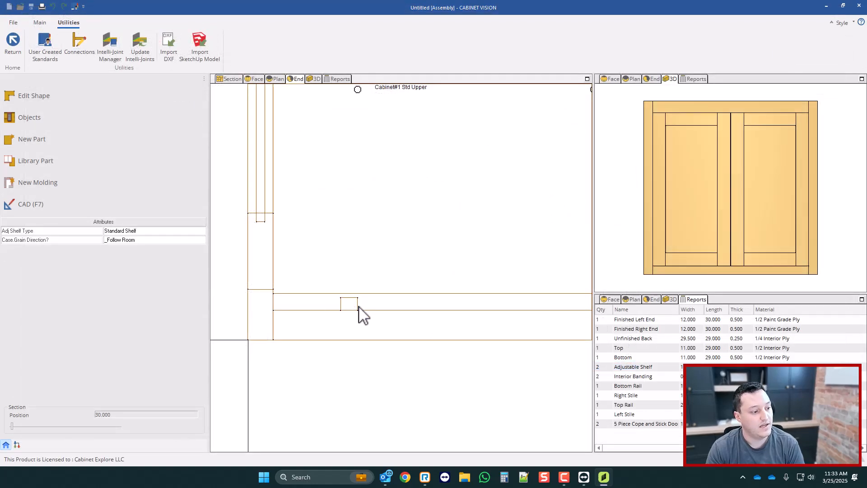
- Select the Bottom part in the end view and set its Light Dado.From Front? attribute to 1, checking the dado in 3D
left_click(382, 305)
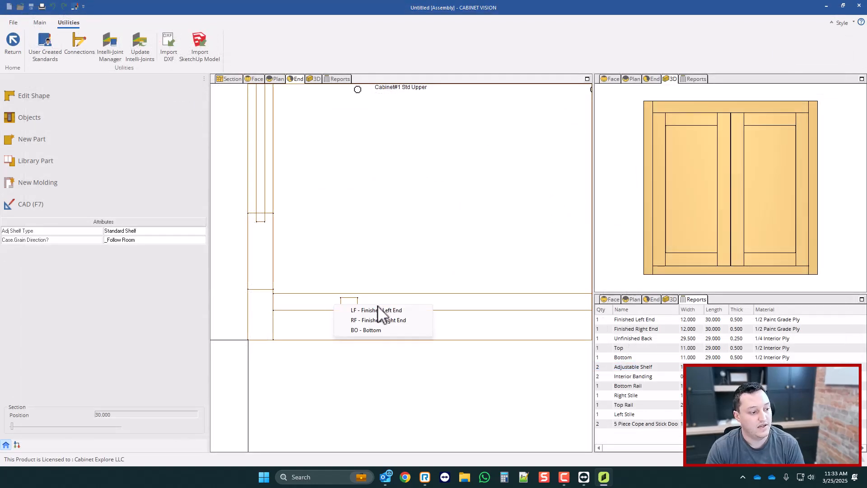
left_click(364, 332)
scroll(400, 289, "up", 1)
left_click(112, 234)
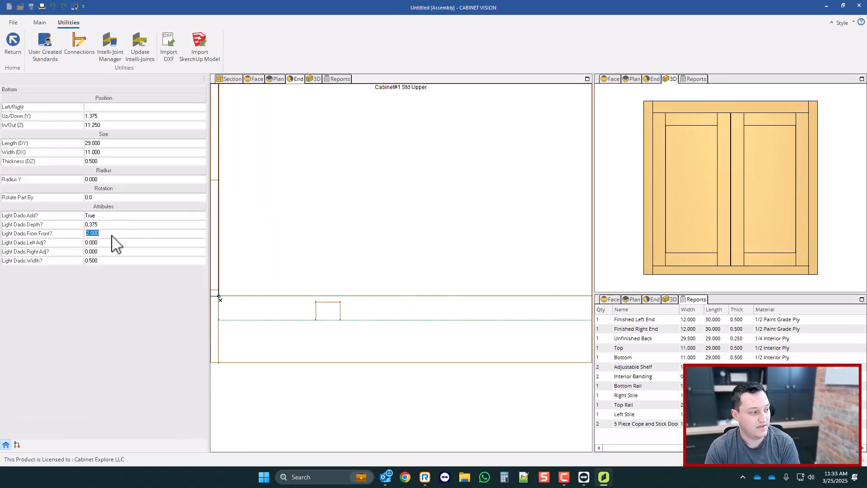
type("1")
key("Return")
scroll(305, 264, "down", 3)
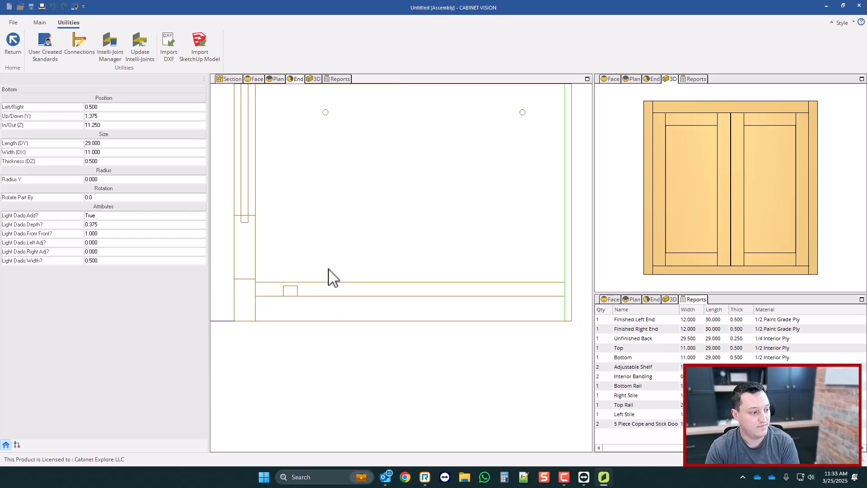
scroll(319, 281, "up", 2)
left_click_drag(740, 231, 771, 183)
- Reselect the Bottom part and set its light dado to 0.745 from front, 0.25 depth and 0.375 width
left_click(357, 296)
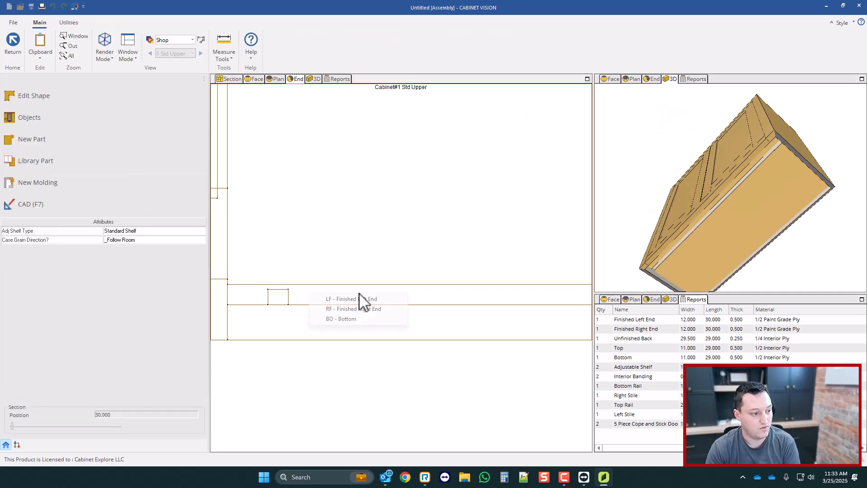
left_click(349, 320)
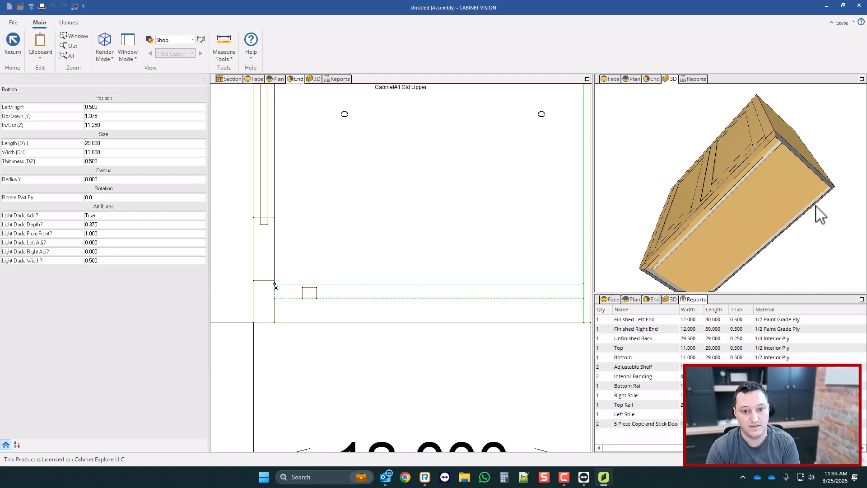
left_click(784, 183)
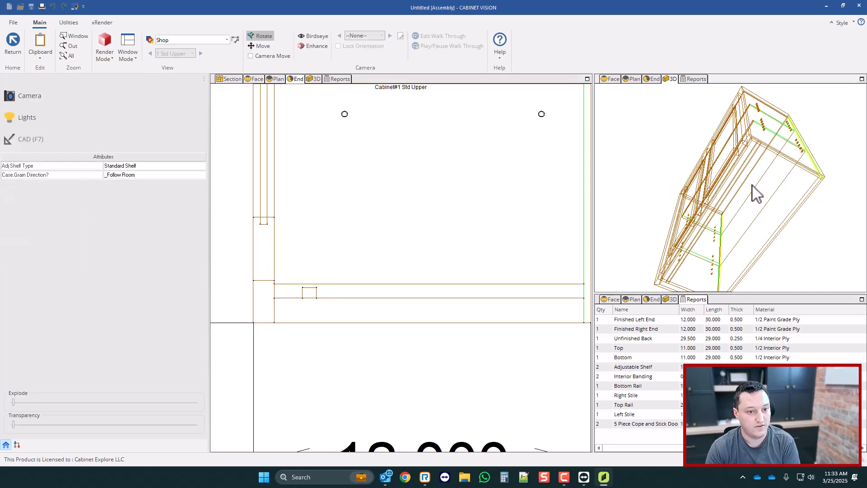
left_click(331, 311)
left_click(344, 299)
left_click(339, 319)
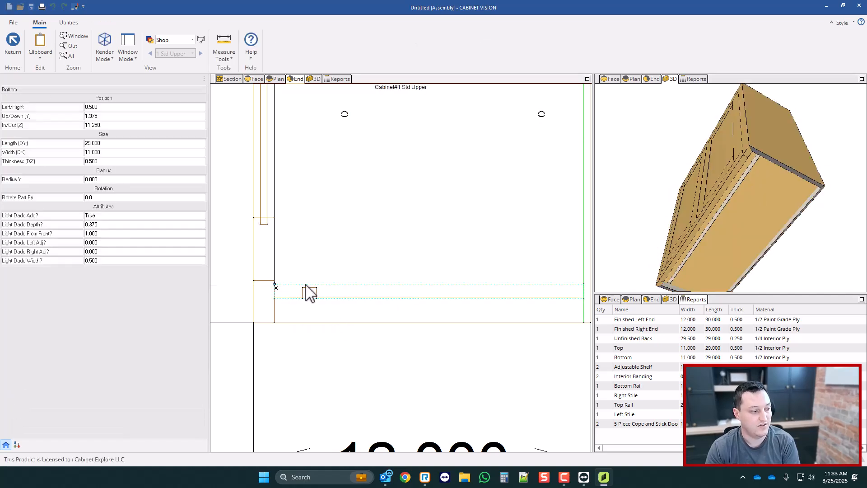
left_click(109, 233)
type("0.745")
key("Return")
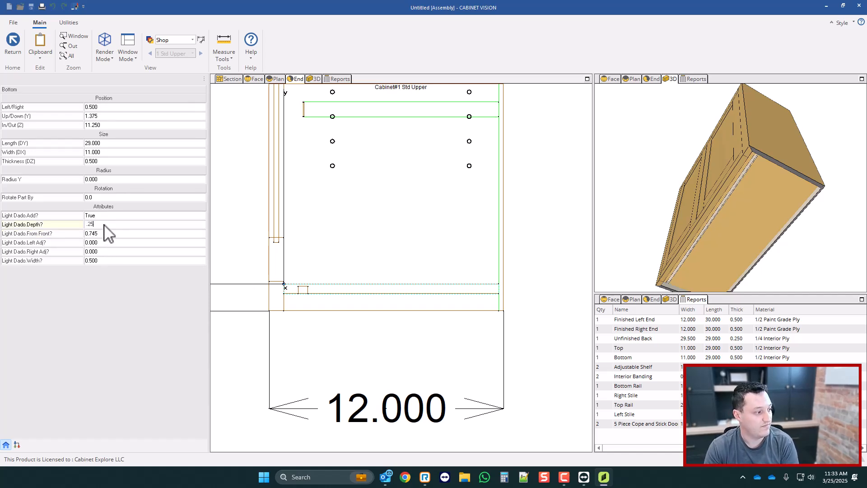
left_click(101, 263)
type(".375")
key("Return")
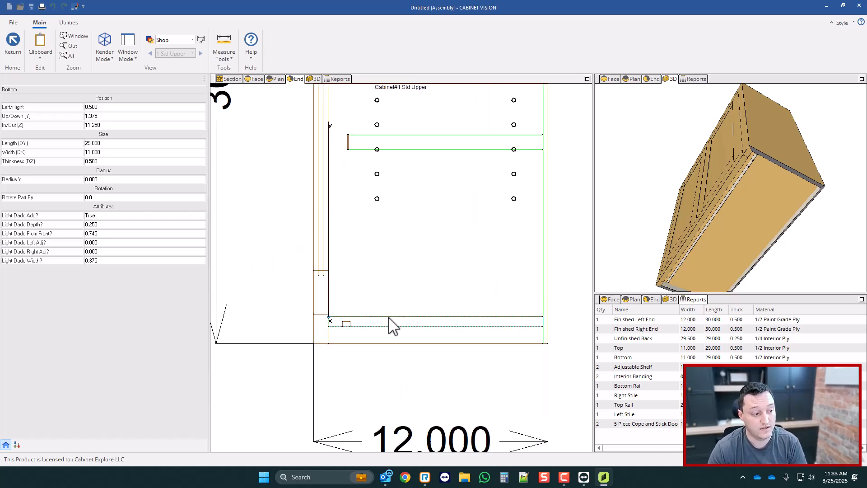
- Switch Light Dado.Add? off and back on for the Bottom part to reset its dado attributes, and inspect the cabinet's underside in 3D
double_click(95, 216)
double_click(95, 217)
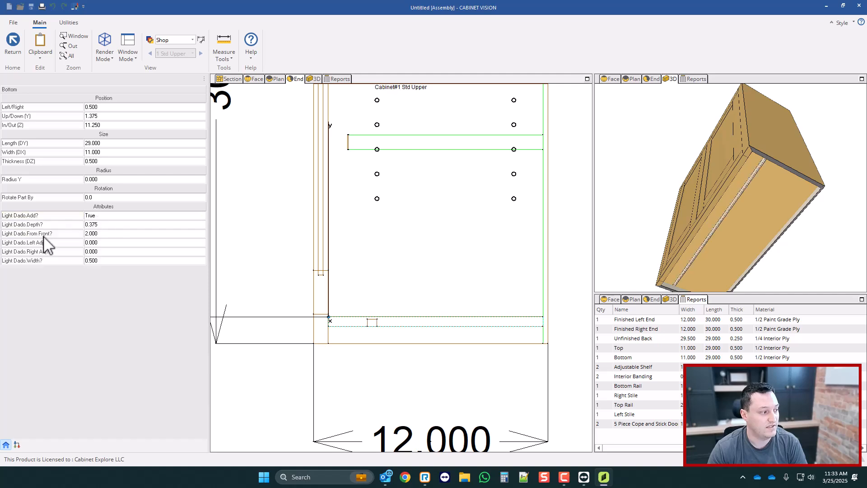
left_click_drag(689, 209, 683, 226)
mouse_move(721, 204)
left_mouse_down()
mouse_move(729, 215)
mouse_move(725, 198)
left_mouse_up()
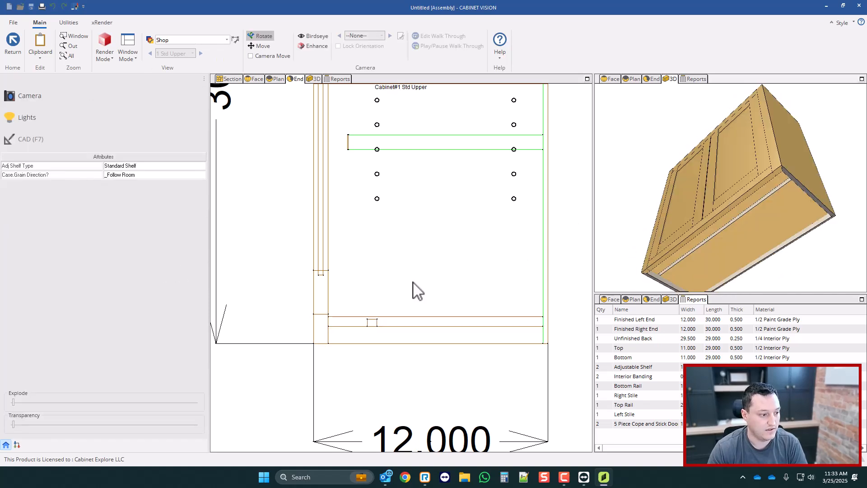
- Reselect the Bottom part in the end view and set its Light Dado.Left Adj? attribute to 5
left_click(358, 321)
left_click(350, 346)
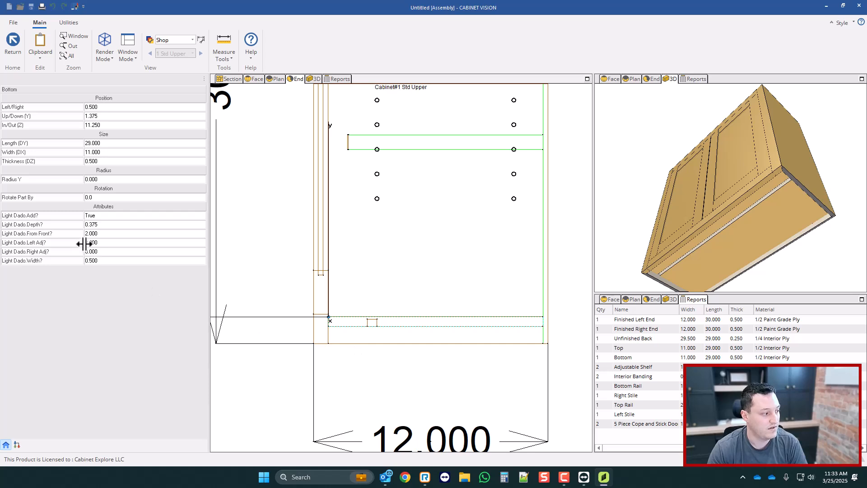
left_click(105, 242)
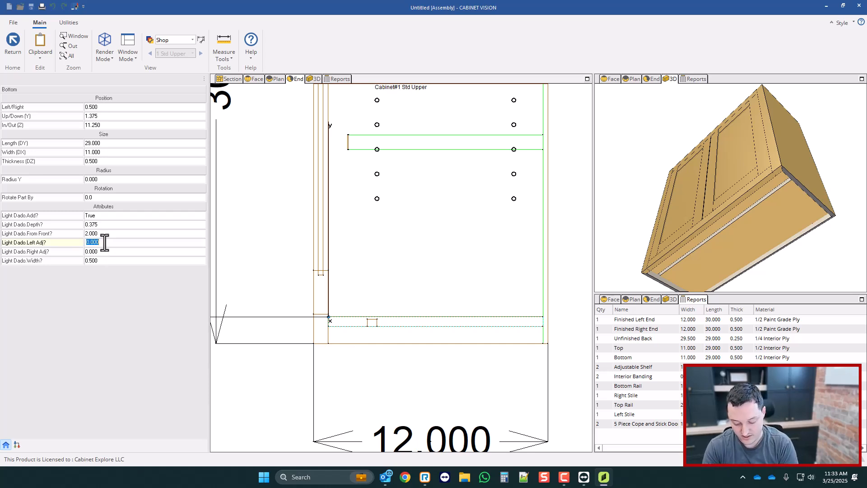
type("5")
key("Return")
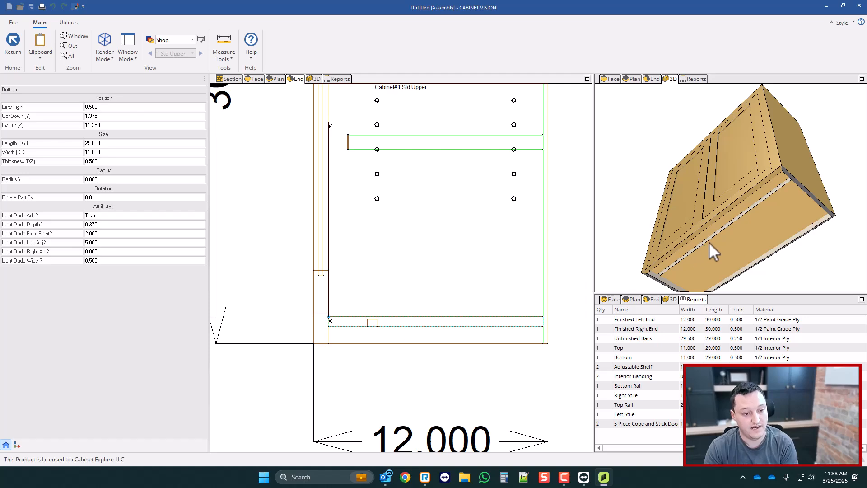
scroll(698, 244, "down", 2)
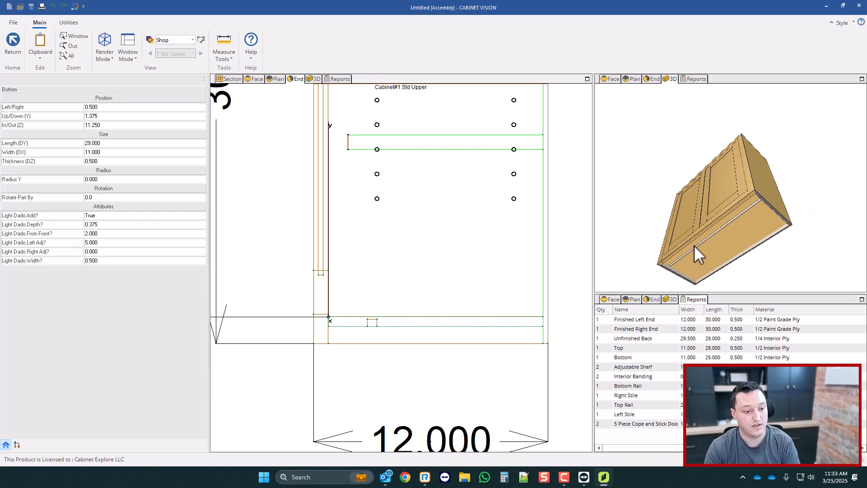
- Reopen the Light Dado code and change the dado's length line to LIGHTDADO.DY = :DY - CE_LightDadoL
left_click(69, 23)
left_click(42, 51)
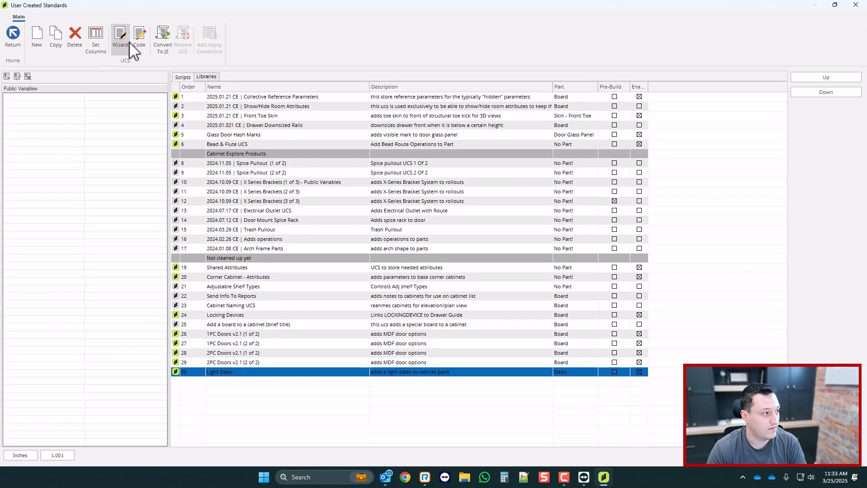
left_click(127, 44)
scroll(179, 202, "down", 2)
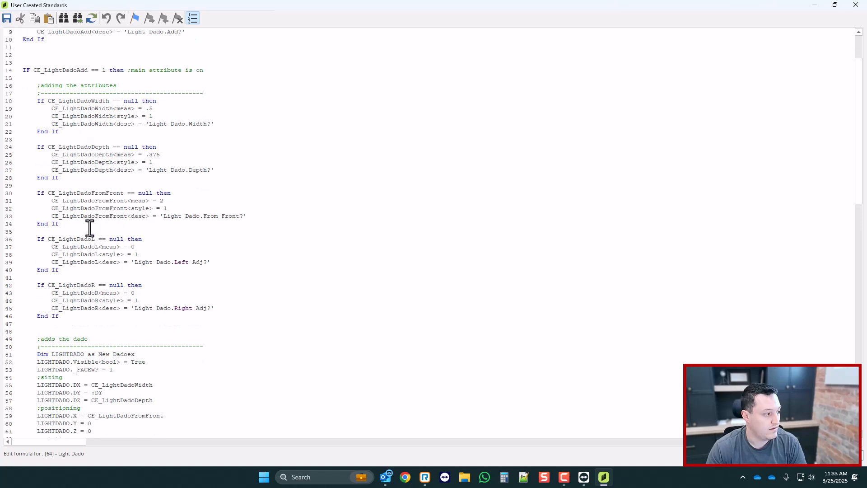
double_click(72, 239)
key("ctrl+c")
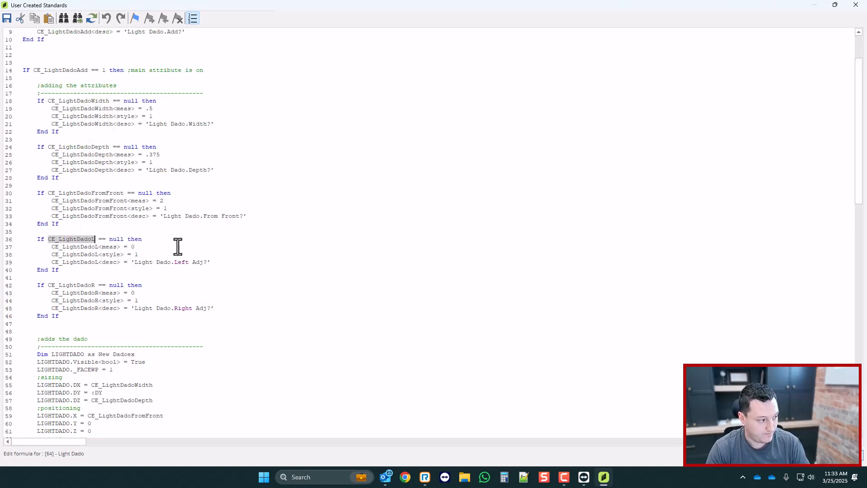
scroll(177, 246, "down", 4)
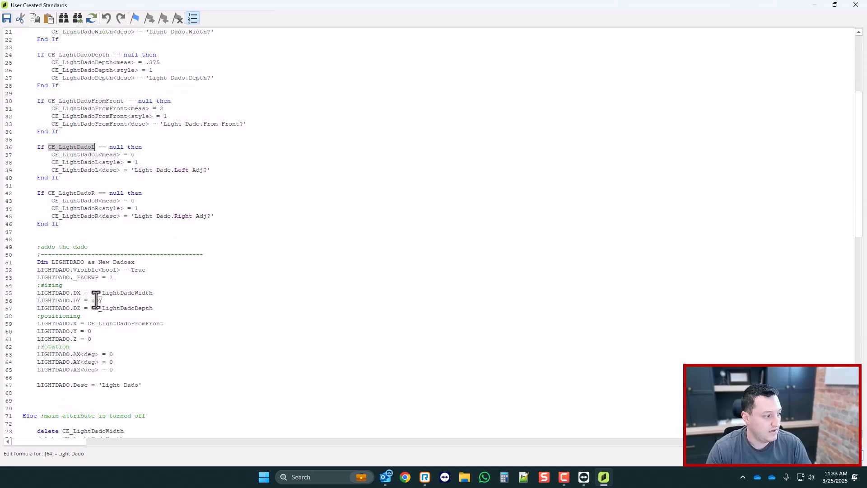
left_click(99, 300)
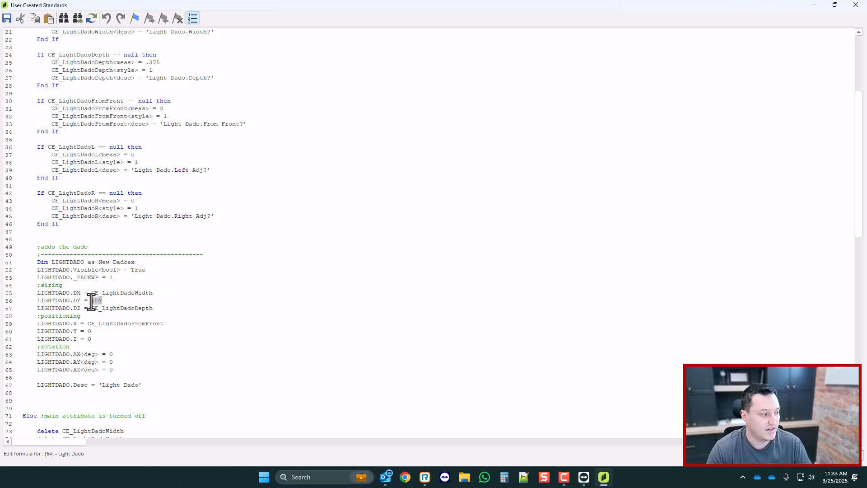
left_click(111, 302)
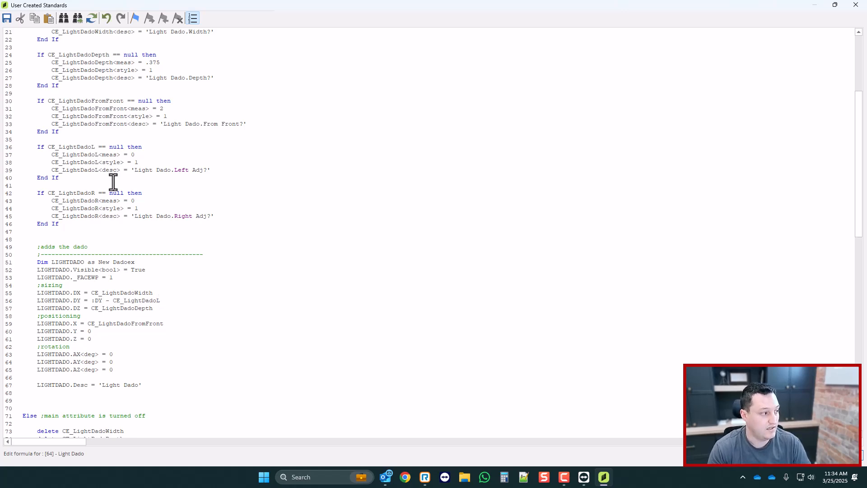
key("ctrl+BackSpace")
key("ctrl+v")
- Also subtract CE_LightDadoR in the LIGHTDADO.DY line, and save and close the Light Dado standard
double_click(82, 195)
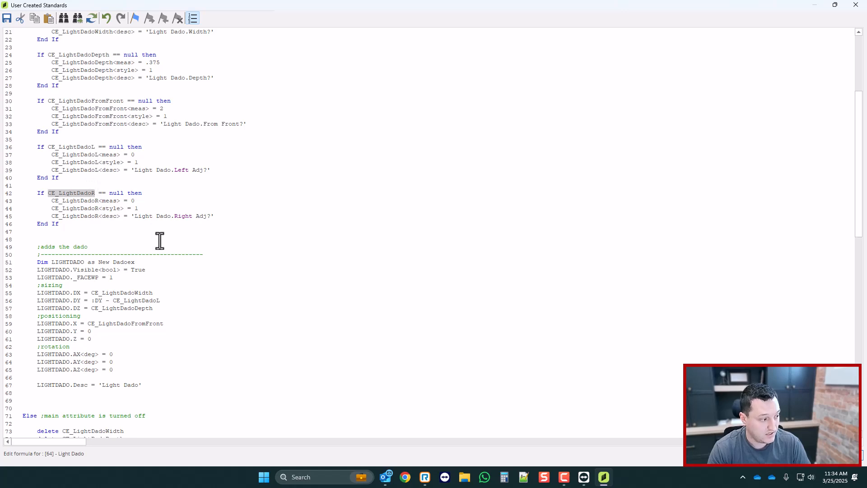
left_click(162, 301)
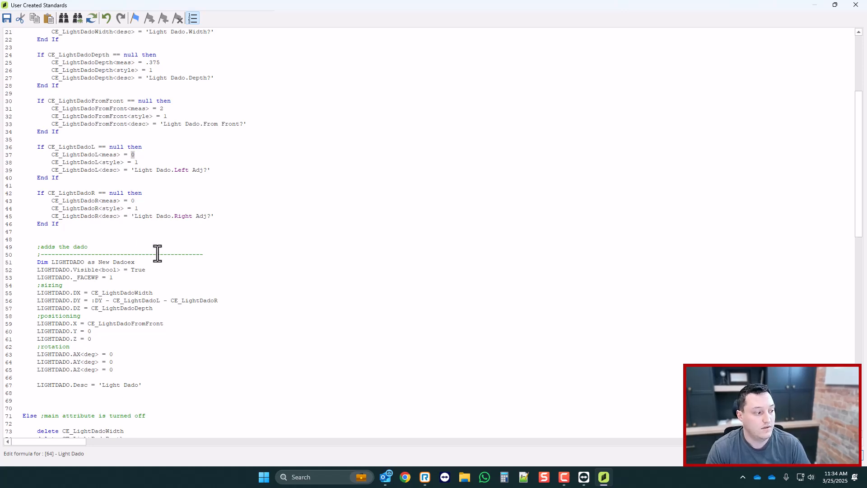
left_click(135, 301)
scroll(209, 304, "down", 1)
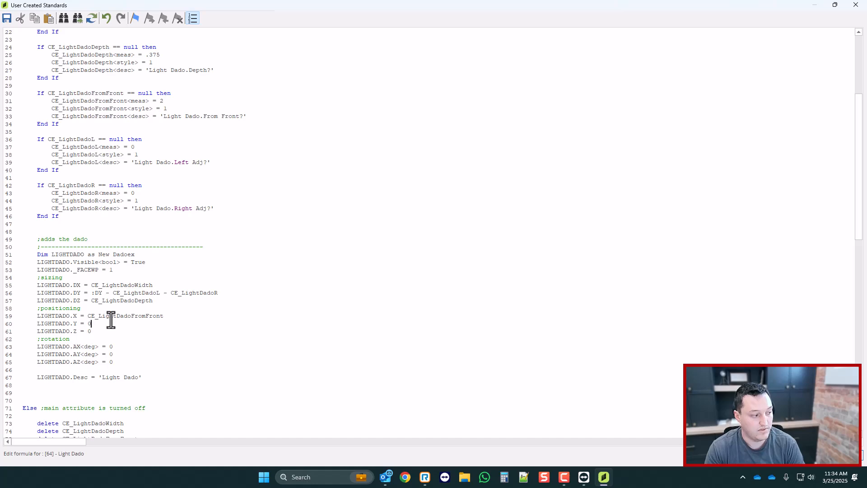
left_click(855, 7)
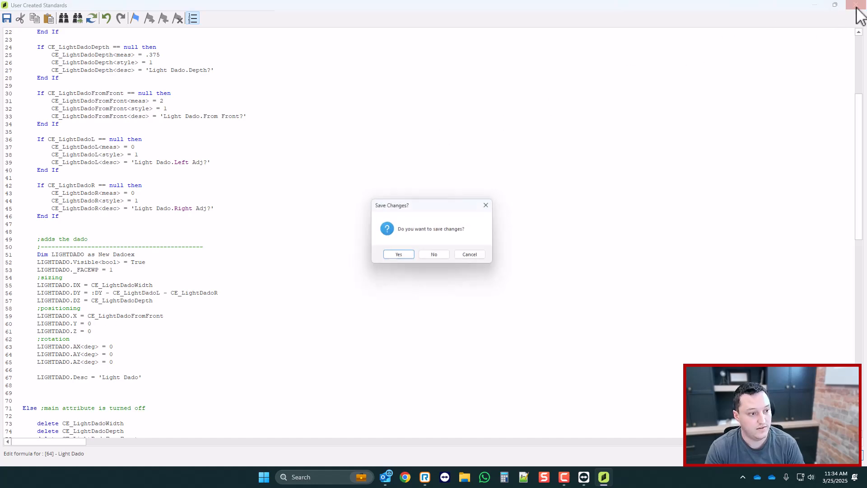
key("Return")
left_click(855, 7)
- Inspect the shortened dado in 3D, and set the Bottom part's Light Dado.Left Adj? attribute to 0
left_click_drag(600, 209, 725, 209)
left_click(400, 331)
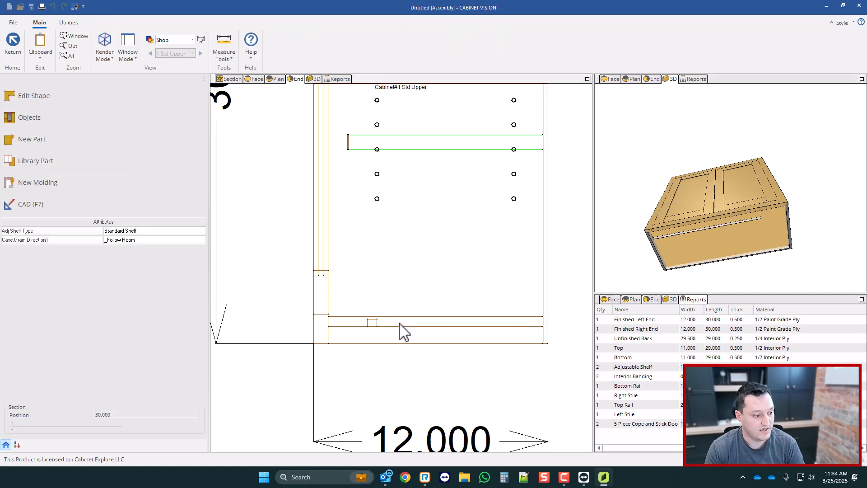
left_click(385, 353)
left_click(93, 243)
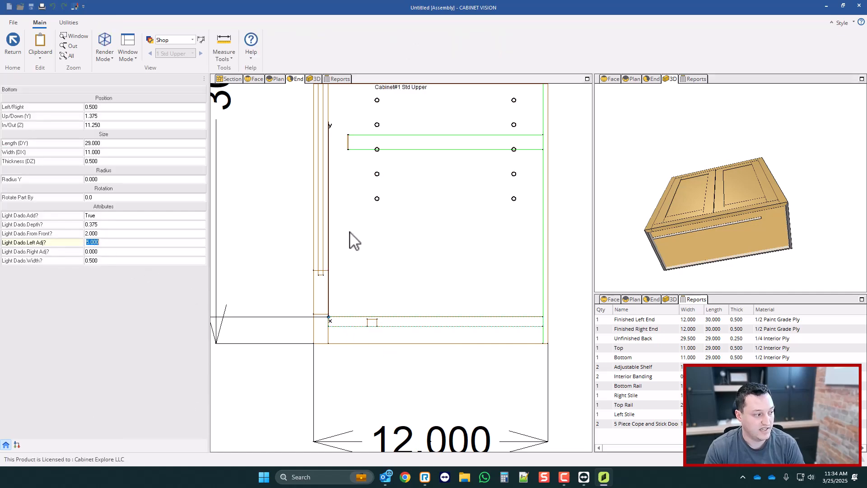
left_click_drag(762, 219, 702, 234)
left_click(386, 333)
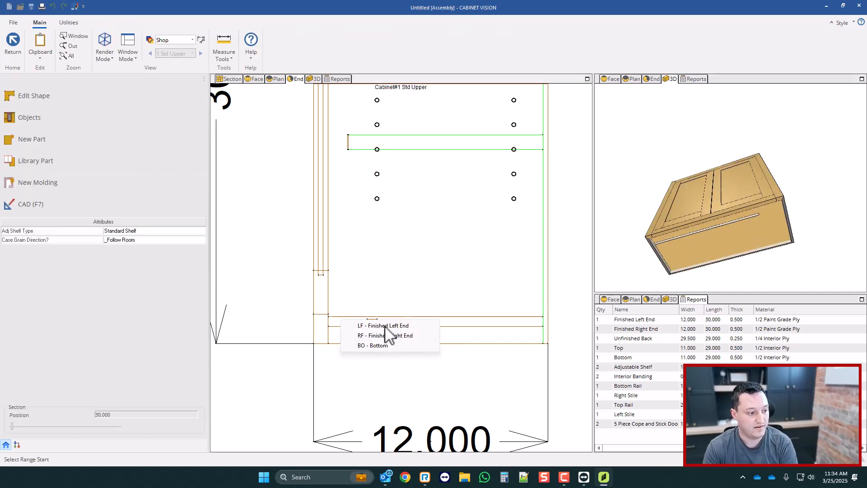
left_click(382, 347)
left_click(111, 243)
type("0")
key("Return")
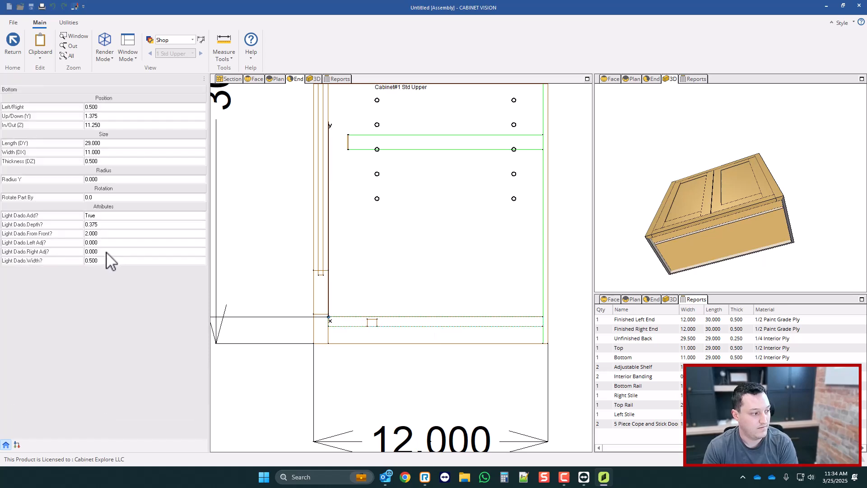
- Set the Bottom part's Light Dado.Right Adj? attribute to 5 to check the dado in 3D, and reset it to 0
left_click(109, 252)
type("5")
key("Return")
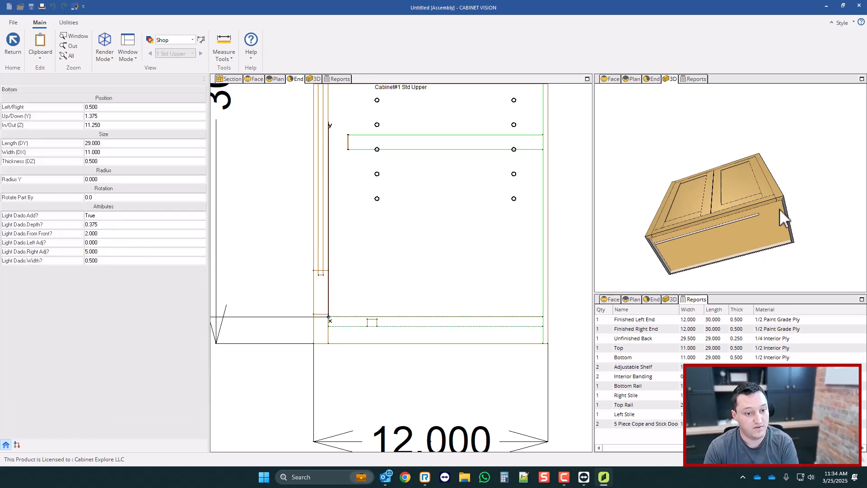
left_click(94, 251)
type("0")
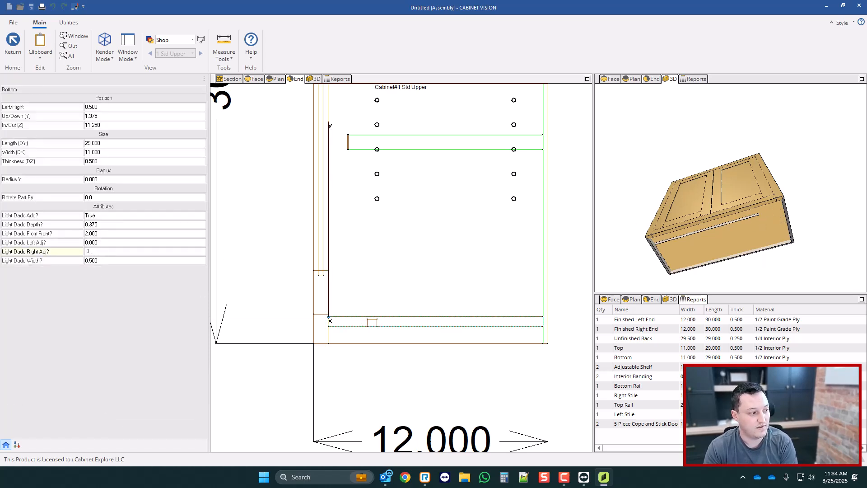
key("Return")
- Set Light Dado.Left Adj? to 3, inspect the dado's ends in 3D, and reselect the Bottom part in the face view
type("3")
key("Return")
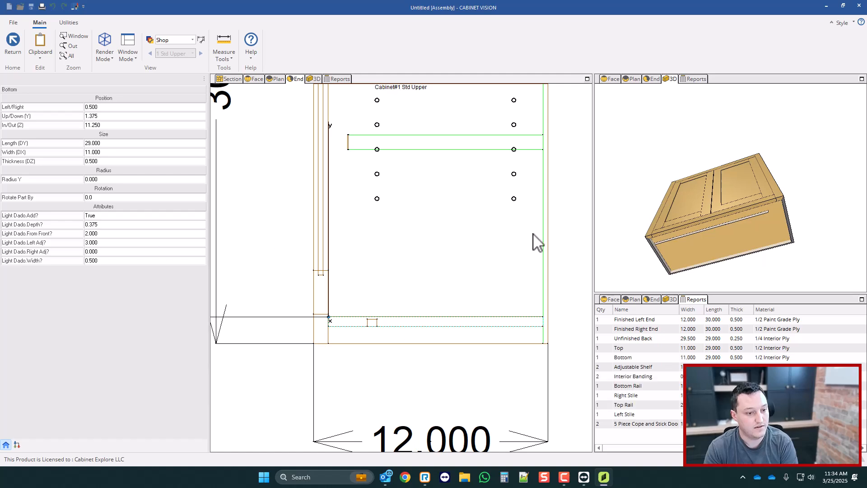
left_click_drag(782, 191, 768, 180)
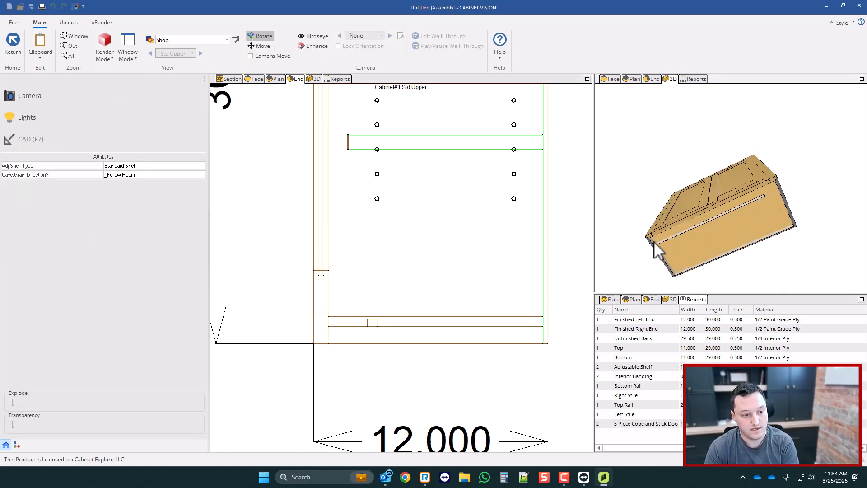
left_click(256, 79)
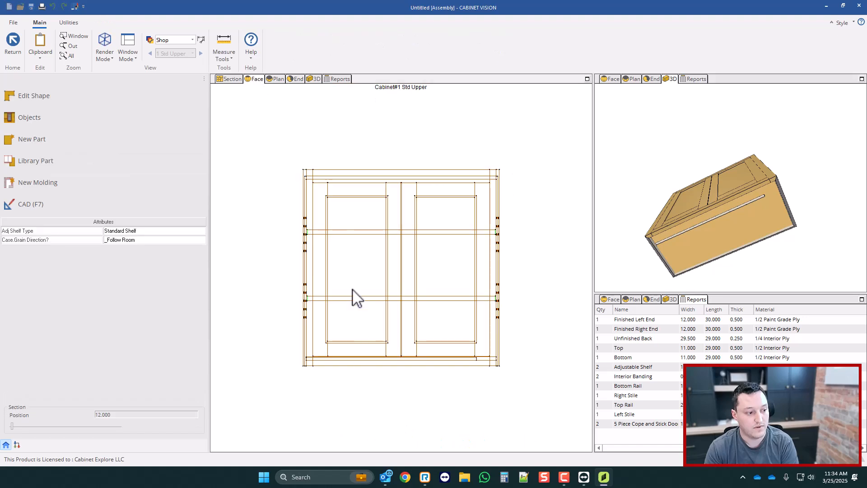
scroll(325, 364, "up", 1)
left_click(314, 363)
left_click(292, 374)
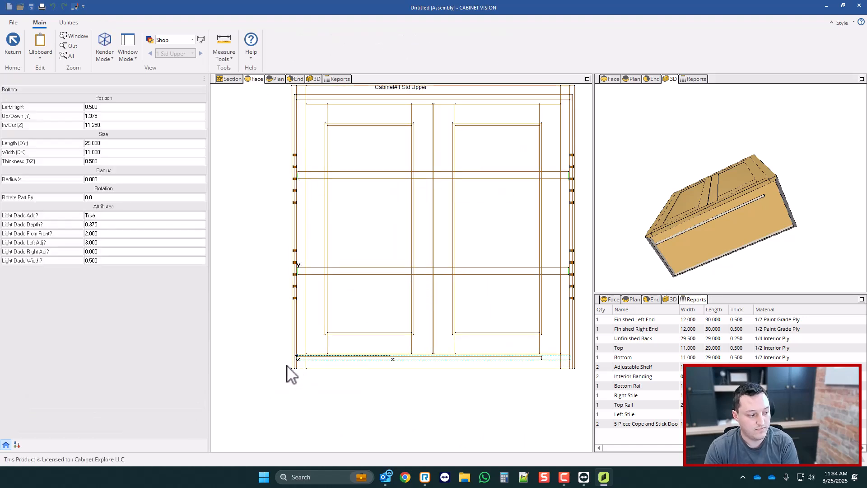
scroll(291, 359, "down", 1)
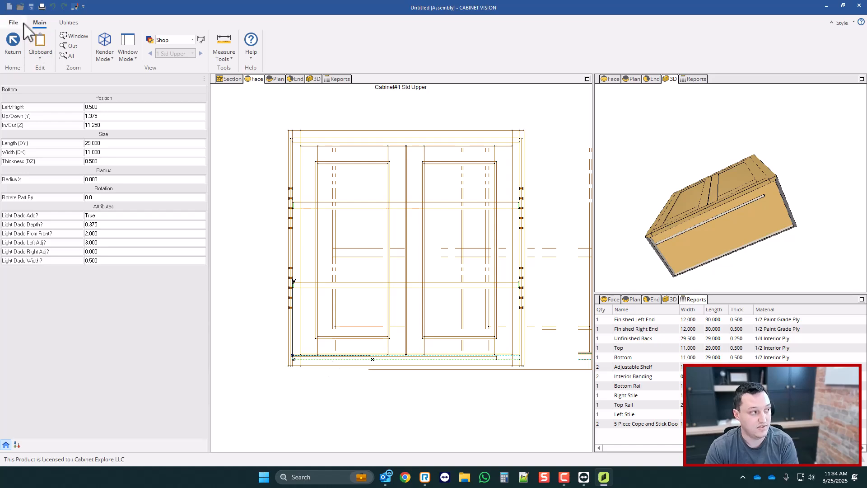
- Reopen the Light Dado code, change the Y position line to LIGHTDADO.Y = CE_LightDadoL, and save and close it
left_click(68, 23)
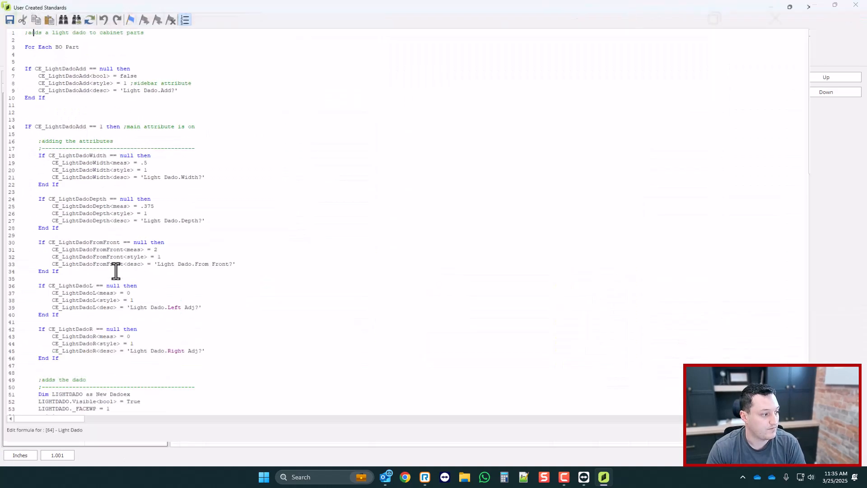
scroll(127, 270, "down", 7)
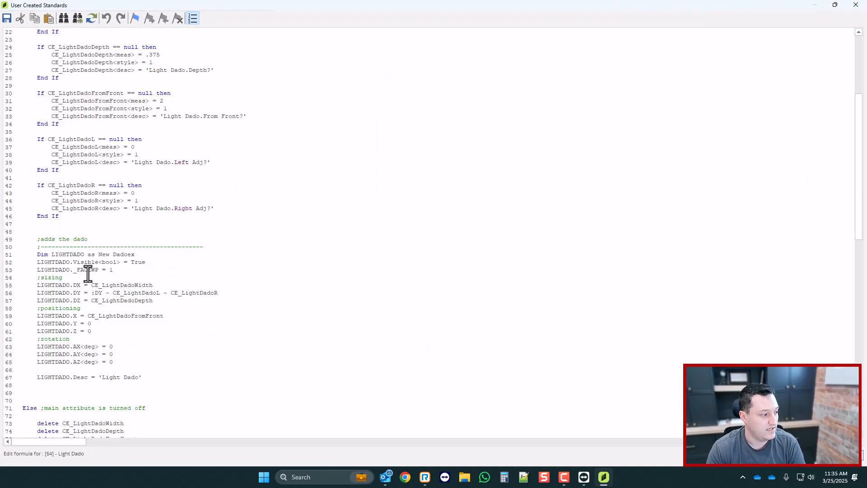
scroll(88, 273, "down", 1)
double_click(145, 270)
key("ctrl+c")
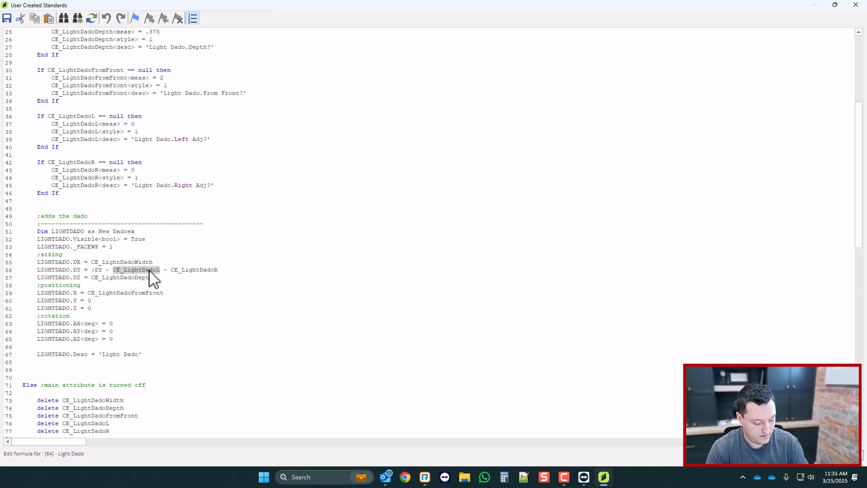
left_click(92, 301)
key("ctrl+v")
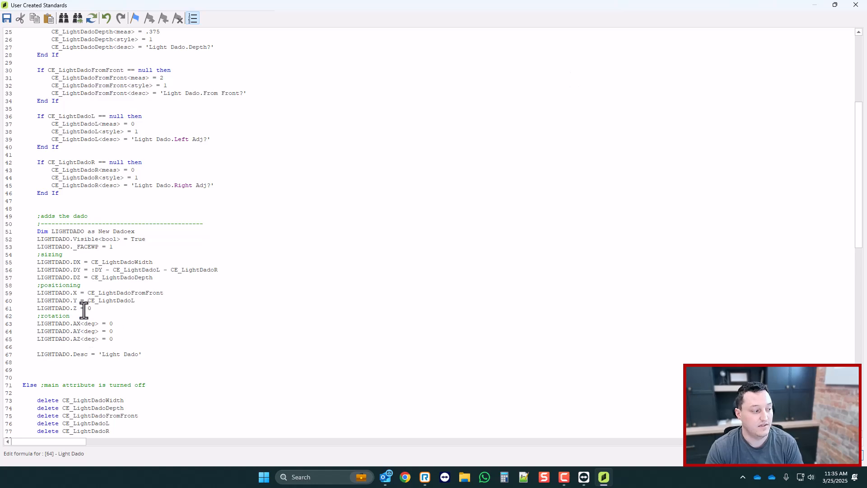
left_click(858, 8)
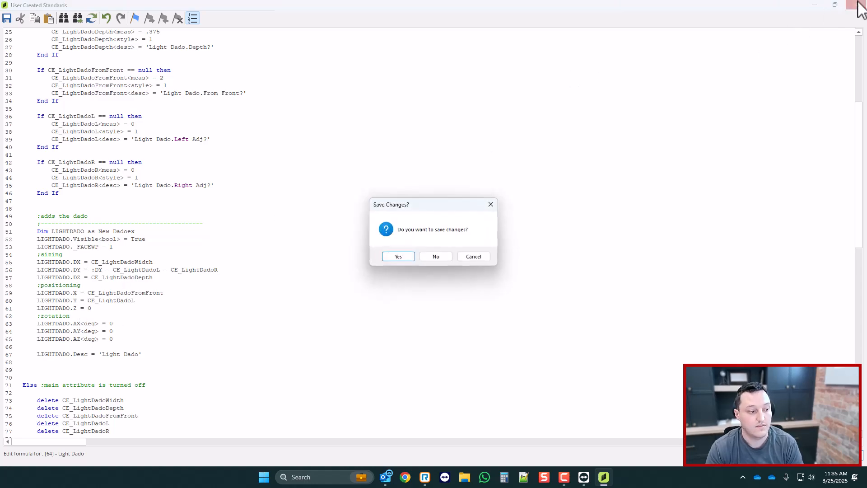
left_click(397, 256)
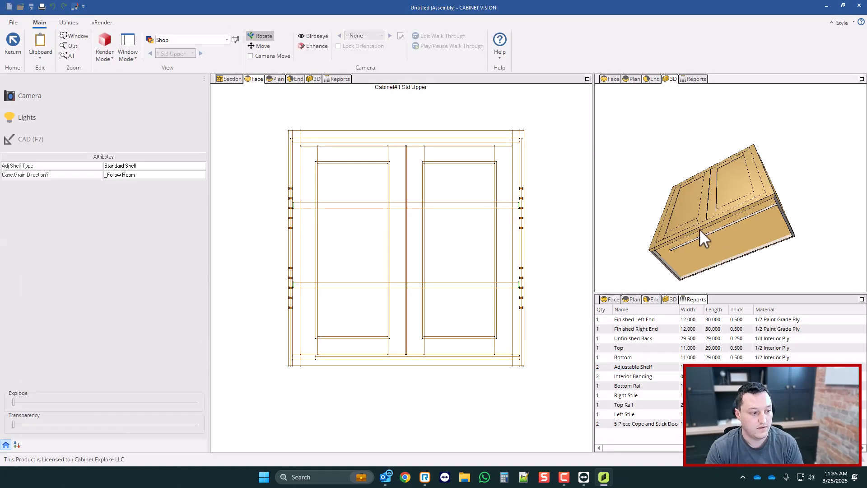
- Select the Bottom part in the face view, set its Light Dado.Left Adj? attribute to 0, and inspect the dado in 3D
left_click(368, 366)
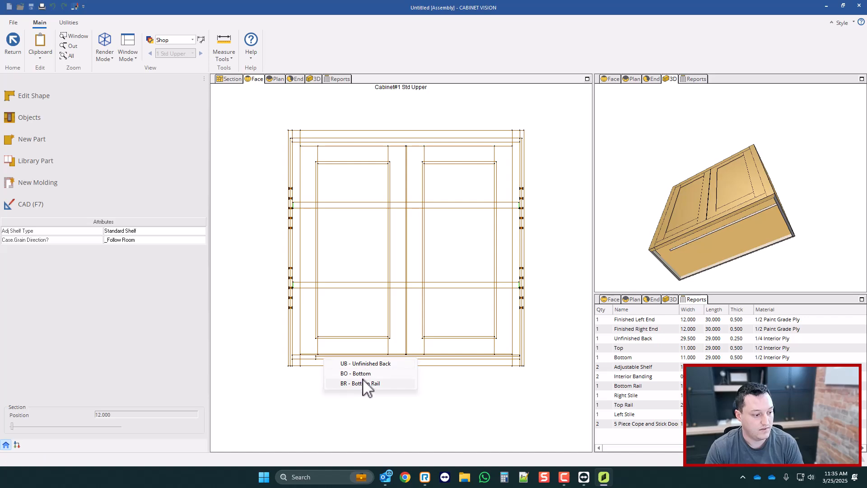
left_click(361, 373)
left_click(104, 243)
type("0")
key("Return")
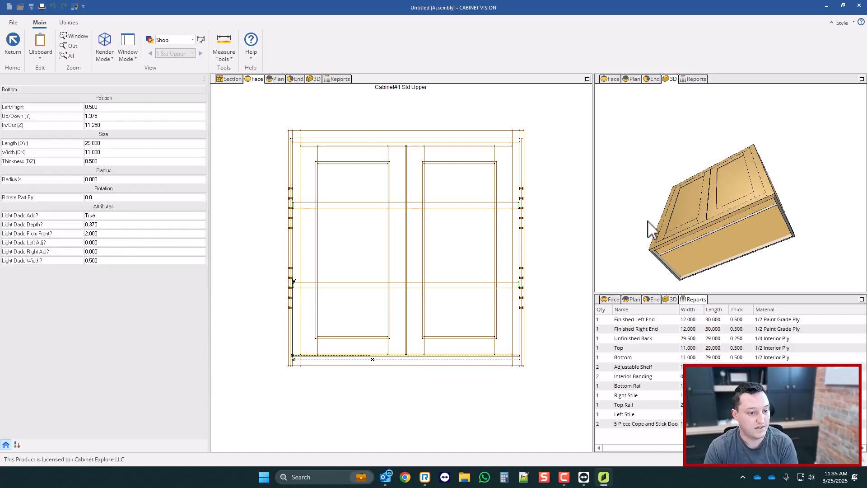
left_click_drag(718, 214, 788, 196)
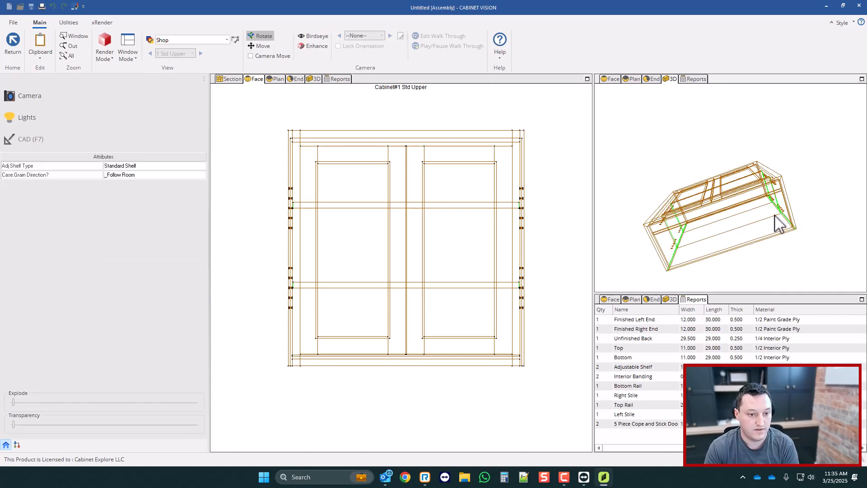
- Reselect the Bottom part in the face view and set its Light Dado.Left Adj? attribute to 5
left_click(322, 358)
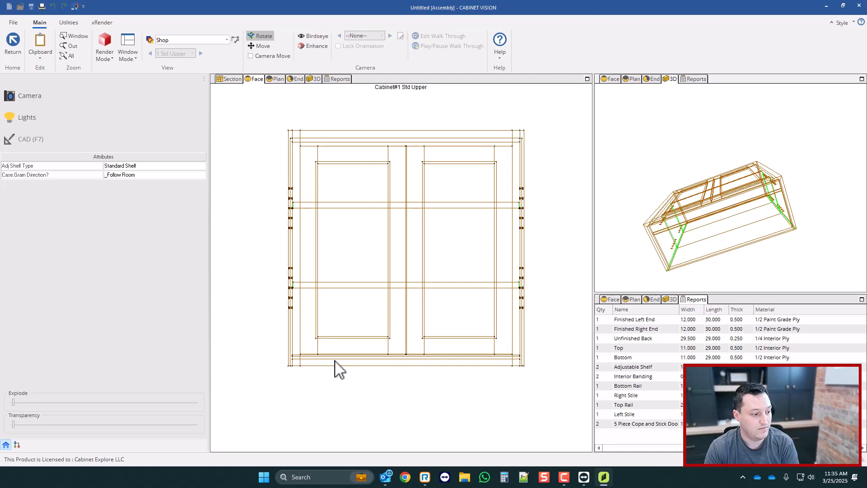
left_click(336, 360)
left_click(361, 359)
left_click(353, 374)
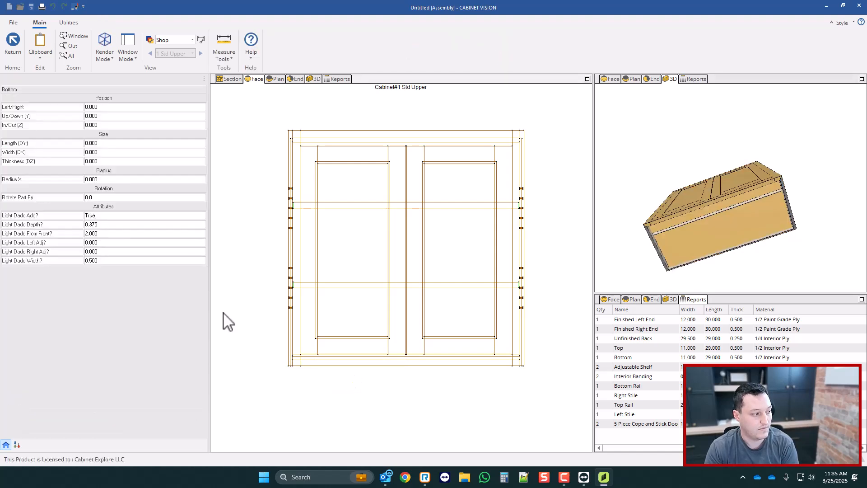
left_click(92, 242)
left_click(100, 252)
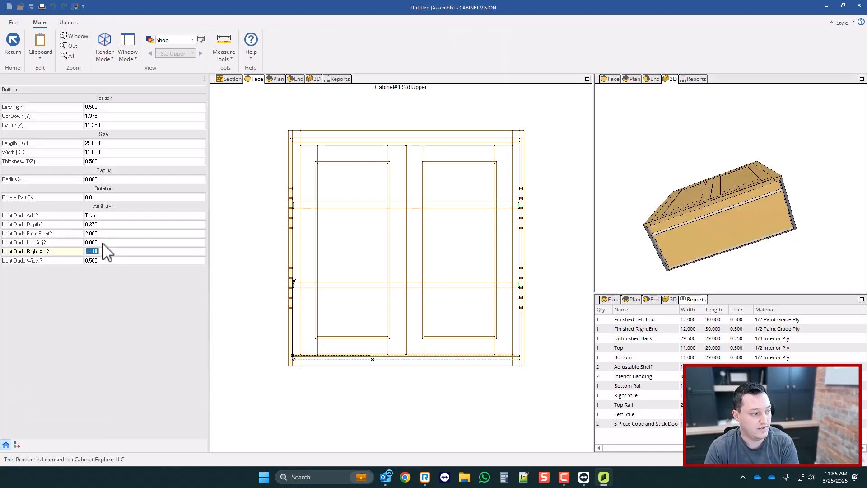
key("Up")
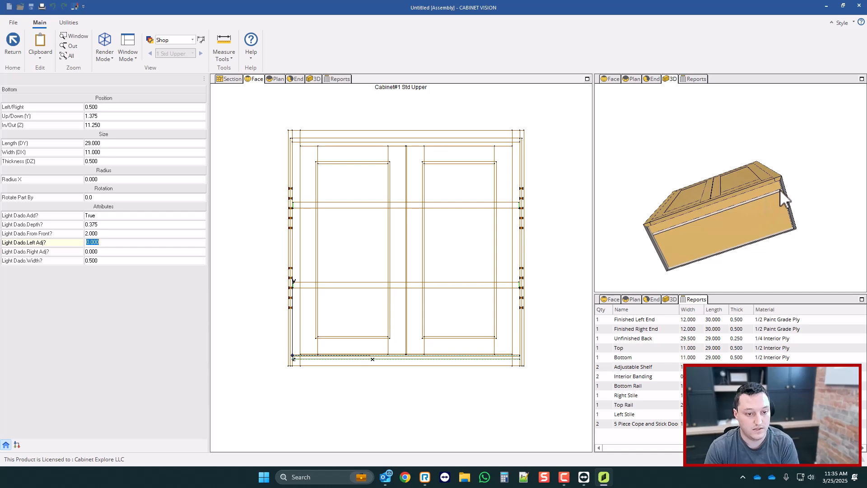
type("5")
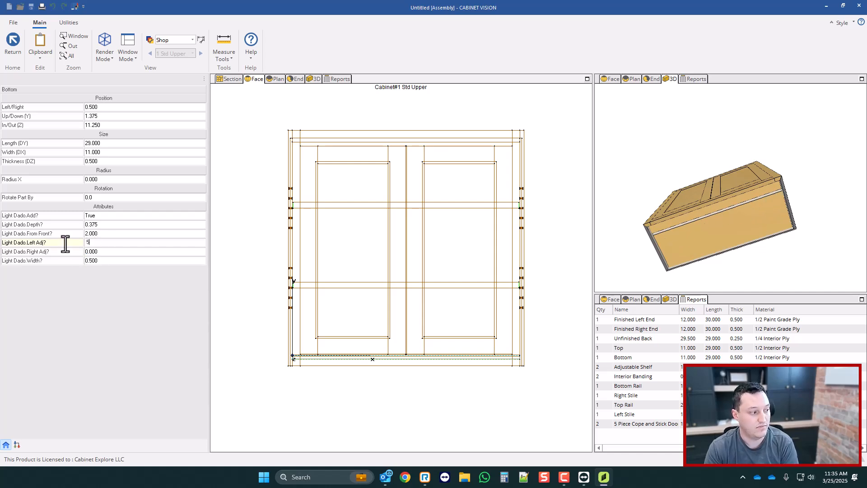
key("Return")
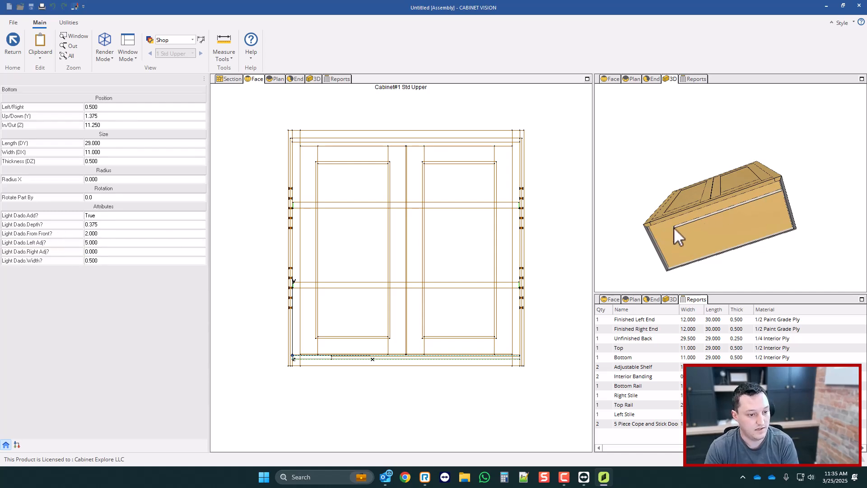
- Set the Bottom part's Light Dado.Right Adj? attribute to 3 and inspect the dado in the 3D and plan views
left_click(100, 253)
type("3")
key("Return")
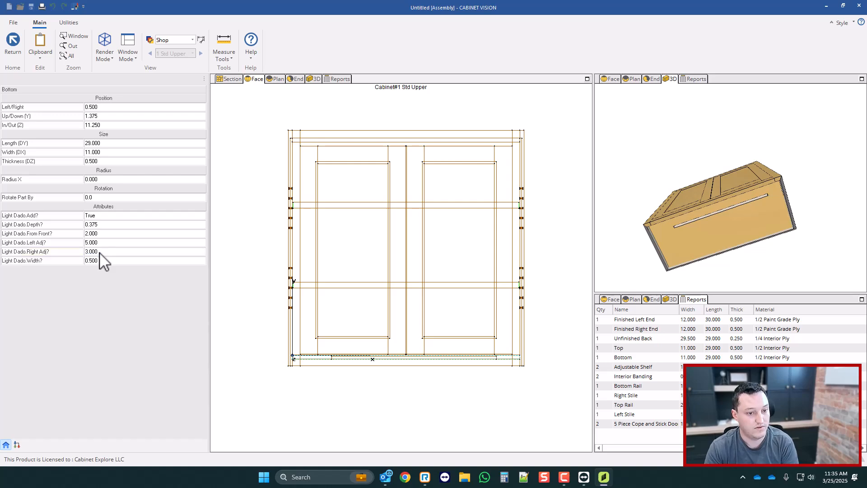
left_click_drag(783, 191, 758, 194)
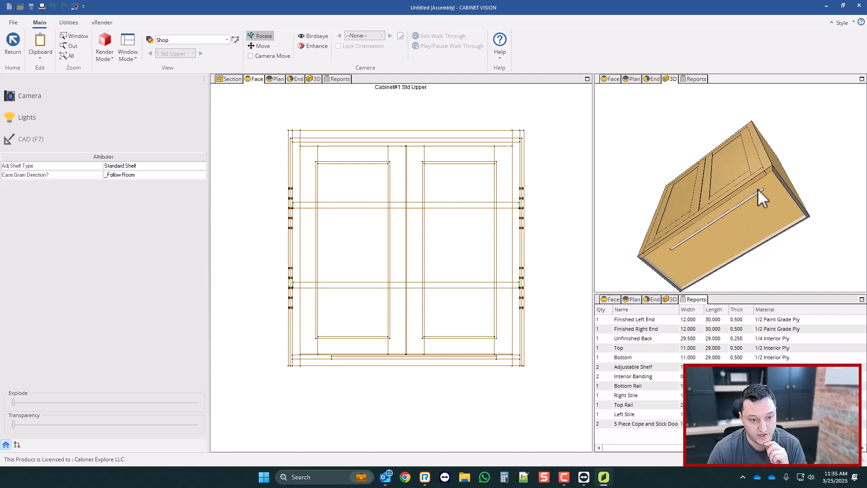
left_click_drag(801, 232, 745, 230)
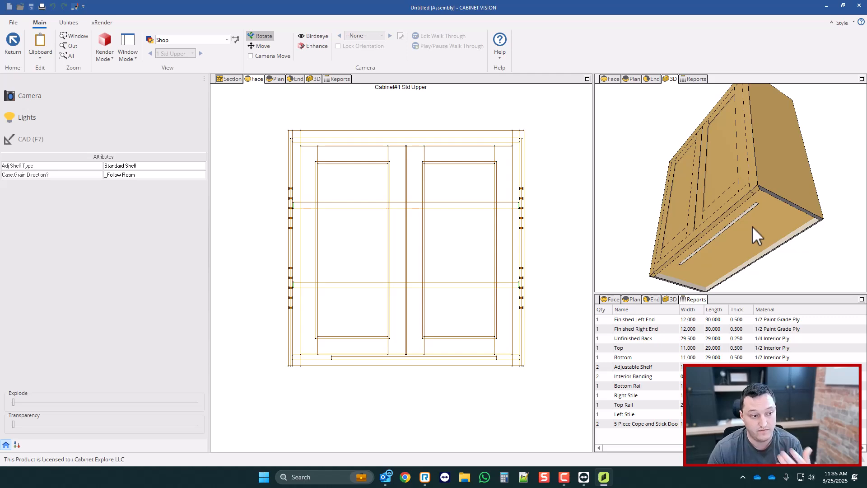
scroll(759, 218, "down", 1)
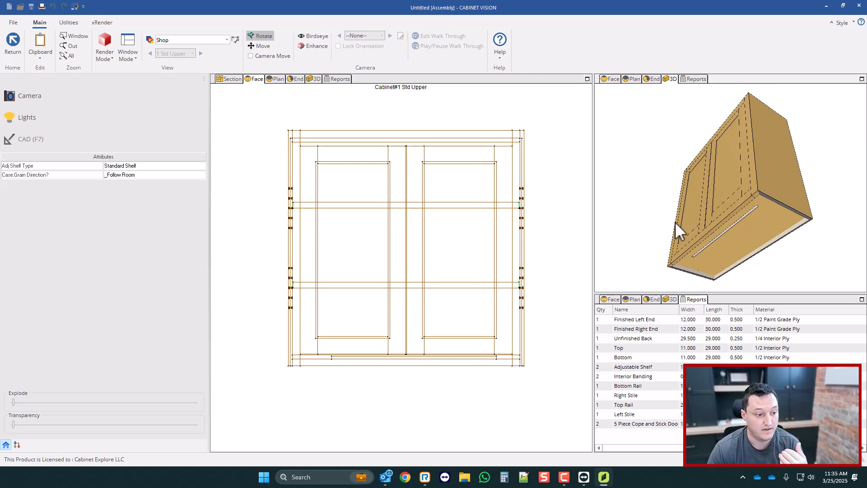
left_click(276, 79)
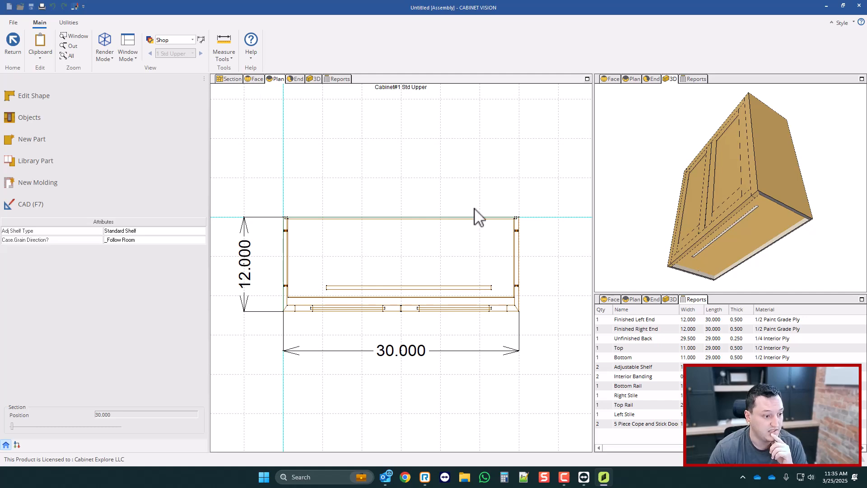
scroll(498, 230, "down", 1)
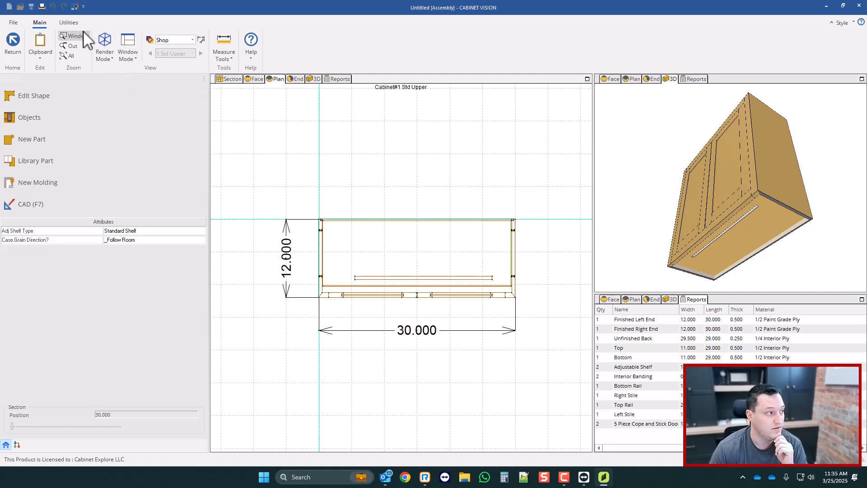
- Reopen the Light Dado code and duplicate the CE_LightDadoFromFront attribute block directly below the original
left_click(68, 22)
left_click(44, 44)
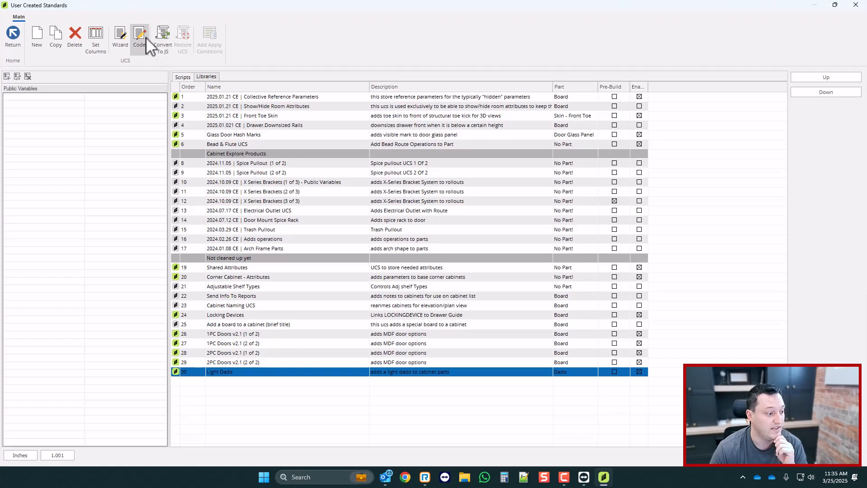
left_click(145, 37)
scroll(255, 221, "down", 1)
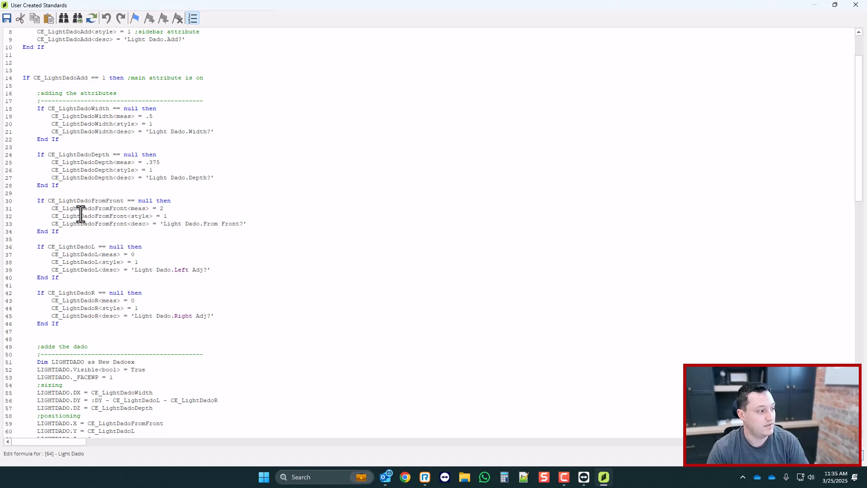
left_click_drag(59, 231, 37, 205)
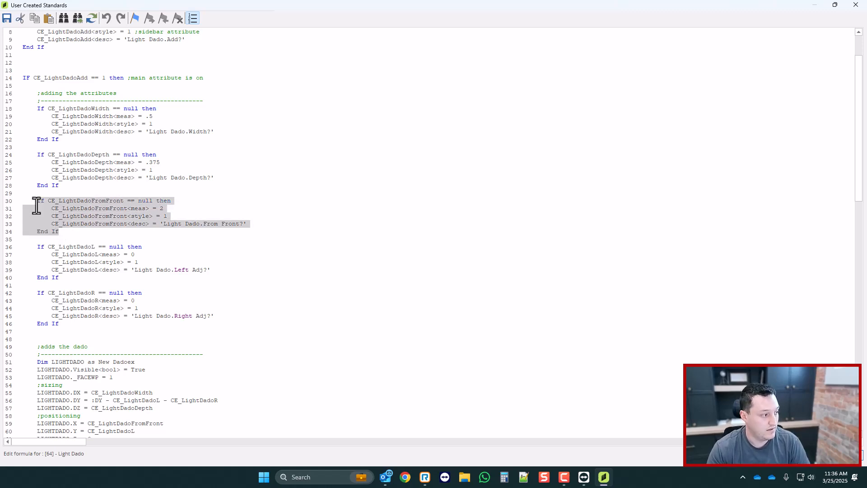
key("ctrl+c")
left_click(68, 233)
key("Return")
key("Return")
key("ctrl+v")
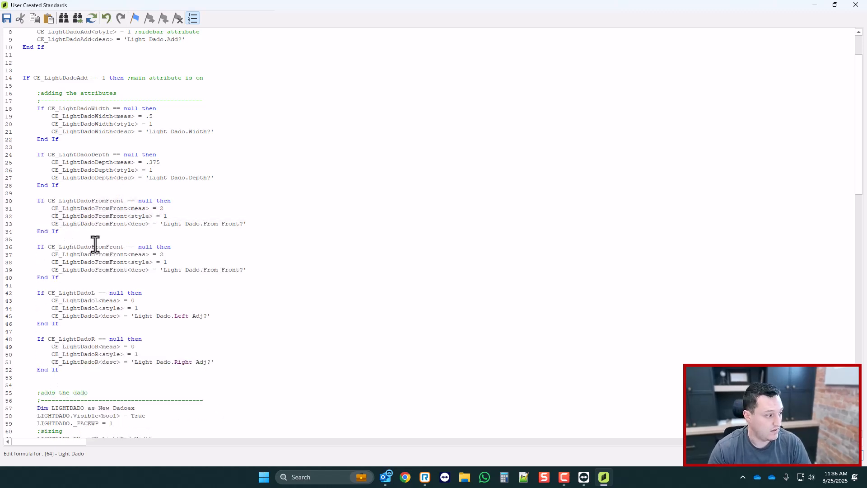
- Rename the variable to CE_LightDadoFace in all four lines of the duplicated attribute block
left_click_drag(125, 248, 93, 249)
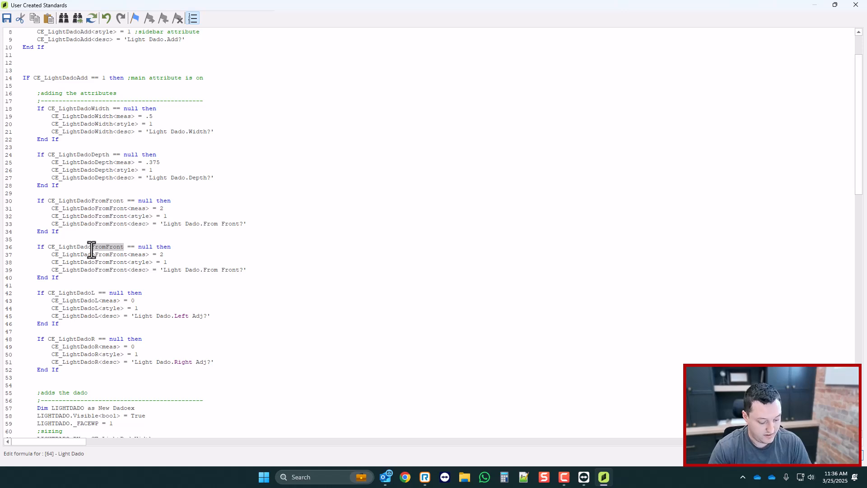
type("Face")
double_click(91, 248)
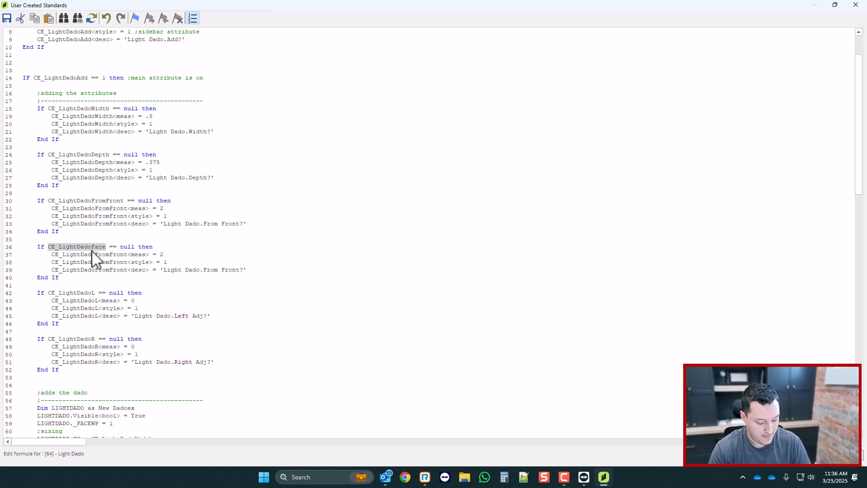
key("ctrl+c")
double_click(89, 254)
key("ctrl+v")
double_click(89, 261)
key("ctrl+v")
double_click(89, 269)
key("ctrl+v")
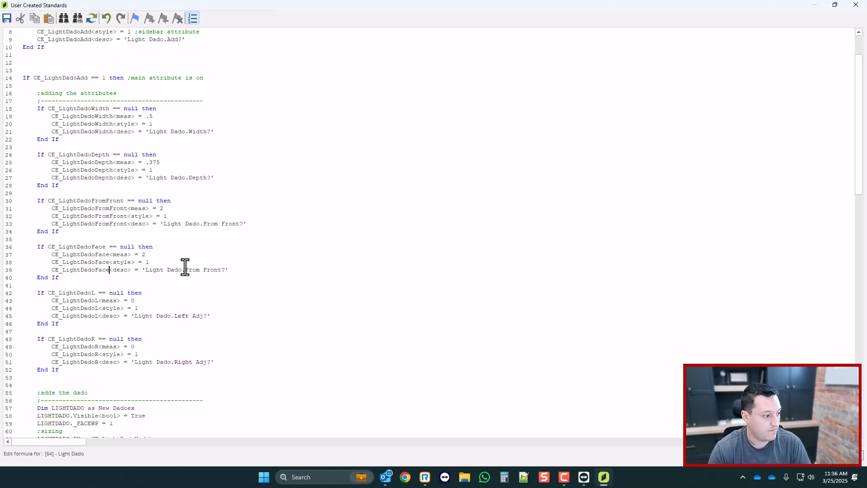
- Set the CE_LightDadoFace block's description to 'Light Dado.Face?' and its value line to <int> = '<lst>Front=1|Back=2'
left_click_drag(221, 269, 194, 273)
type("Face")
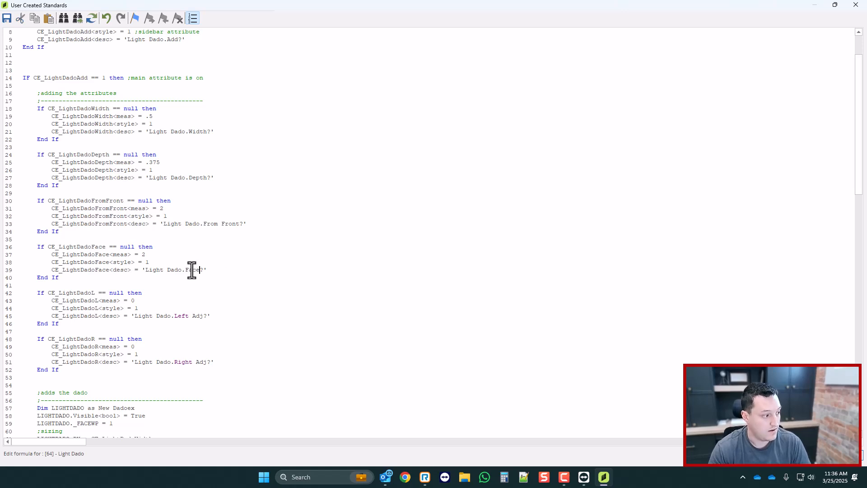
scroll(132, 238, "down", 1)
double_click(119, 240)
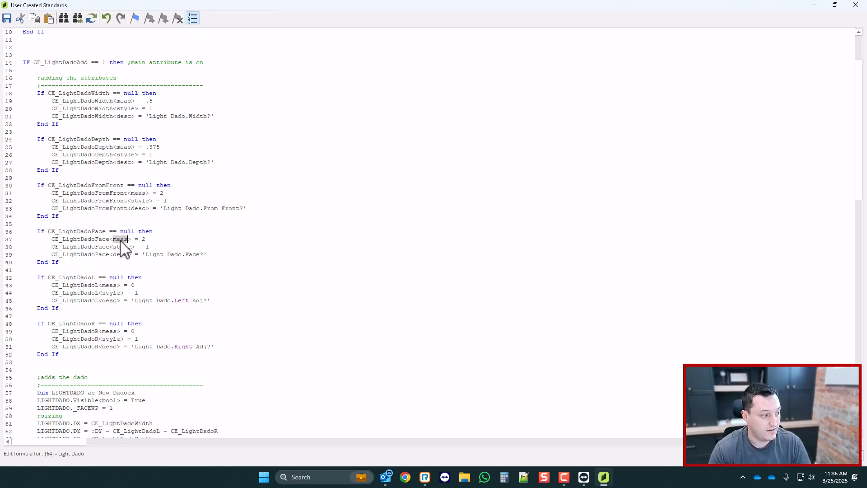
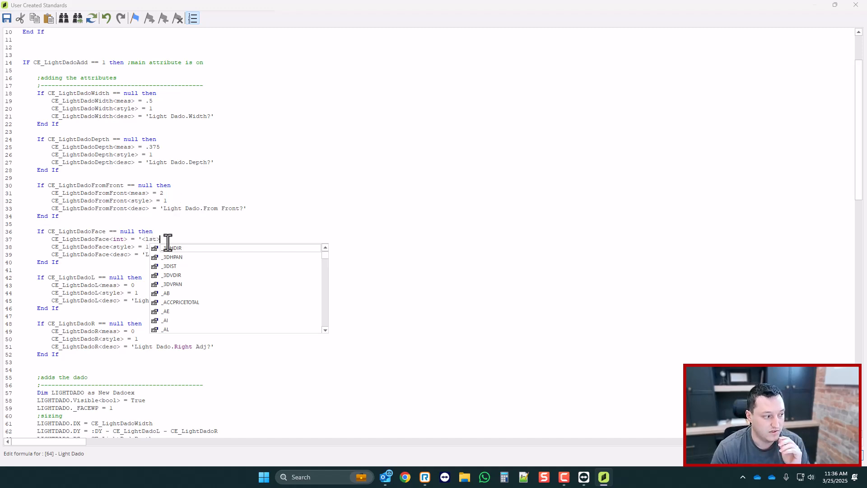
left_click(170, 238)
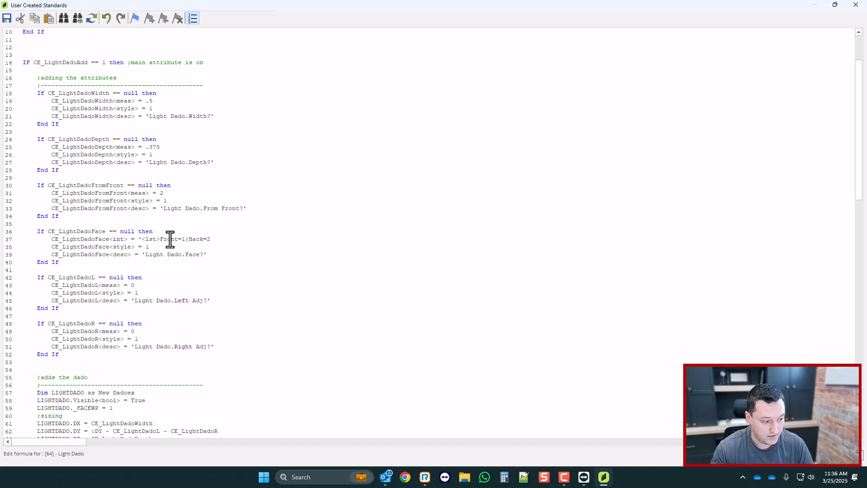
scroll(139, 265, "down", 1)
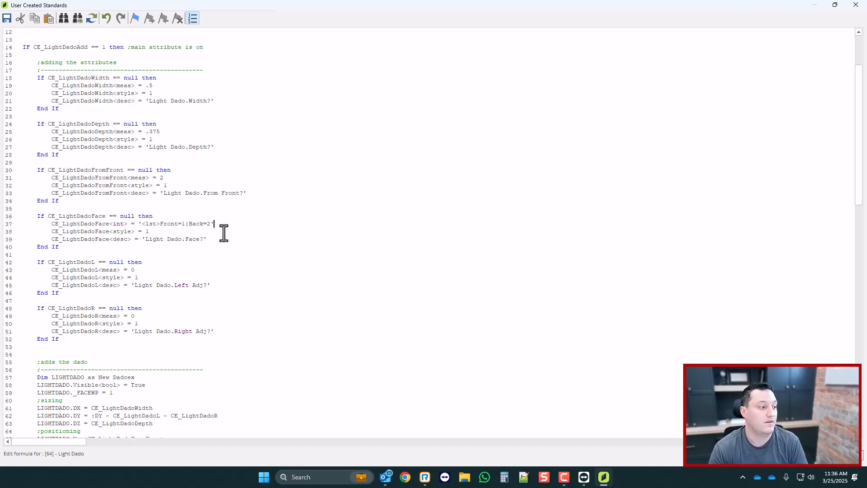
- Replace the fixed LIGHTDADO._FACEWP value in the dado section with the CE_LightDadoFace variable
double_click(194, 239)
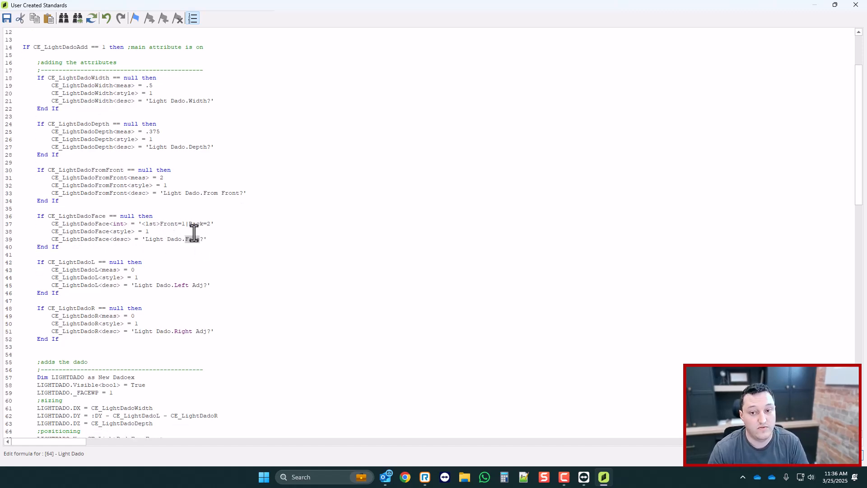
scroll(167, 220, "down", 1)
double_click(72, 209)
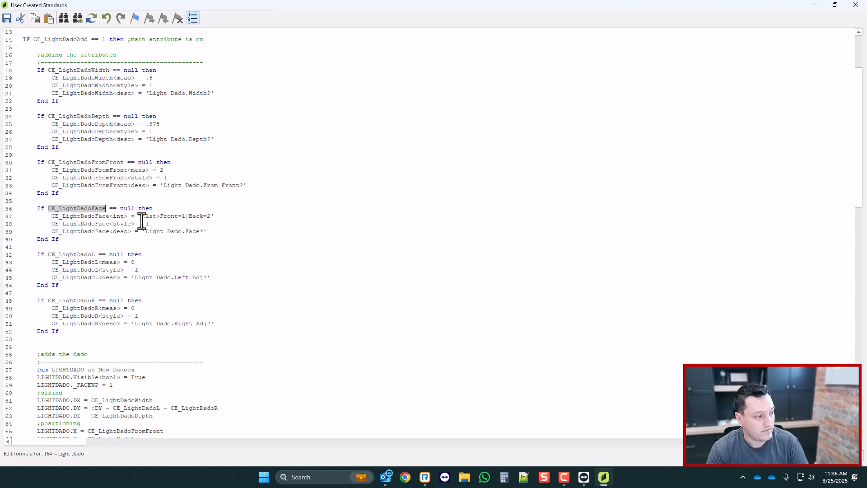
scroll(149, 221, "down", 1)
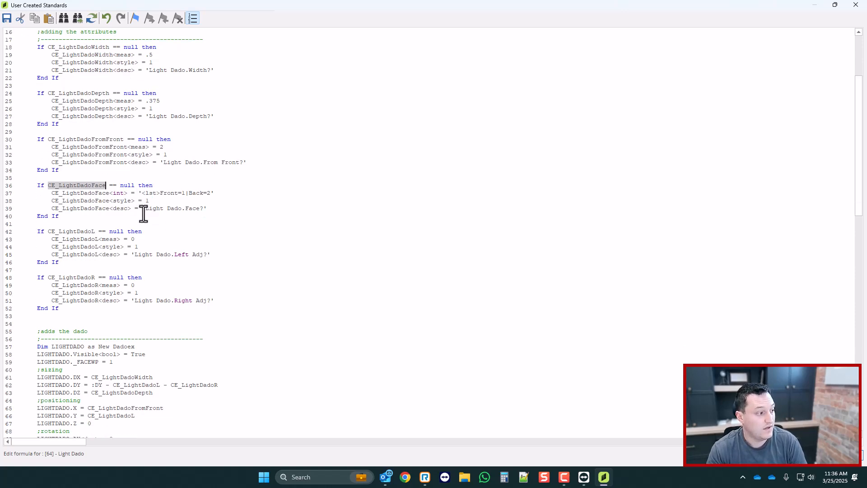
double_click(183, 193)
scroll(181, 203, "down", 3)
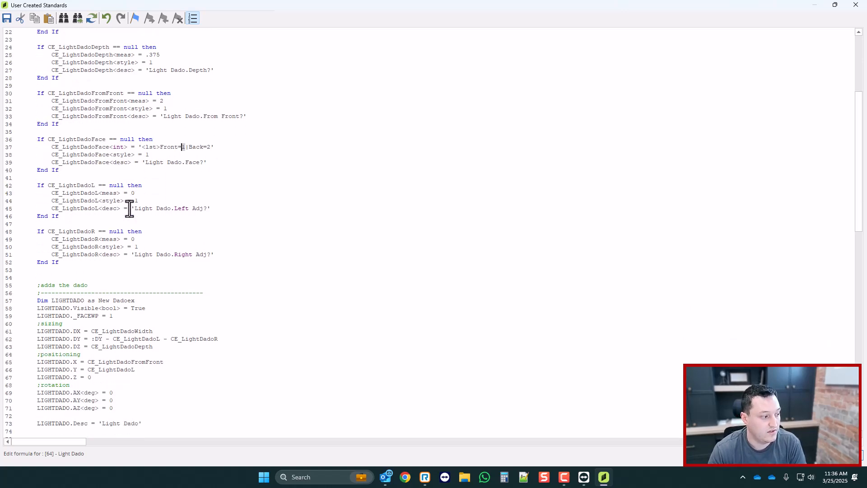
double_click(111, 285)
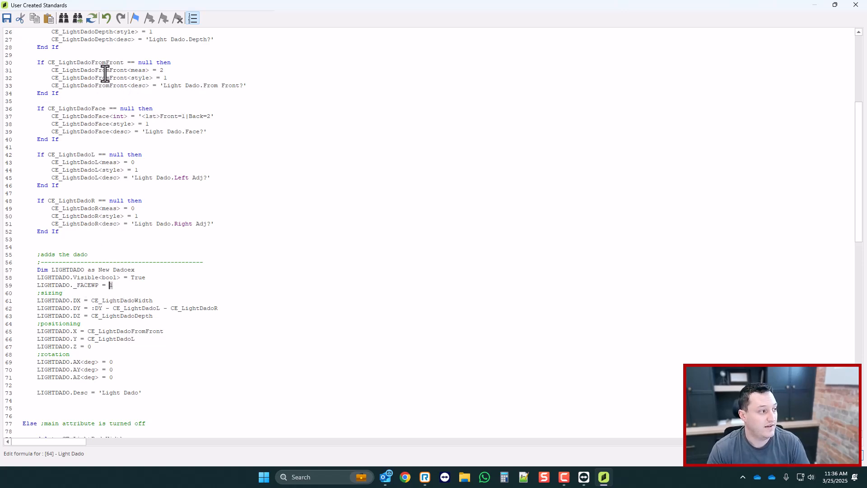
double_click(92, 117)
key("ctrl+c")
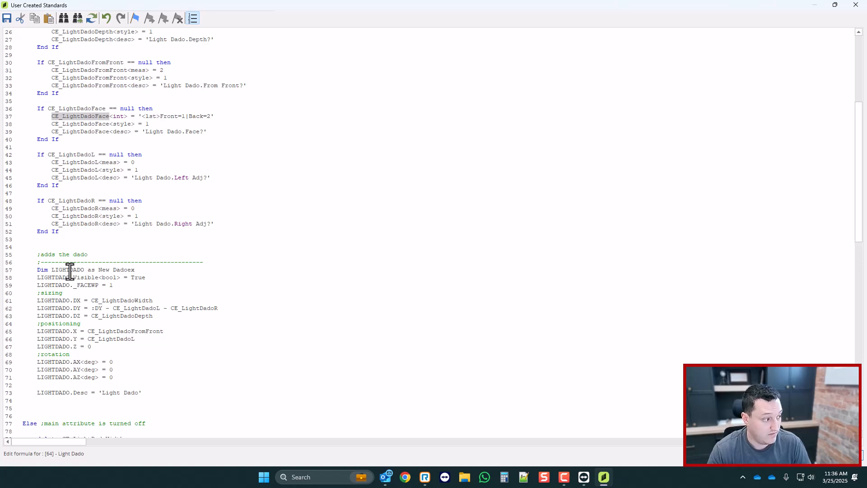
double_click(113, 285)
key("ctrl+v")
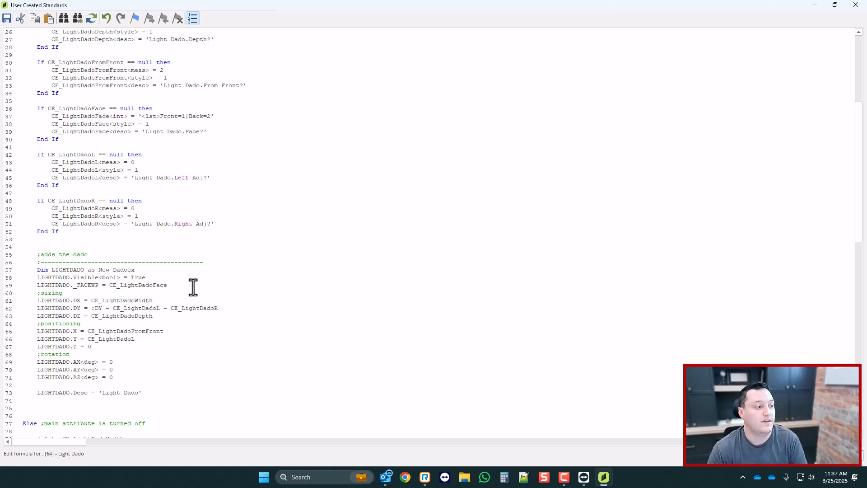
scroll(148, 304, "up", 1)
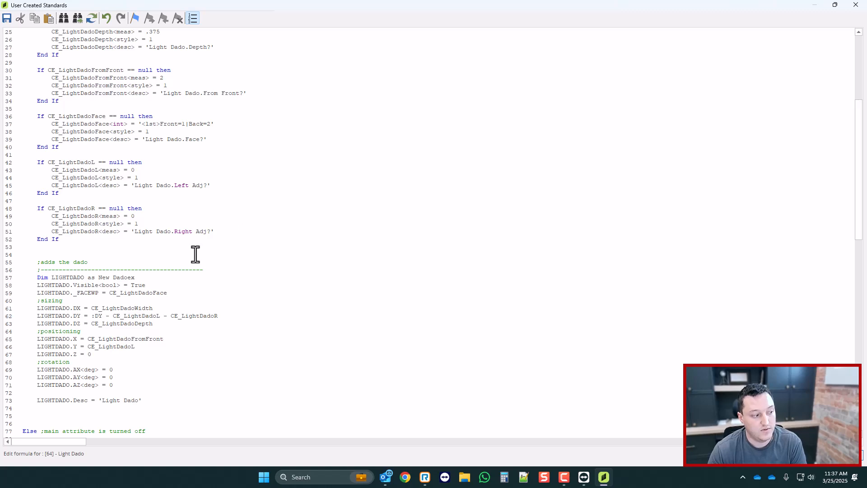
scroll(194, 255, "down", 1)
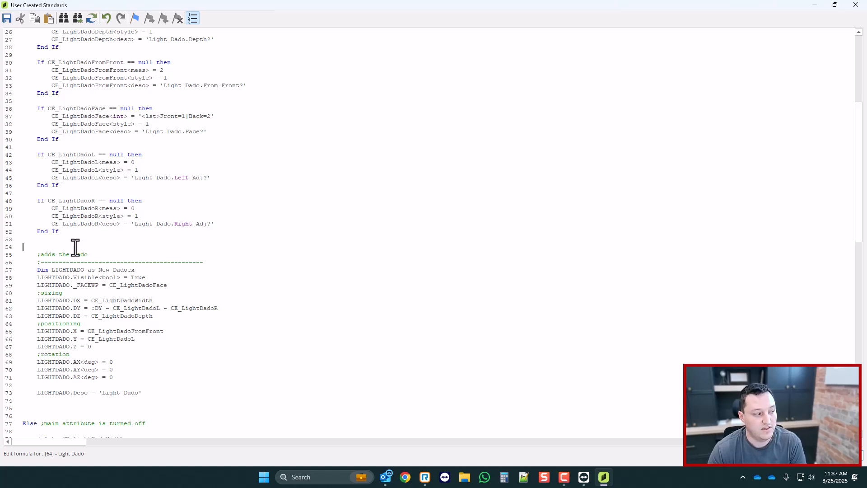
- Save and close the Light Dado code, return to the cabinet, and select the Bottom part in the end view
left_click(857, 6)
key("Return")
left_click(858, 5)
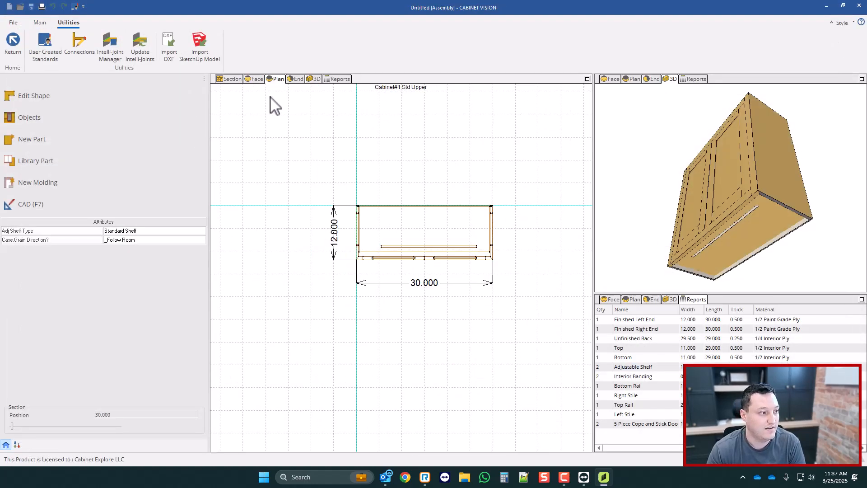
left_click(297, 79)
scroll(409, 316, "up", 1)
left_click(367, 323)
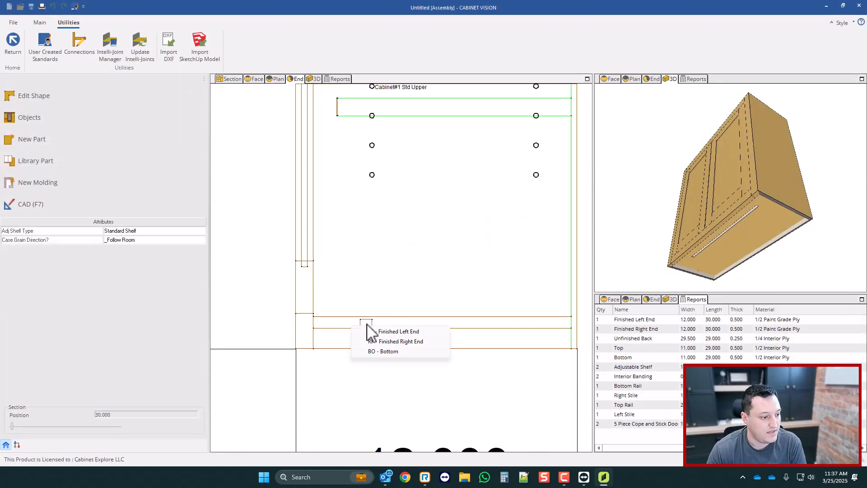
left_click(383, 351)
- Set the Bottom part's Light Dado.Depth? attribute to .25 and check the dado in the end view
left_click(102, 224)
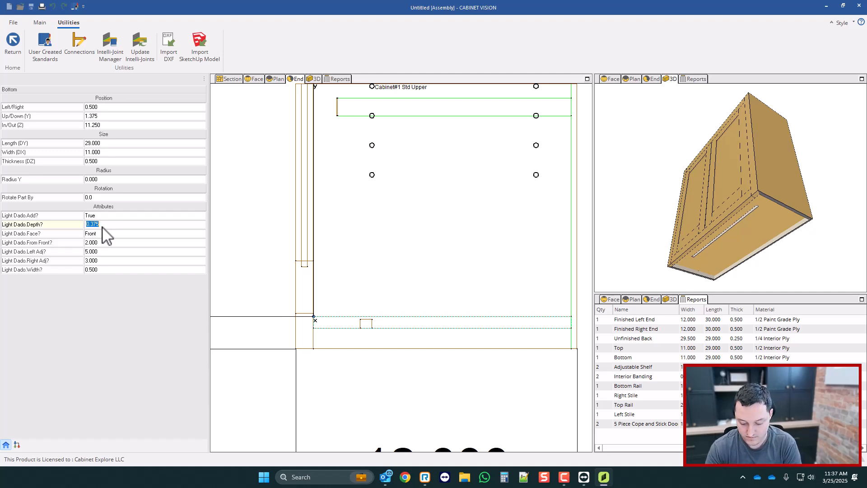
type(".25")
key("Return")
scroll(431, 337, "up", 1)
scroll(316, 321, "down", 2)
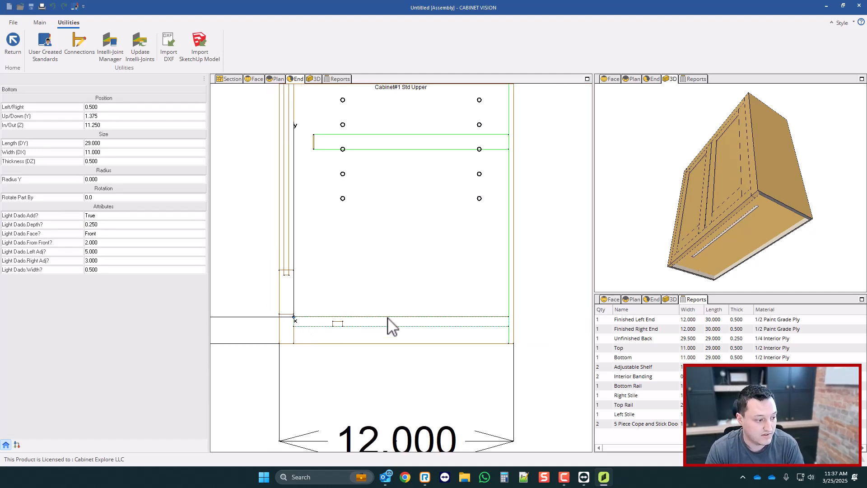
scroll(388, 317, "up", 1)
- Set the Bottom part's Light Dado.Face? attribute to Back and inspect the dado's position in the end view
left_click(94, 235)
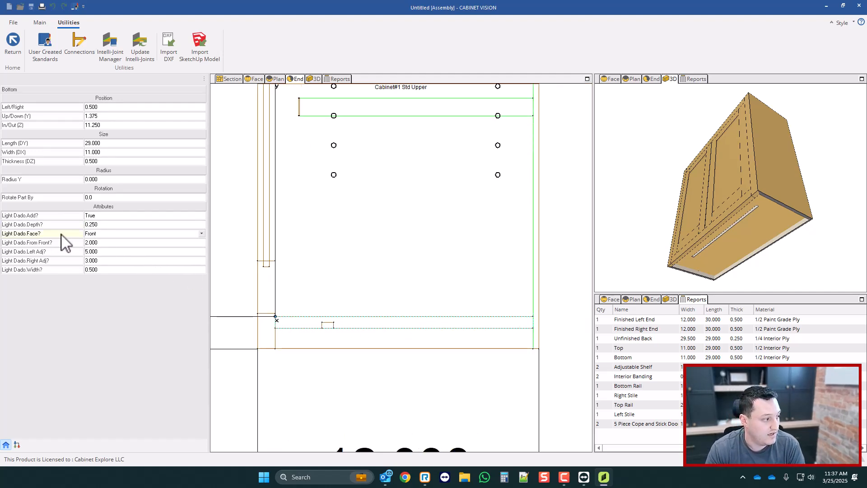
left_click(104, 234)
left_click(91, 242)
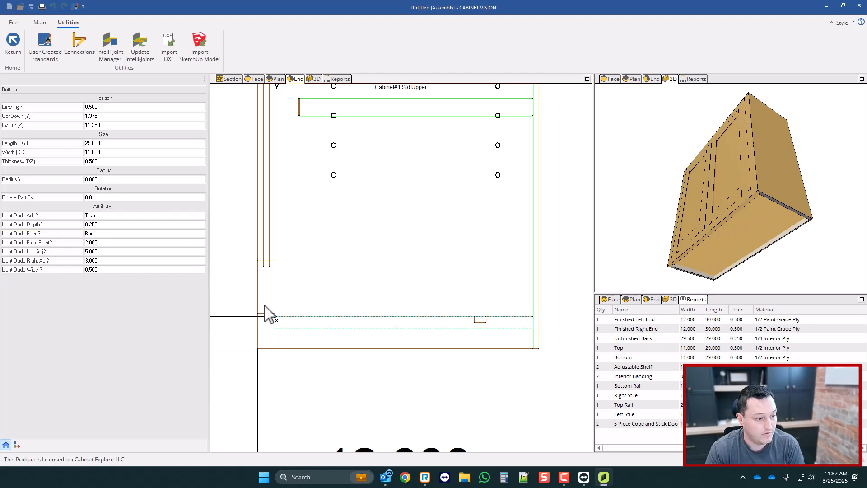
scroll(316, 321, "down", 1)
scroll(447, 323, "up", 1)
scroll(483, 323, "down", 1)
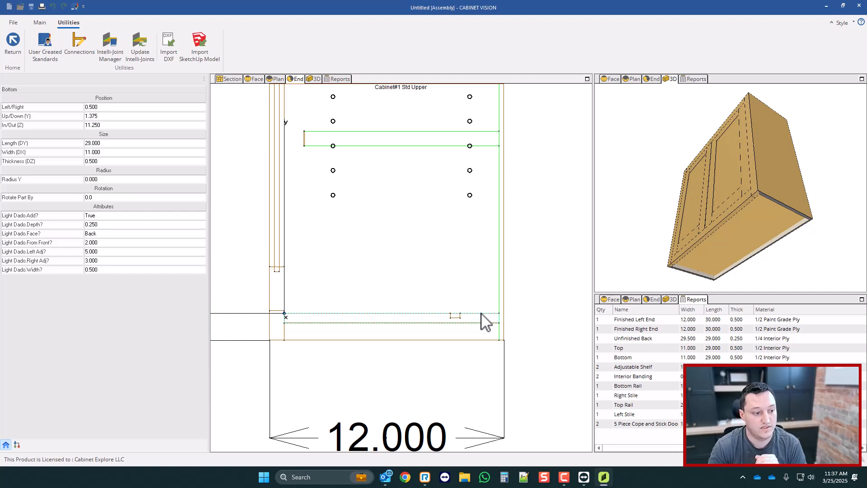
scroll(453, 312, "up", 1)
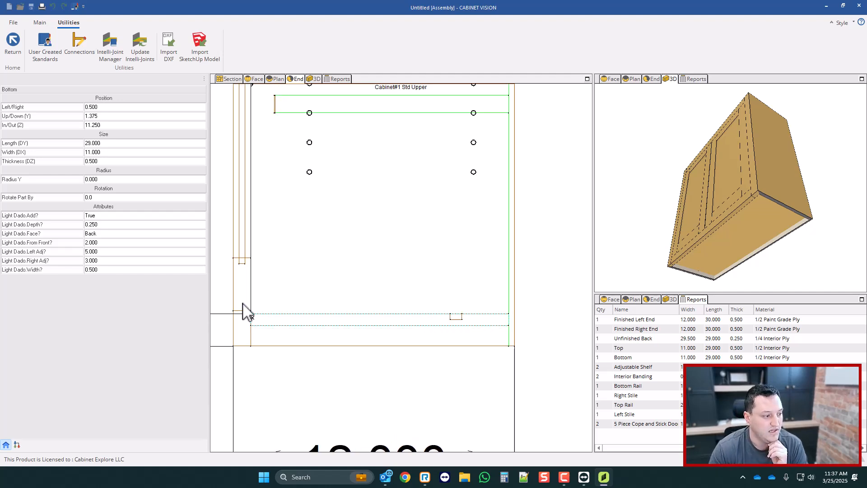
- Test the Bottom part's Light Dado.From Front? attribute at 1 and set it back to 2
left_click(91, 243)
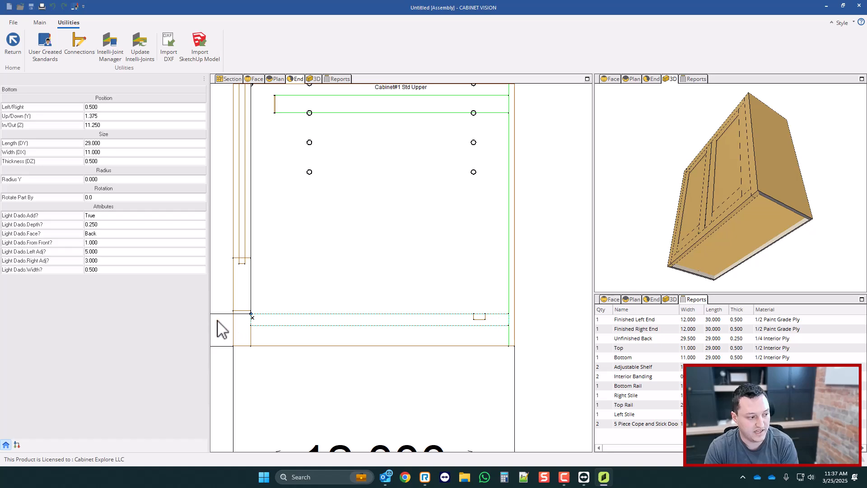
left_click(107, 242)
type("2")
key("Return")
scroll(430, 270, "down", 2)
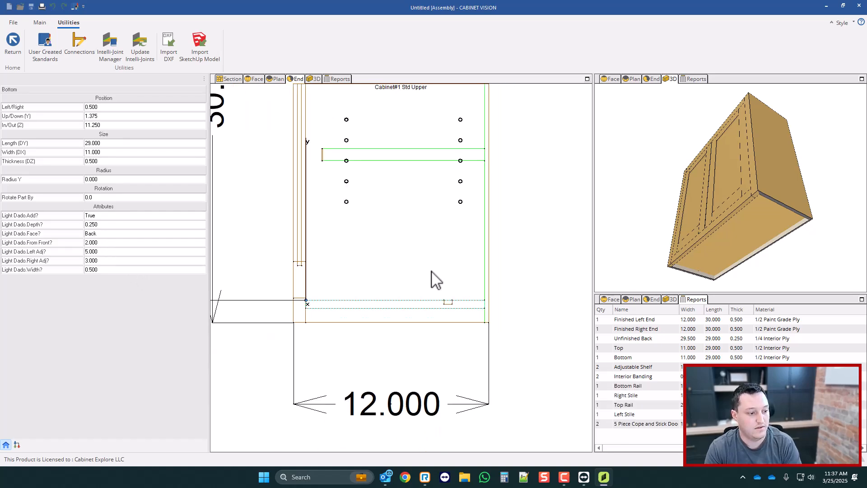
- Reopen the Light Dado code in User Created Standards and locate the CE_LightDadoFace attribute block
left_click(48, 48)
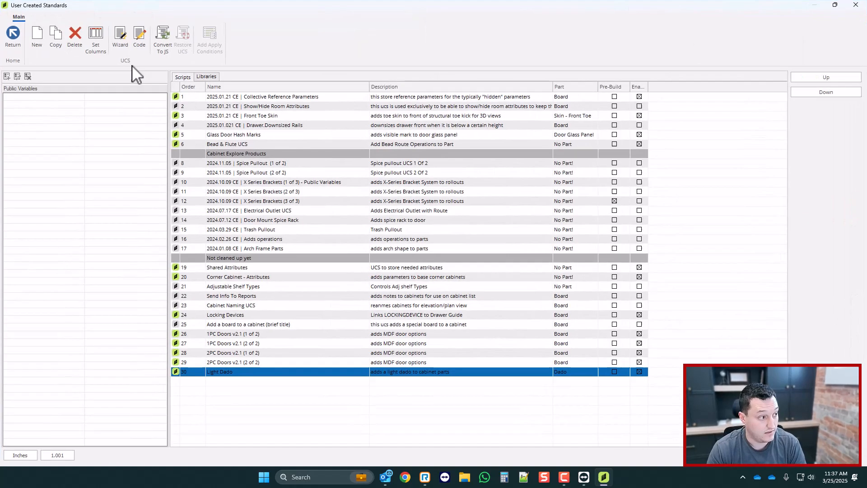
left_click(144, 41)
scroll(276, 228, "down", 5)
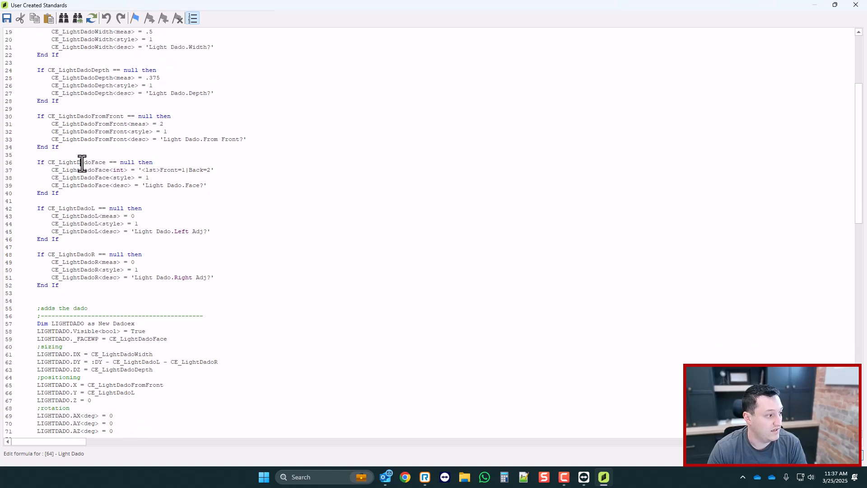
double_click(81, 163)
scroll(93, 269, "down", 1)
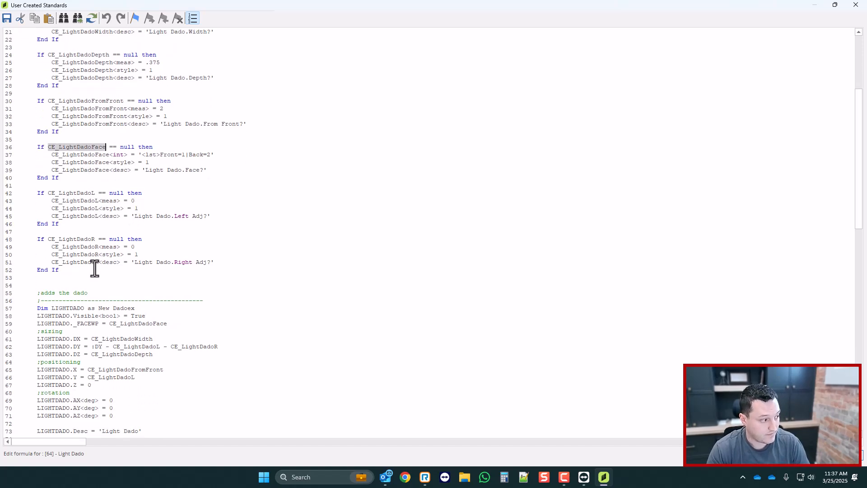
- Below the CE_LightDadoFace block, add an 'IF CE_LightDadoFace == 1 then ;front' condition with an 'Else ;back' branch and End IF
left_click(78, 178)
key("Return")
key("Return")
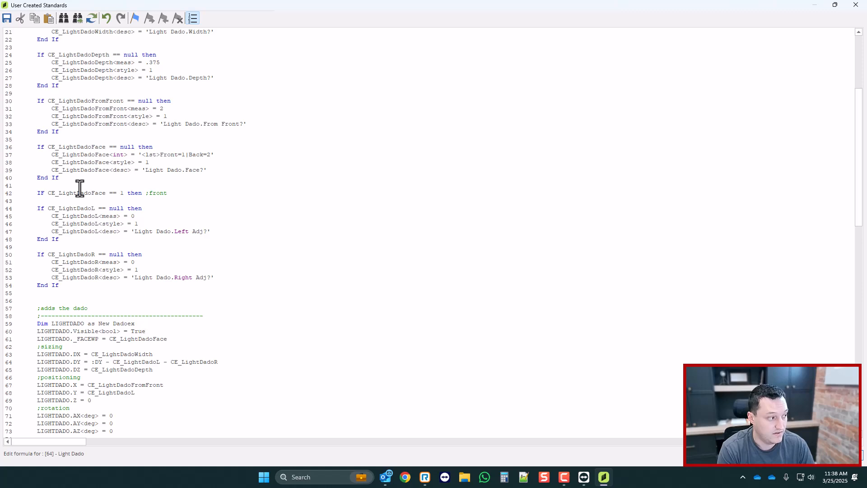
key("Return")
key("Return")
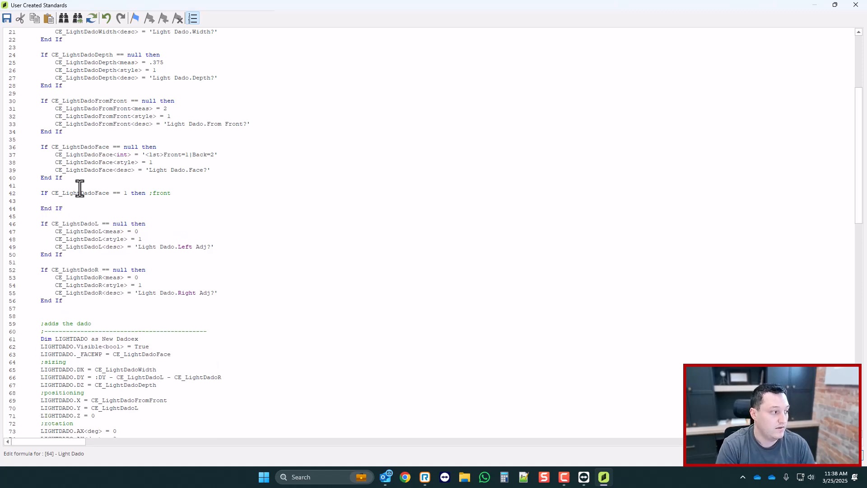
key("Return")
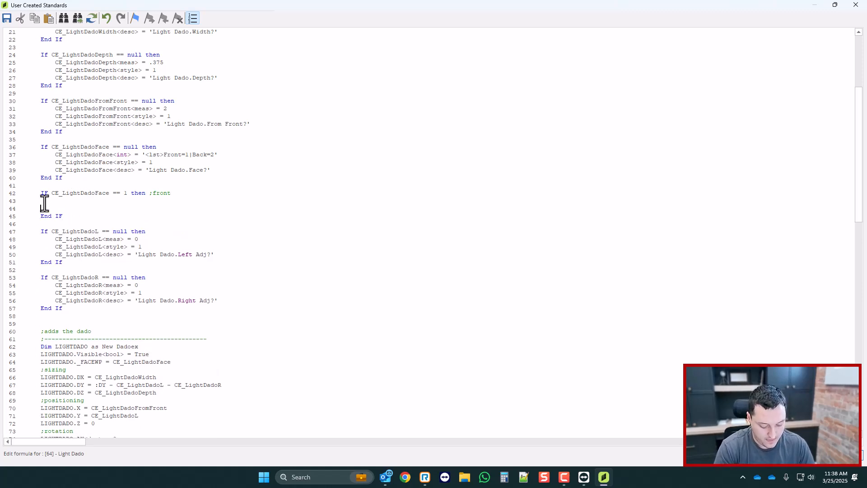
type("Else")
key("Return")
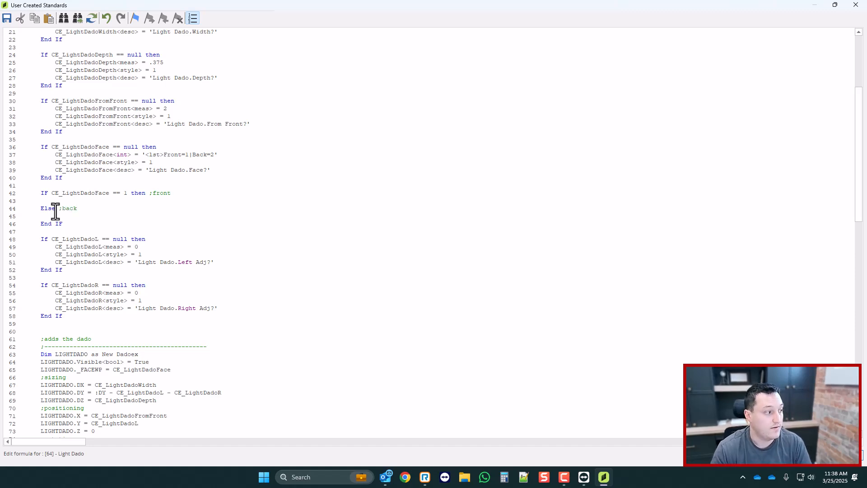
- Add the assignment 'CE_LightDadoTempX<meas> := 0' inside the front branch of the CE_LightDadoFace condition
double_click(97, 193)
key("ctrl+c")
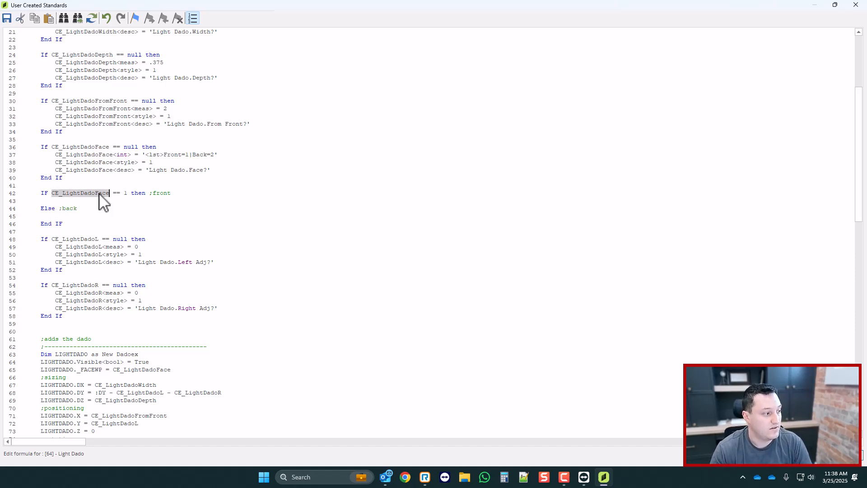
left_click(73, 201)
key("Tab")
key("ctrl+v")
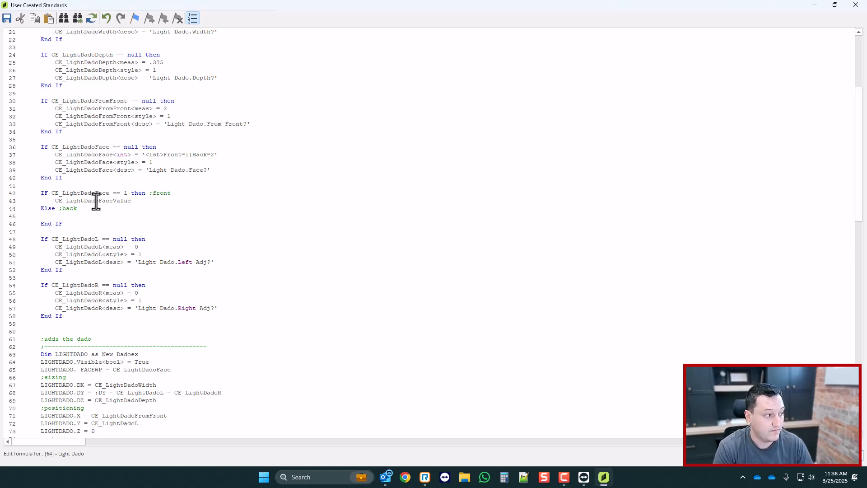
scroll(96, 201, "down", 2)
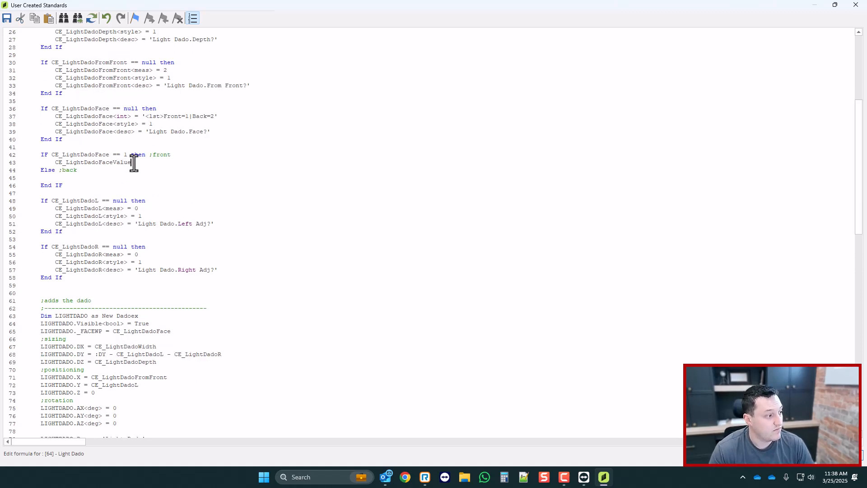
left_click_drag(133, 163, 106, 165)
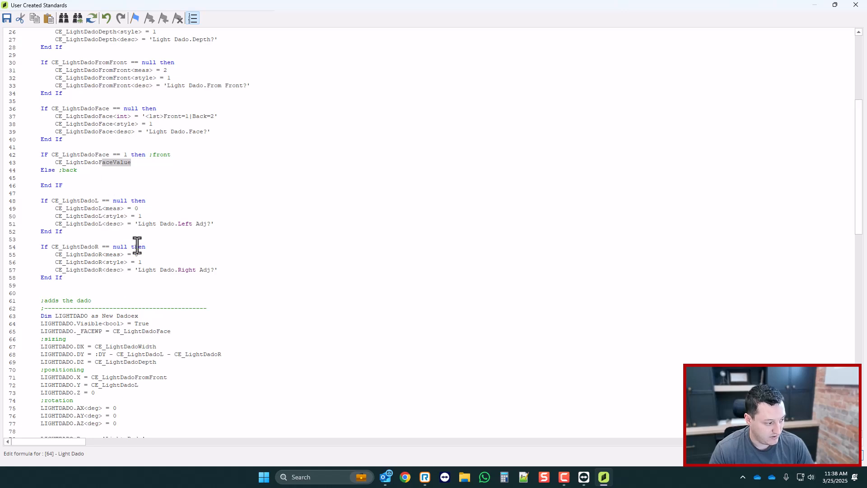
scroll(137, 294, "up", 1)
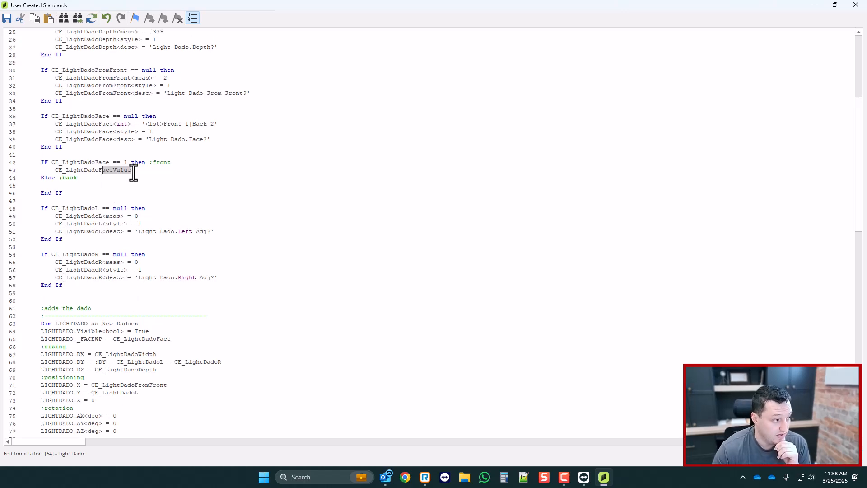
left_click_drag(134, 172, 105, 171)
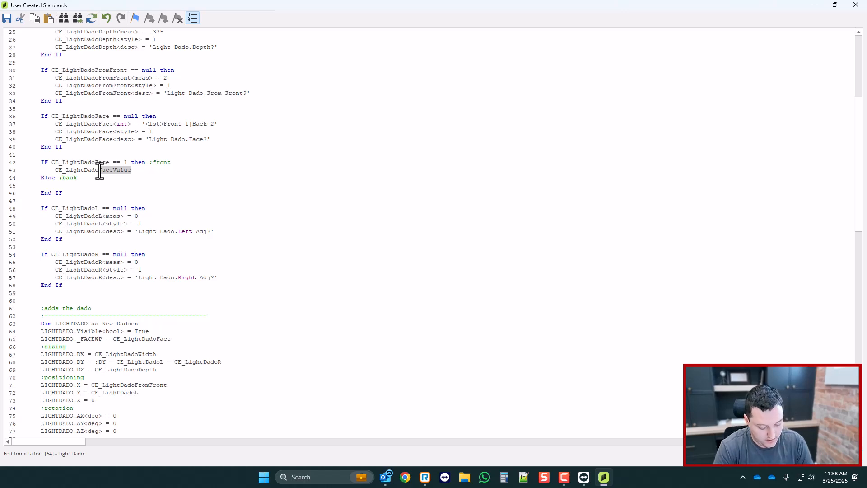
type("em")
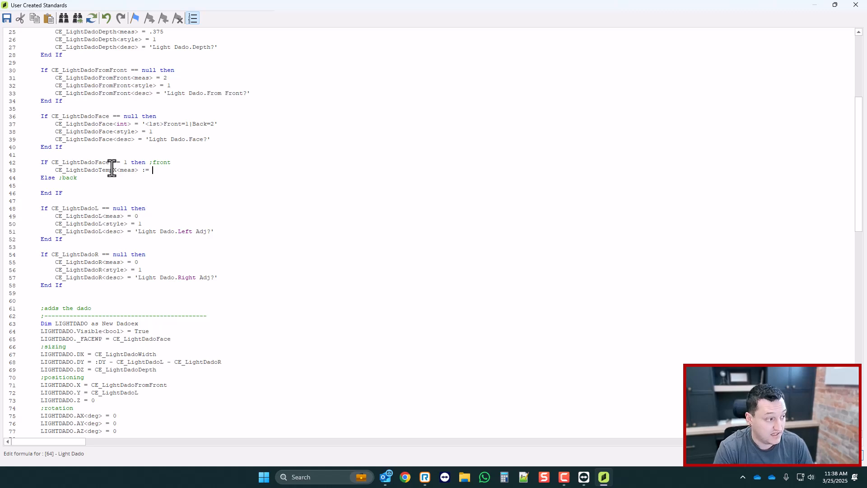
type("0")
- Duplicate the 'CE_LightDadoTempX<meas> := 0' line into the 'Else ;back' branch
left_click_drag(157, 170, 57, 171)
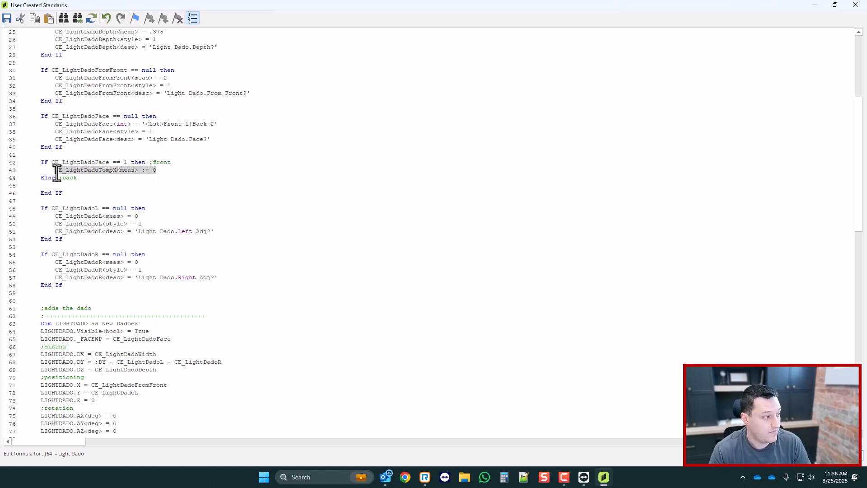
key("ctrl+c")
left_click(59, 185)
key("ctrl+v")
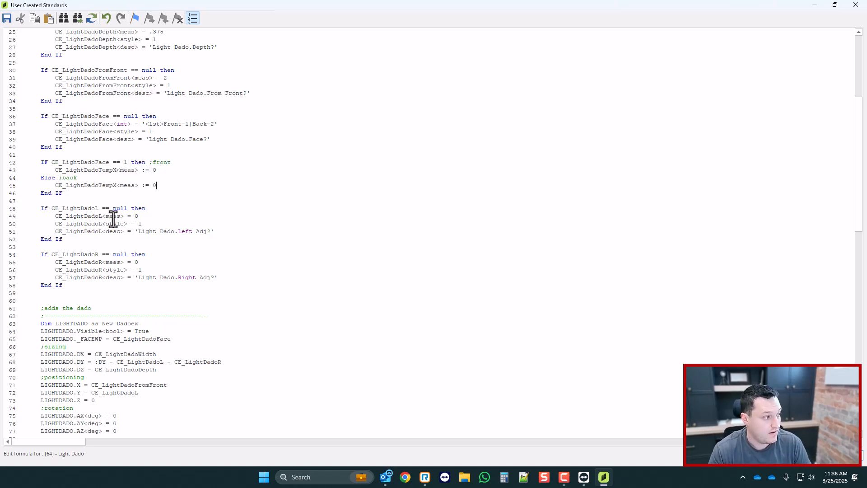
- Replace the front branch's CE_LightDadoTempX value with CE_LightDadoFromFront, copied from the LIGHTDADO.X positioning line
scroll(131, 236, "down", 1)
double_click(123, 369)
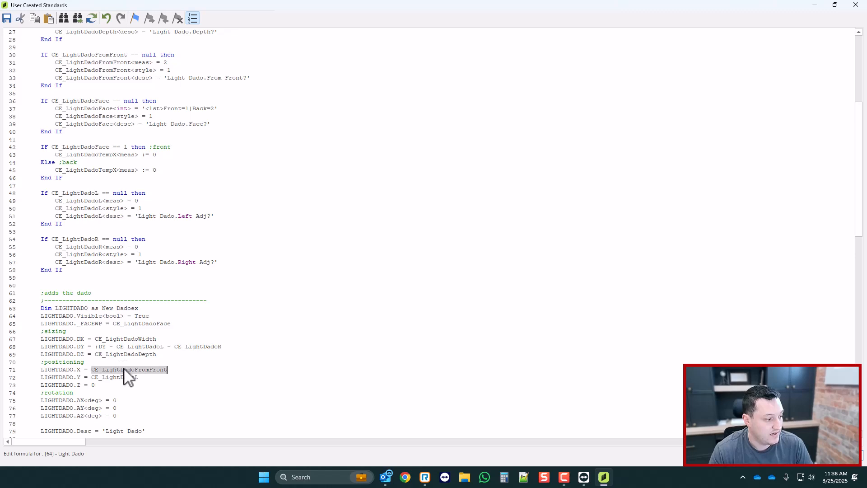
key("ctrl+c")
double_click(154, 154)
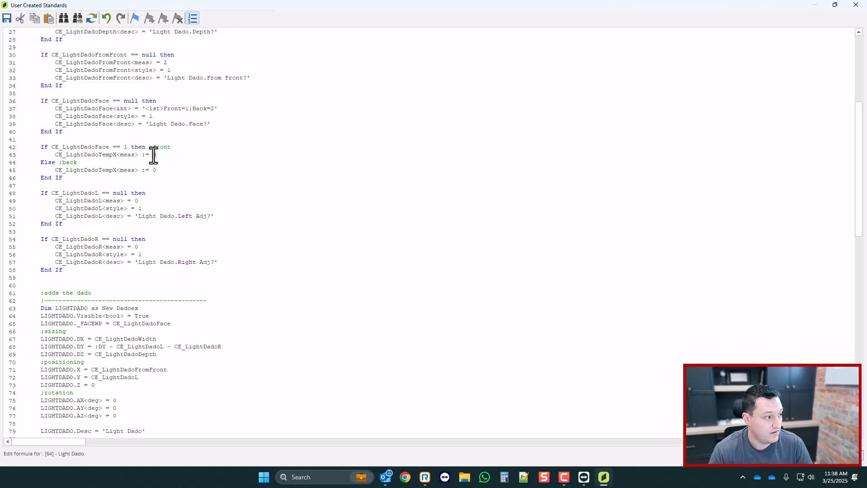
key("ctrl+v")
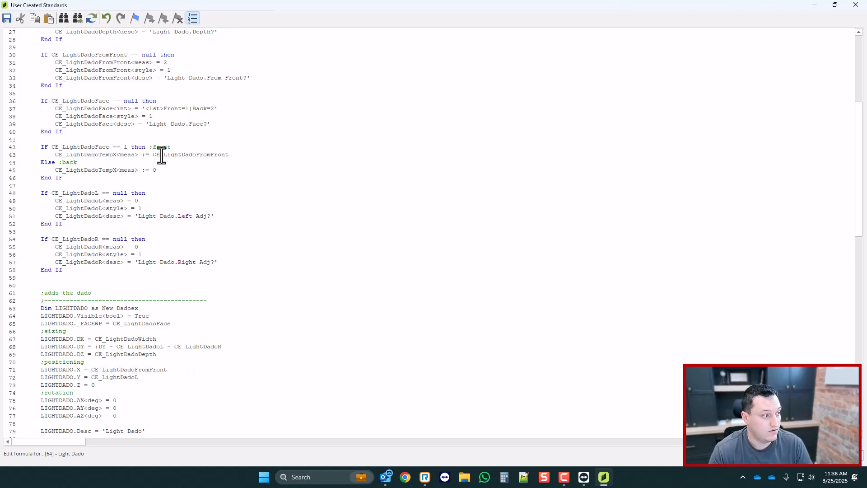
- Set CE_LightDadoTempX<meas> in the 'Else ;back' branch to 'DX - CE_LightDadoFromFront'
left_click_drag(152, 155, 226, 155)
double_click(155, 170)
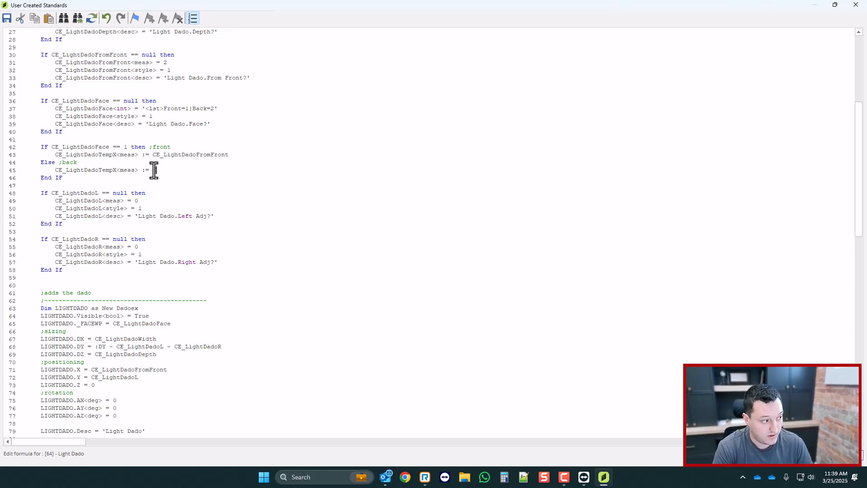
key("ctrl+v")
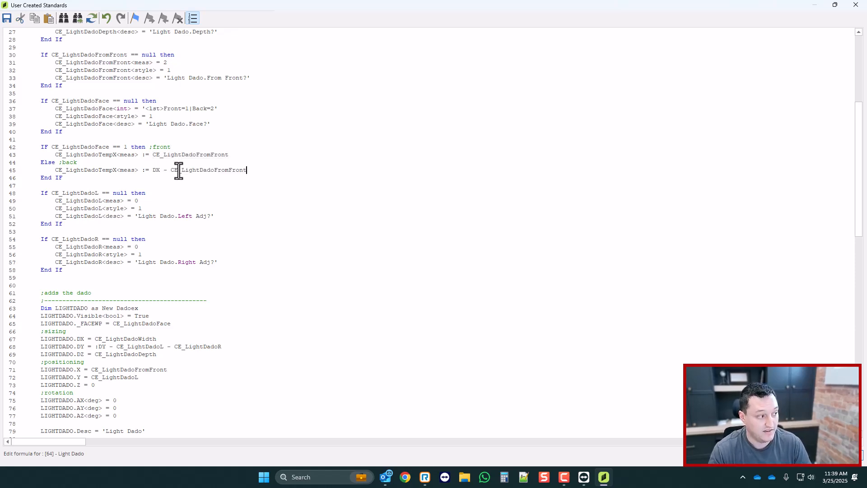
scroll(91, 176, "up", 1)
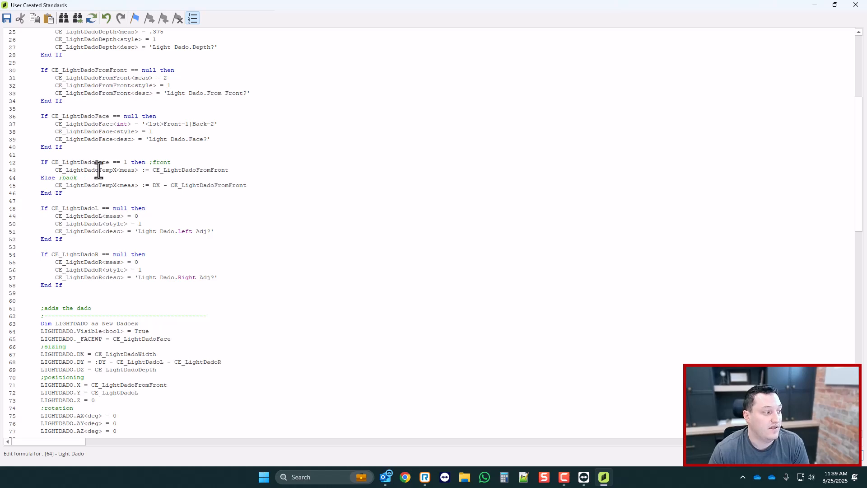
double_click(97, 170)
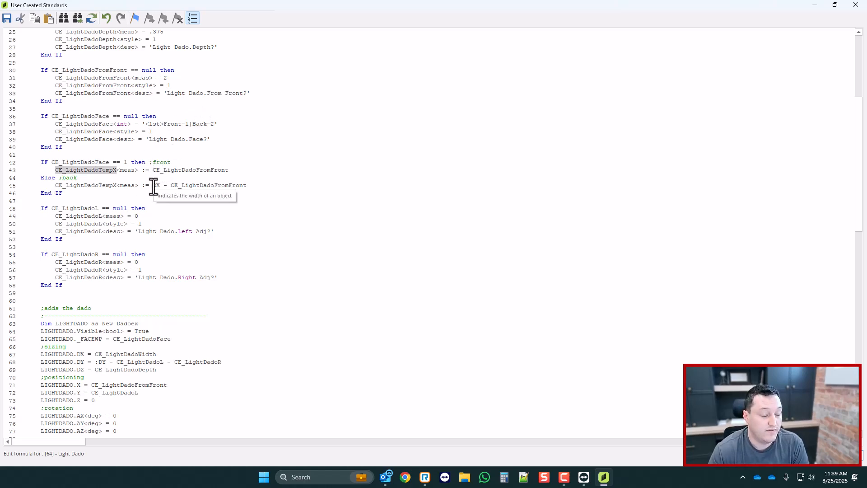
left_click(87, 186)
double_click(87, 186)
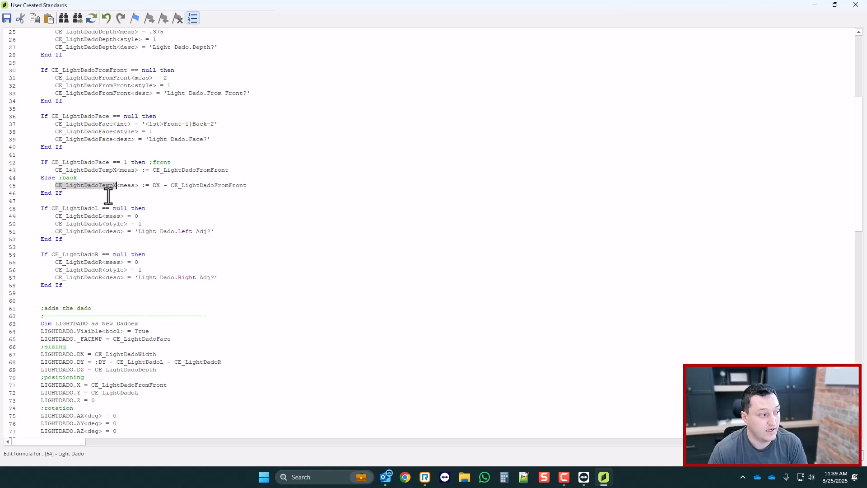
- Change the LIGHTDADO.X line in the positioning section to use CE_LightDadoTempX
scroll(149, 222, "down", 2)
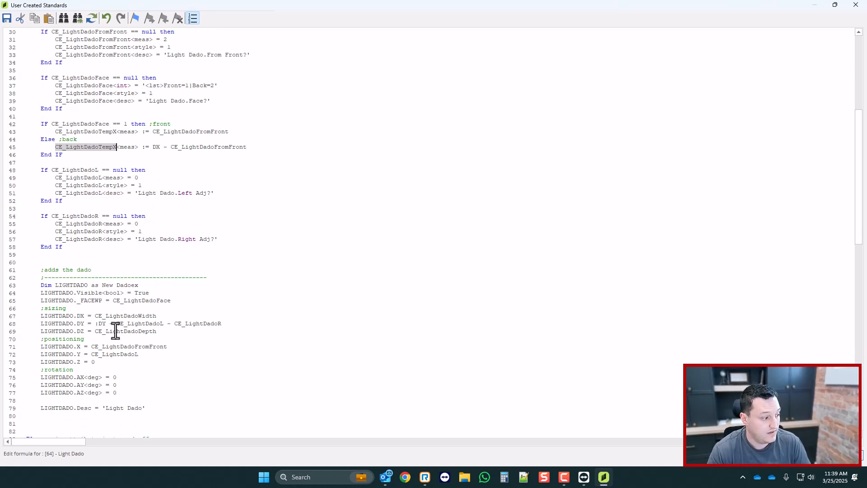
double_click(136, 347)
key("ctrl+v")
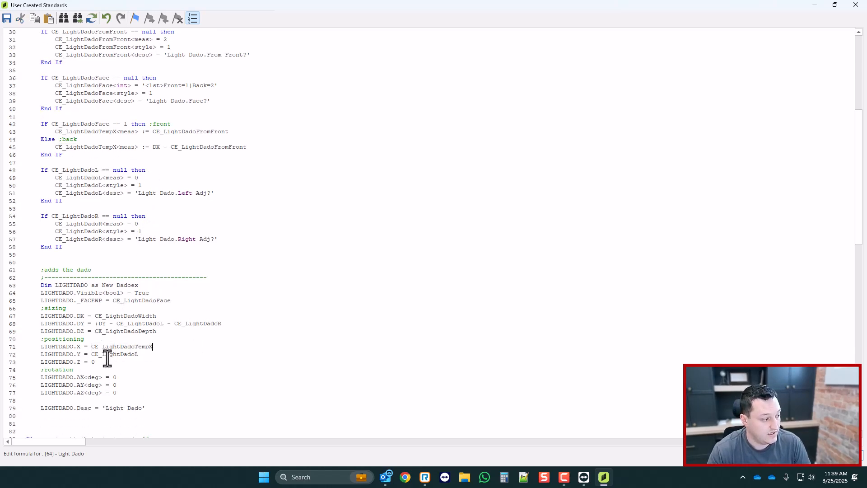
scroll(181, 350, "down", 1)
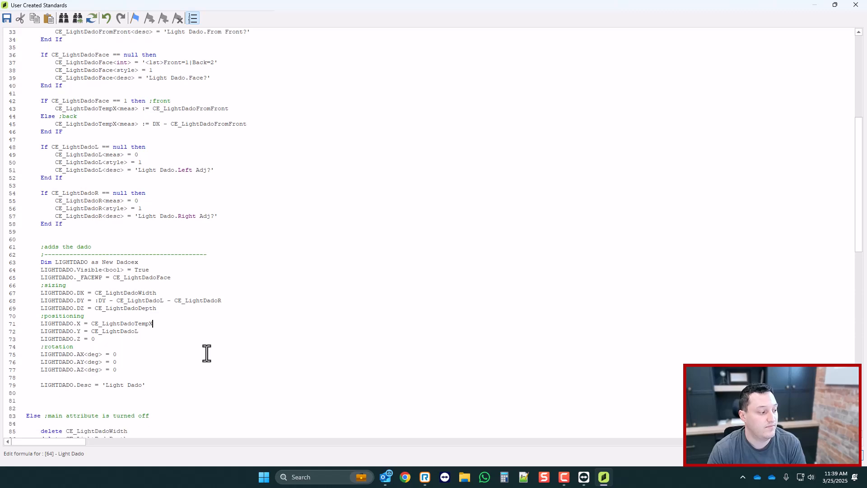
scroll(207, 316, "up", 1)
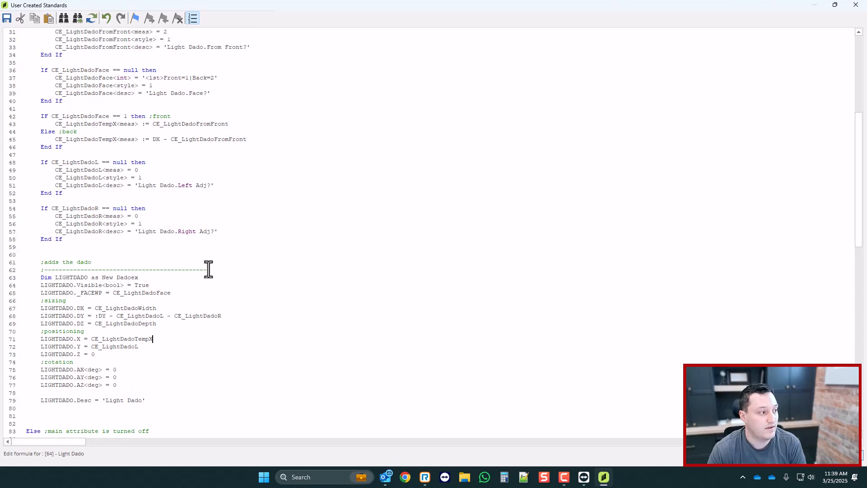
left_click(66, 148)
key("Return")
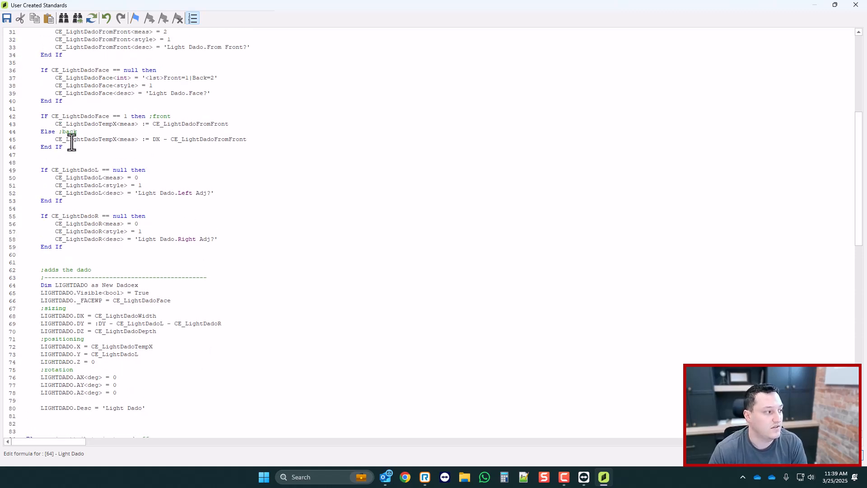
key("BackSpace")
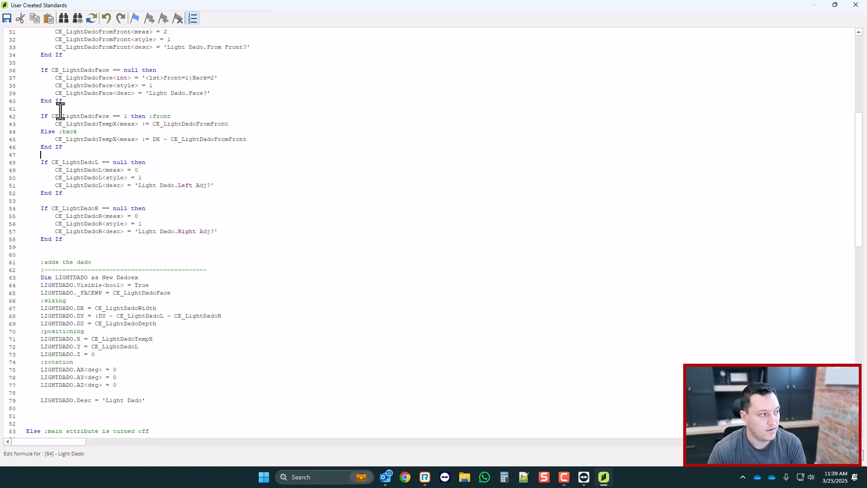
- Review the CE_LightDadoTempX condition, save the script changes, and return to the cabinet assembly
scroll(119, 149, "up", 1)
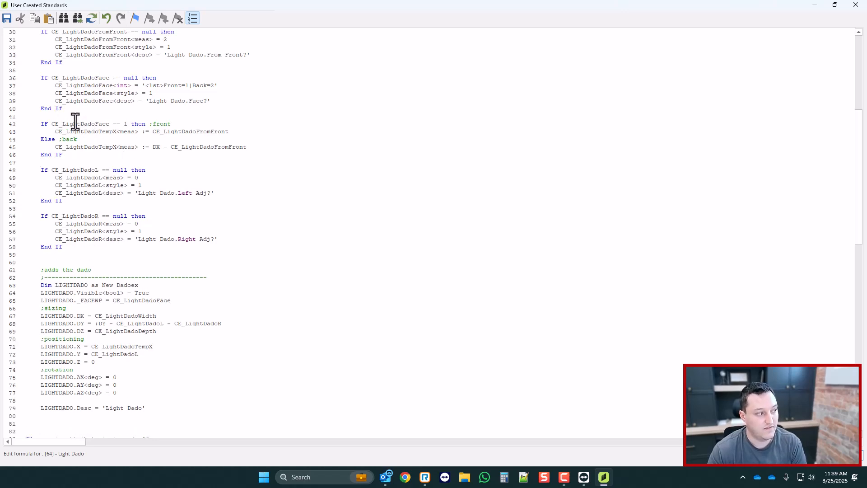
scroll(66, 126, "up", 1)
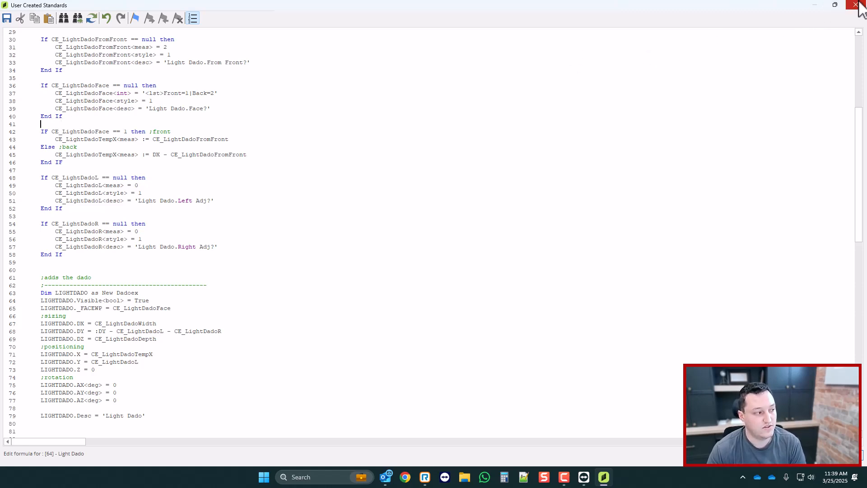
left_click_drag(117, 140, 65, 141)
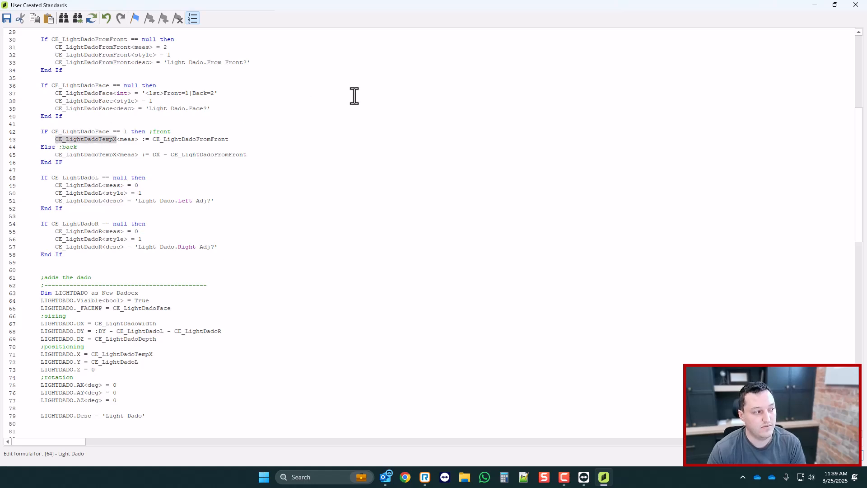
left_click(853, 7)
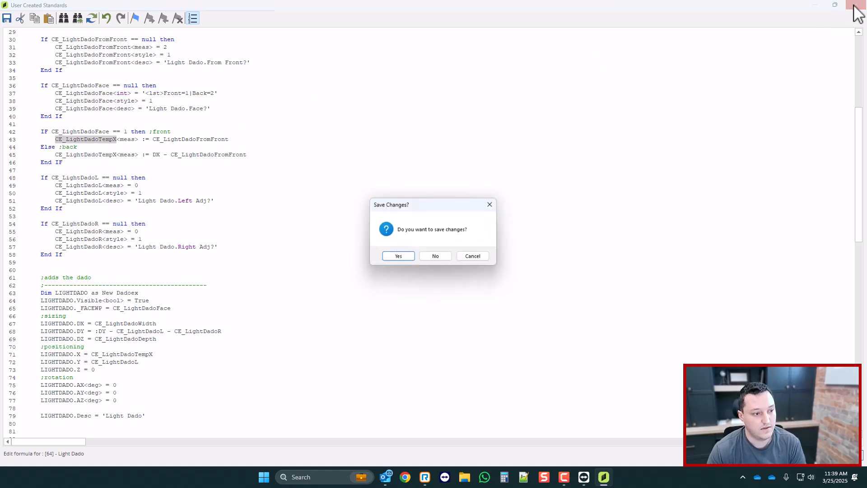
key("Return")
left_click(853, 7)
- Select the cabinet's bottom part in the end view and set Light Dado Face to Front
scroll(298, 194, "down", 2)
scroll(332, 276, "up", 2)
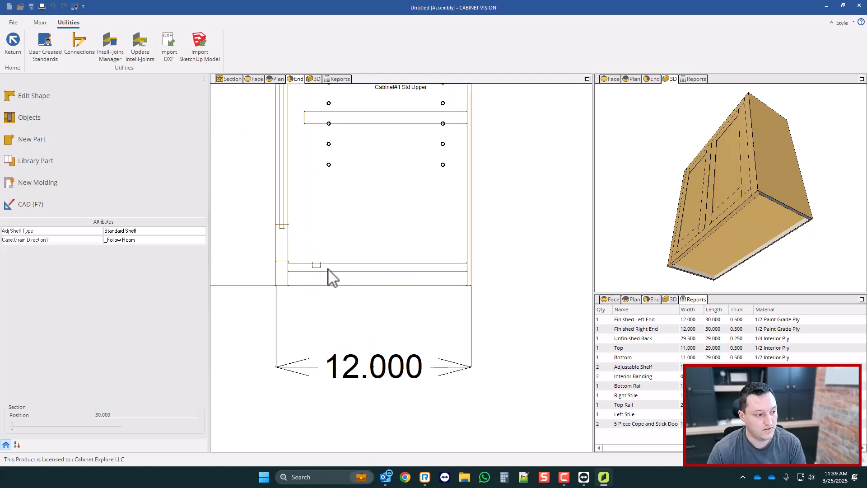
left_click(332, 275)
left_click(311, 292)
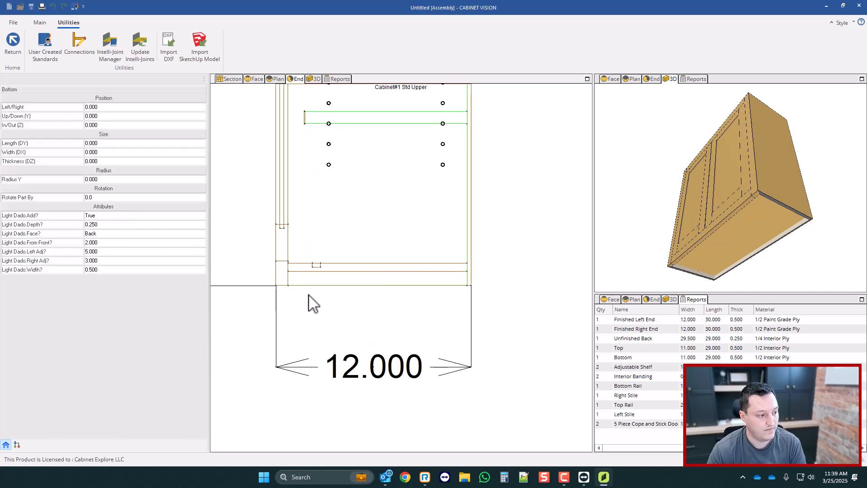
left_click(96, 233)
left_click(96, 249)
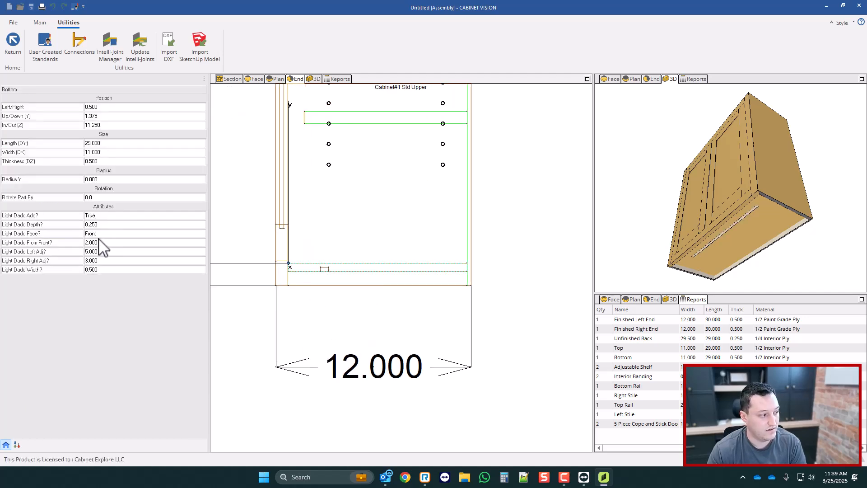
- Switch the bottom part's Light Dado Face to Back and return it to Front, comparing the dado's position up close
left_click(97, 234)
left_click(96, 243)
scroll(333, 276, "up", 2)
scroll(333, 277, "up", 3)
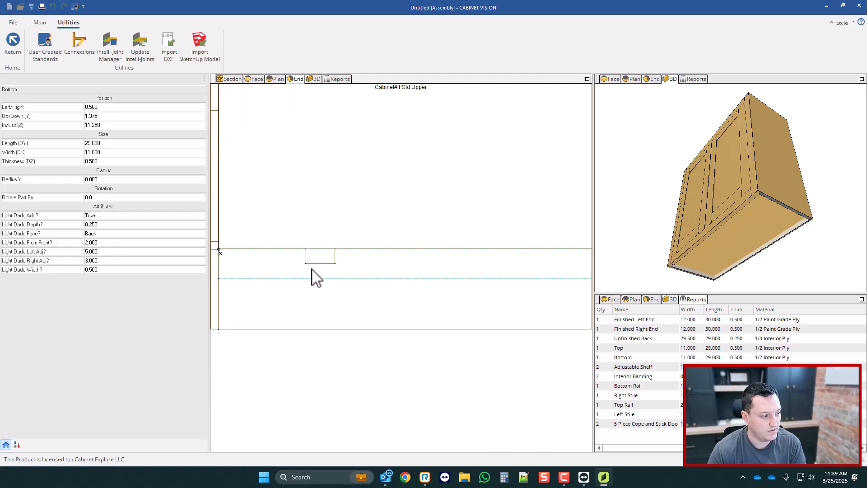
left_click(95, 234)
left_click(96, 248)
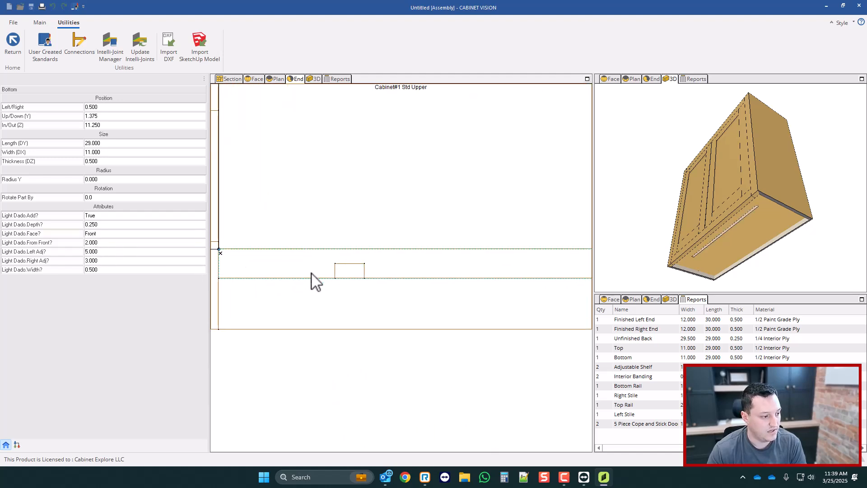
- Measure the distance from the dado's front edge to the front edge of the cabinet bottom
left_click(40, 22)
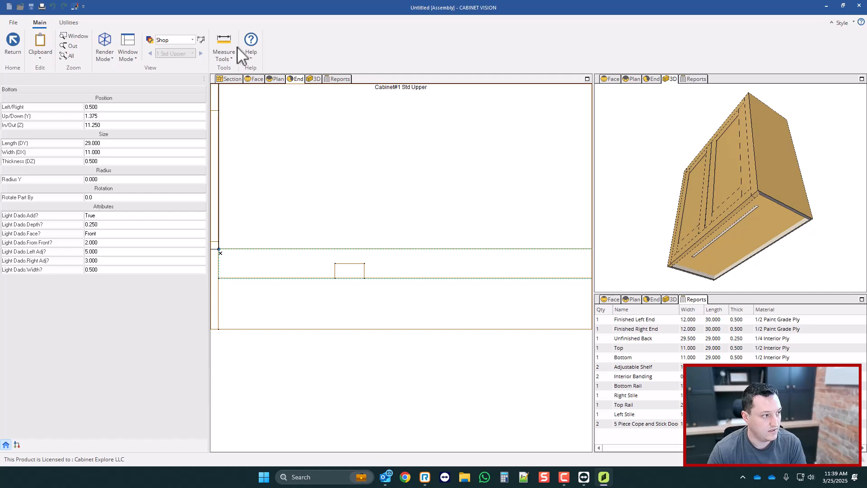
left_click(224, 45)
scroll(387, 210, "down", 2)
left_click(351, 258)
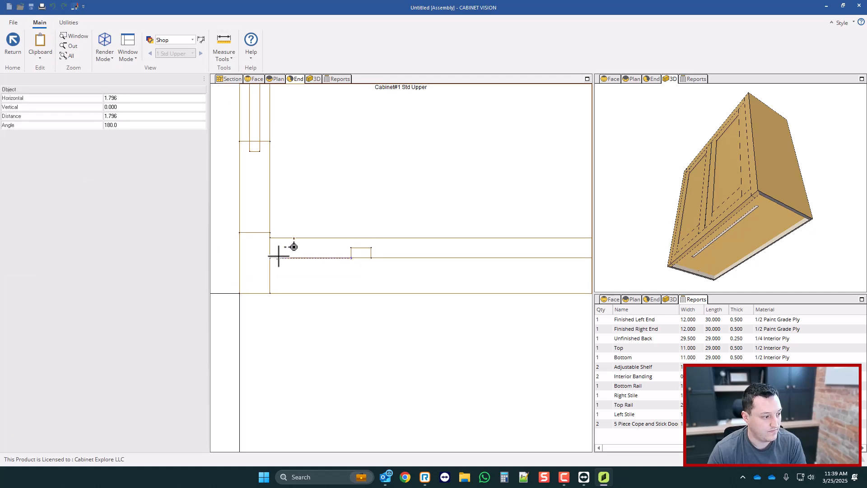
left_click(12, 43)
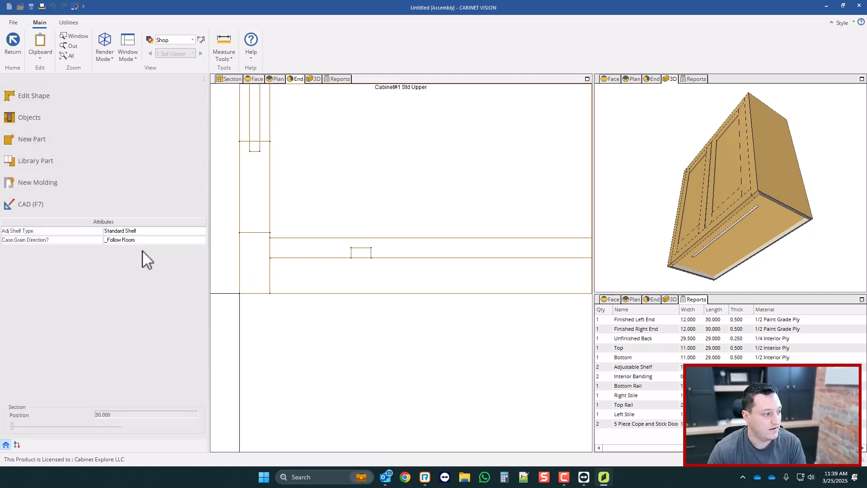
- Reselect the bottom part and set its Light Dado Face to Back
left_click(303, 273)
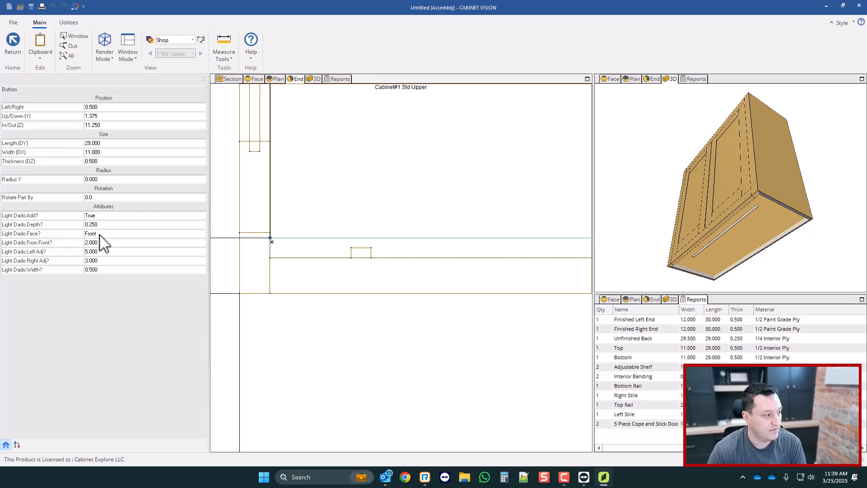
left_click(102, 233)
left_click(92, 242)
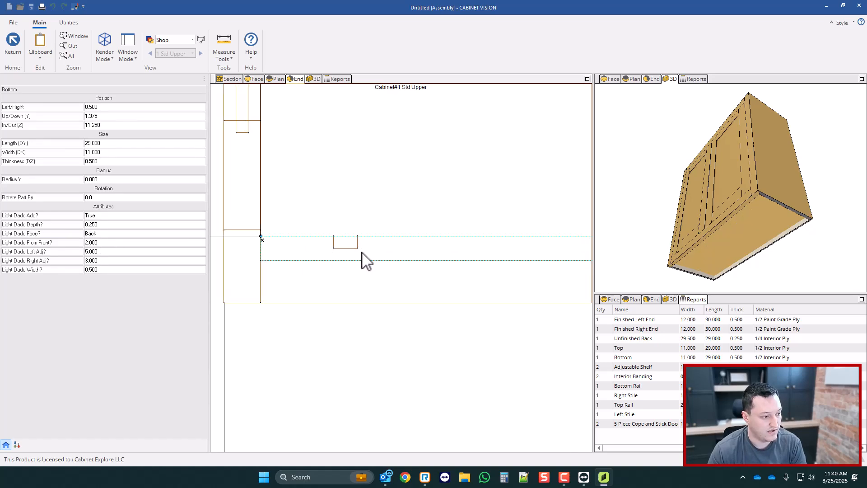
- Open the code of the Light Dado user created standard
left_click(65, 22)
left_click(41, 39)
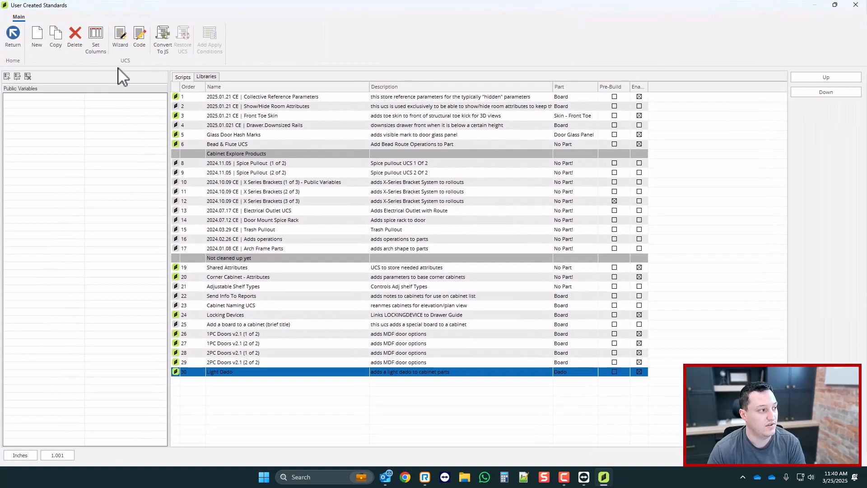
left_click(138, 41)
scroll(149, 240, "down", 1)
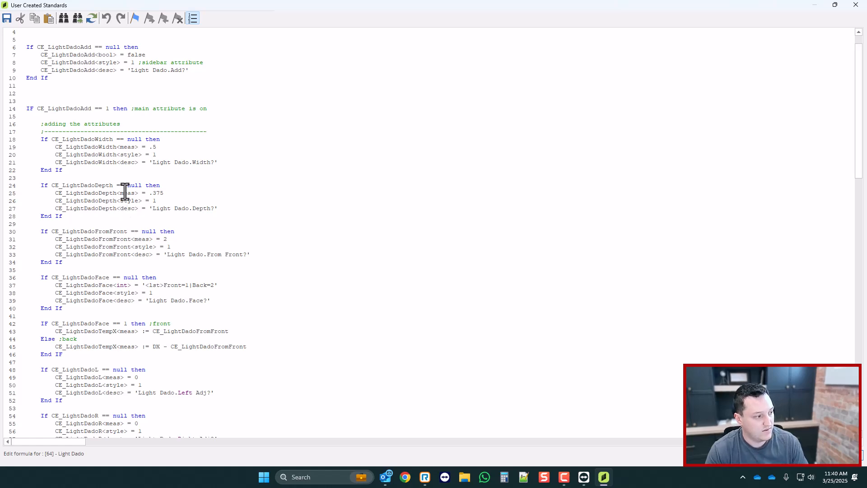
- Append "- CE_LightDadoWidth" to the CE_LightDadoTempX formula in the back branch of the face condition
double_click(102, 193)
double_click(91, 147)
key("ctrl+c")
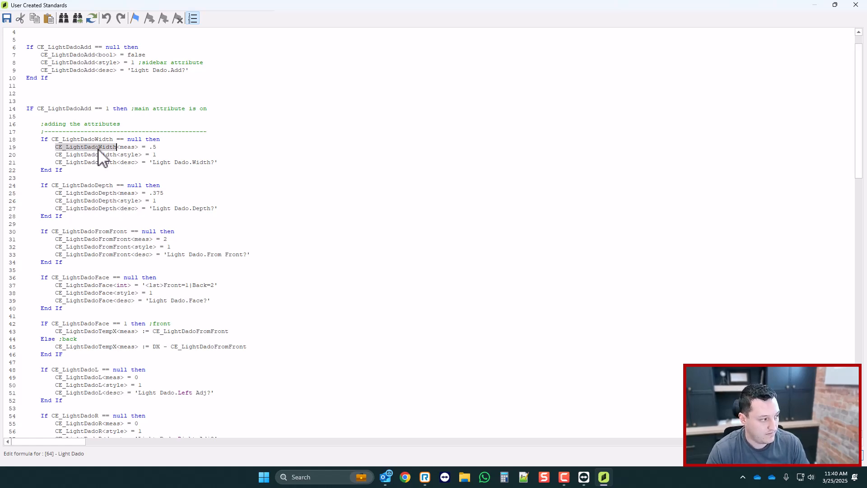
scroll(189, 275, "down", 3)
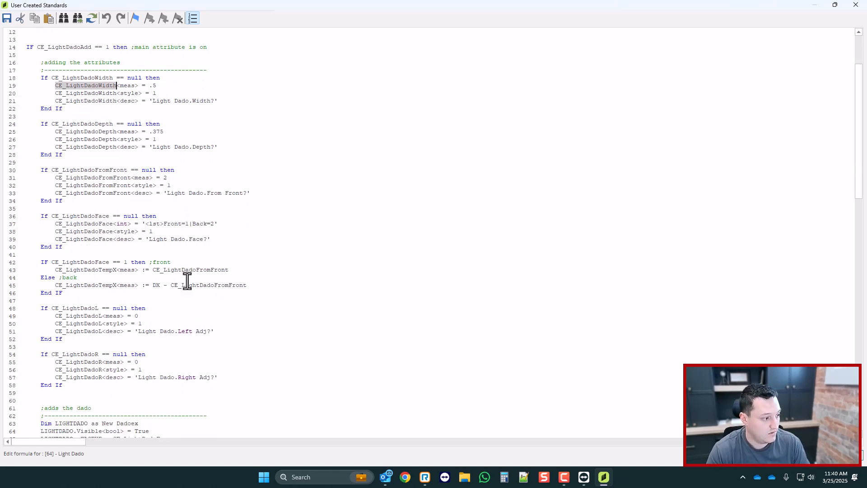
left_click(251, 284)
type("-")
key("ctrl+v")
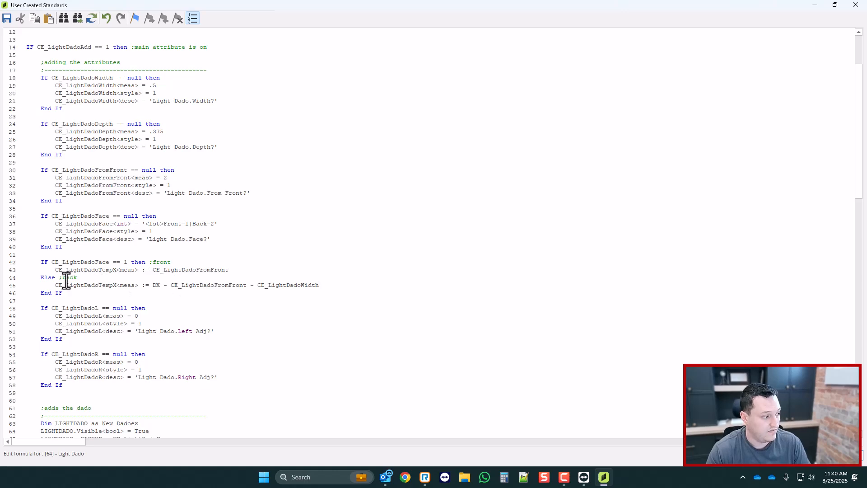
- Check the revised back-face formula, save the Light Dado script, and return to the cabinet assembly
left_click_drag(55, 284, 117, 285)
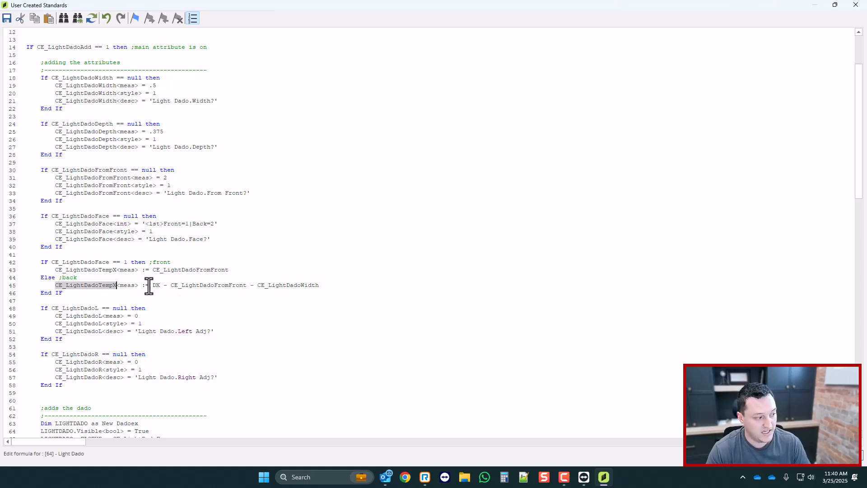
double_click(285, 285)
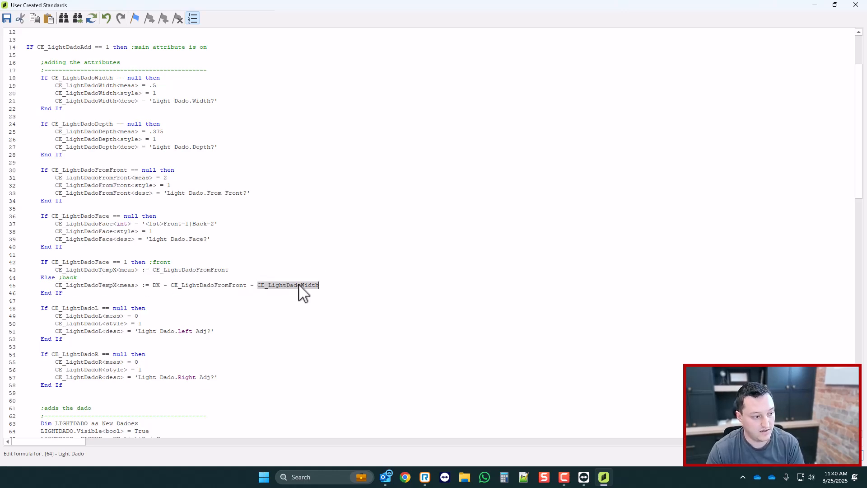
left_click(856, 4)
key("Return")
left_click(858, 5)
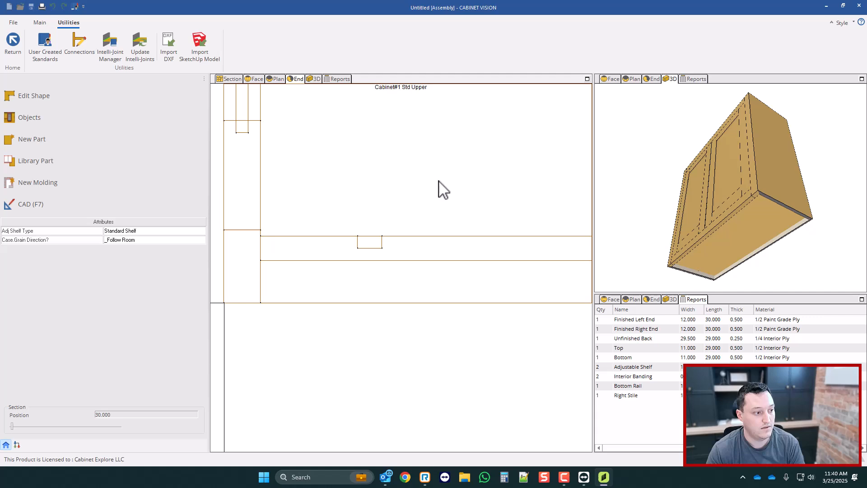
- Select the bottom part and alternate Light Dado Face between Front and Back, ending on Front, to test the dado's alignment
left_click(319, 261)
left_click(311, 278)
left_click(98, 234)
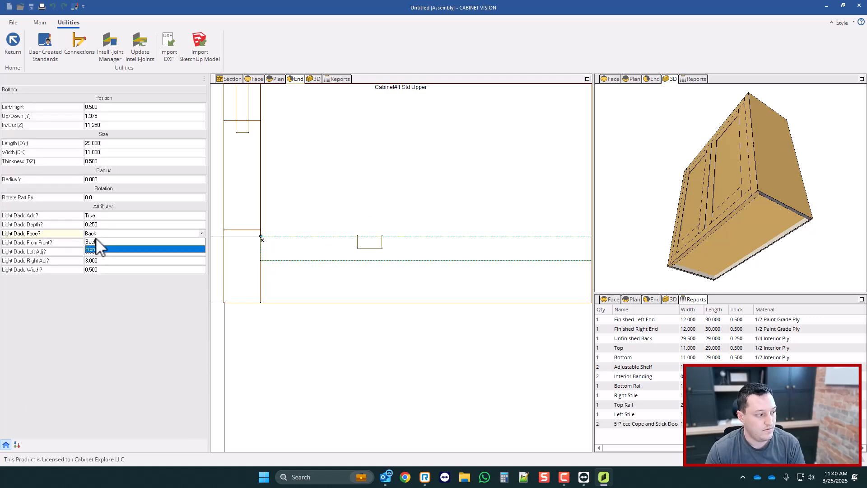
left_click(102, 251)
left_click(99, 233)
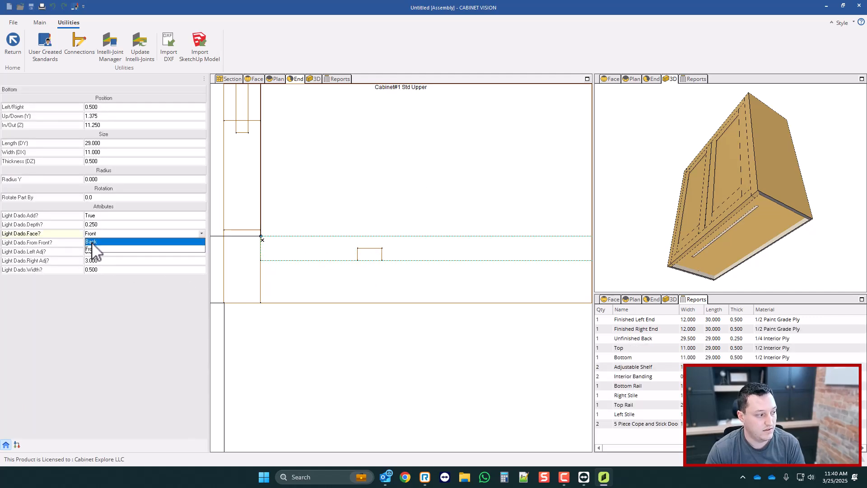
left_click(97, 243)
left_click(106, 234)
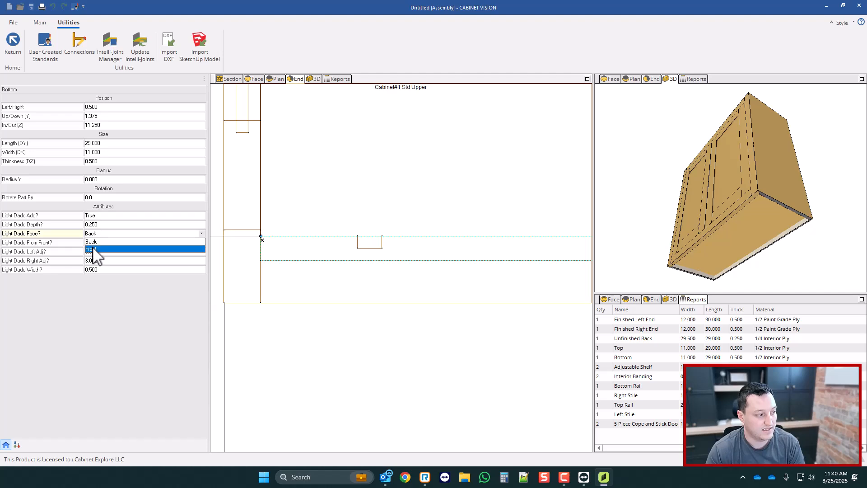
left_click(92, 252)
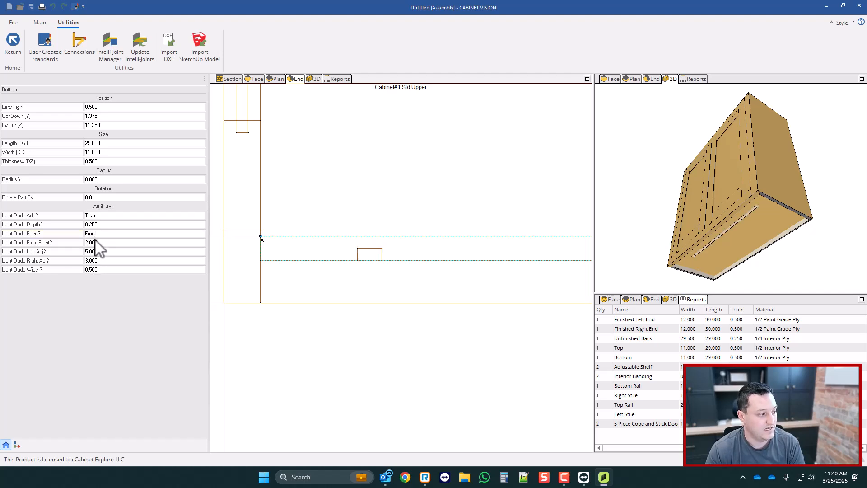
- Set the bottom part's Light Dado From Front to 3 and its Face to Back
type("3")
key("Return")
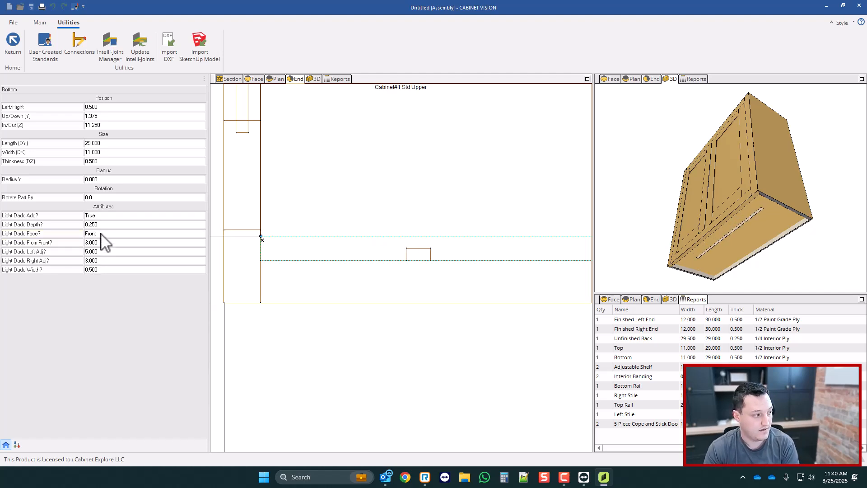
left_click(104, 234)
left_click(95, 251)
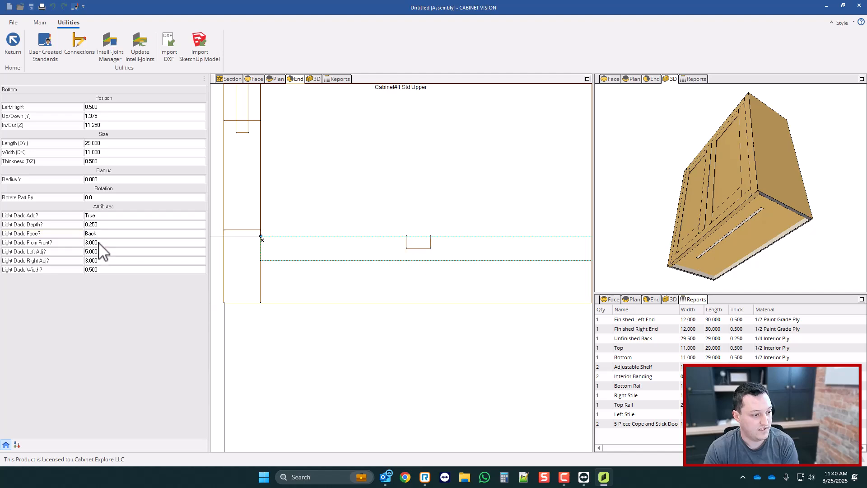
left_click(103, 233)
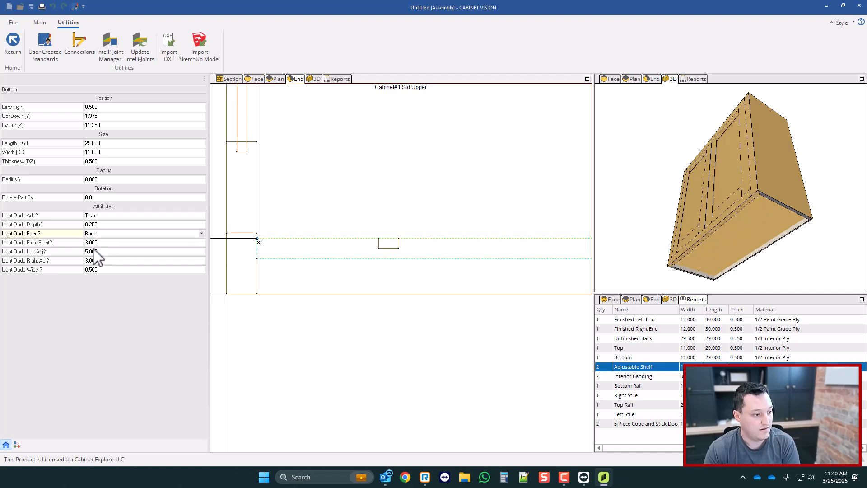
- Set the bottom part's Light Dado Face to Front and check the dado in the End view
left_click(94, 250)
scroll(332, 278, "down", 5)
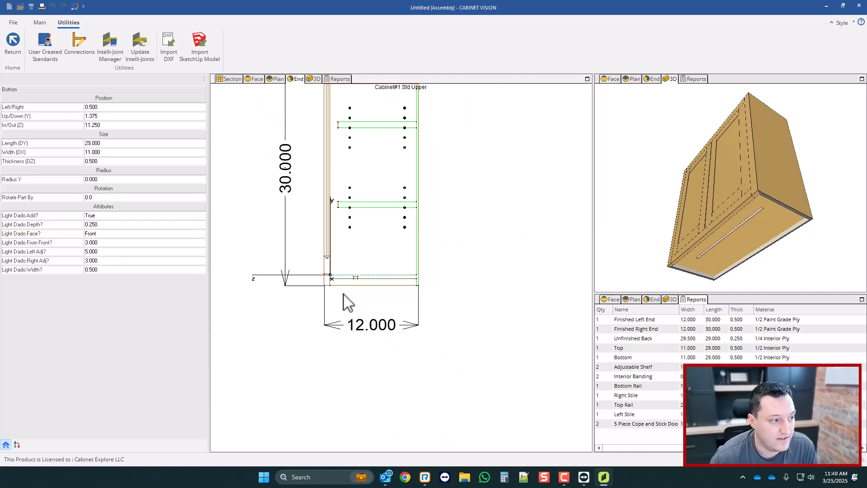
scroll(354, 307, "up", 2)
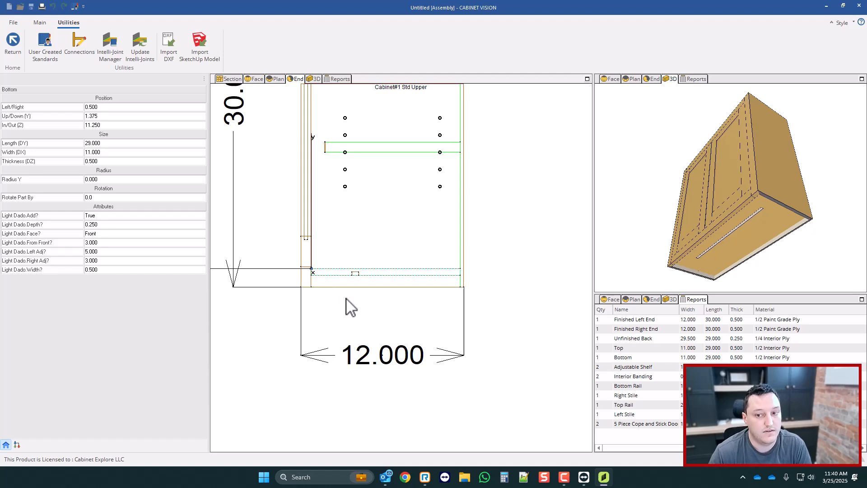
scroll(375, 281, "up", 1)
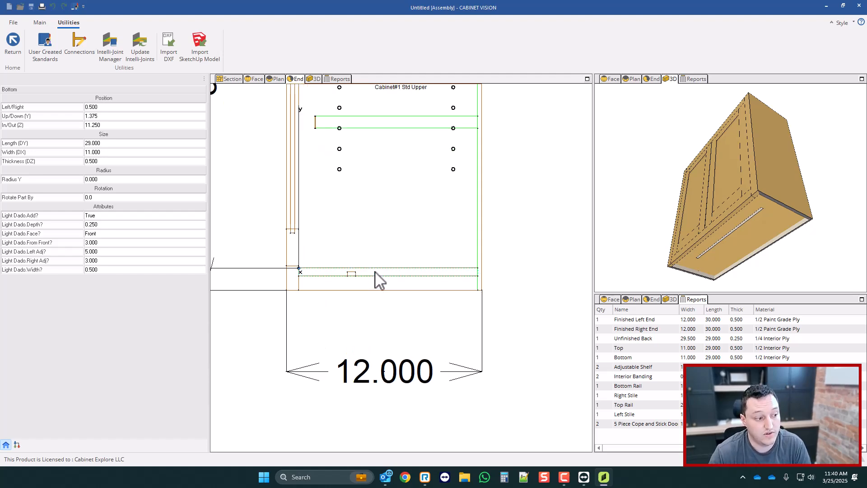
scroll(378, 280, "down", 1)
scroll(378, 280, "down", 1)
left_click(294, 313)
scroll(387, 272, "up", 1)
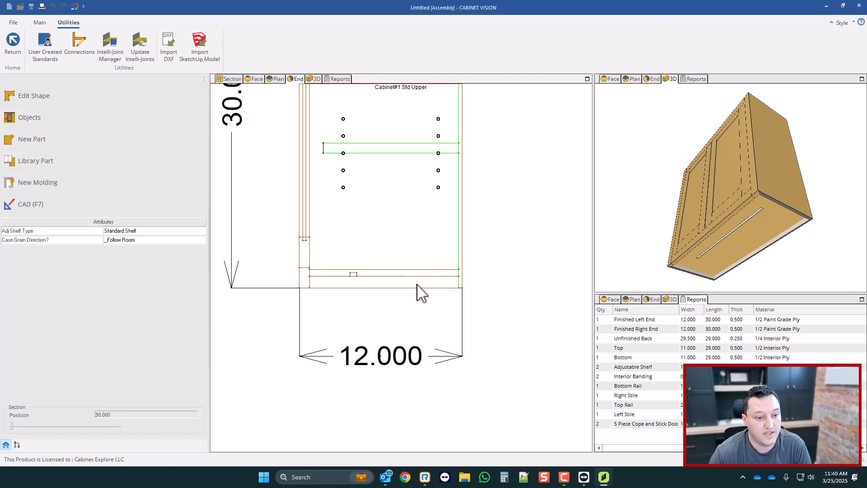
- Select the bottom part again and inspect its origin point at the front edge in relation to the dado
scroll(436, 291, "down", 1)
scroll(429, 287, "up", 1)
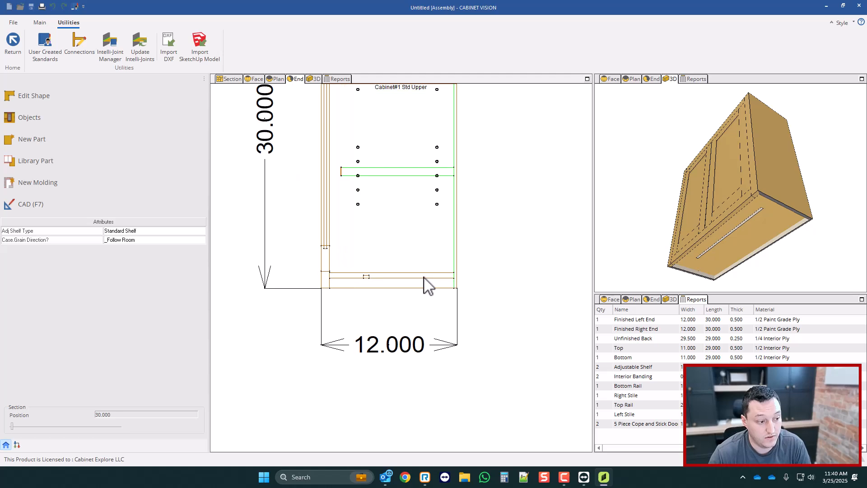
left_click(425, 284)
left_click(403, 303)
scroll(332, 275, "up", 4)
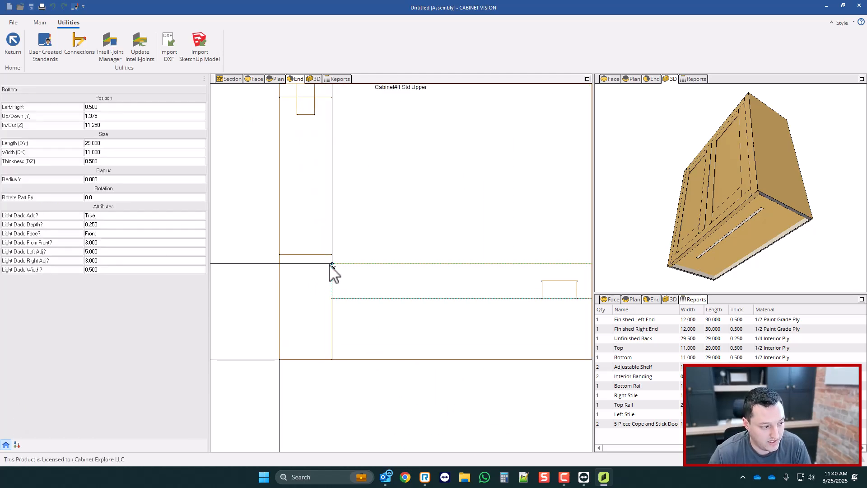
scroll(285, 272, "down", 4)
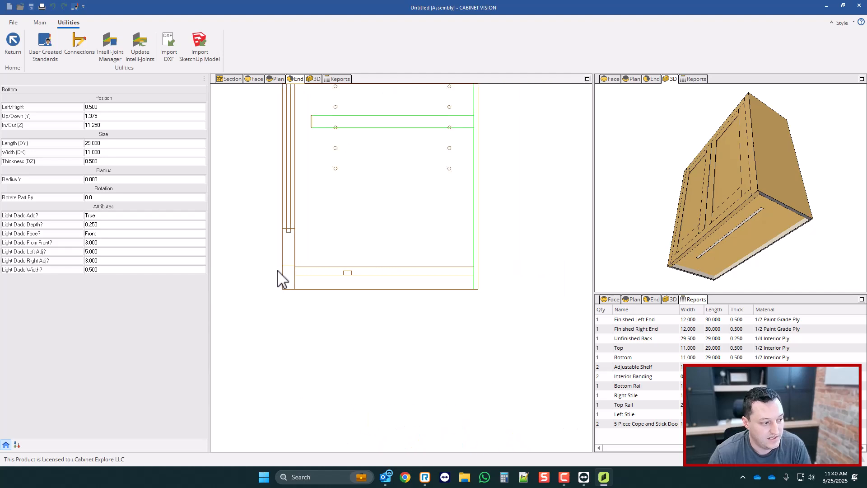
scroll(282, 277, "down", 1)
- Return to the room layout and open the room's Frame-Full Overlay cabinet construction for modification
left_click(13, 45)
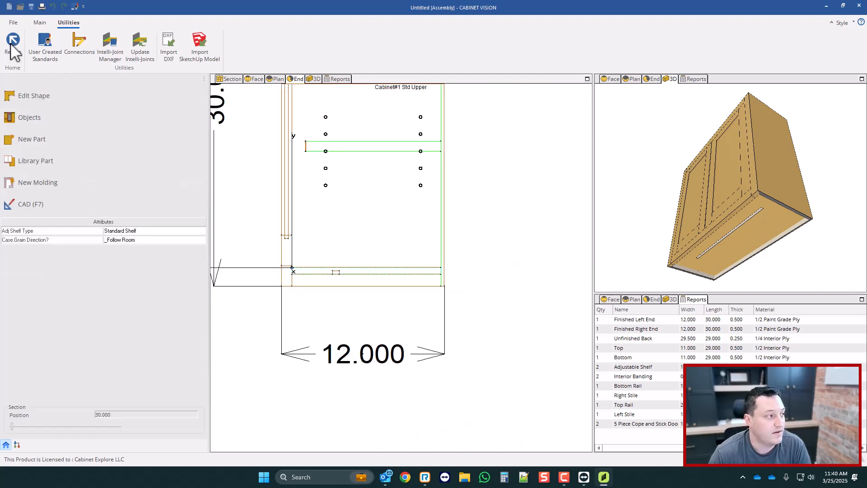
left_click(12, 44)
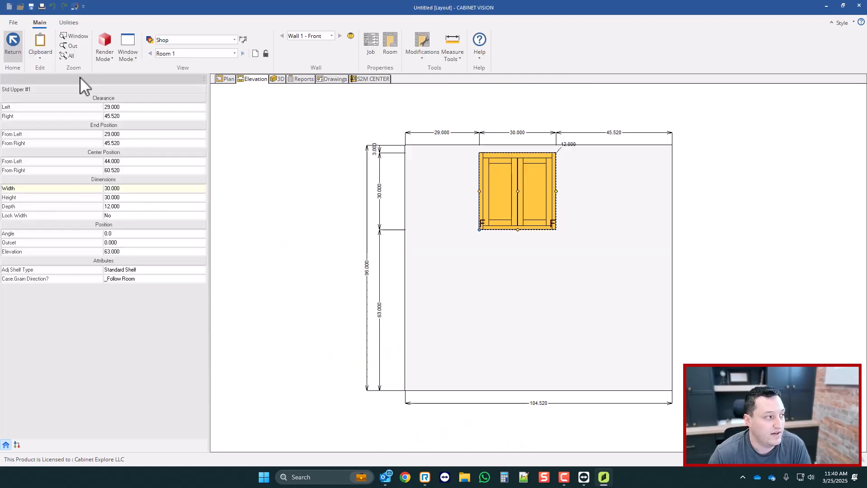
left_click(390, 45)
left_click(325, 186)
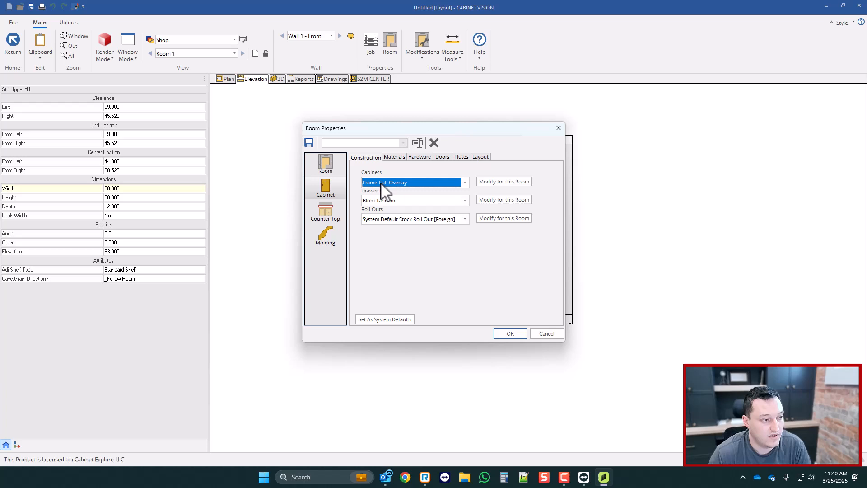
left_click(498, 182)
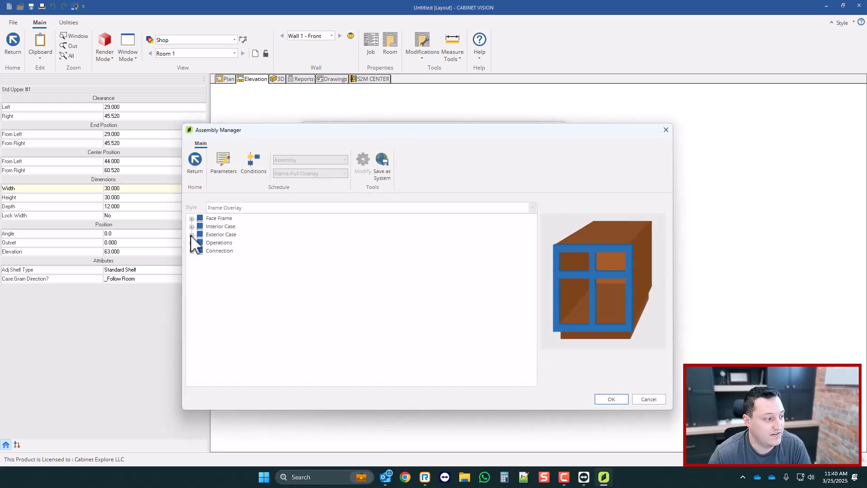
- Open the Exterior Case Deck standards and go to the question about the orientation of the deck's finished side
left_click(192, 235)
double_click(221, 243)
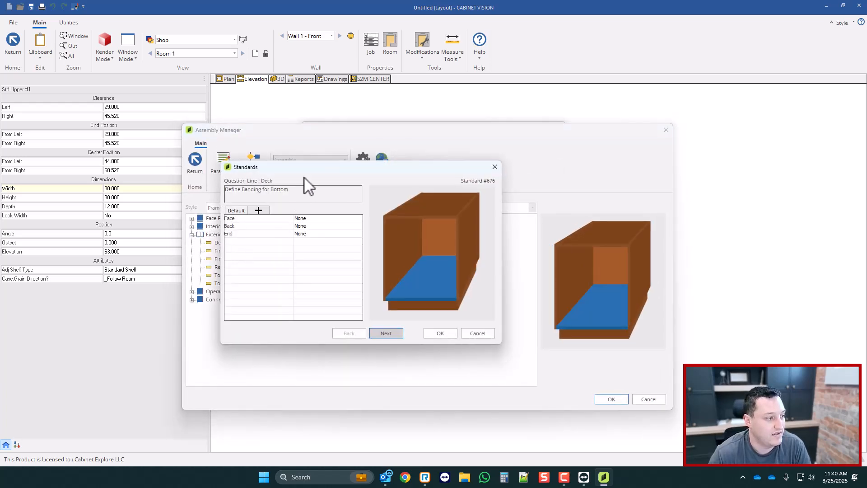
left_click_drag(303, 176, 351, 174)
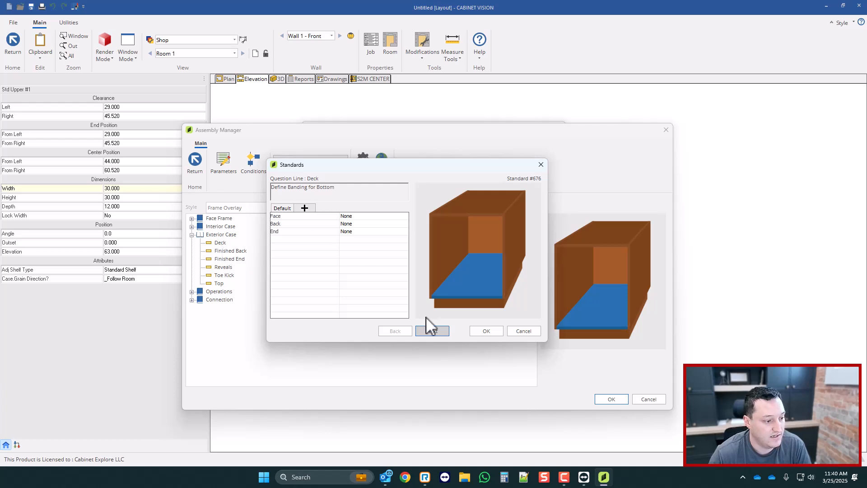
left_click(432, 330)
left_click(434, 332)
left_click(435, 331)
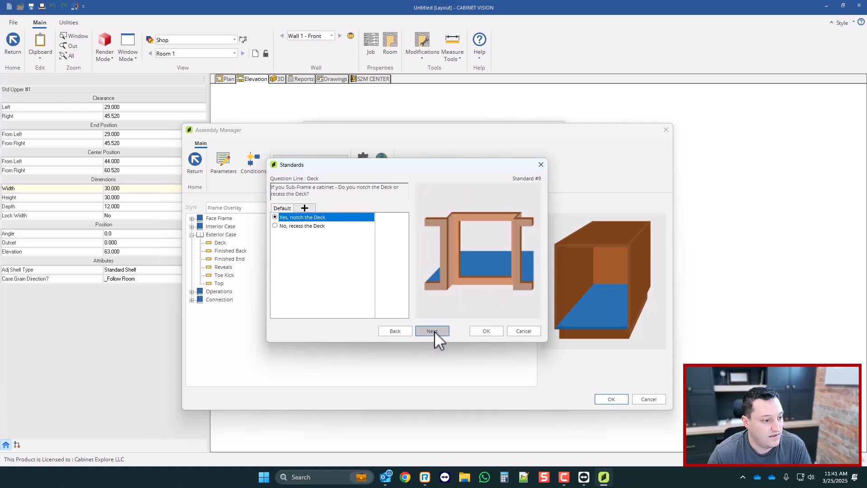
left_click(434, 332)
left_click(434, 331)
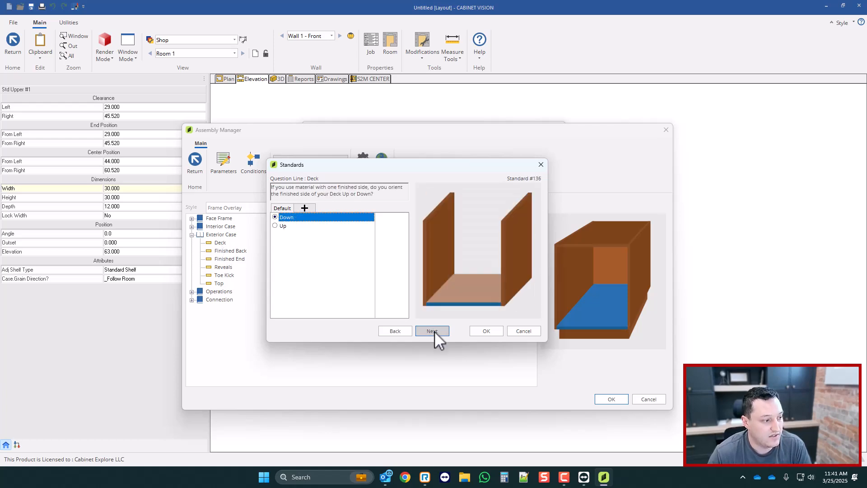
- Set the deck's finished side orientation to Up and apply the modified construction to the room
left_click(280, 226)
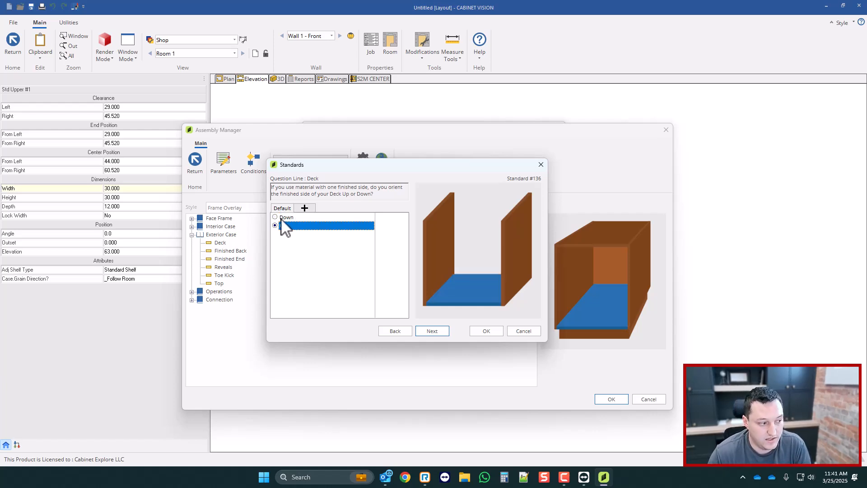
left_click(481, 331)
left_click(611, 399)
left_click(428, 258)
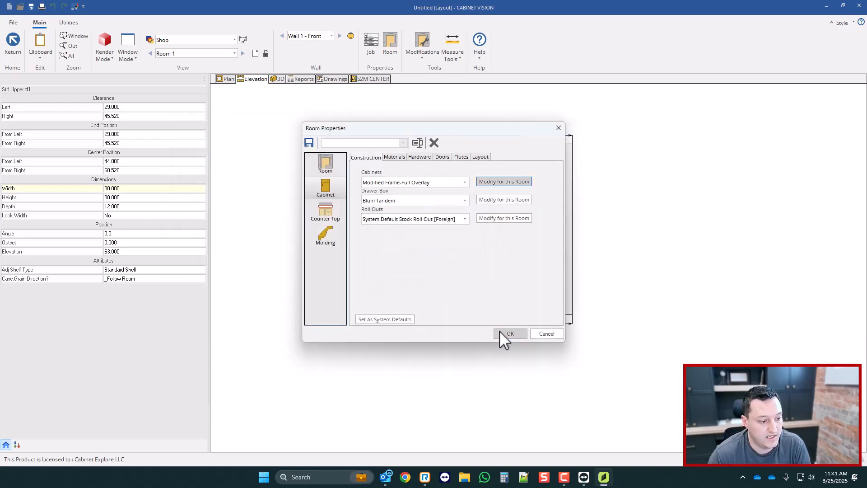
left_click(505, 333)
- Open the upper cabinet and select its bottom part to check where the light dado falls with the finished side up
double_click(483, 193)
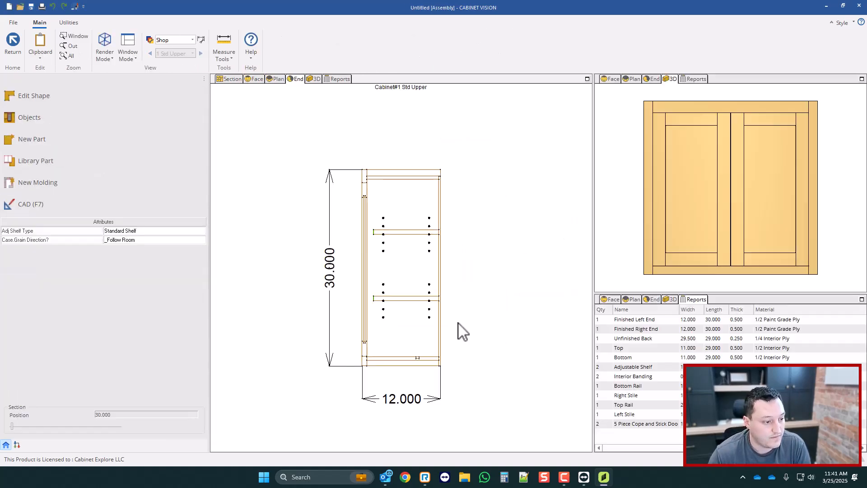
scroll(420, 367, "up", 5)
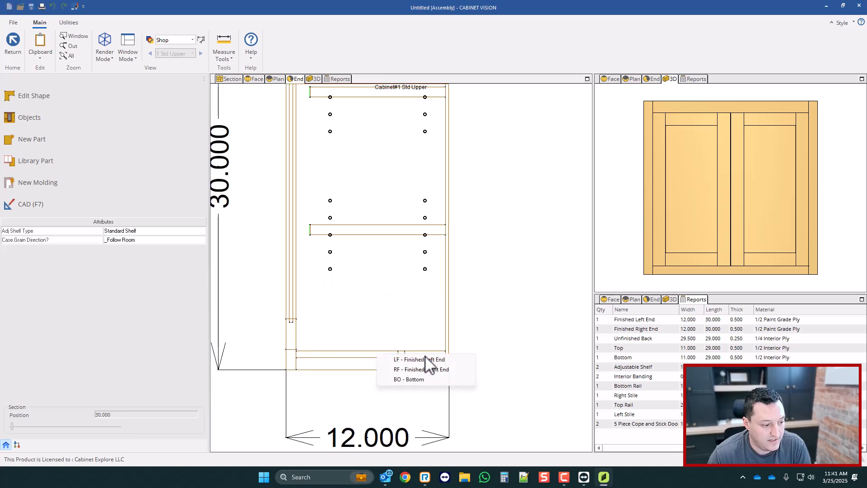
left_click(409, 379)
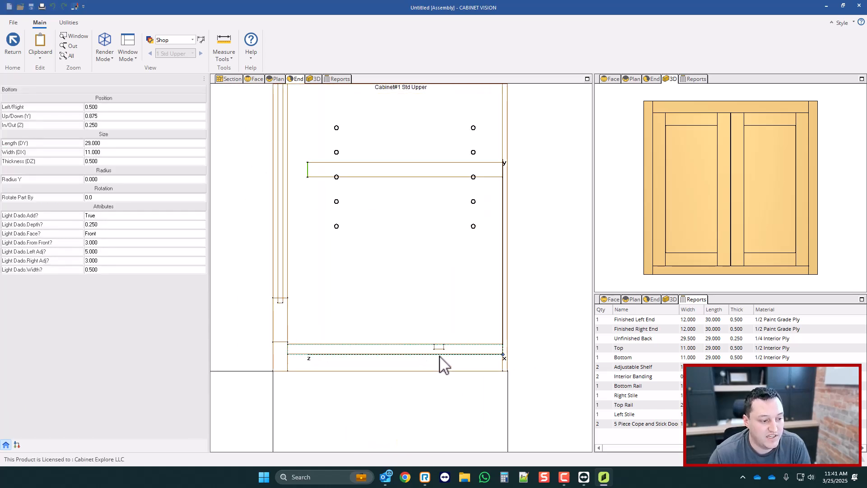
scroll(445, 338, "down", 2)
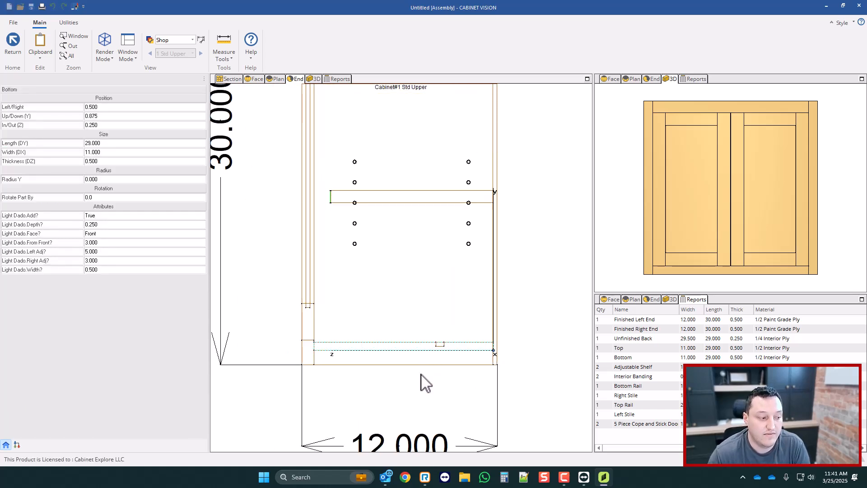
scroll(420, 392, "down", 1)
left_click(406, 394)
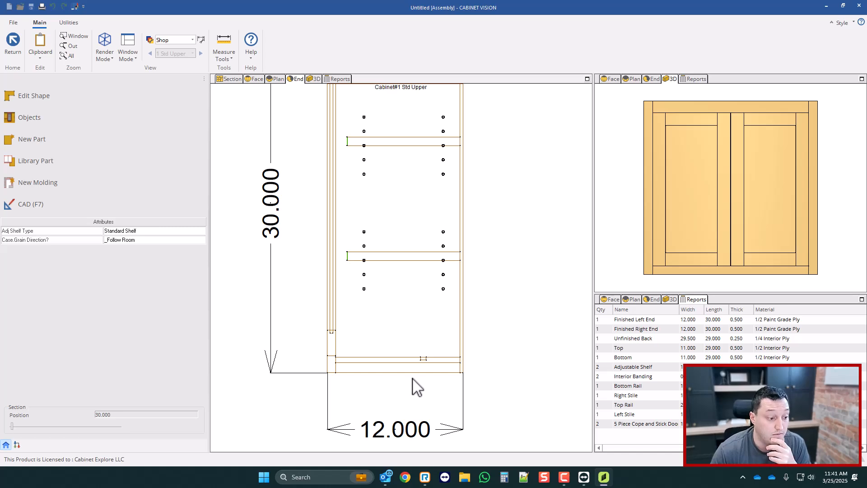
- Select the bottom part once more and examine its origin point and light dado position in the End view
scroll(410, 384, "up", 2)
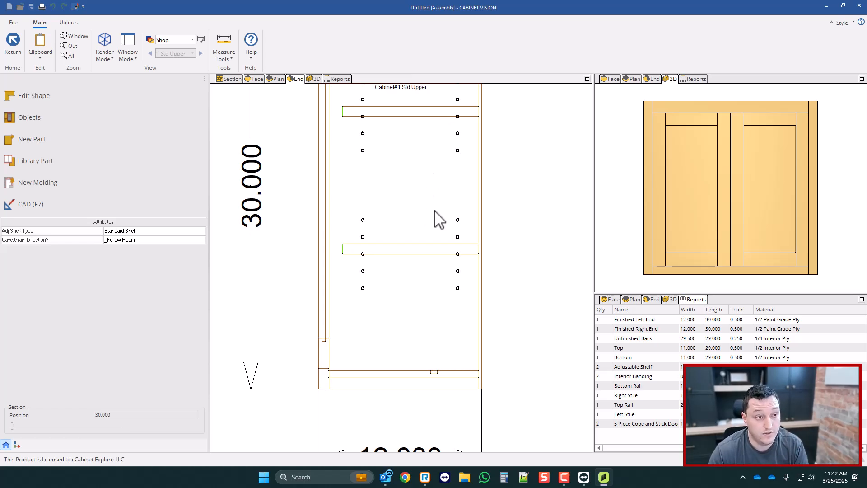
scroll(445, 211, "down", 2)
scroll(497, 284, "down", 1)
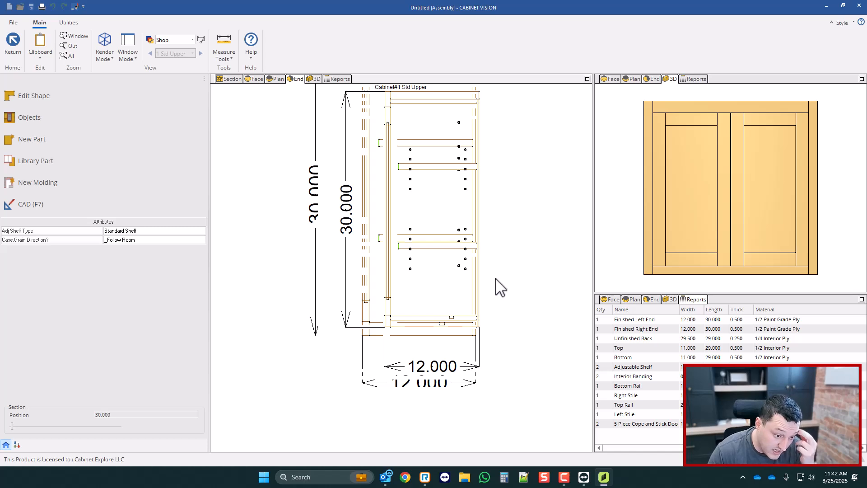
middle_click_drag(479, 284, 488, 318)
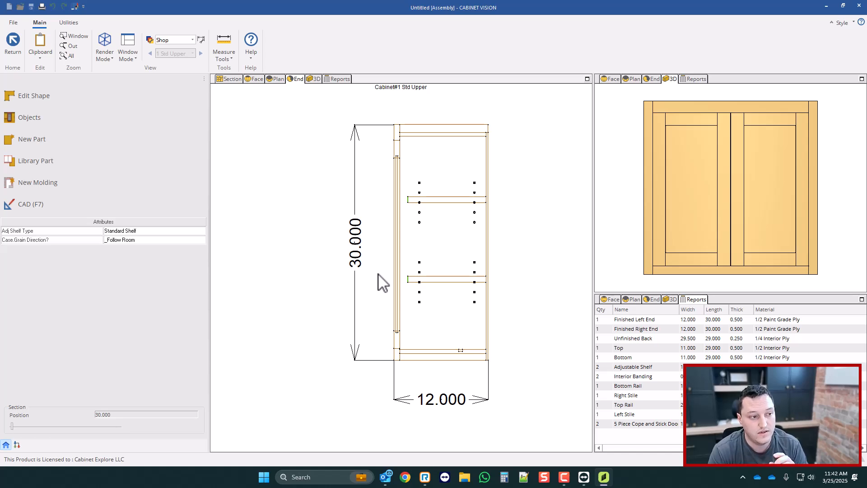
scroll(448, 307, "up", 1)
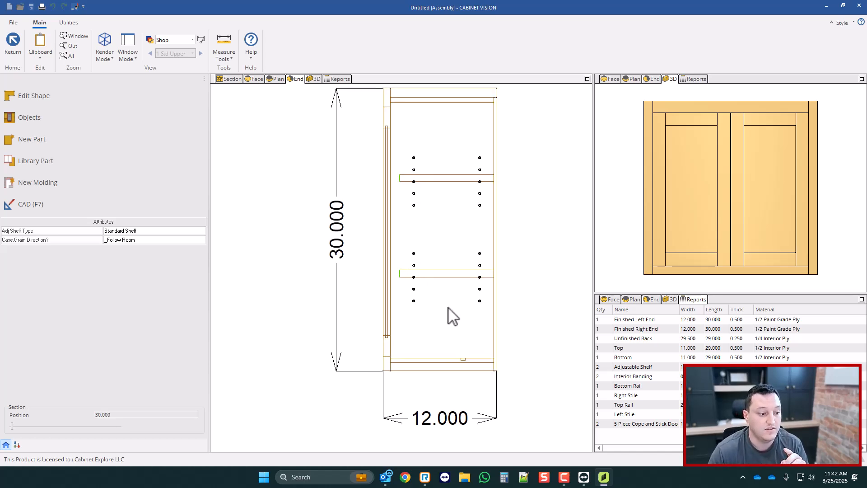
scroll(462, 354, "down", 1)
scroll(456, 365, "up", 1)
left_click(459, 367)
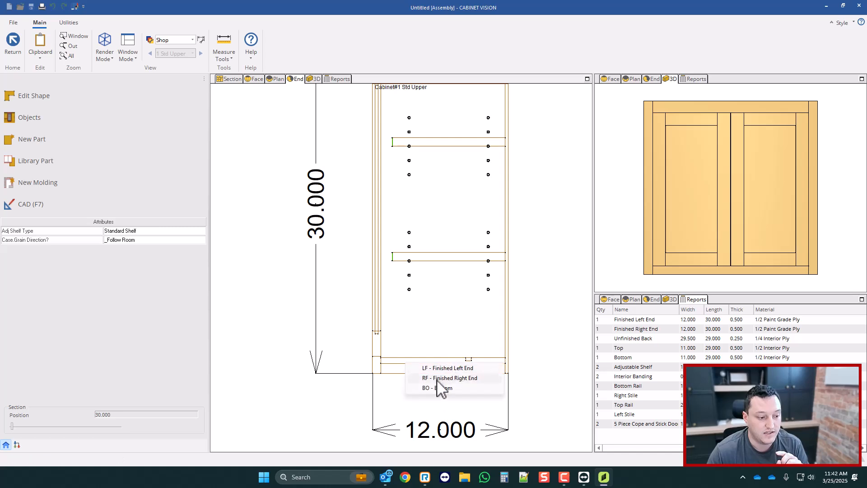
left_click(440, 391)
scroll(465, 368, "up", 1)
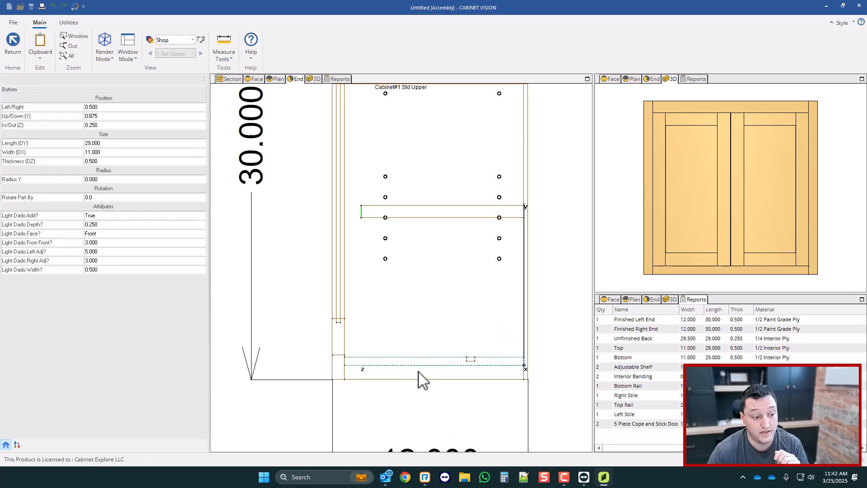
scroll(417, 372, "up", 1)
scroll(416, 372, "down", 1)
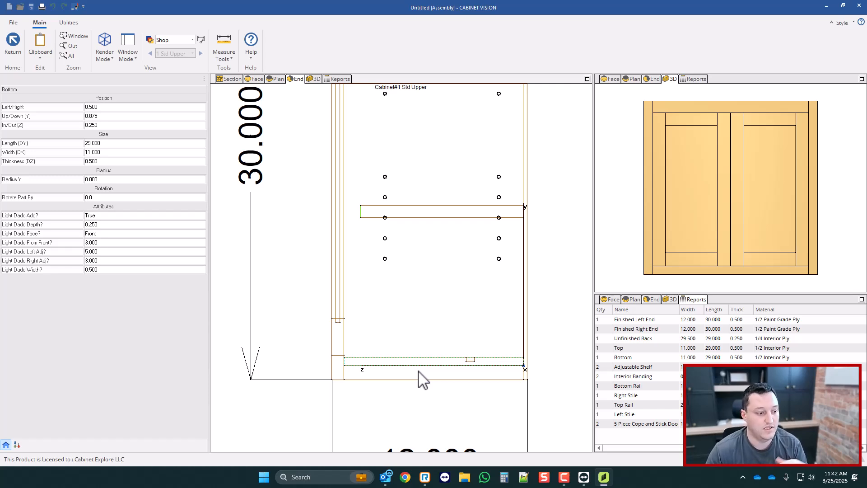
scroll(418, 371, "down", 1)
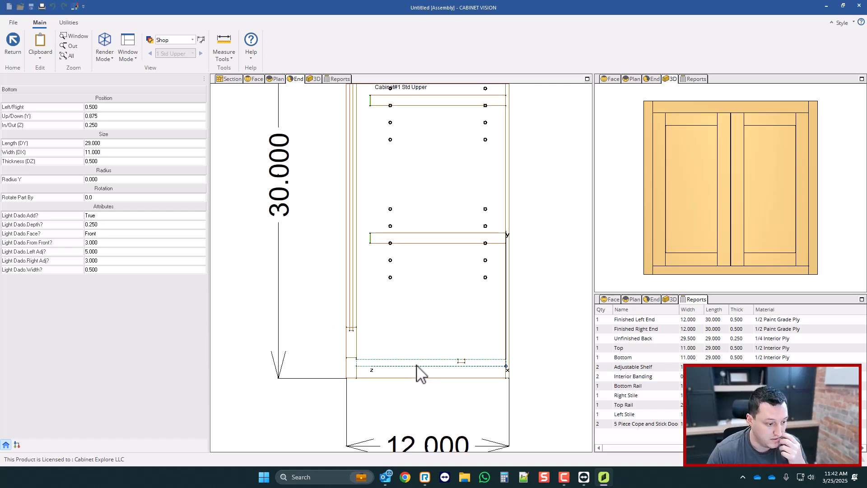
scroll(368, 351, "down", 1)
scroll(384, 358, "down", 1)
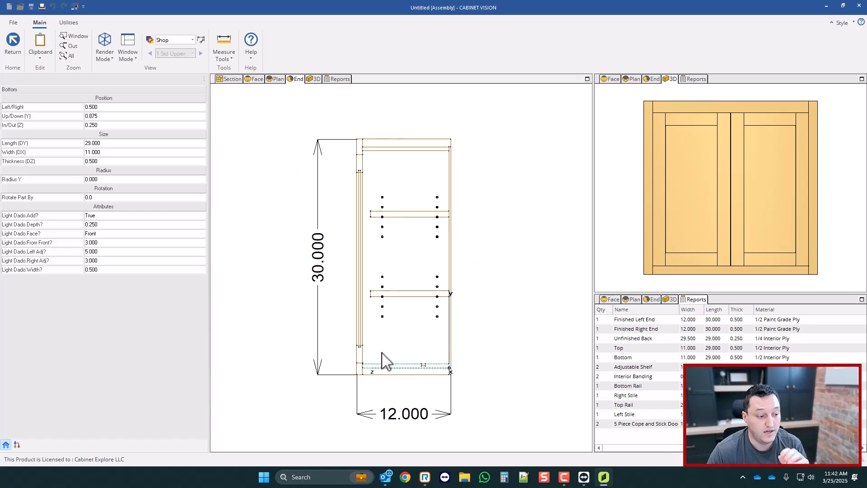
scroll(353, 299, "up", 1)
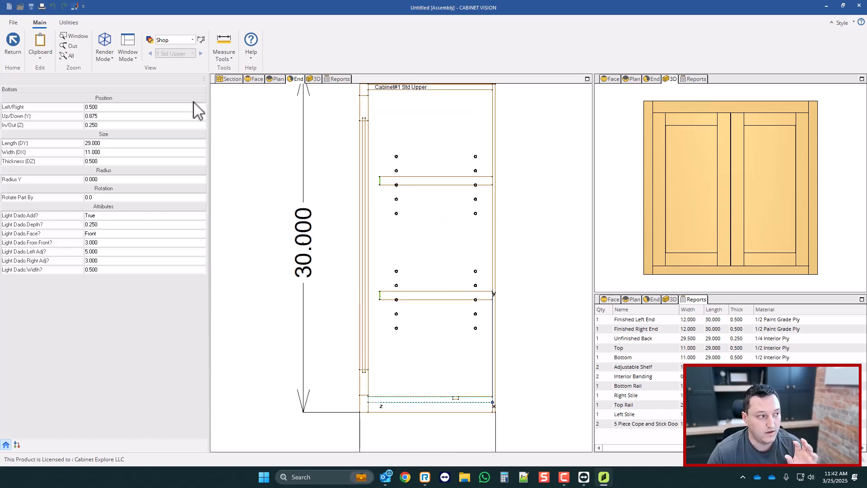
- Return to the room layout and set the room's cabinet construction to Frame-Full Overlay
left_click(18, 47)
left_click(14, 46)
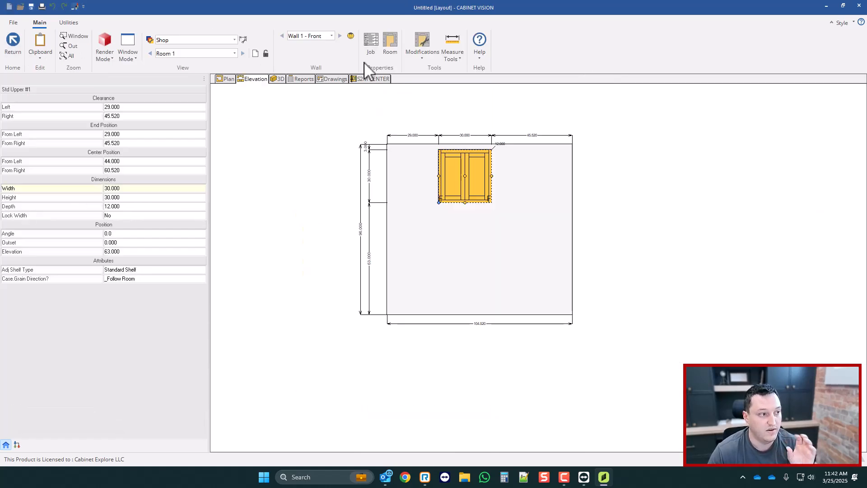
double_click(414, 165)
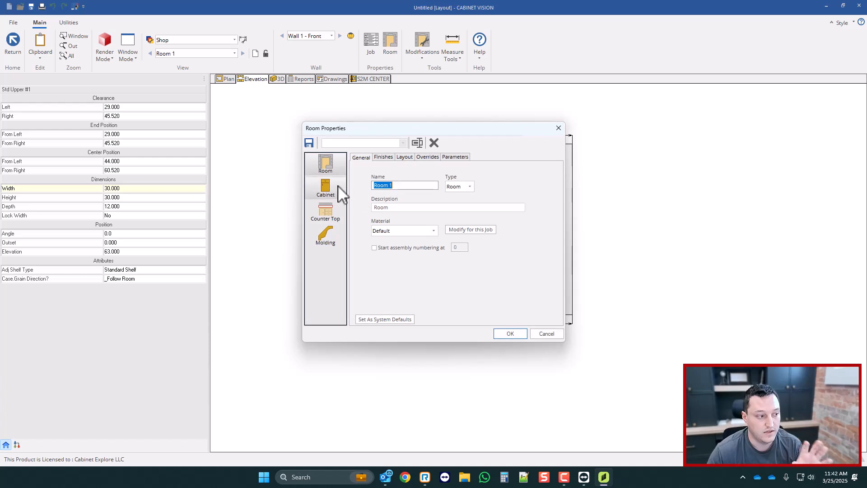
left_click(325, 188)
left_click(415, 183)
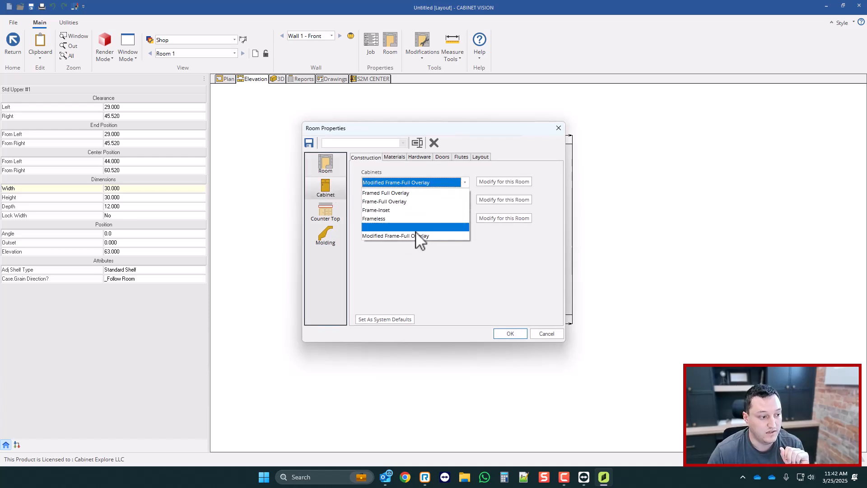
left_click(397, 210)
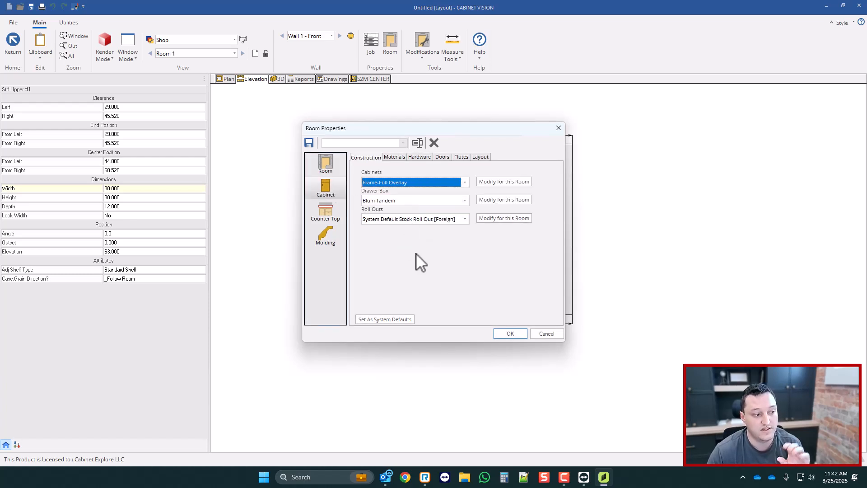
left_click(510, 333)
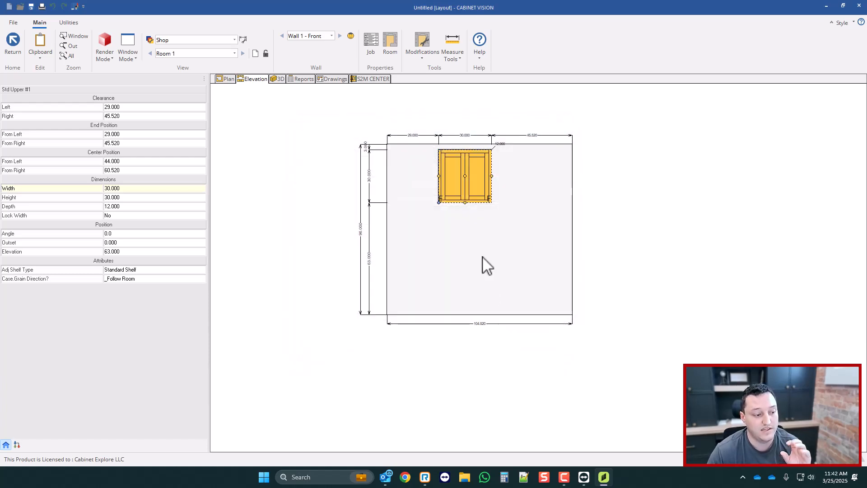
- Open the upper cabinet and select its bottom part to examine the origin point and light dado position in the End view
double_click(470, 195)
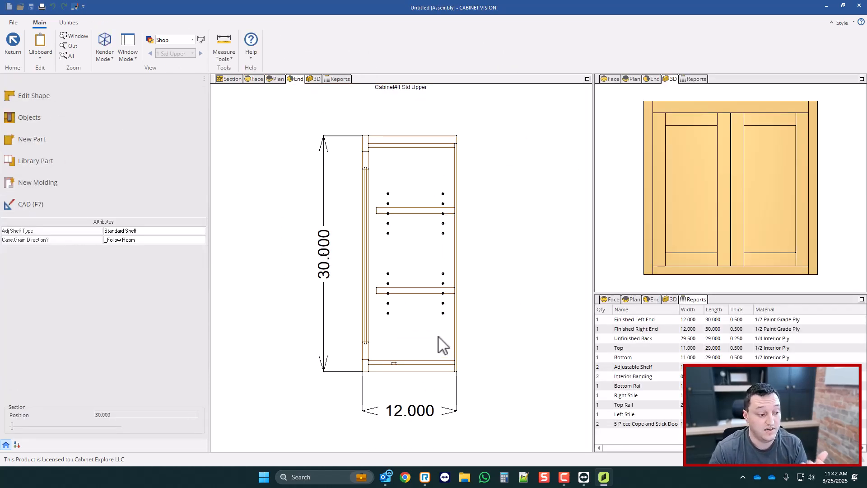
scroll(391, 360, "up", 2)
left_click(392, 364)
left_click(375, 388)
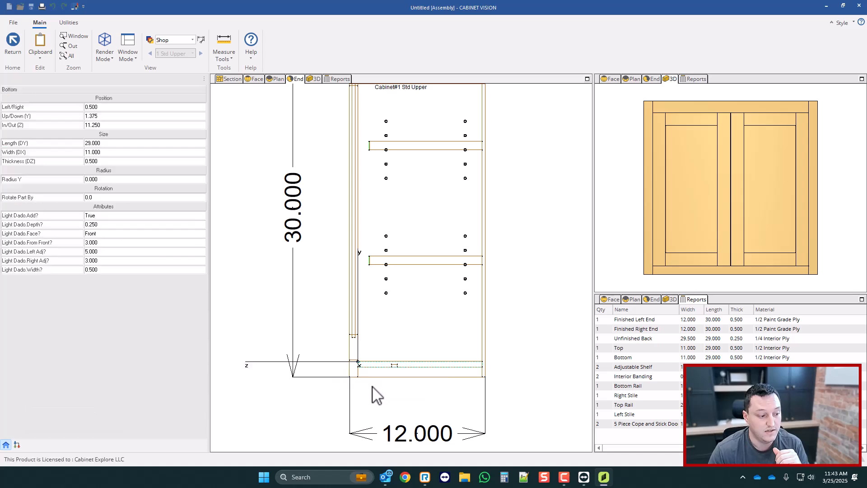
left_click(506, 364)
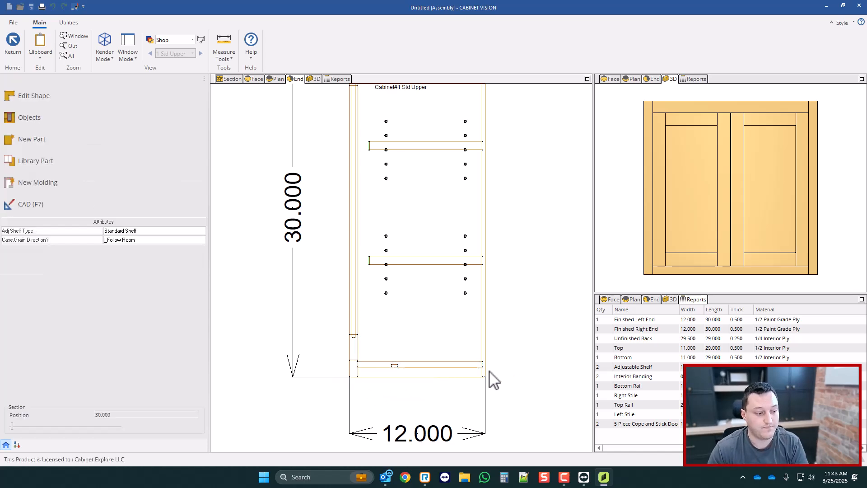
scroll(411, 369, "up", 1)
left_click(410, 365)
left_click(392, 390)
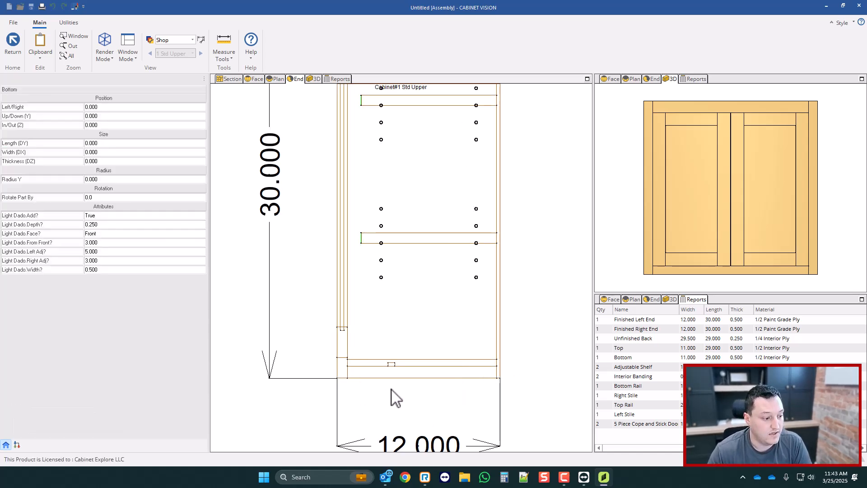
scroll(473, 362, "down", 1)
scroll(451, 363, "up", 1)
scroll(432, 378, "down", 1)
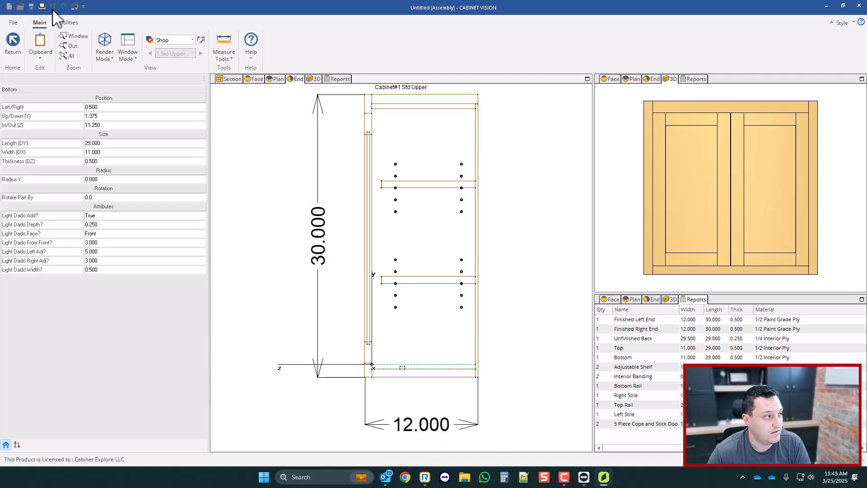
- Extend the Light Dado standard's For Each line to BO|TO parts, save the code and return to the cabinet
left_click(69, 23)
left_click(45, 39)
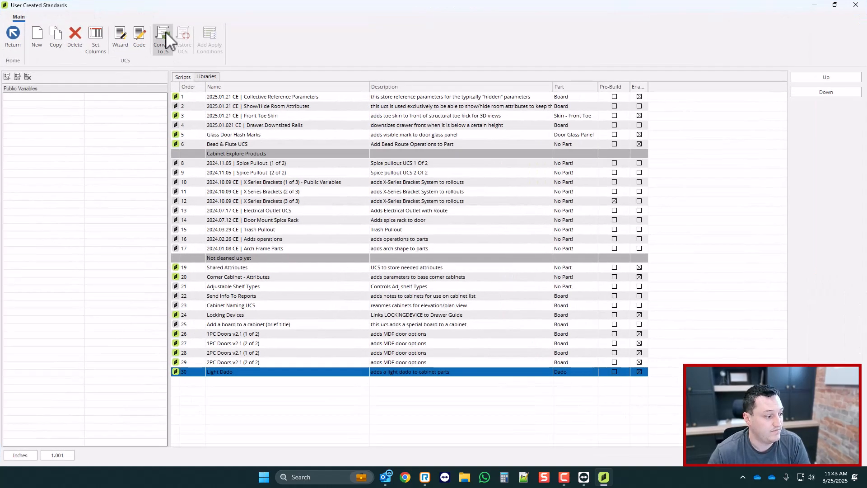
left_click(153, 41)
left_click(65, 47)
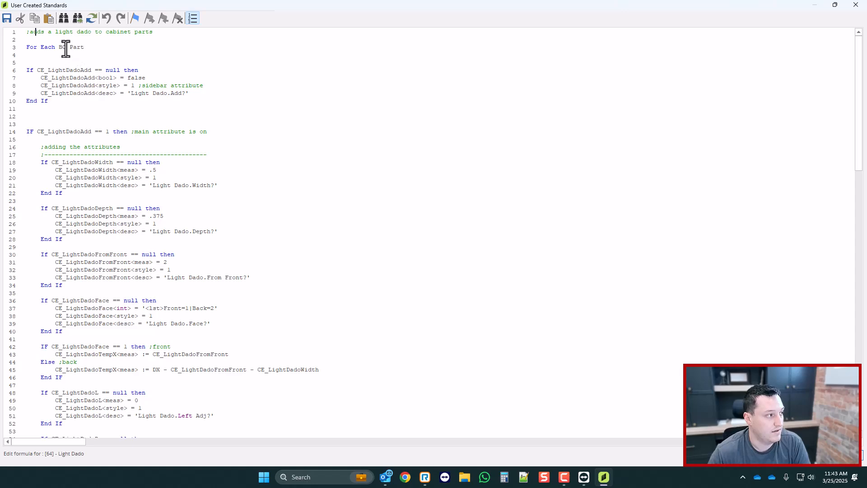
type("X")
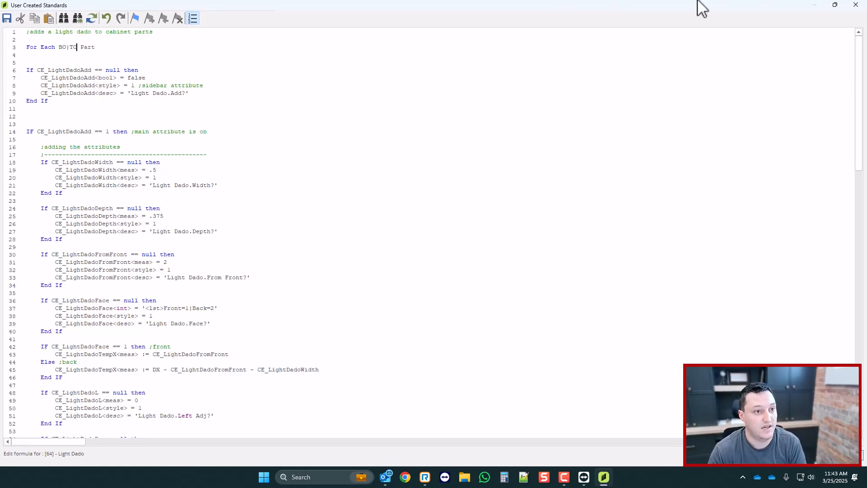
left_click(854, 6)
key("Return")
left_click(854, 5)
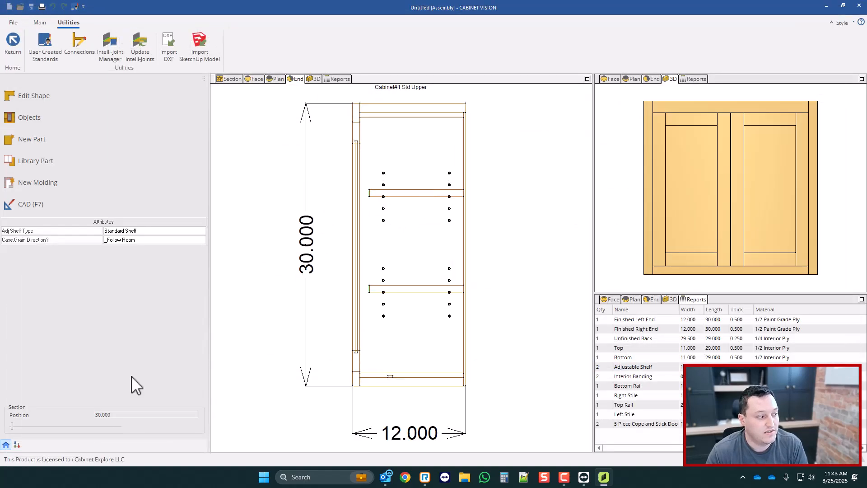
- Find the cabinet's top part in the object tree to check its part name and parameters
left_click(17, 445)
left_click(397, 118)
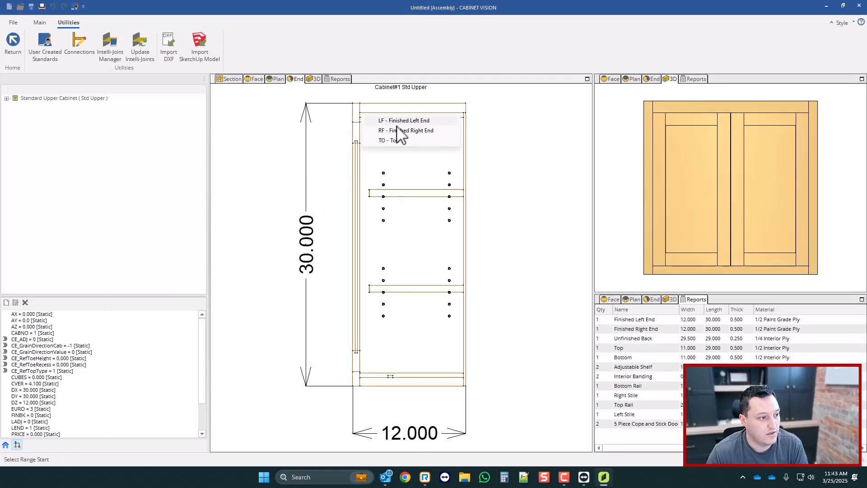
left_click(398, 140)
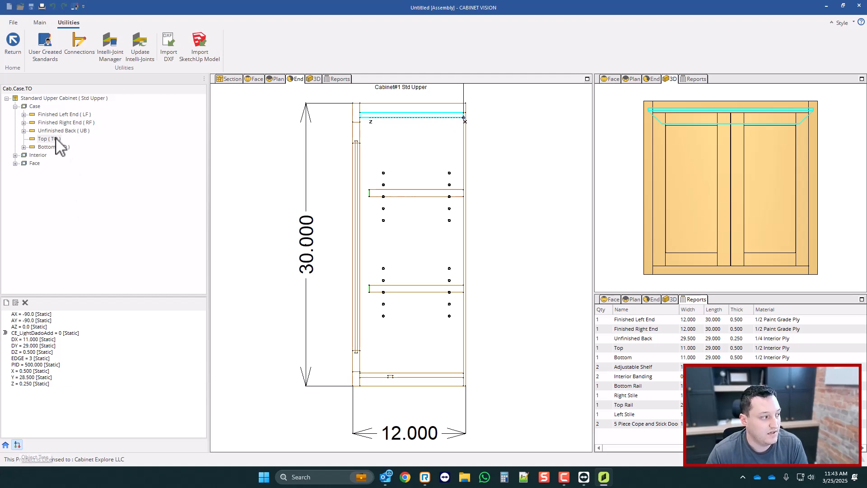
- Select the cabinet's top part and set its Light Dado.Add? attribute to True
left_click(6, 444)
left_click(345, 141)
left_click(373, 168)
scroll(397, 127, "down", 1)
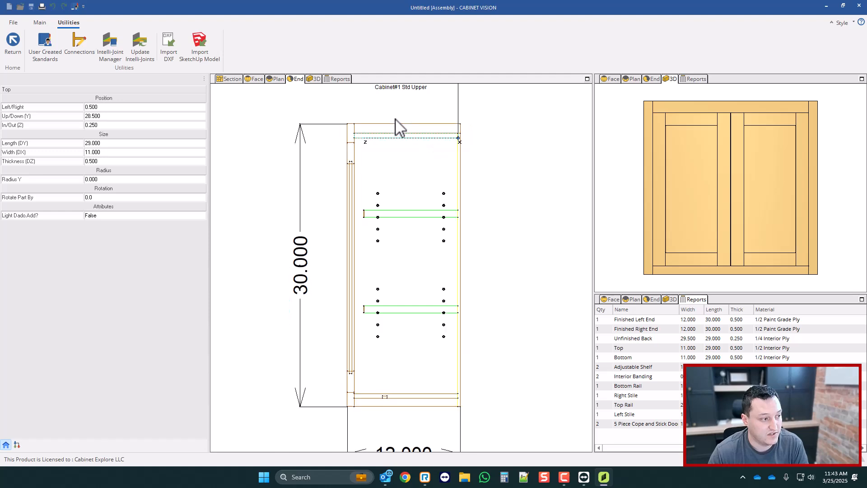
double_click(146, 215)
scroll(449, 140, "up", 1)
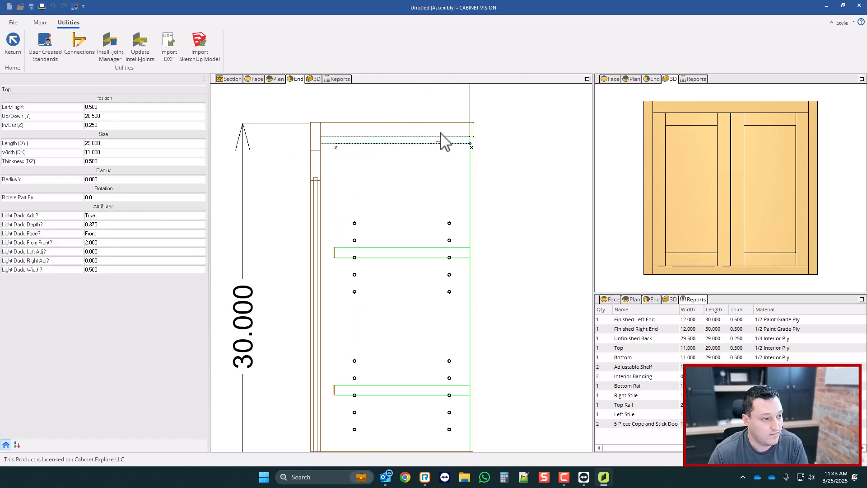
scroll(459, 124, "down", 2)
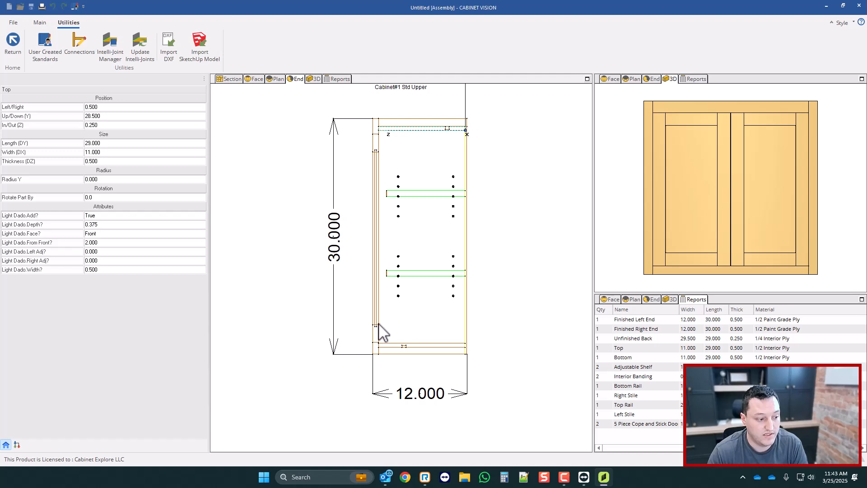
- Select the bottom and the top in turn to compare their origin points and light dado positions
left_click(393, 355)
left_click(389, 375)
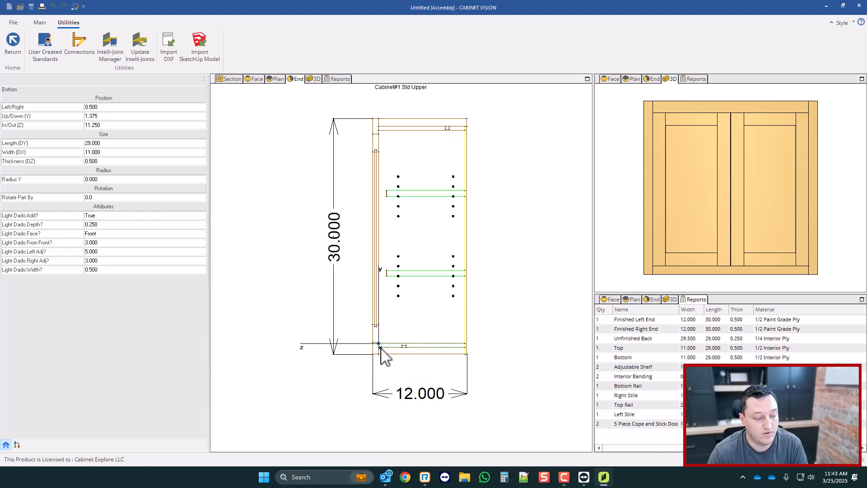
left_click(407, 171)
left_click(408, 195)
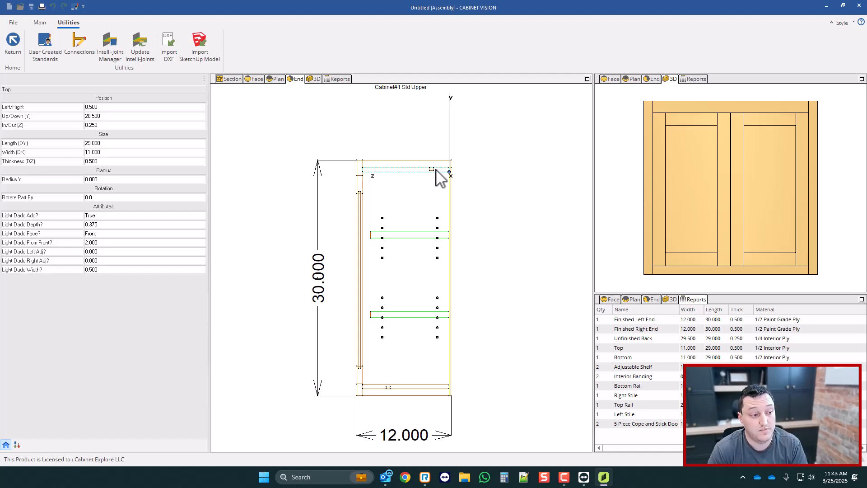
scroll(477, 151, "down", 1)
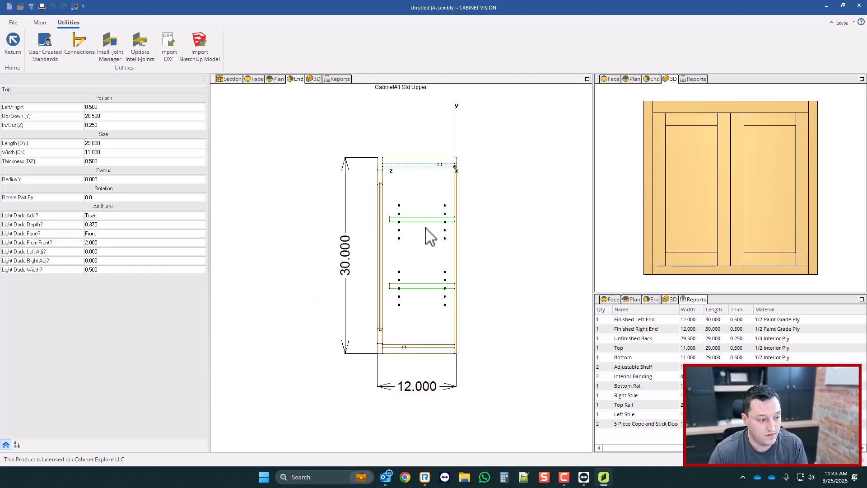
- Open the Light Dado standard's code and go to the face condition that sets CE_LightDadoTempX
left_click(50, 40)
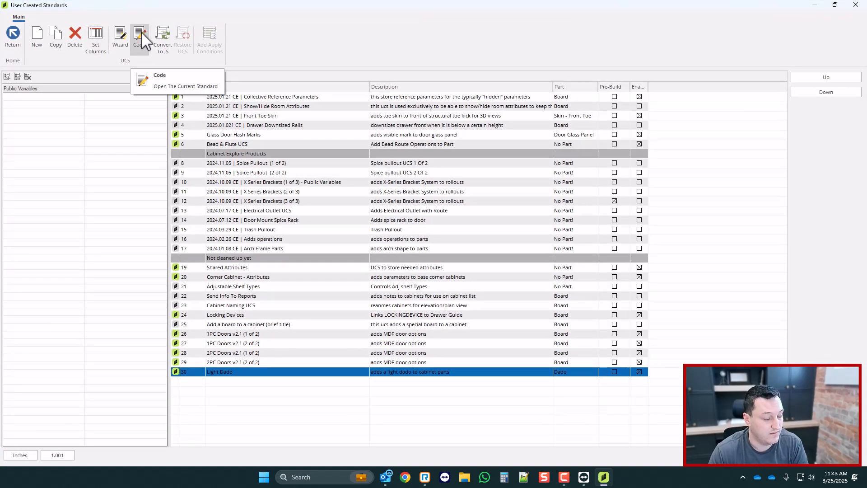
left_click(142, 31)
scroll(233, 183, "down", 14)
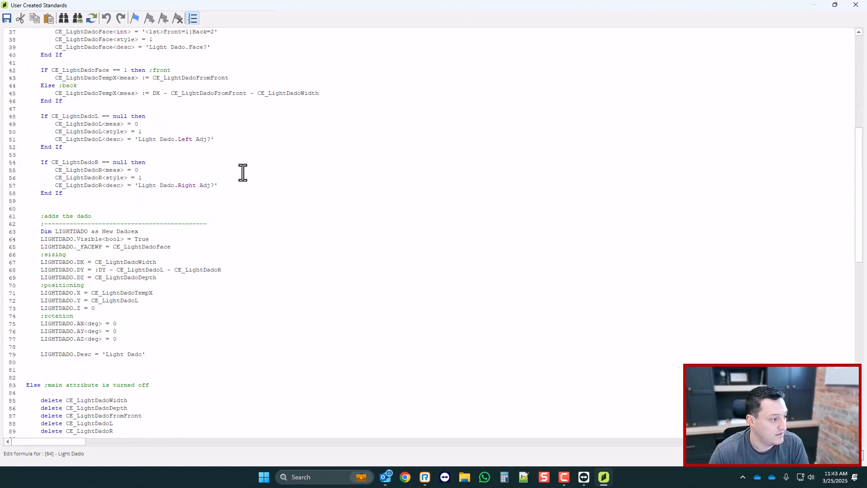
scroll(239, 173, "down", 1)
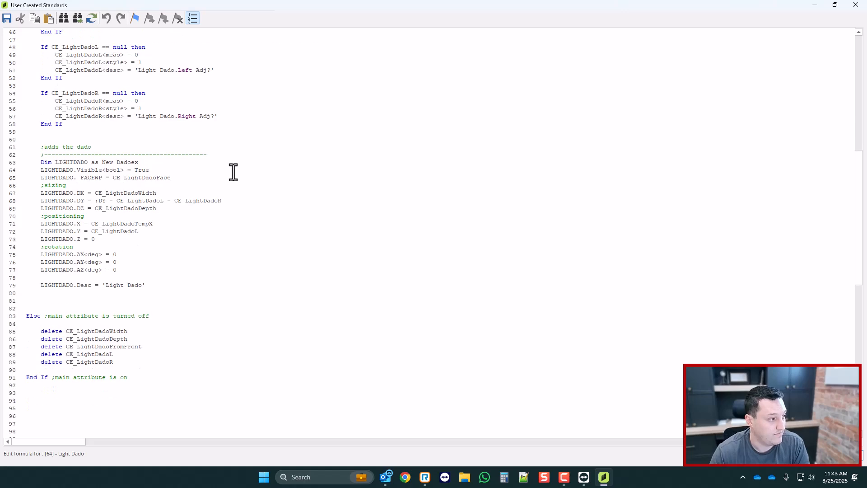
scroll(165, 238, "up", 5)
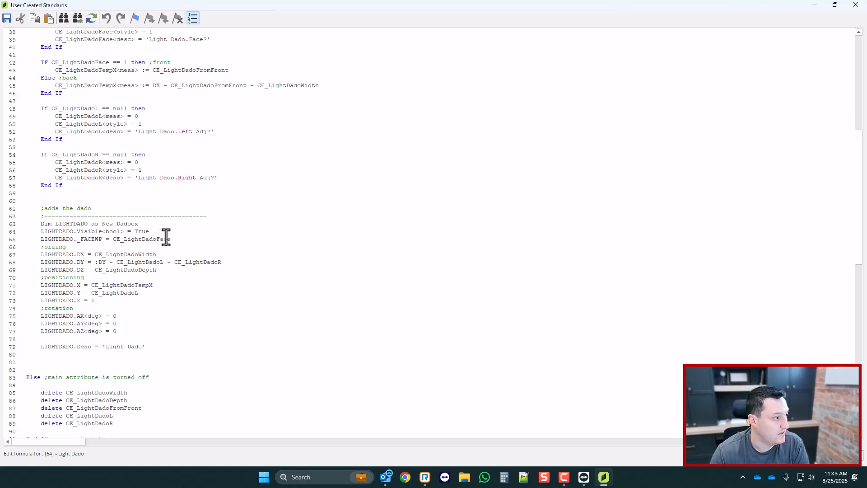
scroll(139, 258, "up", 2)
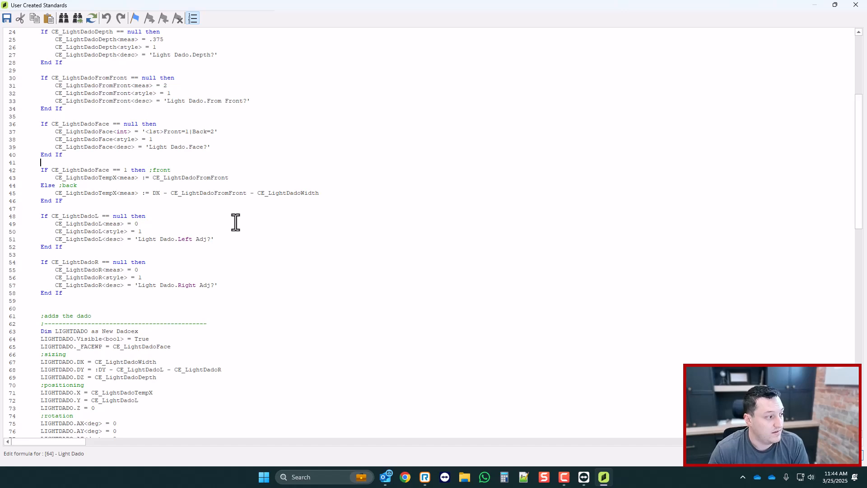
- Add the line IF name == 'BO' then above the CE_LightDadoFace condition and indent that condition beneath it
scroll(213, 215, "up", 1)
key("Return")
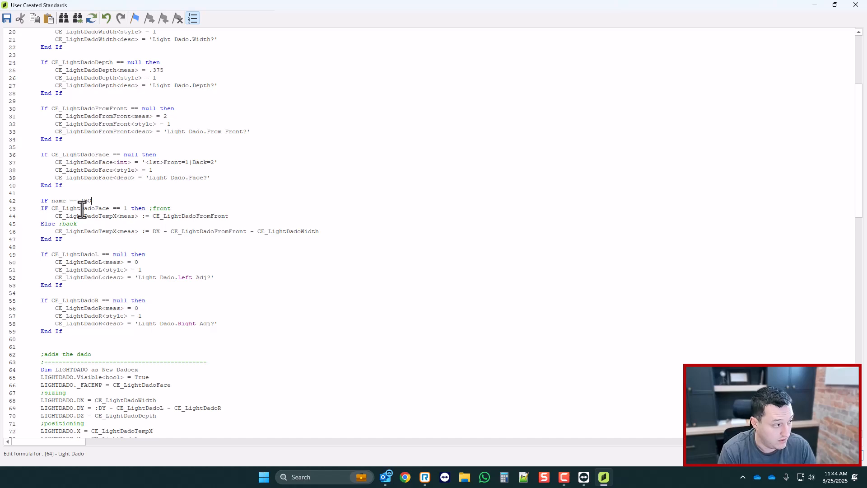
left_click_drag(77, 241, 35, 212)
key("ctrl+c")
key("Tab")
left_click(86, 241)
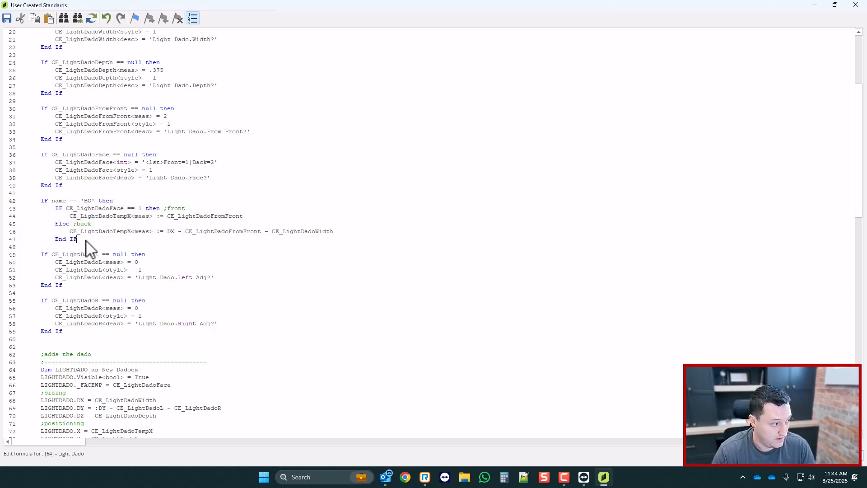
- Add an Else branch commented "all other parts" with a closing End If, and copy the face condition into it
key("Return")
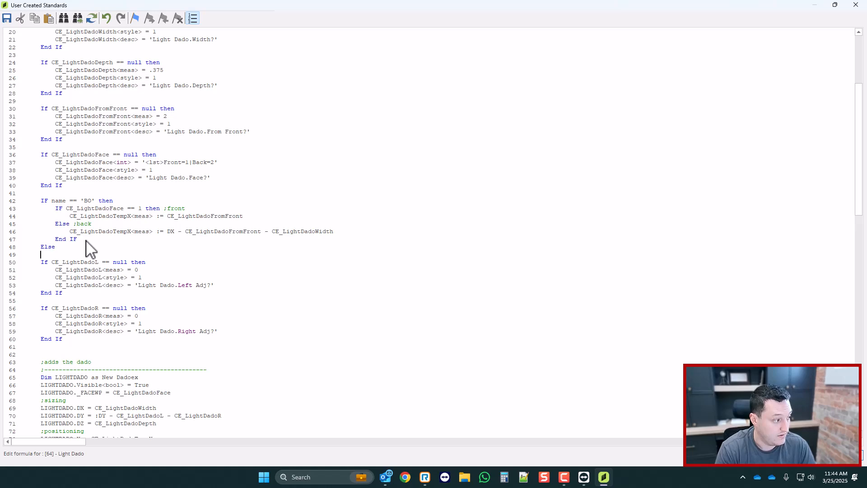
key("Return")
key("Return")
key("Up")
type("End If")
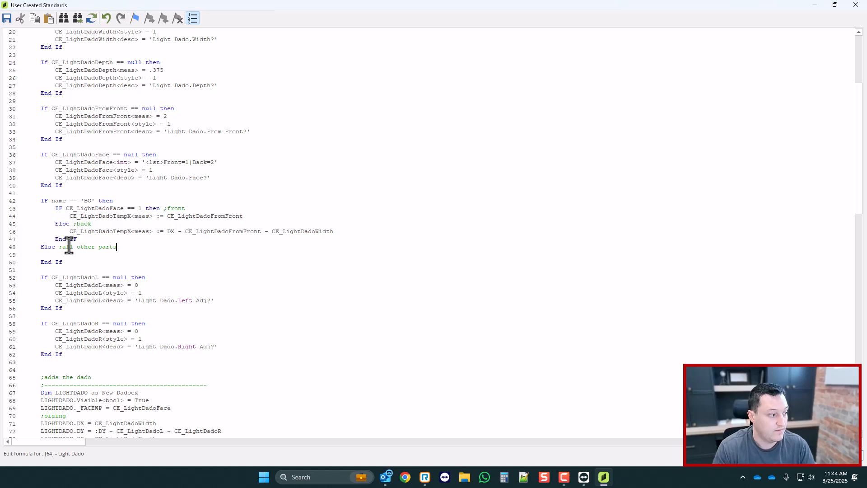
left_click_drag(77, 239, 59, 212)
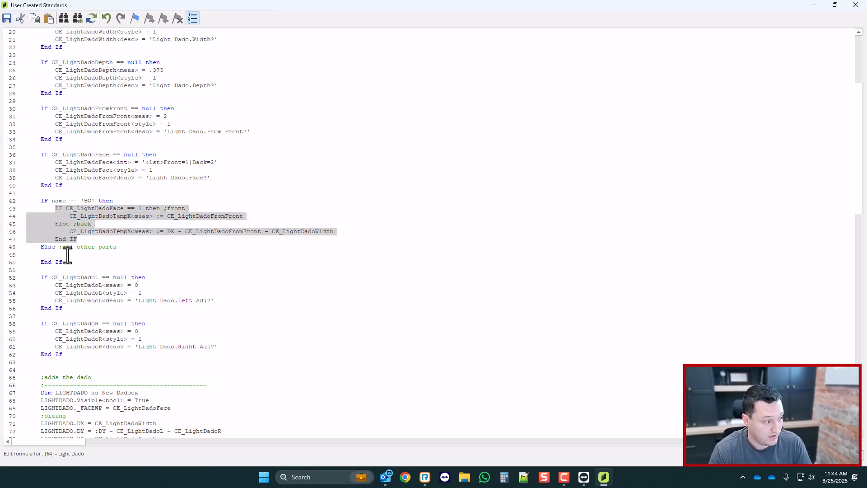
key("ctrl+v")
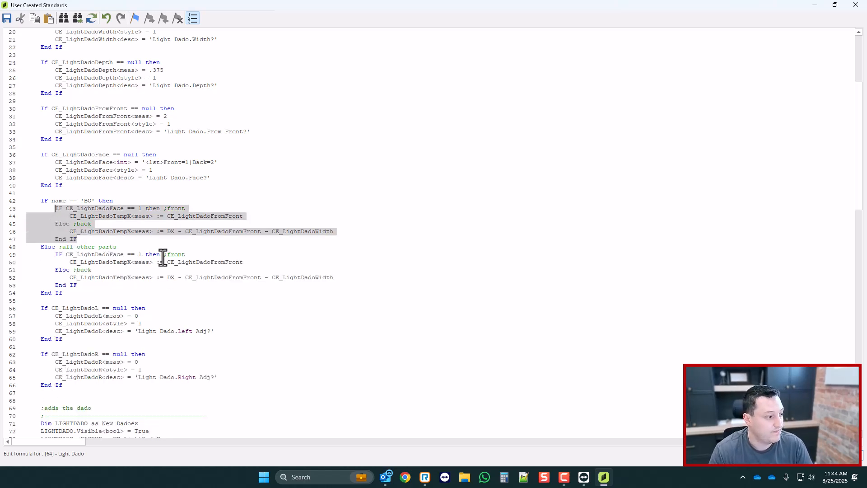
- In the "all other parts" branch, set the front formula to DX - CE_LightDadoFromFront - CE_LightDadoWidth, the back formula to CE_LightDadoFromFront, and save the code
left_click_drag(346, 278, 165, 277)
key("ctrl+c")
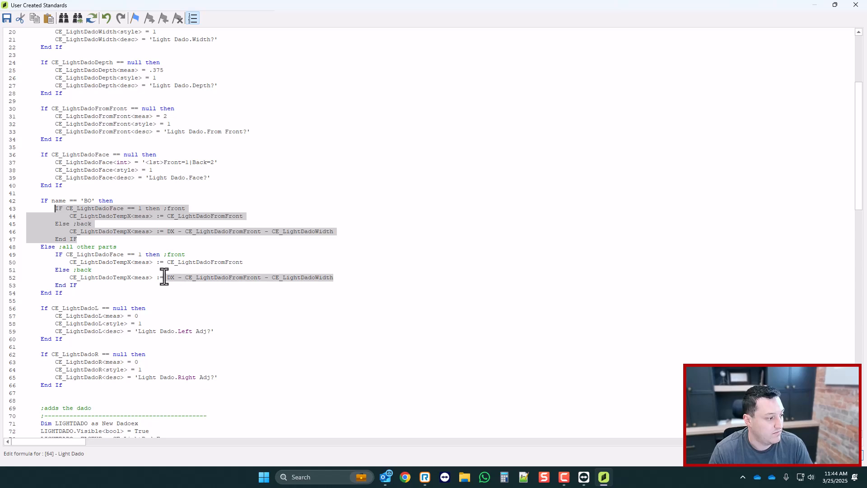
key("Delete")
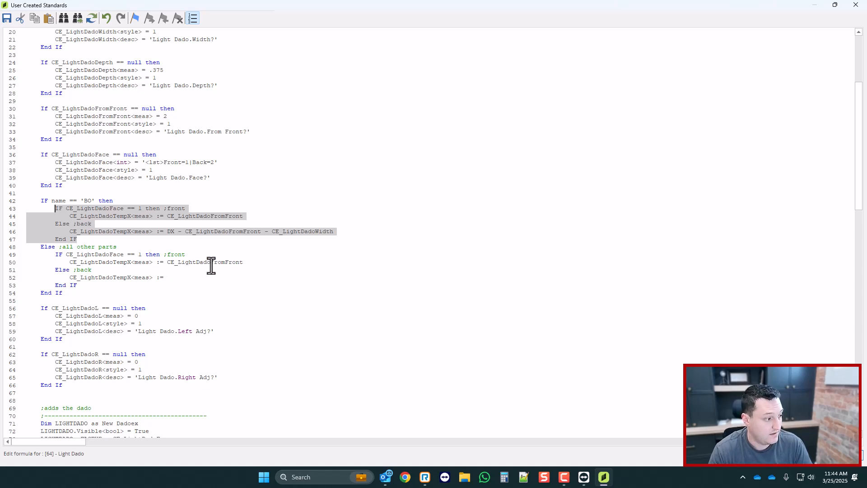
double_click(228, 262)
key("ctrl+v")
key("ctrl+v")
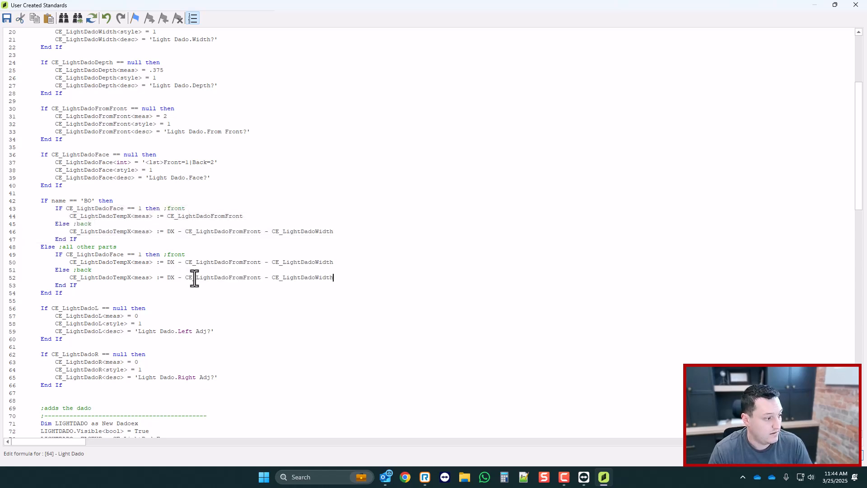
left_click_drag(186, 279, 168, 279)
key("BackSpace")
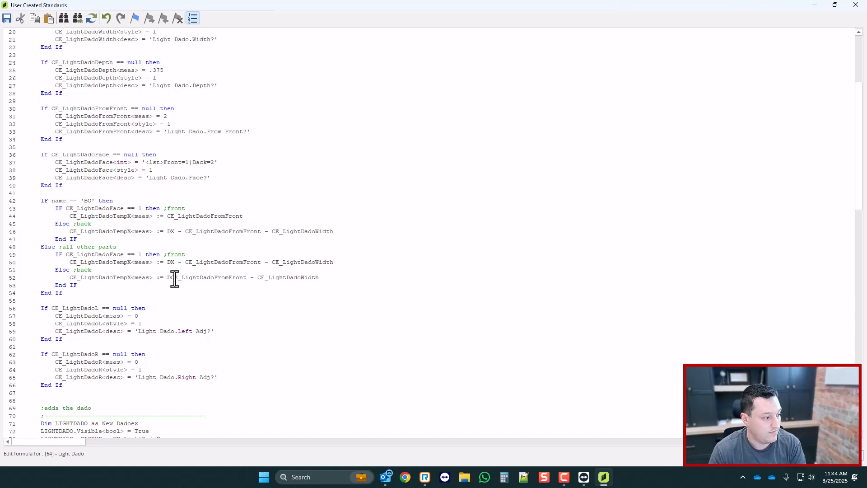
left_click_drag(334, 279, 246, 278)
key("BackSpace")
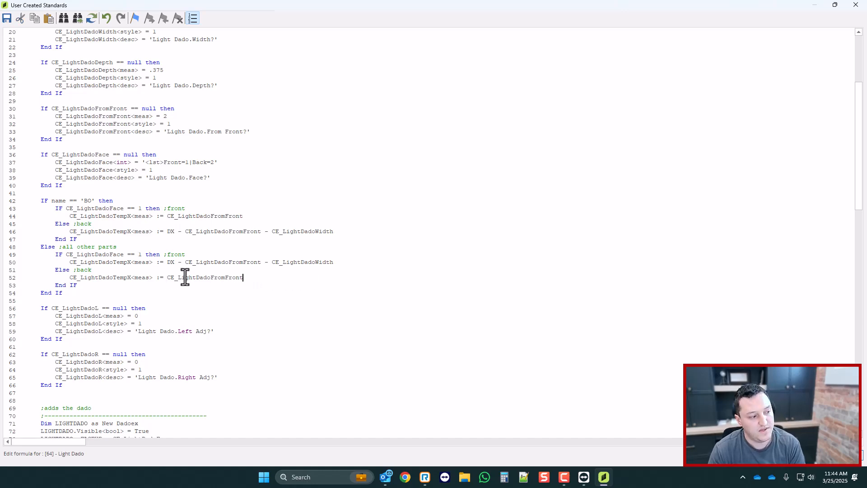
scroll(124, 257, "down", 1)
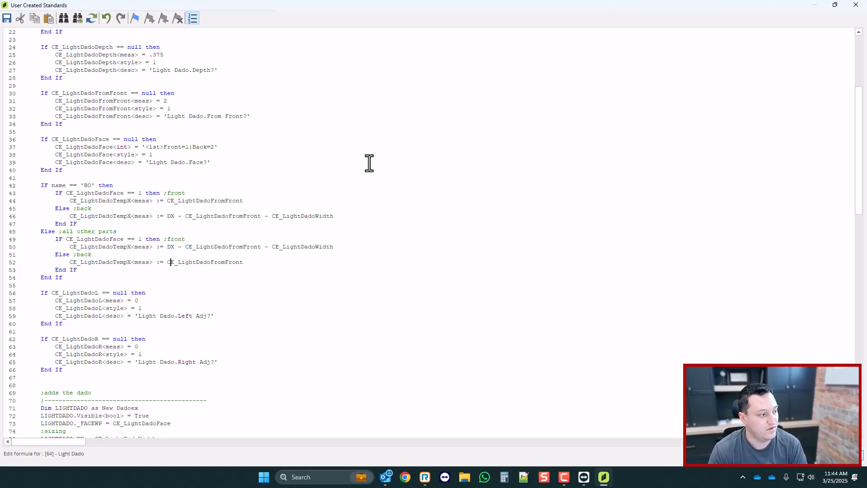
left_click(855, 5)
key("Return")
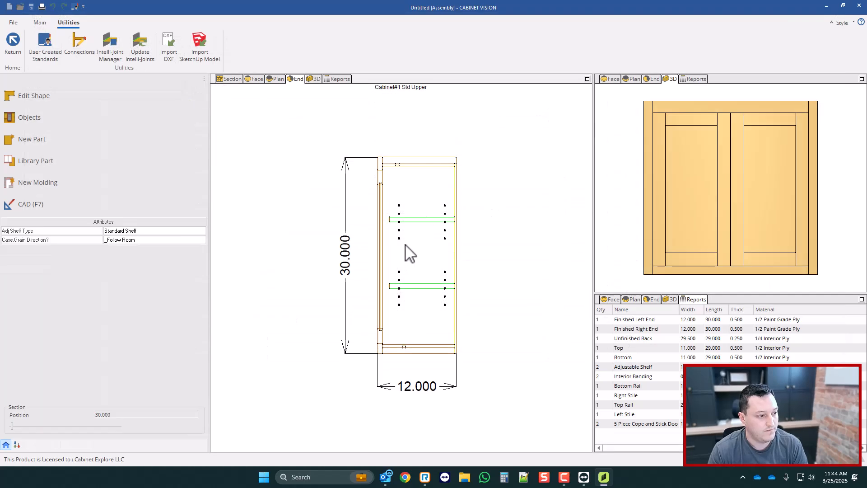
- Select the cabinet's top and switch its Light Dado.Face to Back and again to Front to check the dado position
scroll(418, 168, "up", 2)
left_click(425, 169)
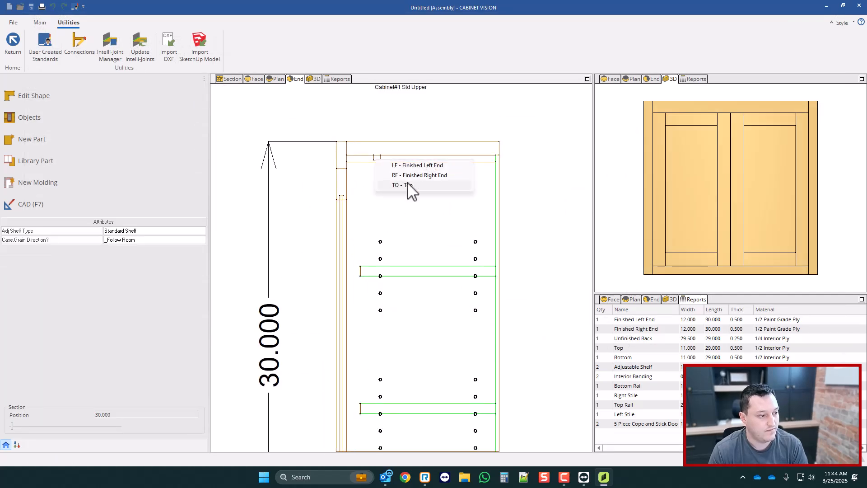
left_click(410, 188)
left_click(107, 234)
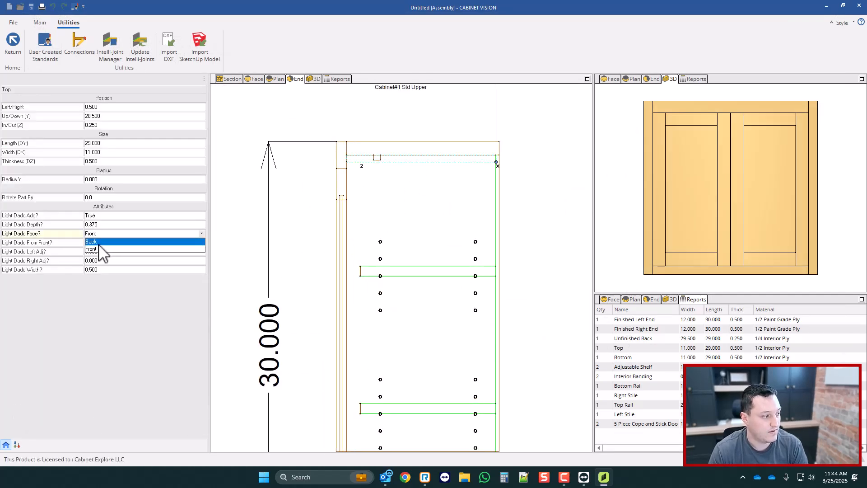
left_click(101, 241)
left_click(106, 233)
left_click(101, 249)
scroll(361, 189, "down", 3)
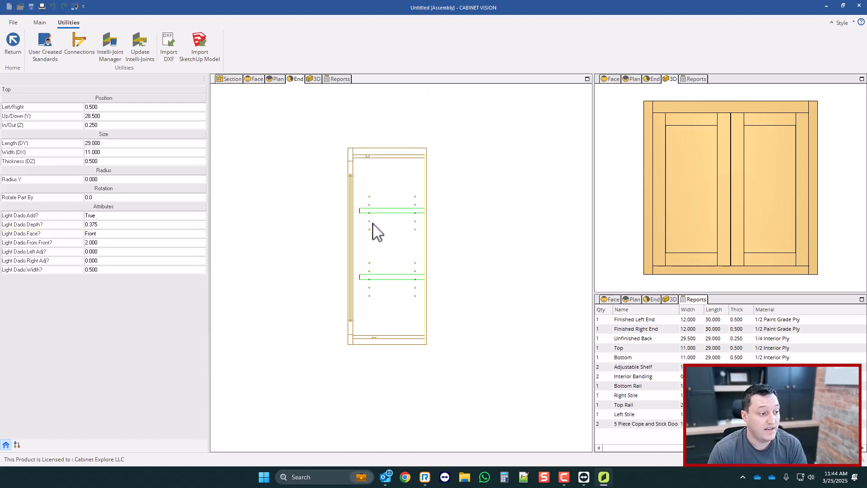
scroll(417, 207, "up", 2)
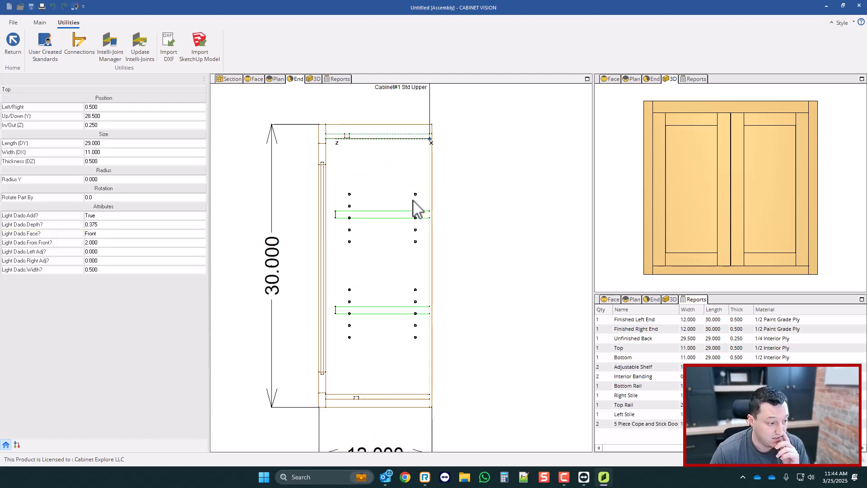
- Reselect the top in a close-up and compare its light dado with the face on Back and on Front
left_click(467, 138)
scroll(407, 160, "down", 1)
scroll(334, 141, "up", 2)
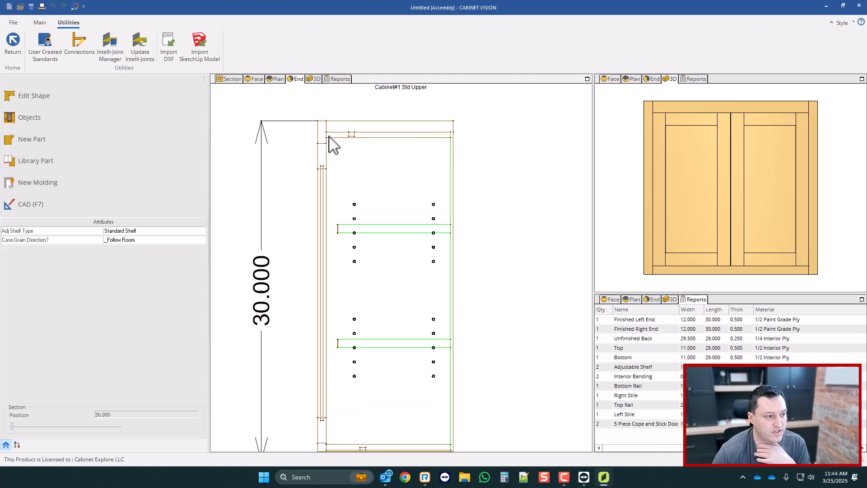
scroll(344, 135, "up", 2)
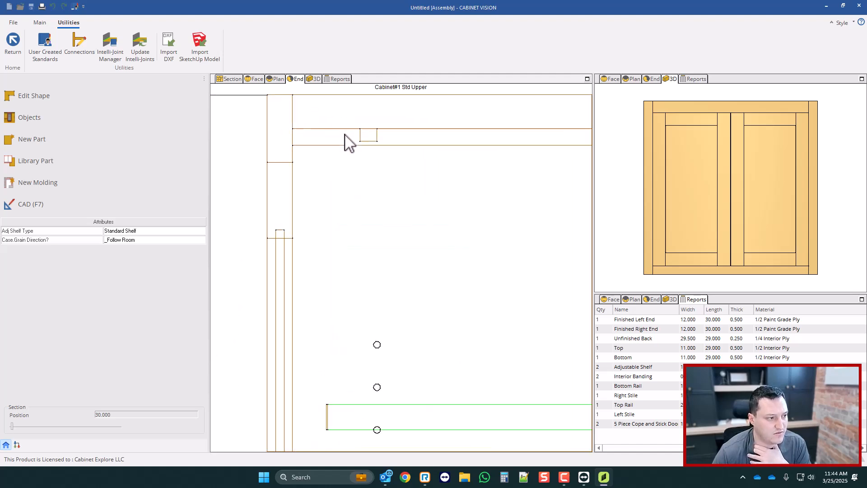
left_click(370, 145)
left_click(380, 163)
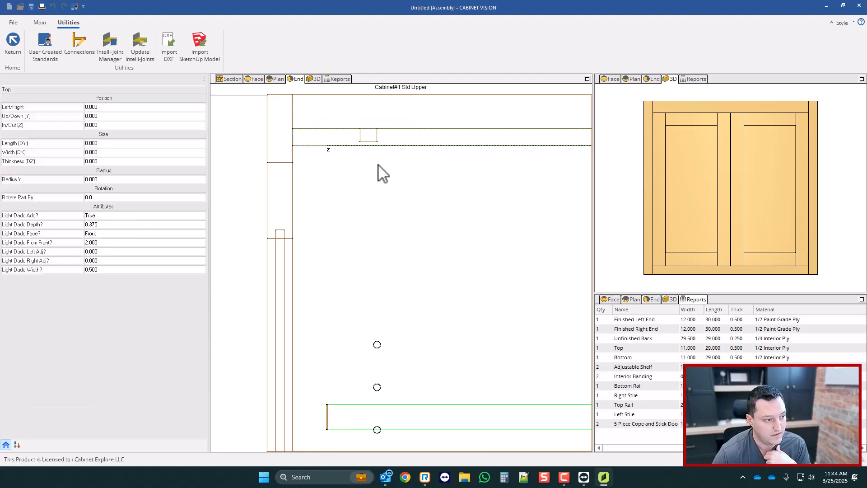
left_click(102, 234)
left_click(99, 243)
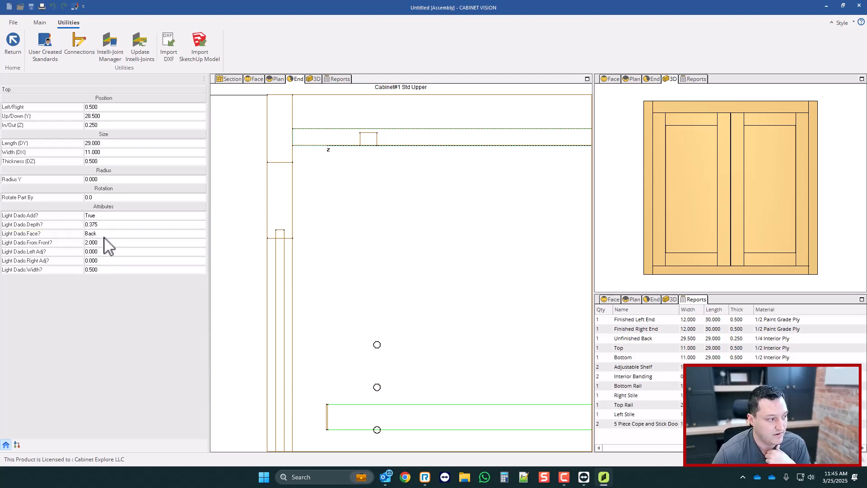
left_click(104, 234)
left_click(93, 249)
scroll(330, 155, "down", 4)
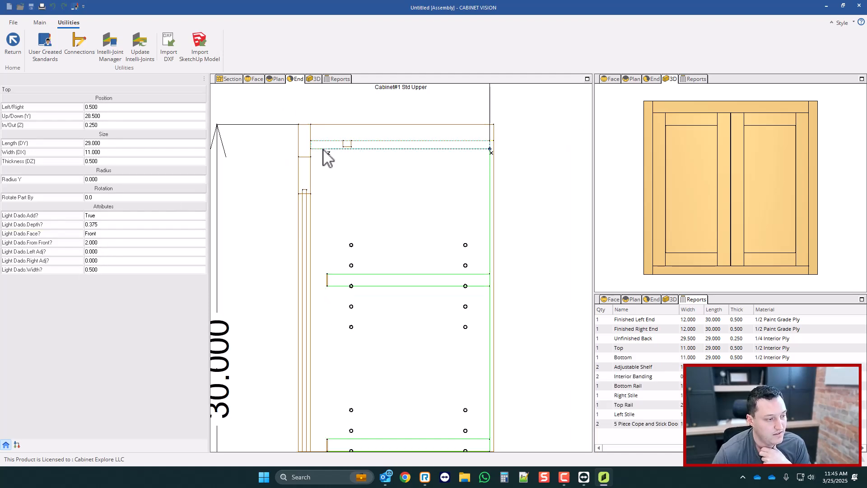
- Reopen the Light Dado standard's code and set the CE_LightDadoFace attribute block apart with blank lines above and below
left_click(44, 43)
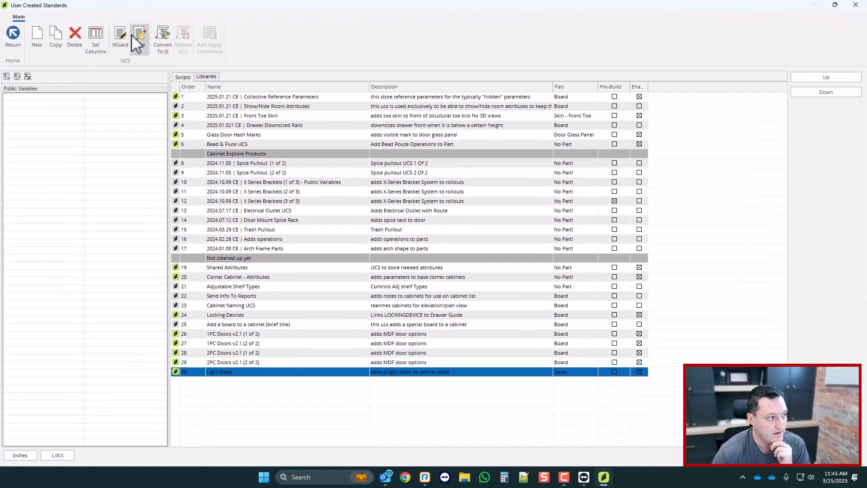
left_click(131, 36)
scroll(149, 153, "down", 3)
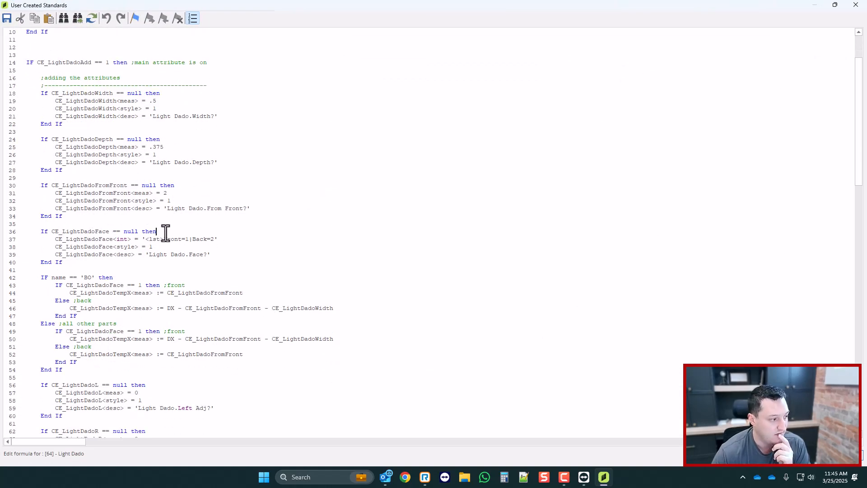
left_click(72, 269)
key("Return")
key("Return")
key("Return")
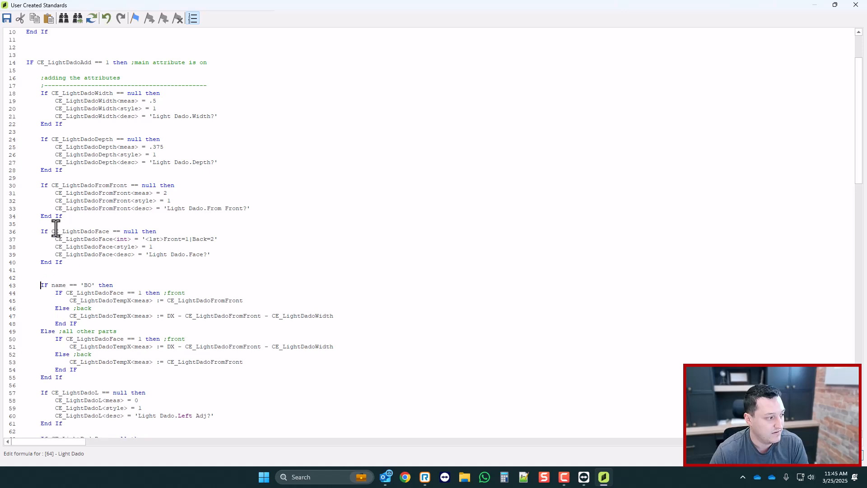
left_click(57, 224)
key("Return")
key("Return")
key("Return")
scroll(90, 257, "down", 1)
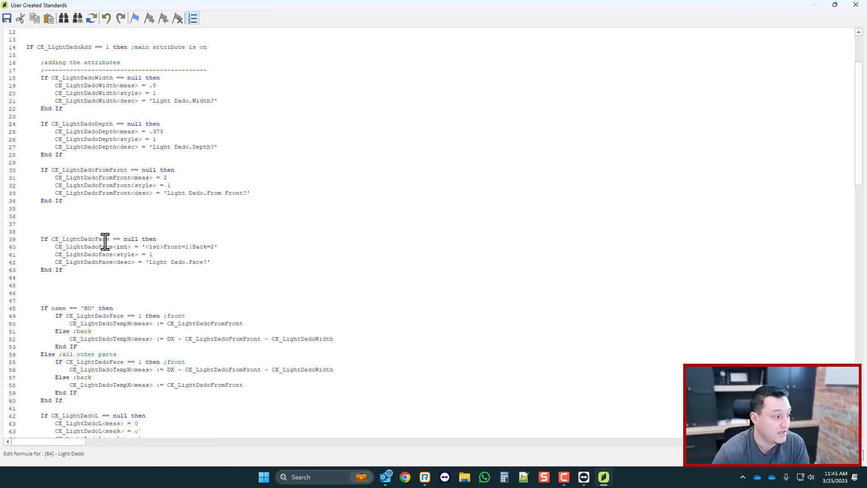
- Add the line If name == 'BO' then inside the CE_LightDadoFace block and indent the CE_LightDadoFace<int> line beneath it
left_click_drag(72, 271, 28, 241)
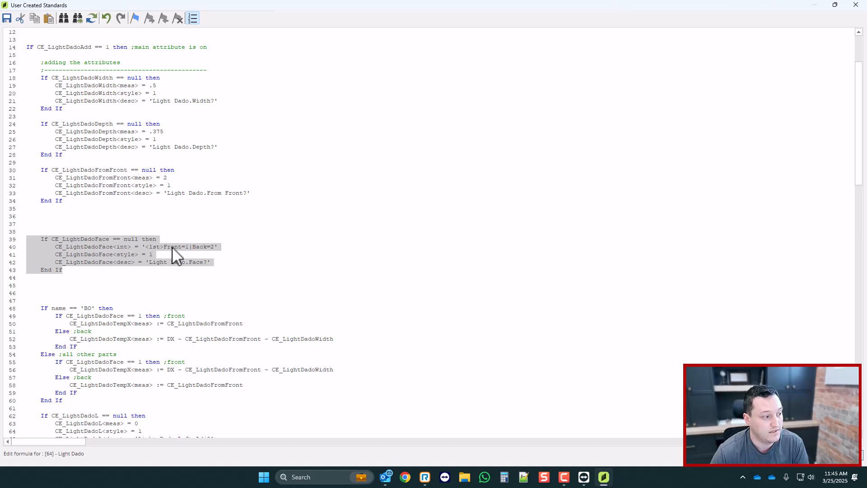
left_click(193, 247)
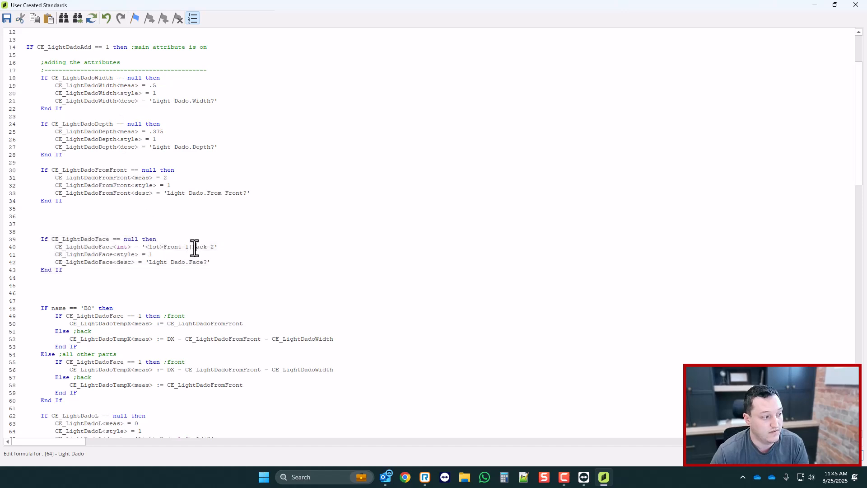
left_click(158, 239)
key("Return")
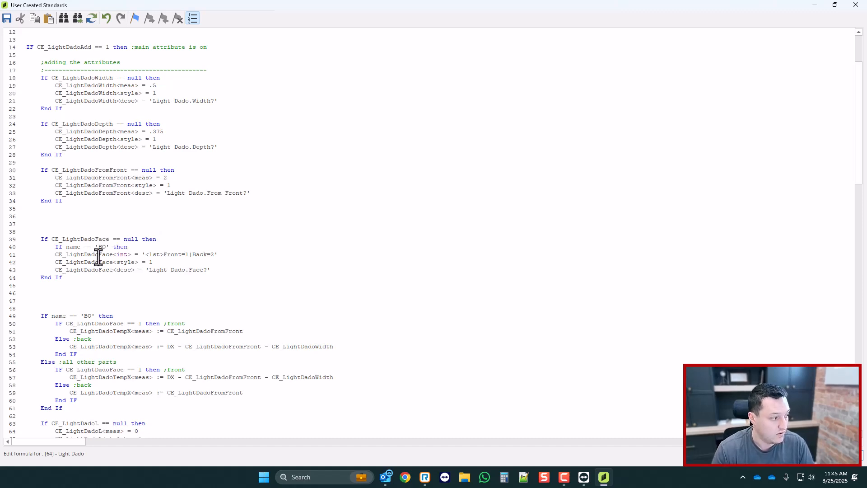
left_click(51, 255)
key("Tab")
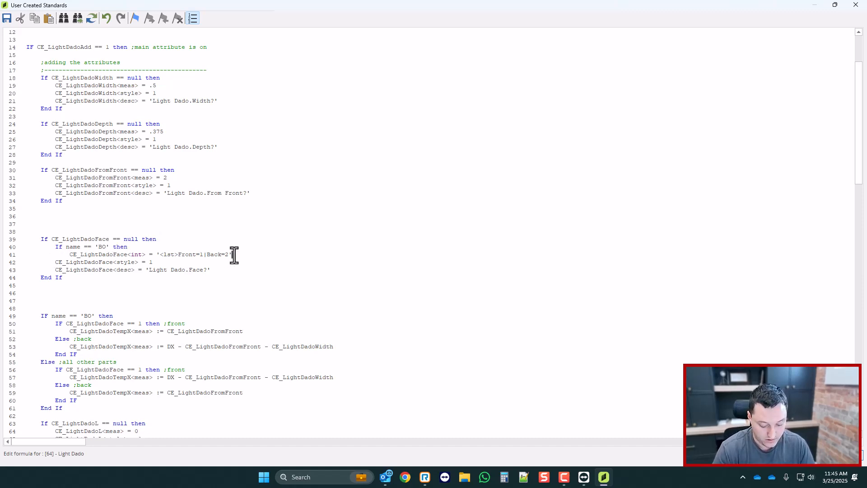
- Add an Else branch commented "all other parts" with a closing End If below the CE_LightDadoFace<int> line
key("Return")
type("E")
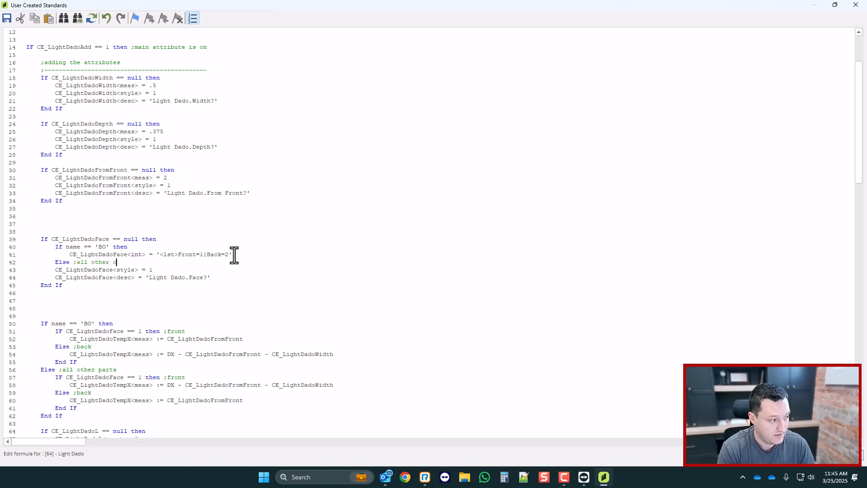
type("lse ;all other parts")
key("Return")
key("Return")
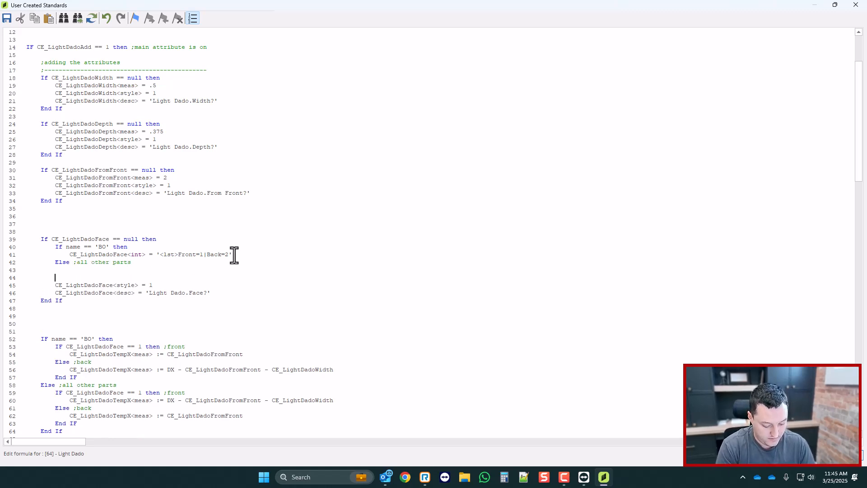
- Copy the CE_LightDadoFace<int> line into the Else branch and reorder its list as '<lst>Back=2|Front=1'
left_click_drag(232, 254, 74, 258)
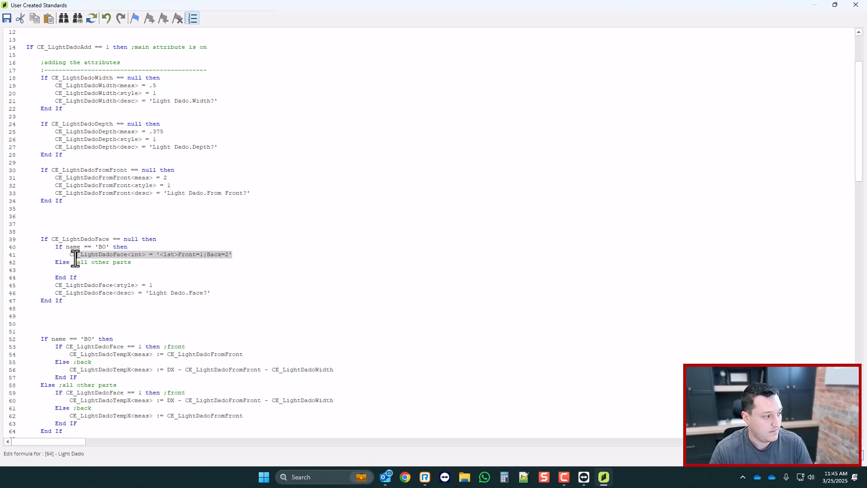
left_click(76, 270)
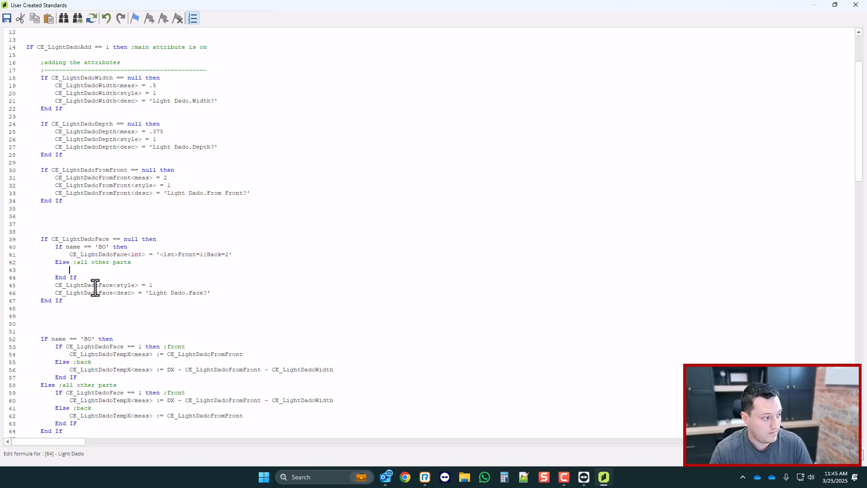
type("CE_LightDadoFace<int> = '<lst>Front=1|Back=2'")
left_click_drag(228, 270, 204, 270)
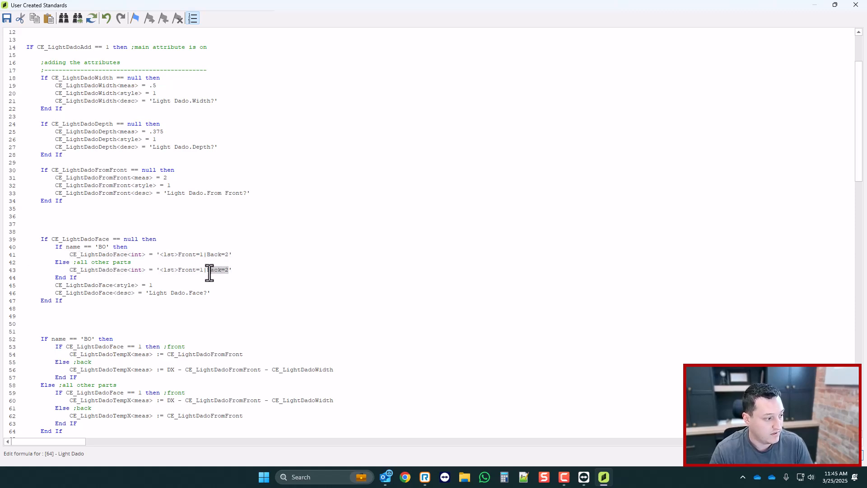
key("BackSpace")
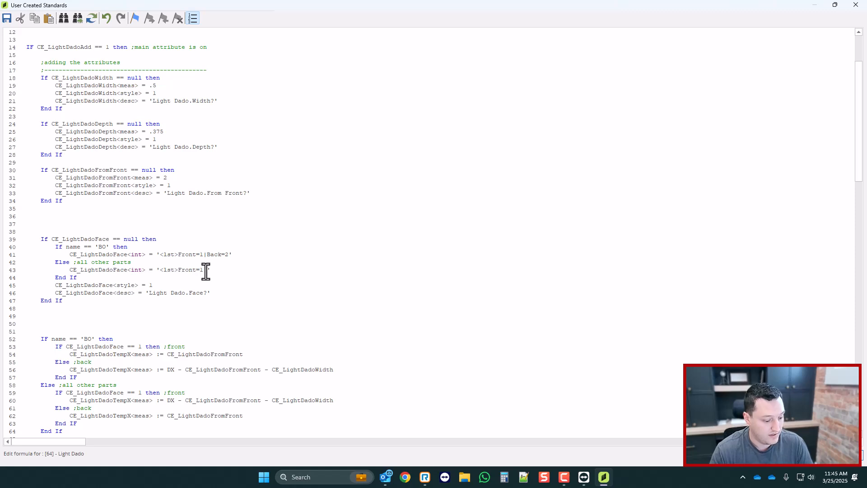
left_click(177, 270)
type("Back=2|")
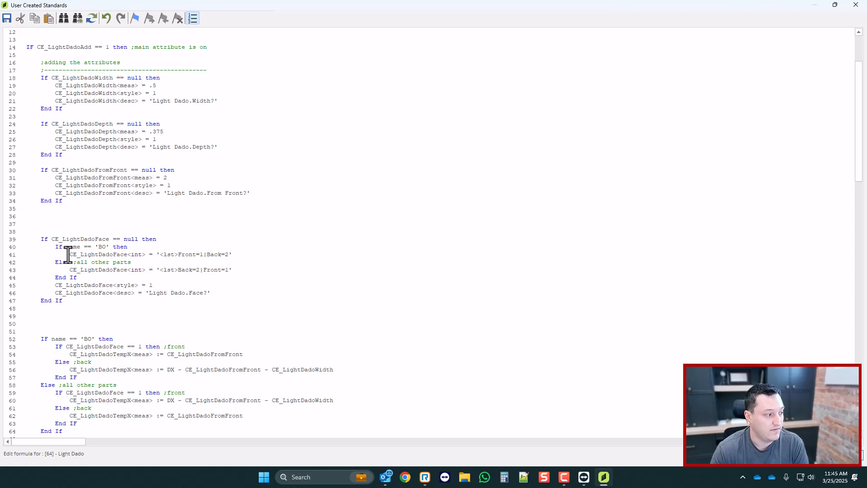
left_click_drag(69, 255, 224, 258)
left_click(194, 260)
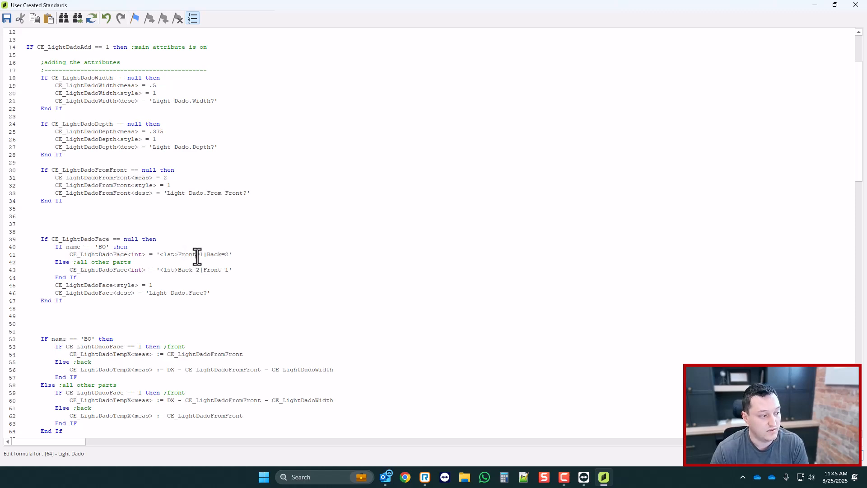
left_click_drag(81, 270, 140, 271)
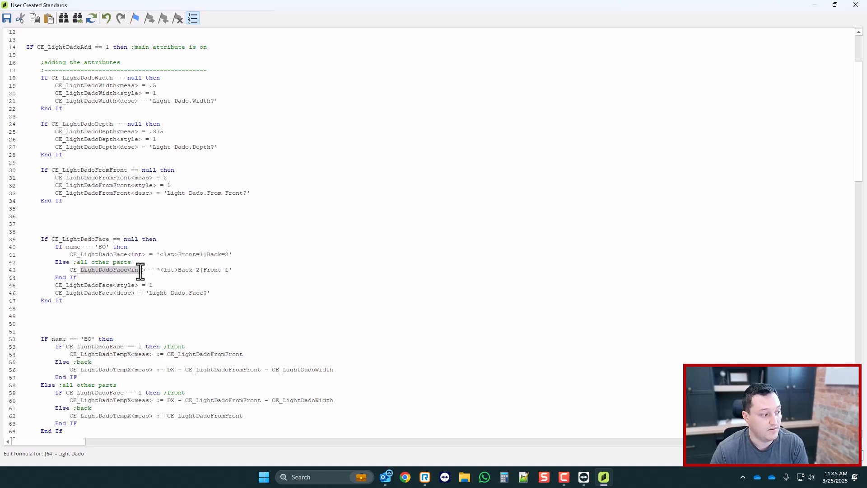
left_click(191, 270)
- Remove the extra blank lines above and below the CE_LightDadoFace block, leaving one on each side, and close the standards editor
scroll(189, 253, "down", 2)
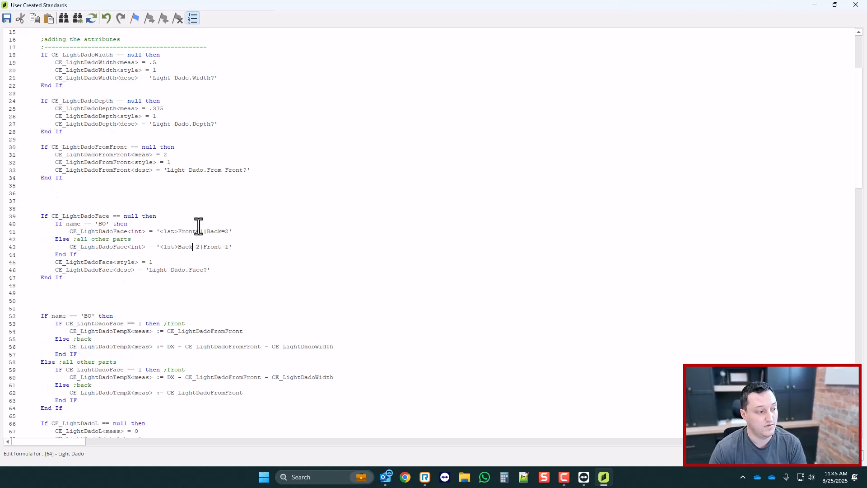
left_click_drag(66, 293, 25, 277)
key("BackSpace")
key("BackSpace")
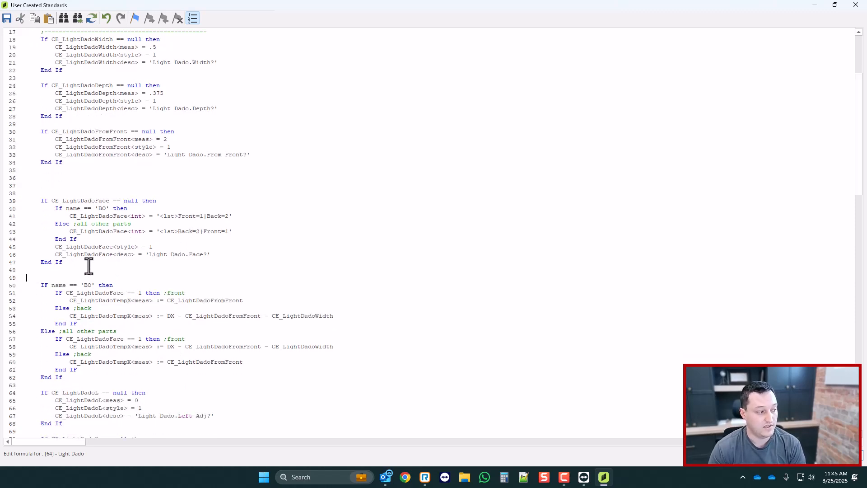
left_click_drag(44, 195, 18, 169)
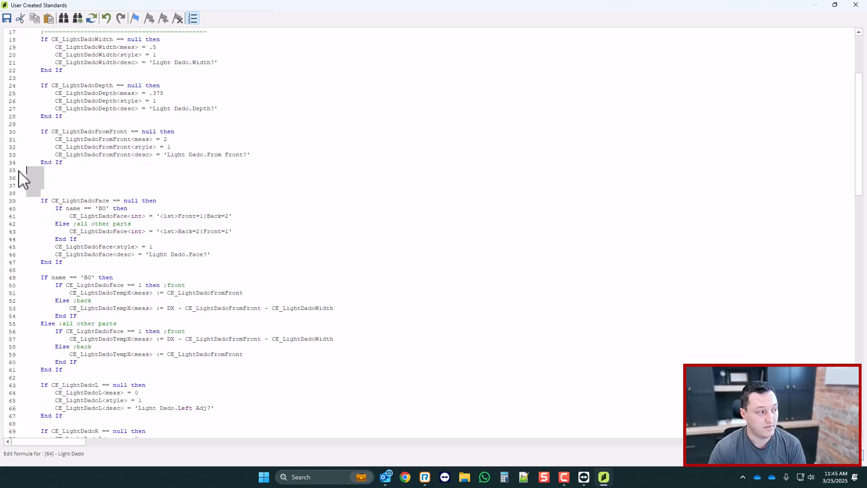
key("BackSpace")
scroll(167, 192, "down", 1)
scroll(167, 193, "up", 3)
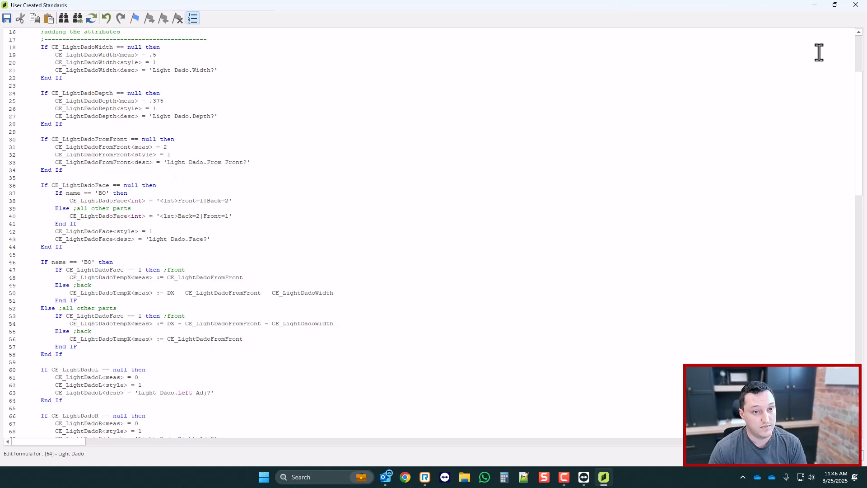
left_click(855, 5)
left_click(855, 4)
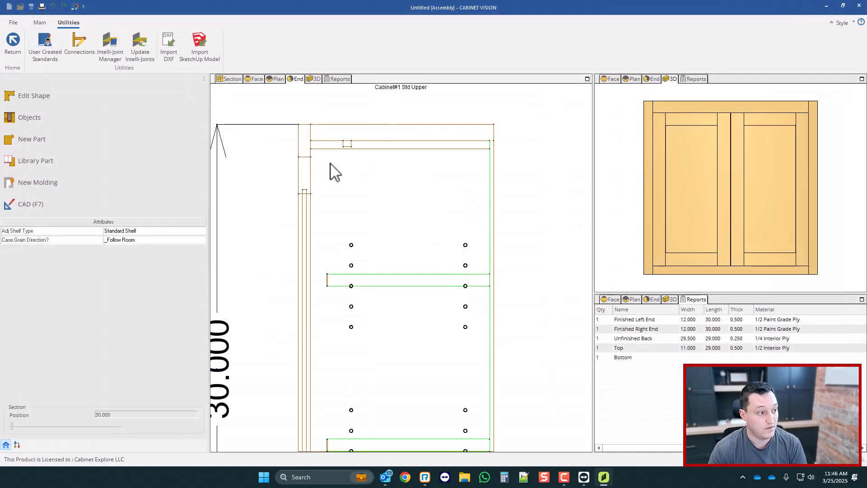
- Select the cabinet's top in the end view and check its Light Dado attributes while Light Dado.Add? is off
left_click(392, 151)
left_click(371, 171)
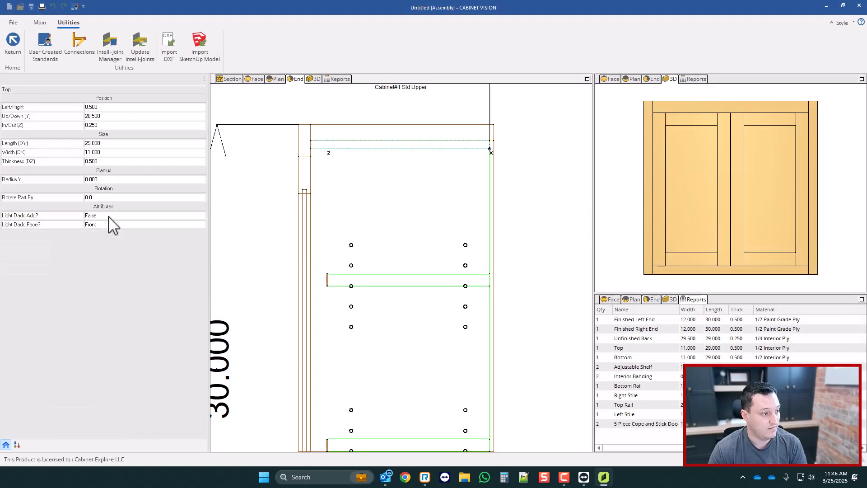
left_click(25, 226)
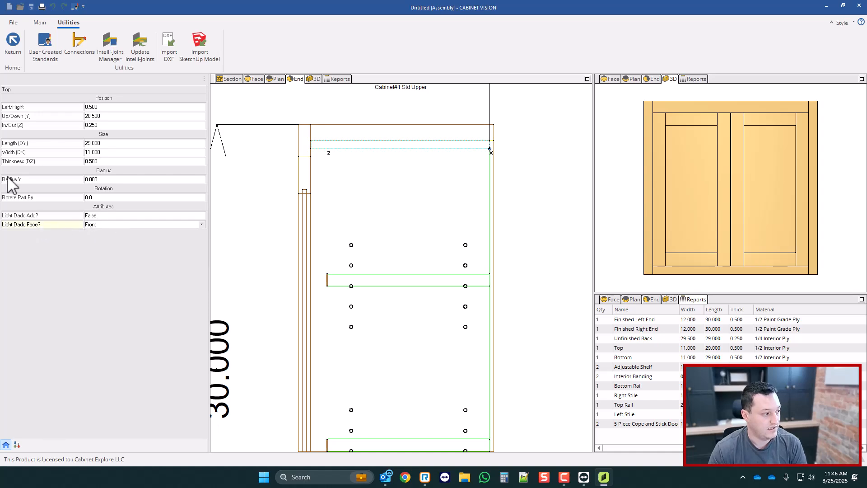
- Reopen the Light Dado standard's code and copy the attribute name CE_LightDadoFace from the Else branch
left_click(50, 49)
left_click(135, 45)
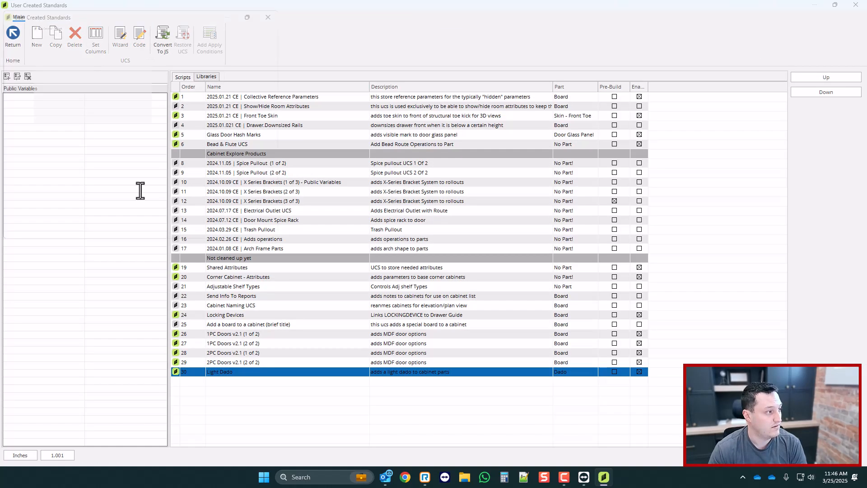
scroll(164, 222, "down", 9)
scroll(167, 226, "down", 3)
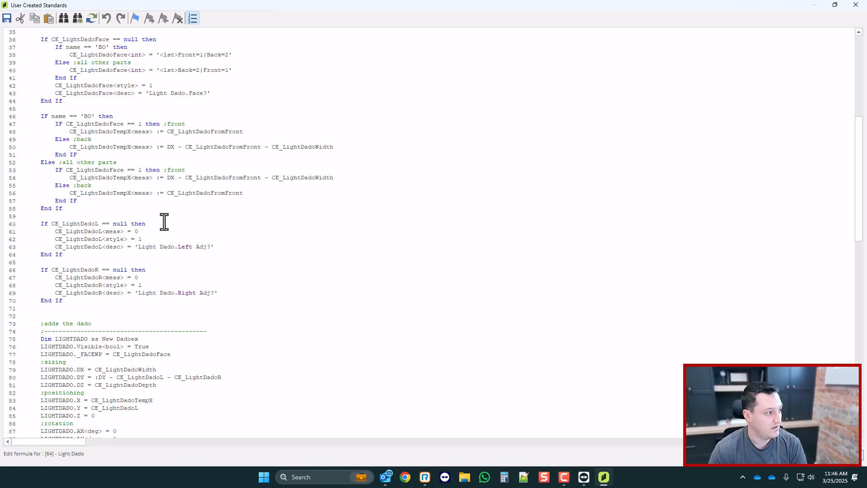
scroll(149, 190, "up", 2)
double_click(117, 101)
key("ctrl+c")
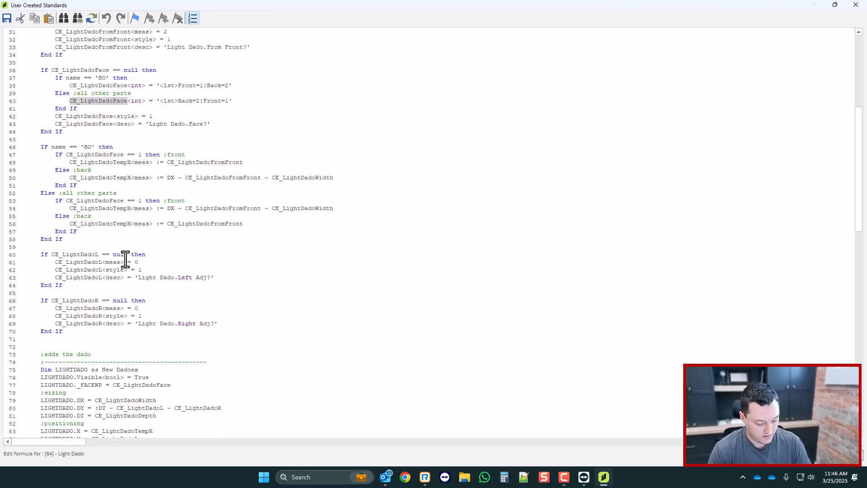
- Add the line delete CE_LightDadoFace below delete CE_LightDadoFromFront in the "main attribute is turned off" branch and close the standards editor
scroll(122, 271, "down", 8)
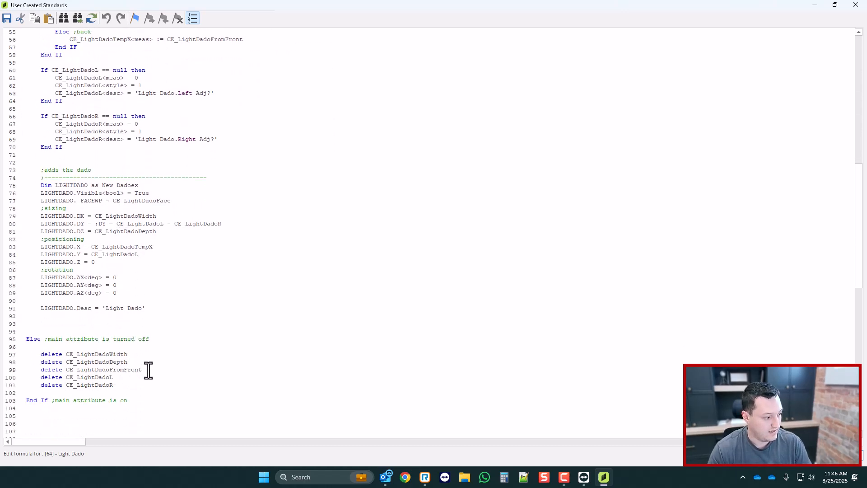
key("Return")
type("d")
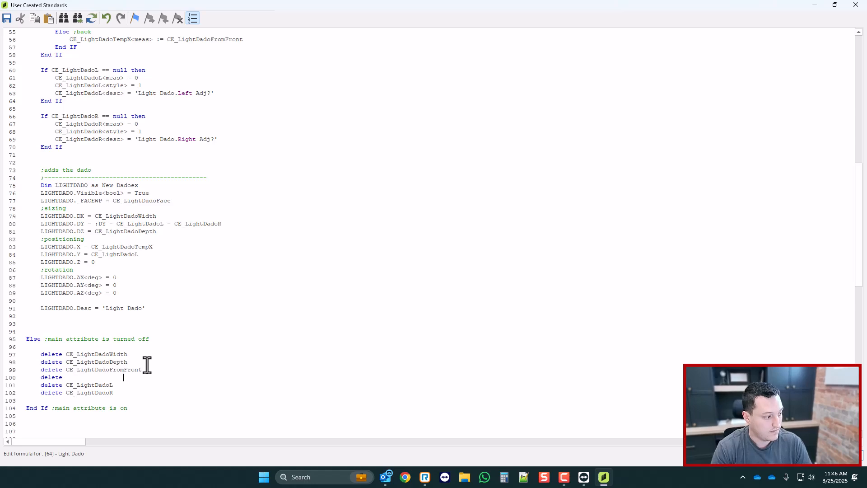
type("elete")
key("ctrl+v")
left_click(854, 6)
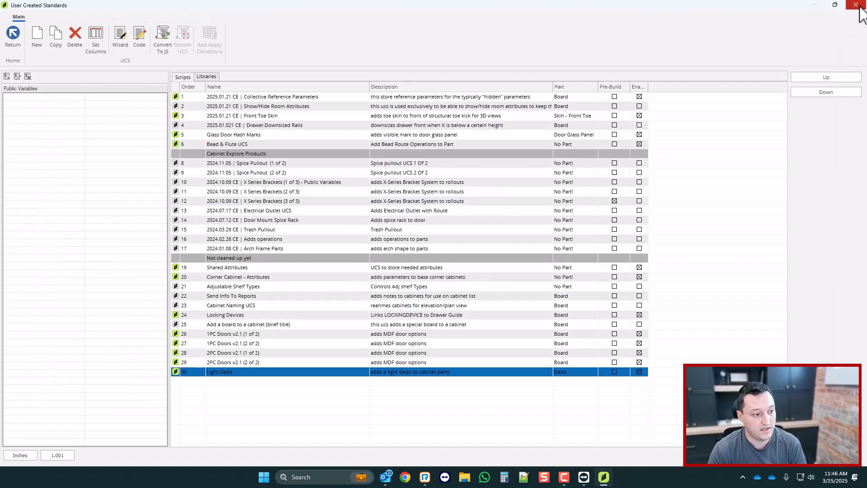
left_click(856, 6)
- Select the cabinet's top and set its Light Dado.Add? attribute to True
left_click(350, 149)
left_click(341, 167)
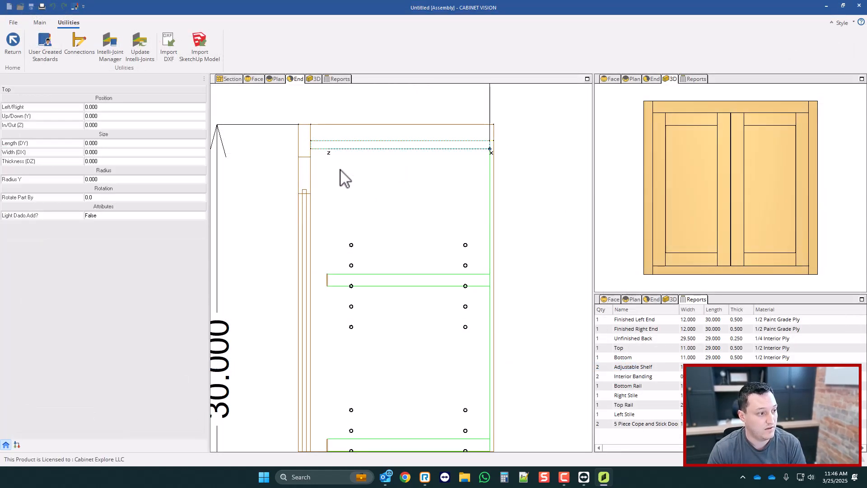
double_click(102, 216)
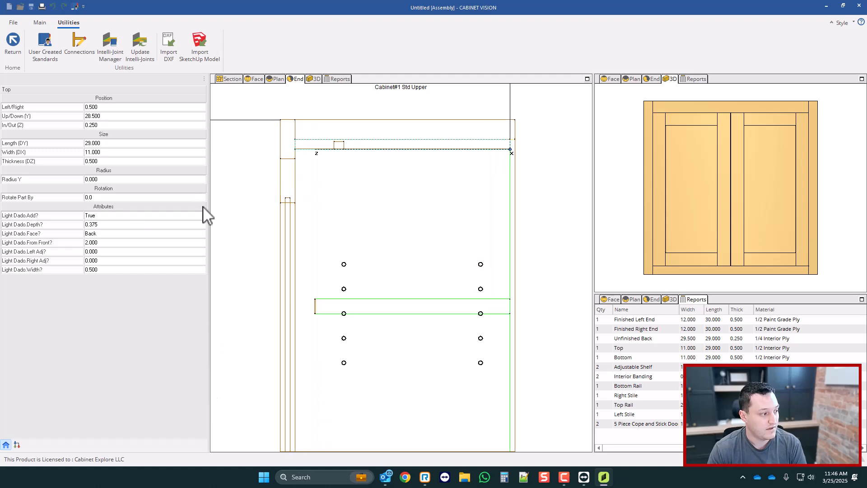
scroll(347, 143, "down", 7)
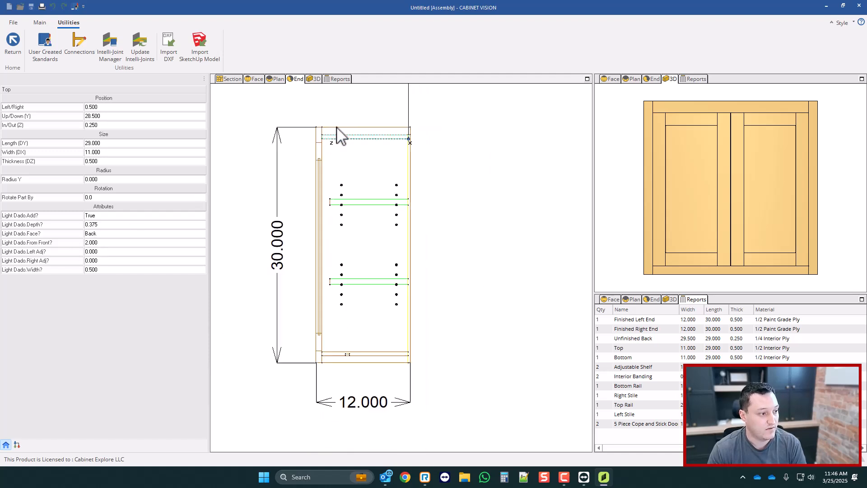
- Select the cabinet's bottom, switch Light Dado.Add? to False and back to True, and inspect the dado in the end view
scroll(302, 342, "up", 2)
scroll(366, 260, "up", 2)
left_click(378, 266)
left_click(359, 277)
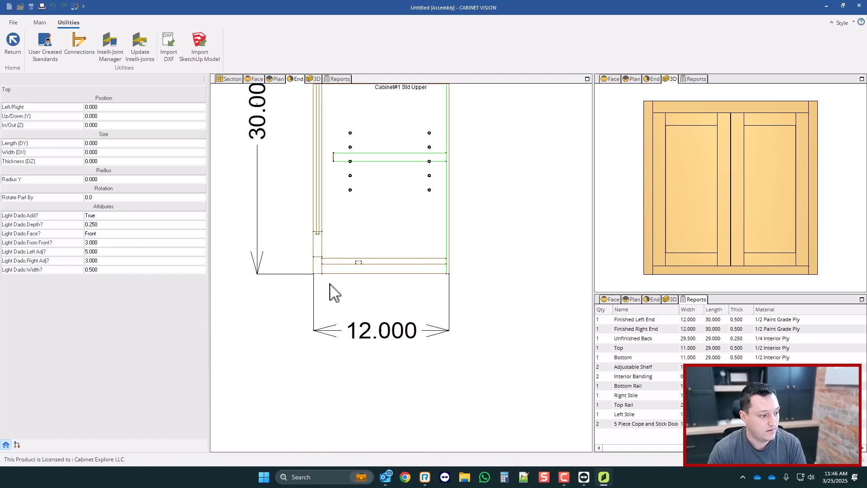
double_click(97, 217)
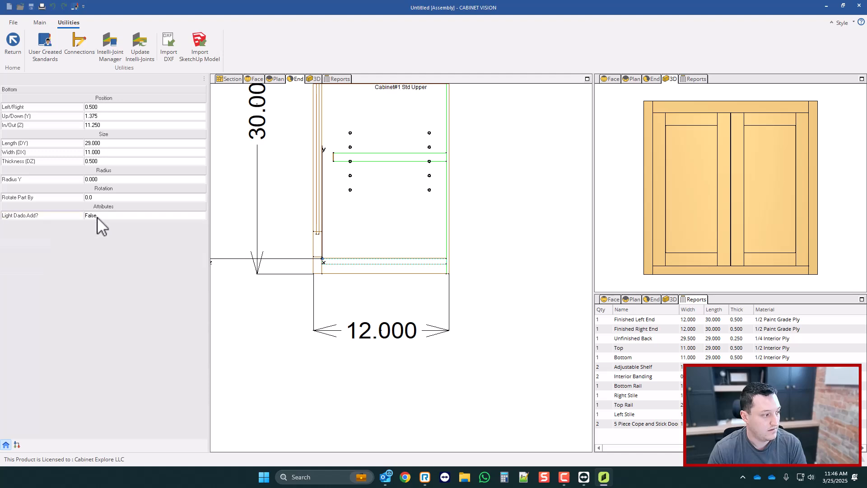
double_click(96, 217)
scroll(366, 276, "up", 3)
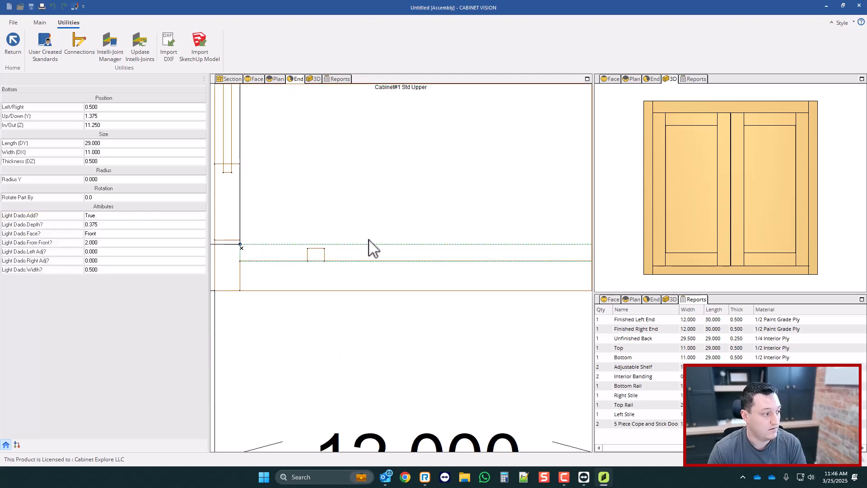
scroll(392, 383, "down", 4)
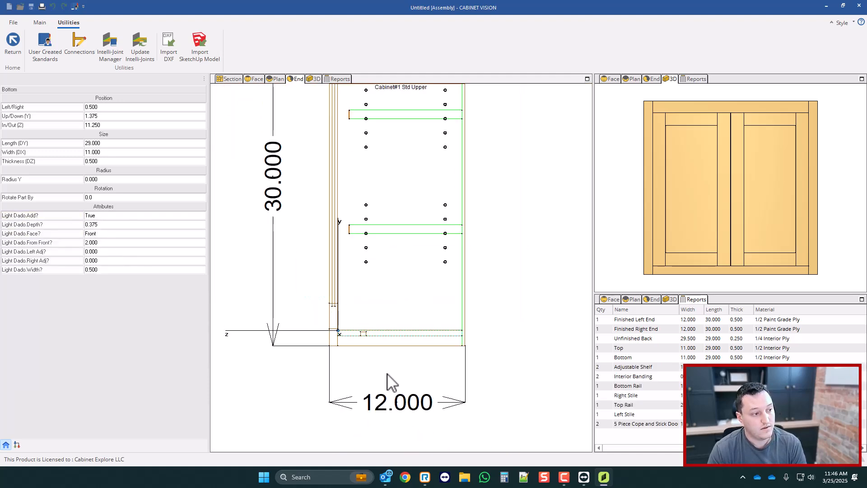
scroll(443, 200, "up", 3)
scroll(491, 192, "down", 2)
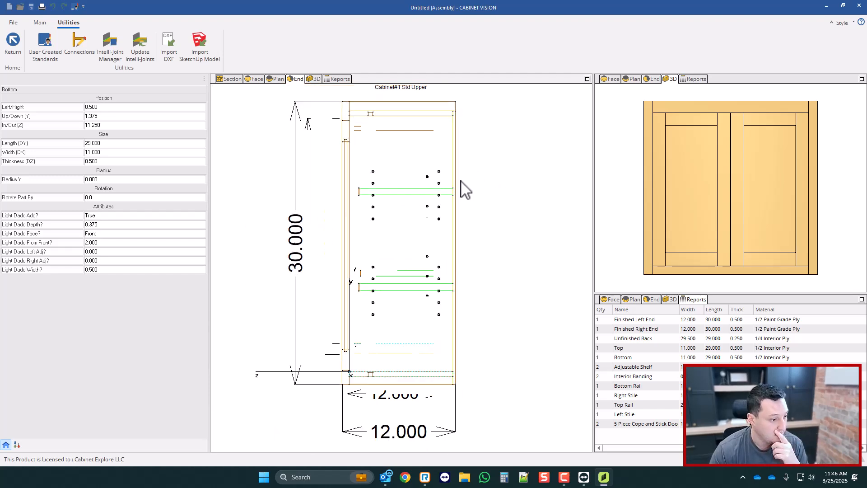
- Clear the cabinet's interior parts, add one horizontal split in the section interior, and set its type to Fixed Shelf
left_click(232, 80)
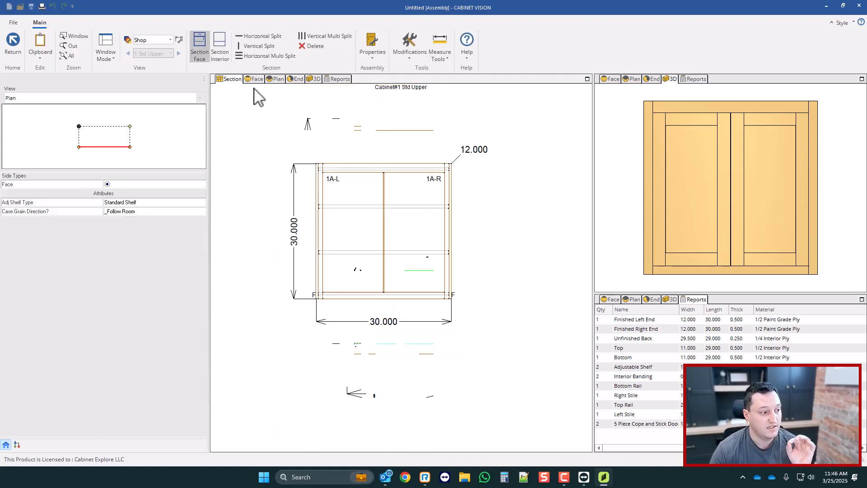
left_click(223, 40)
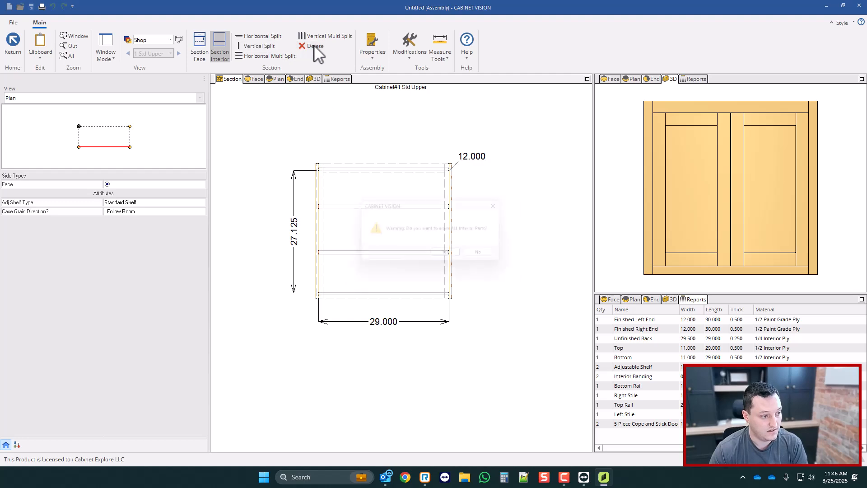
left_click(391, 237)
left_click(261, 36)
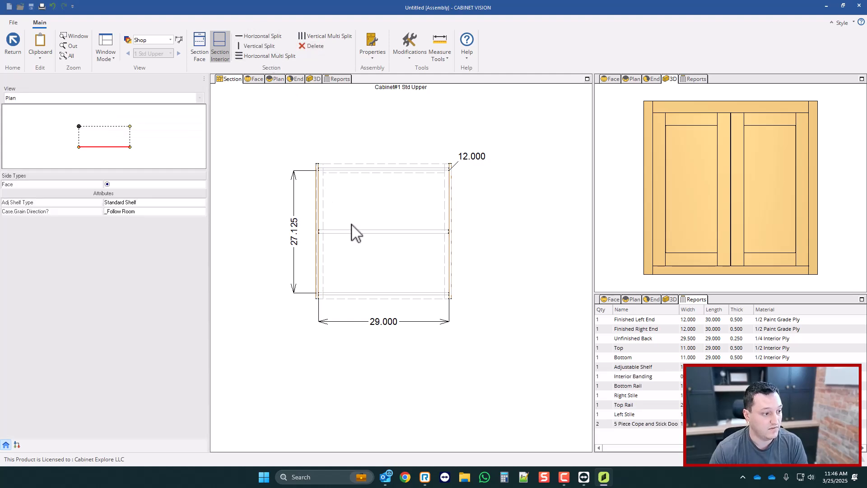
left_click(364, 232)
left_click(107, 161)
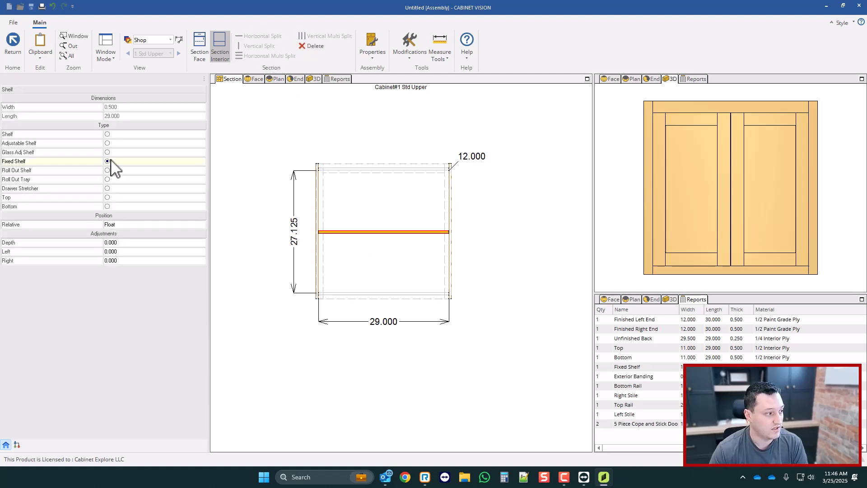
- Select the fixed shelf in the end view and check whether it has Light Dado attributes
left_click(297, 79)
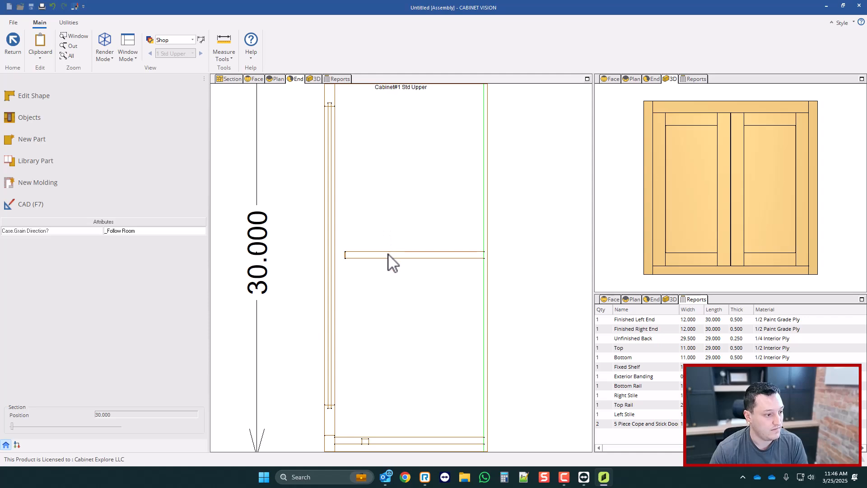
left_click(384, 263)
left_click(374, 280)
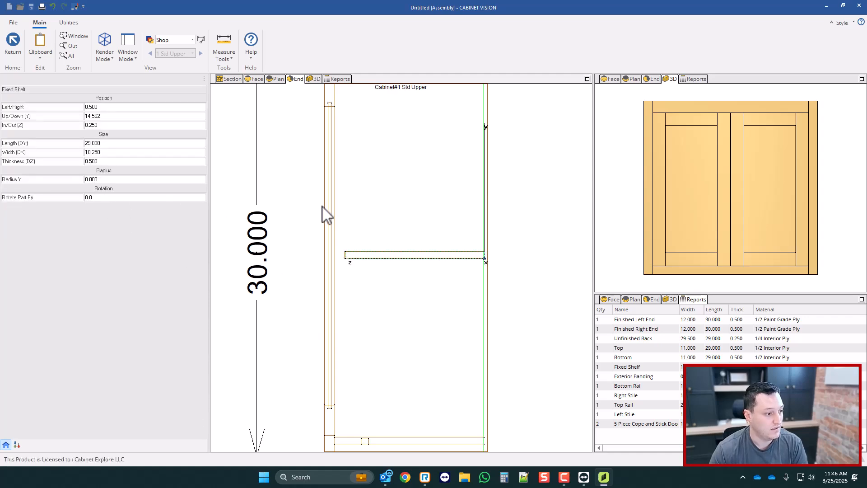
- Extend the Light Dado code's part filter to For Each BO|TO|FS Part and close the standards editor
left_click(68, 22)
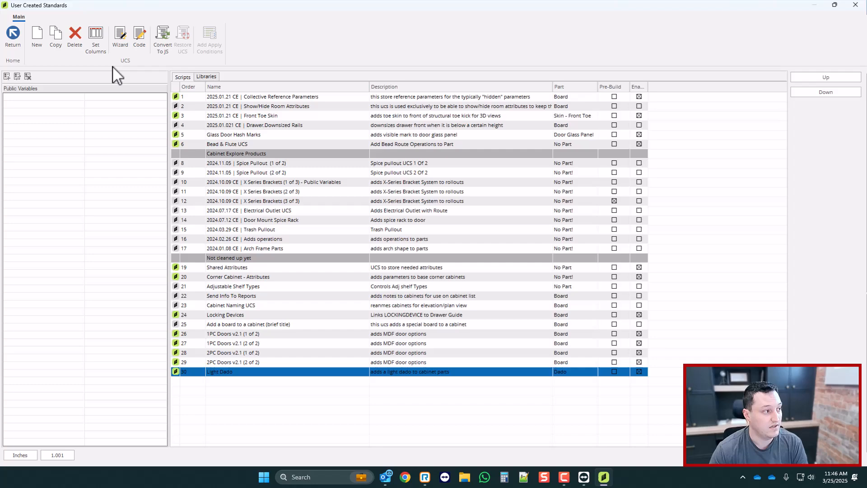
left_click(135, 39)
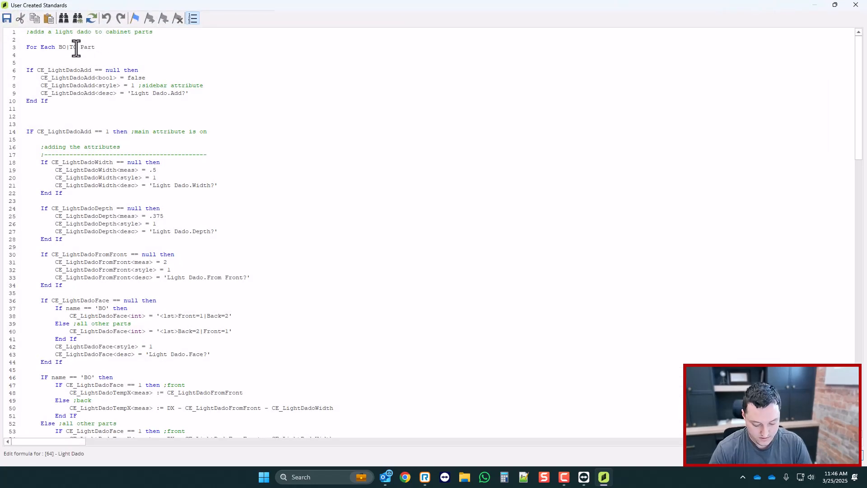
left_click(857, 7)
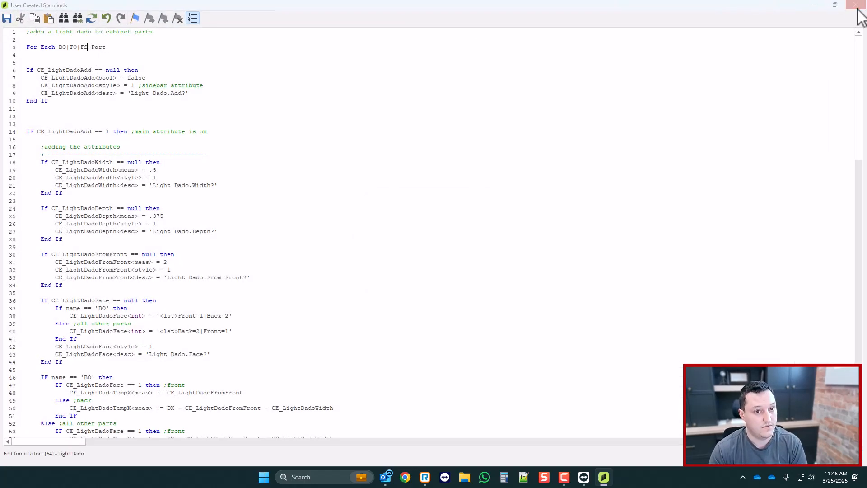
left_click(857, 7)
- Select the fixed shelf, set its Light Dado.Add? attribute to True, and inspect the dado's position in the end view
left_click(386, 244)
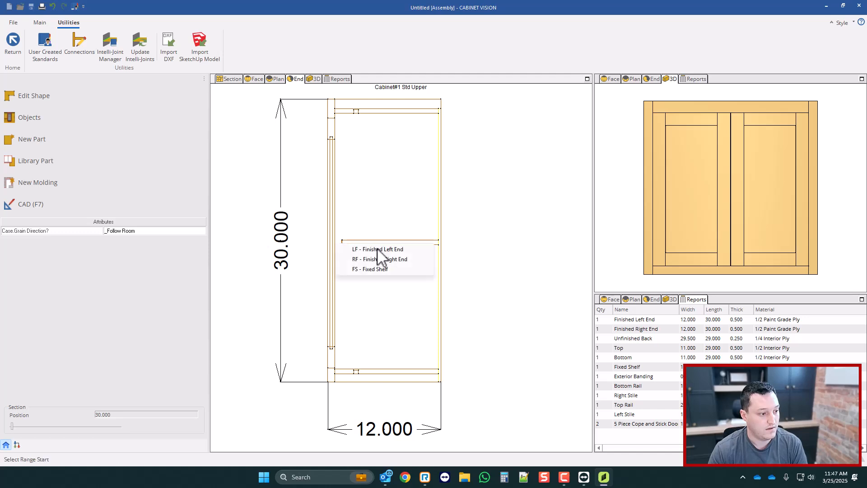
left_click(380, 256)
double_click(95, 216)
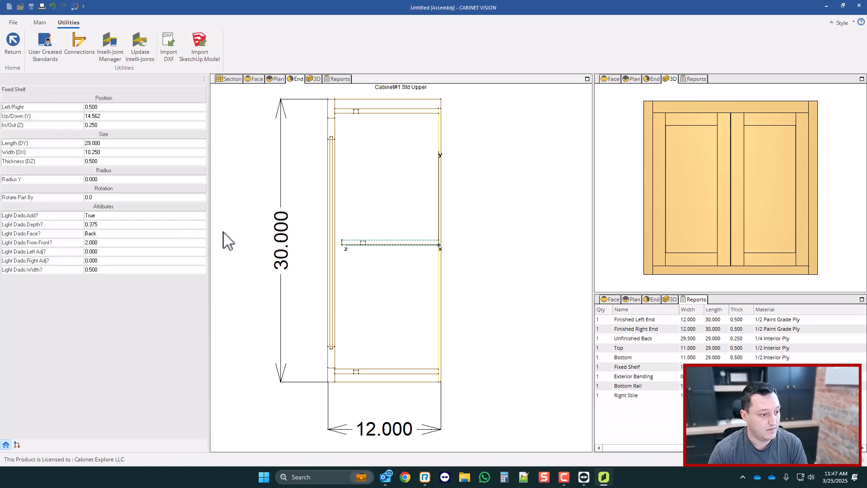
scroll(369, 253, "up", 3)
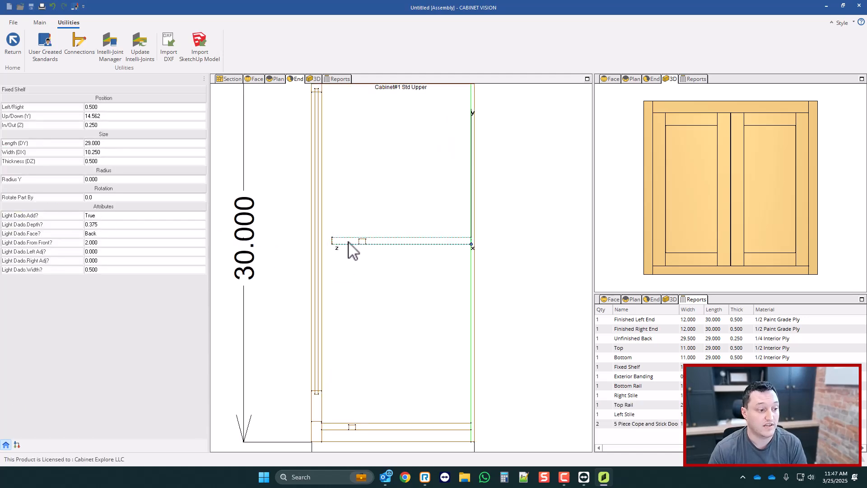
scroll(355, 242, "down", 1)
scroll(356, 244, "up", 1)
- Review the Light Dado code's front and back position formulas for BO and all other parts, and close the standards editor
left_click(41, 44)
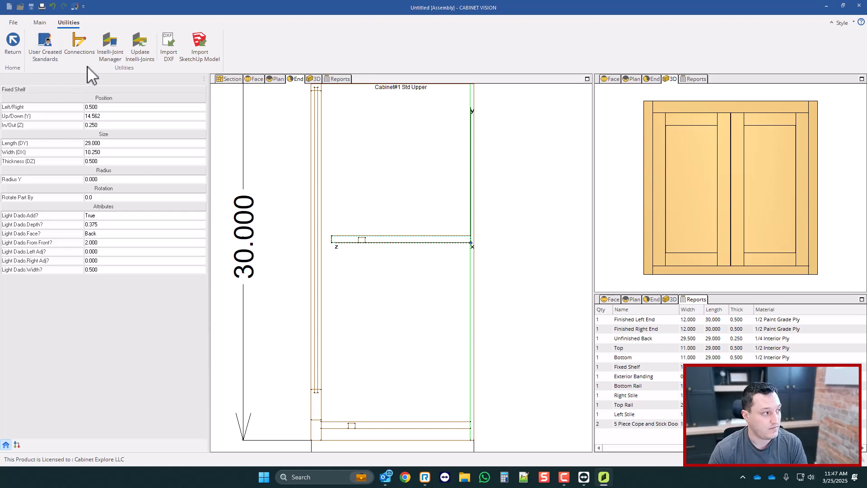
left_click(123, 35)
scroll(136, 181, "down", 3)
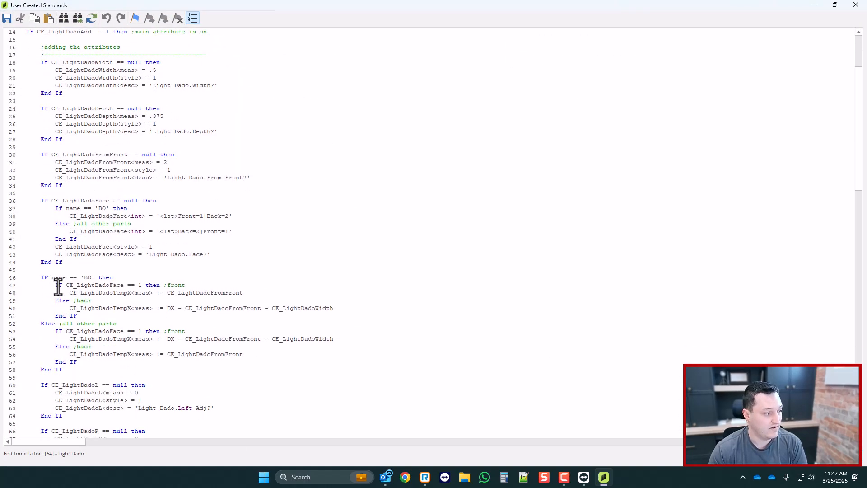
left_click_drag(85, 319, 56, 289)
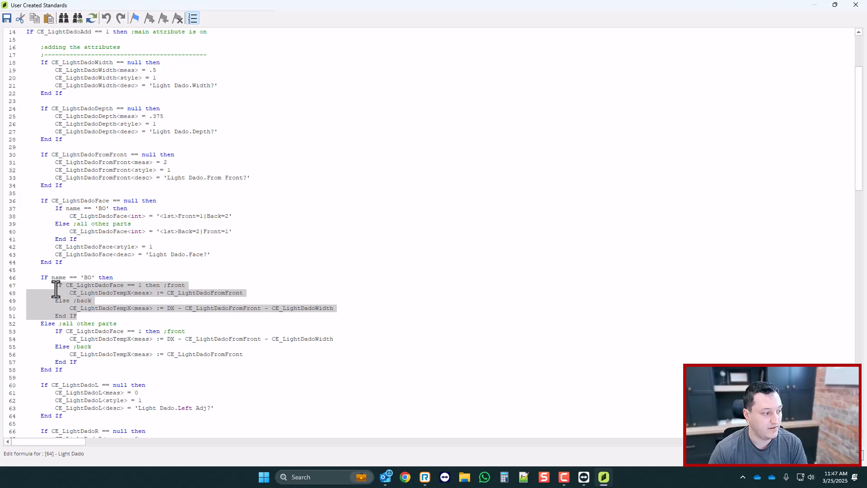
left_click(117, 292)
scroll(121, 296, "down", 1)
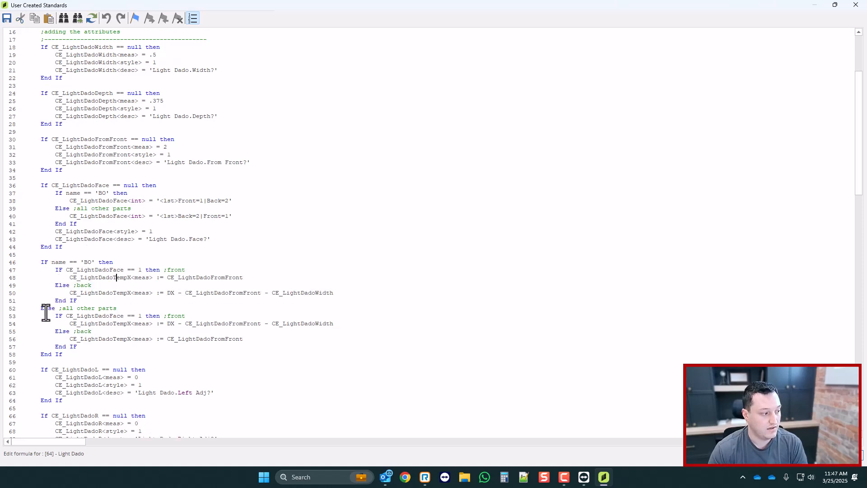
left_click_drag(48, 308, 95, 309)
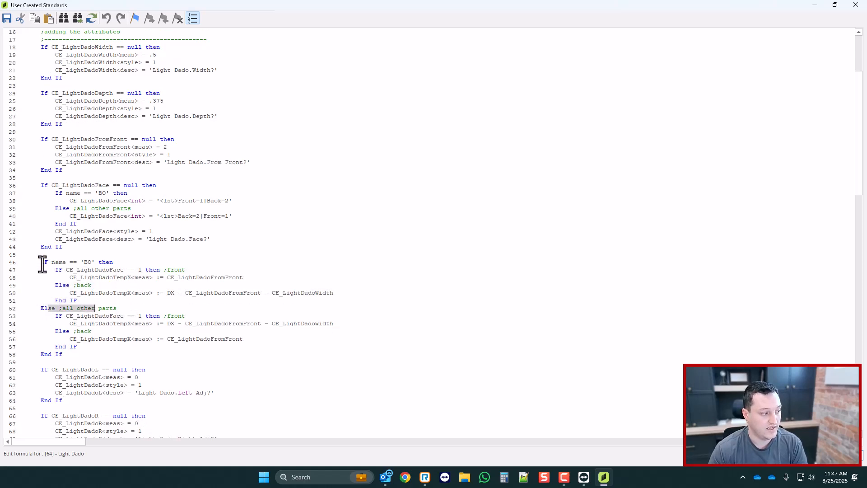
left_click_drag(41, 262, 275, 292)
left_click_drag(52, 308, 140, 348)
left_click(117, 351)
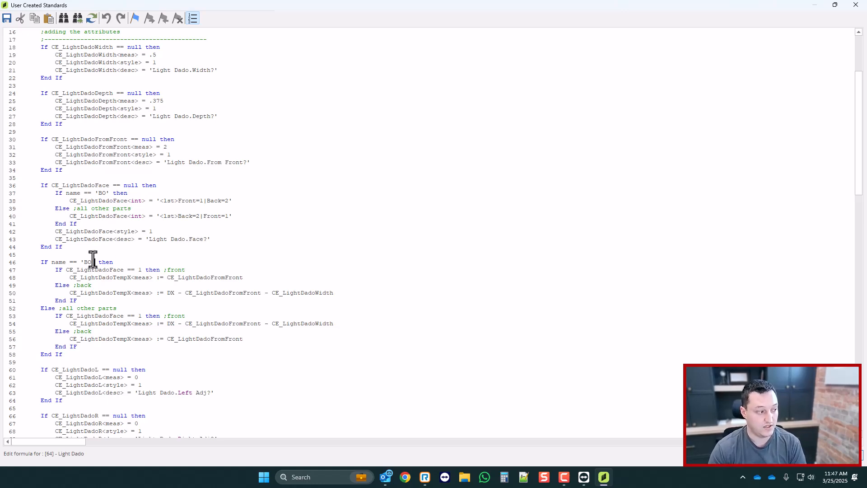
scroll(423, 155, "down", 1)
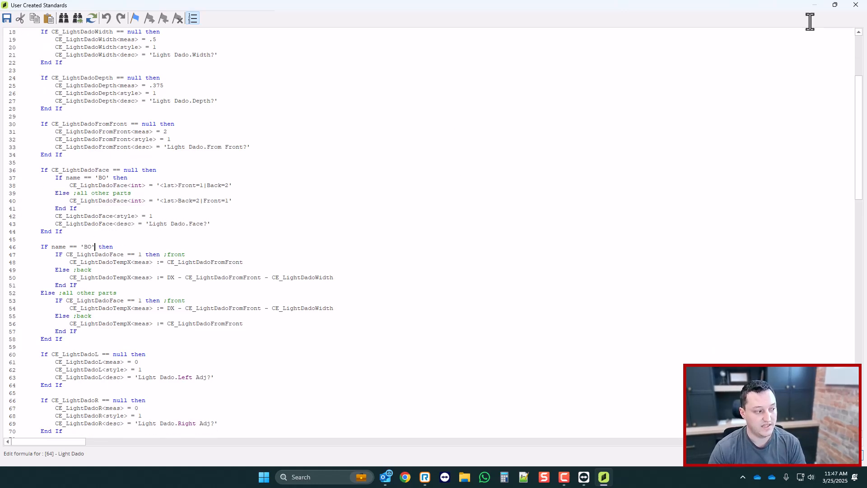
left_click(855, 5)
left_click(855, 4)
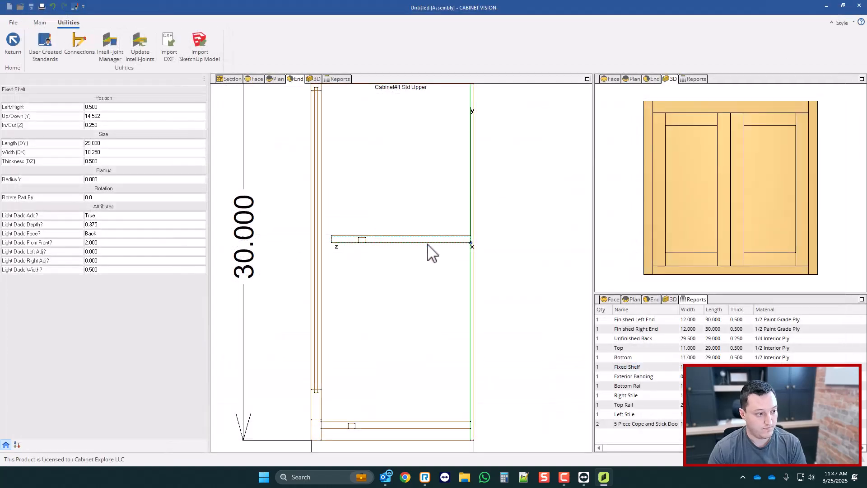
- Reopen the upper cabinet from the layout and check the finished right end's attributes in plan view
left_click(101, 235)
scroll(465, 246, "down", 3)
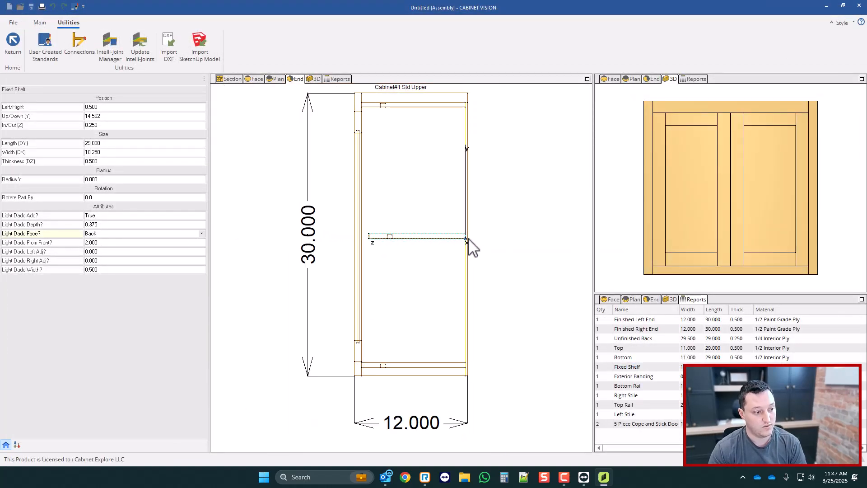
left_click(14, 41)
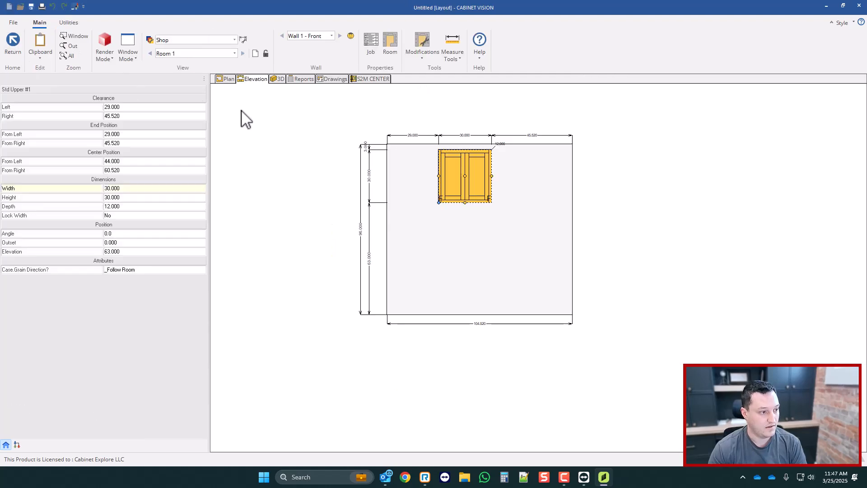
double_click(437, 180)
left_click(277, 79)
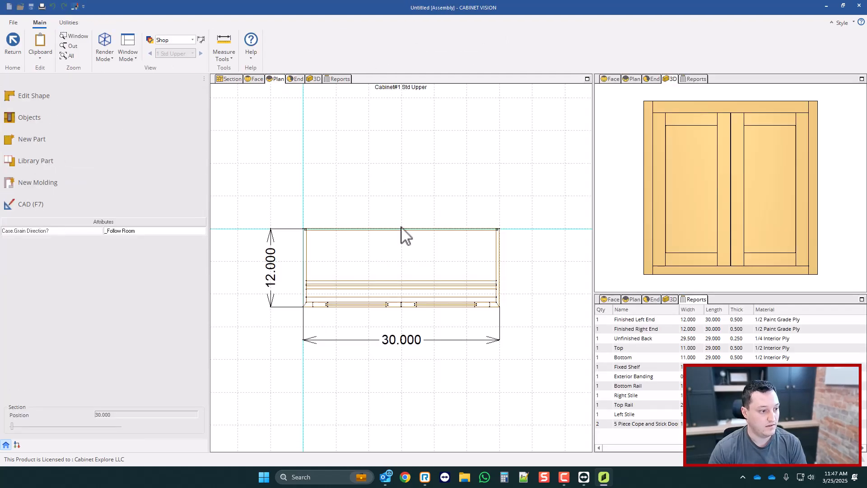
left_click(500, 263)
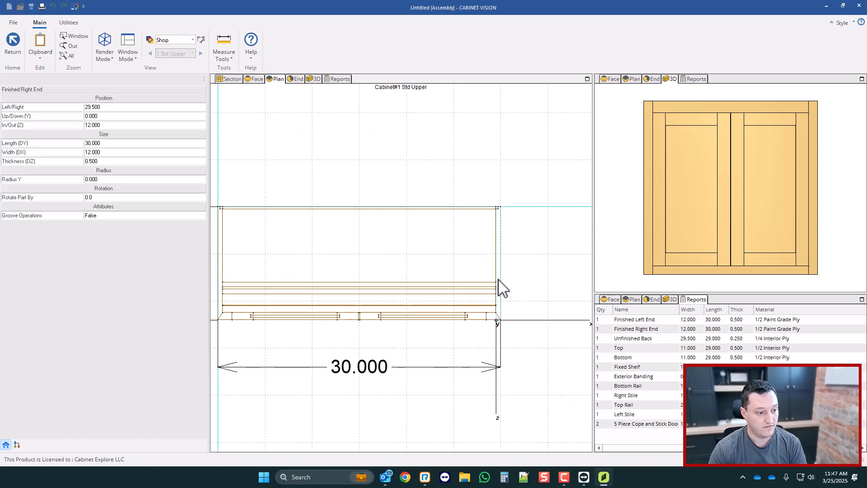
- Extend the Light Dado code's part filter to For Each BO|TO|FS|RF Part and close the standards editor
left_click(68, 22)
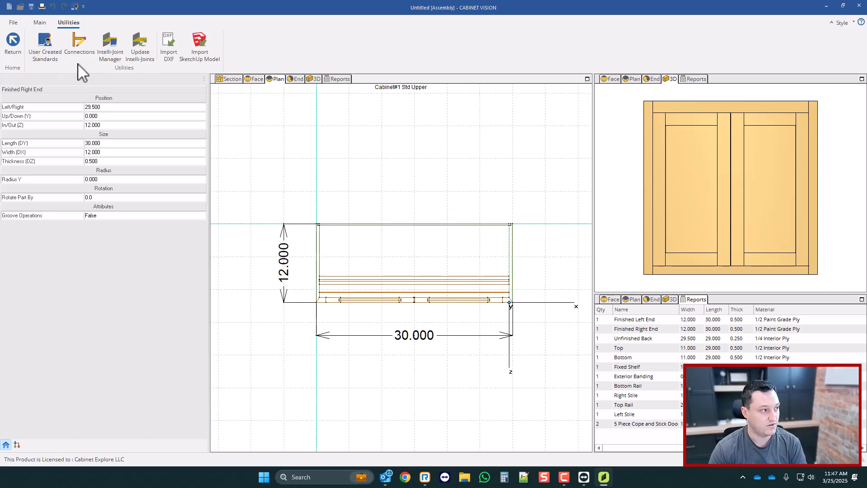
left_click(44, 45)
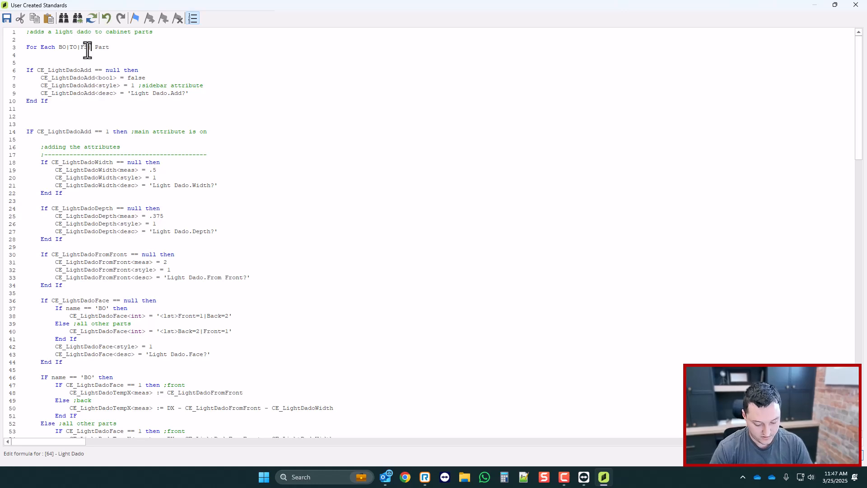
type("RF")
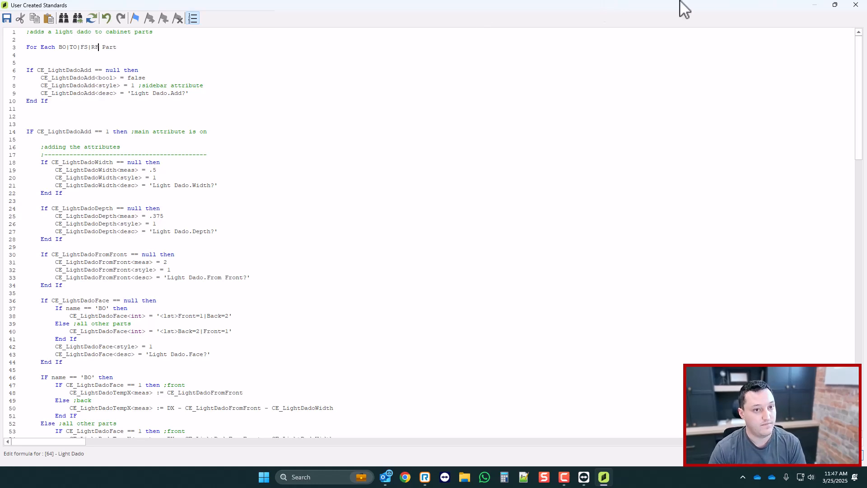
left_click(853, 3)
key("Return")
left_click(852, 4)
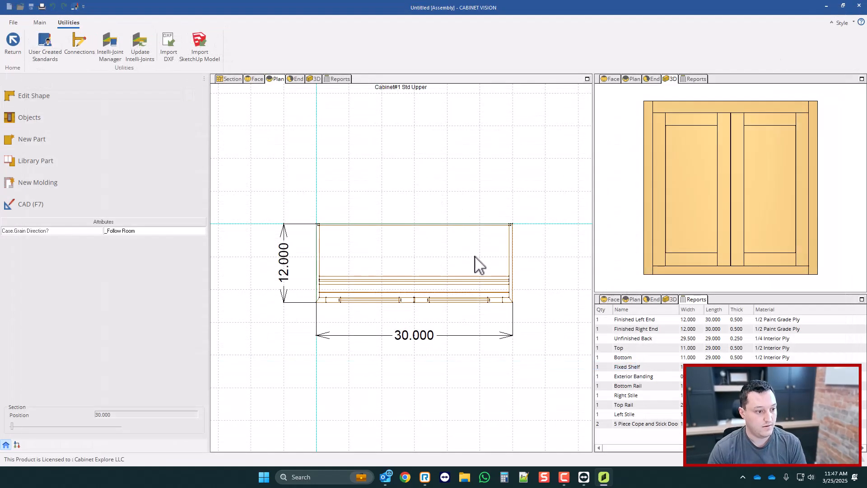
- Set the finished right end's Light Dado.Add? attribute to True and inspect the dado's position in plan view
scroll(518, 266, "up", 2)
left_click(509, 267)
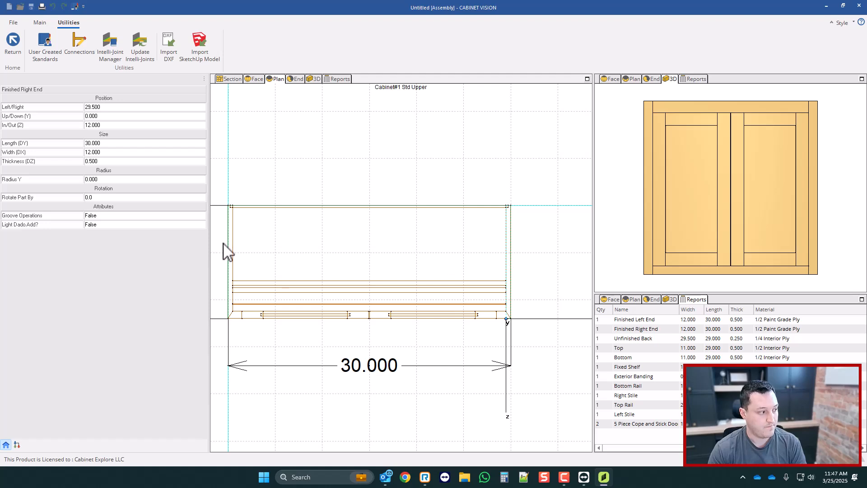
double_click(99, 224)
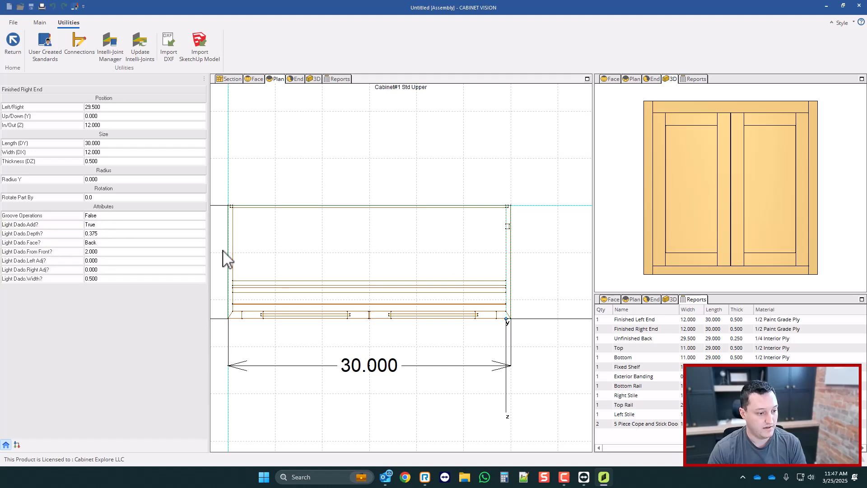
scroll(521, 255, "up", 1)
scroll(510, 220, "down", 1)
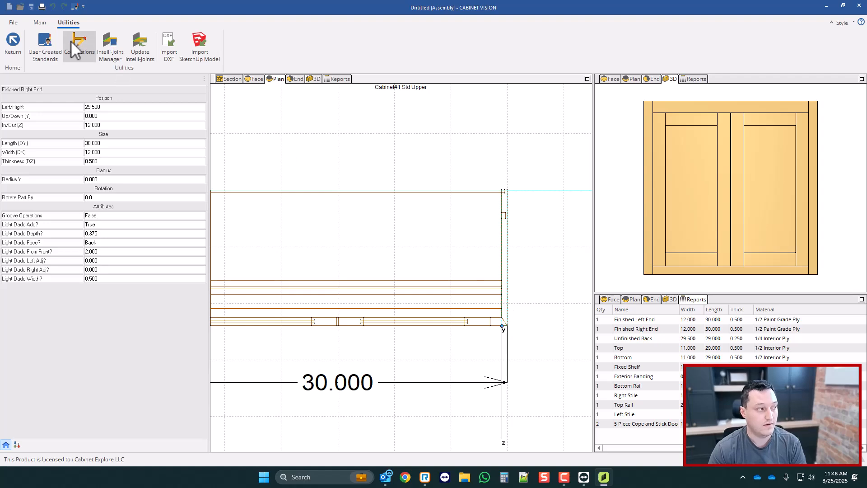
- Extend the Light Dado position condition to name == 'BO' or name == 'RF' and close the standards editor
left_click(45, 45)
left_click(123, 34)
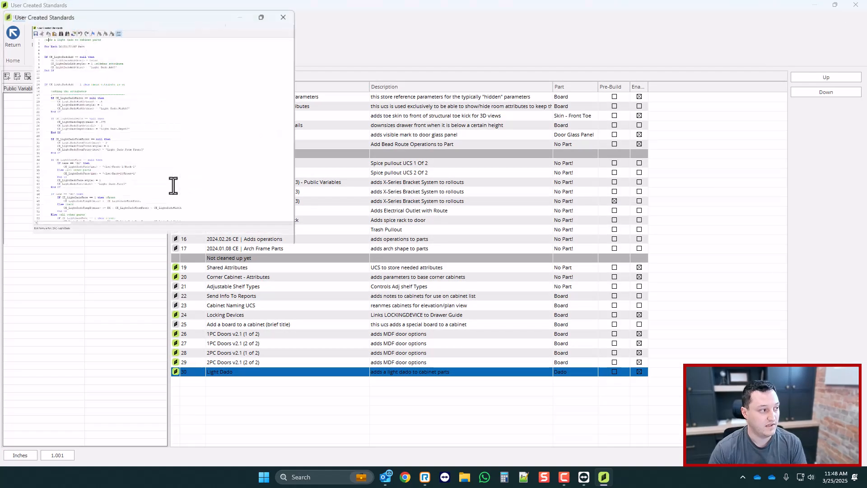
scroll(173, 242, "down", 3)
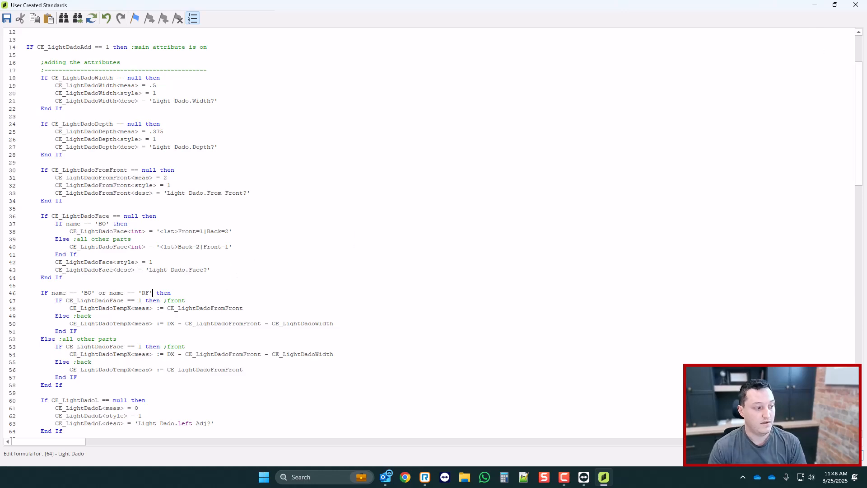
left_click(855, 4)
key("Return")
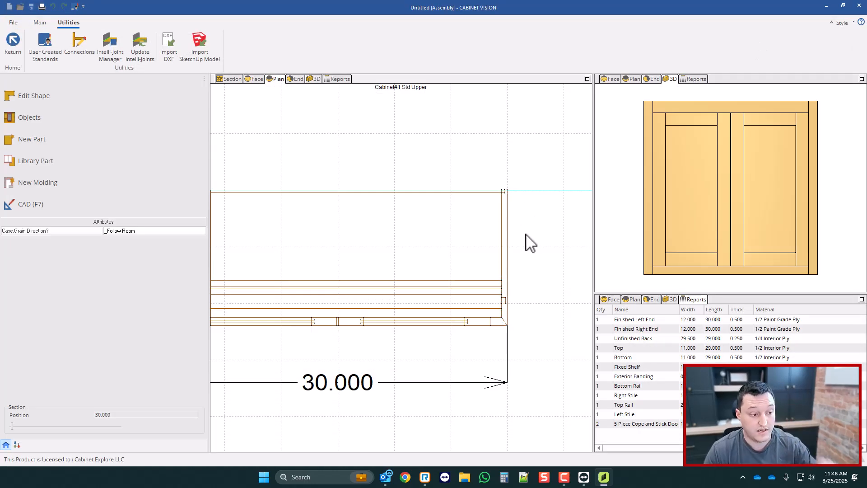
- Check the finished right end's dado position and its Light Dado.Face? setting in plan view
scroll(534, 245, "down", 2)
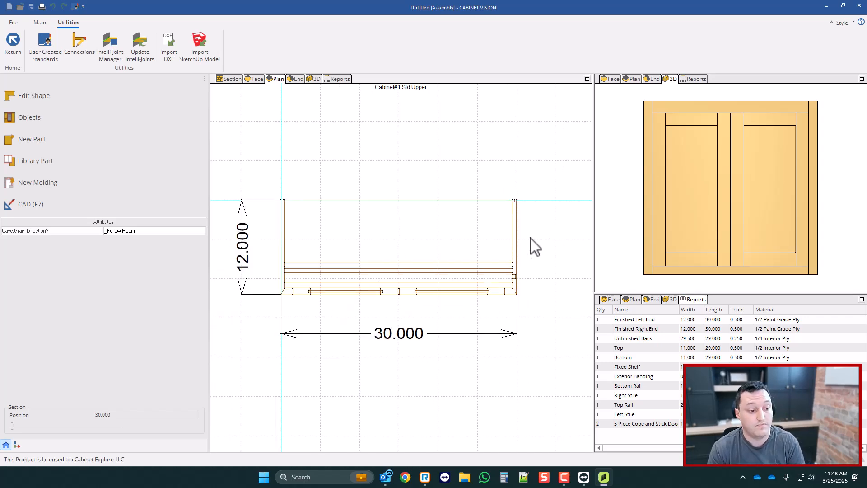
scroll(507, 276, "up", 4)
left_click(512, 291)
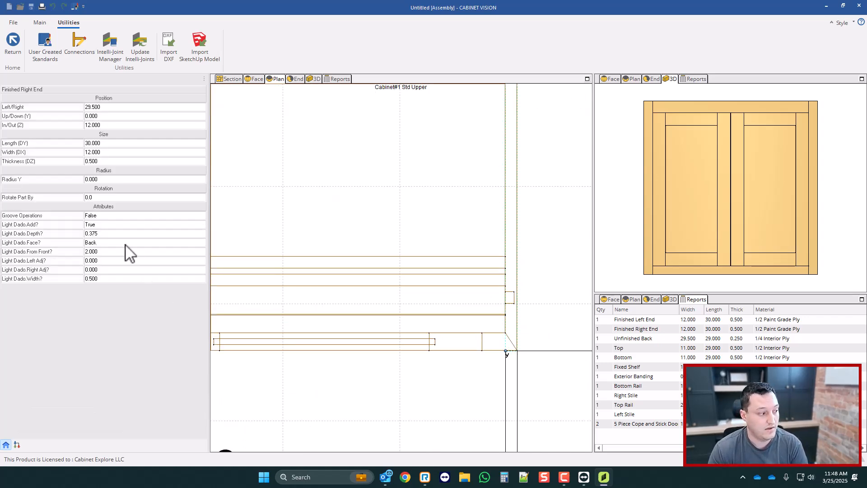
left_click(100, 243)
left_click(107, 251)
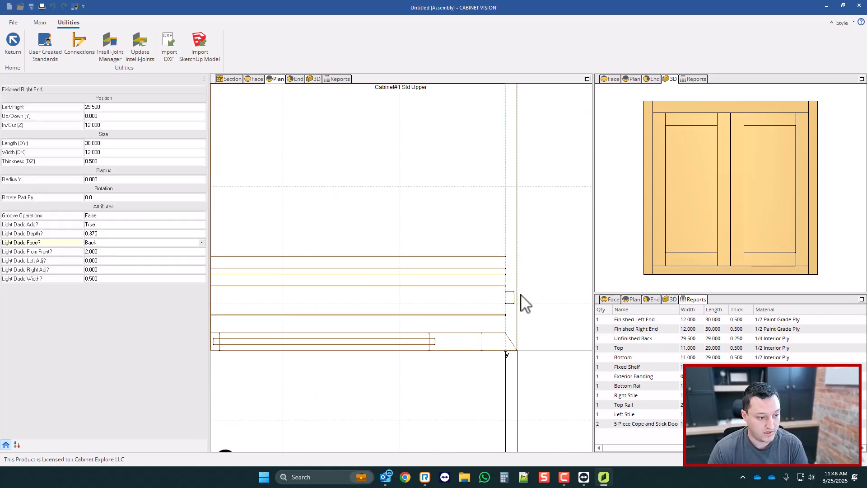
scroll(522, 298, "up", 2)
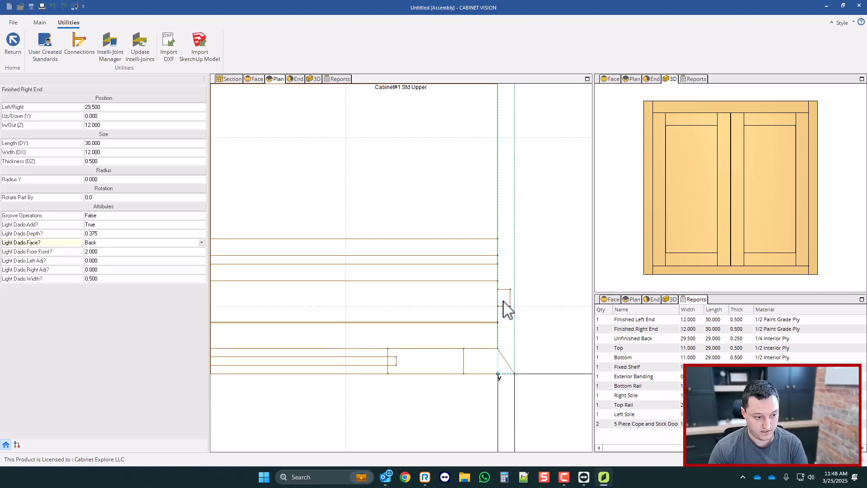
scroll(503, 299, "down", 1)
- Delete the doors and fixed shelf from the cabinet section and select the finished left end in plan view
left_click(228, 79)
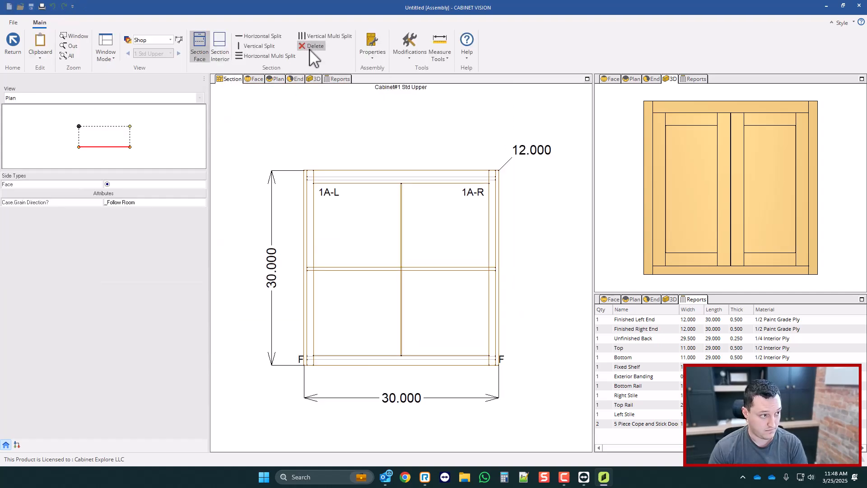
left_click(278, 78)
scroll(551, 271, "down", 3)
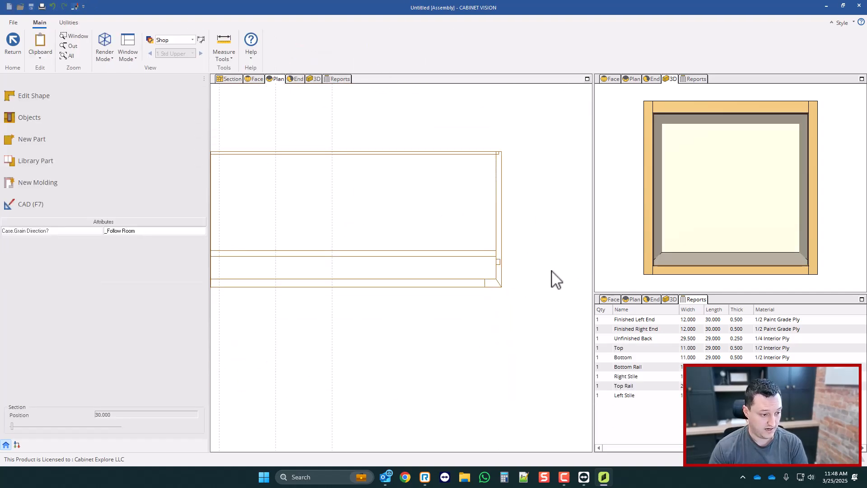
scroll(339, 258, "up", 2)
left_click(337, 254)
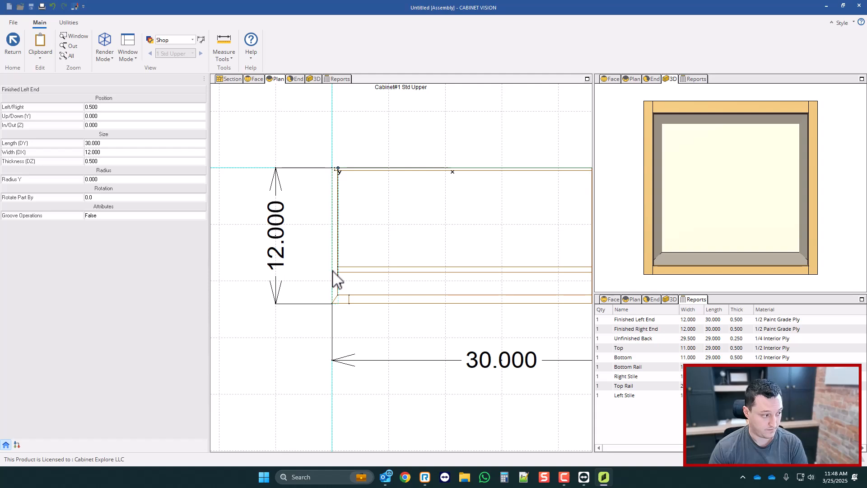
- Add LF to the Light Dado code's part filter, making it For Each BO|TO|FS|RF|LF Part, and close the standards editor
left_click(68, 22)
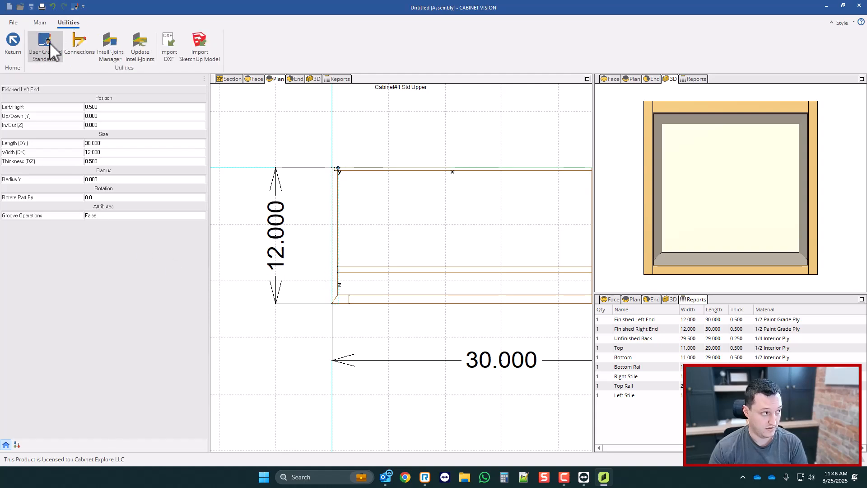
left_click(61, 42)
left_click(139, 36)
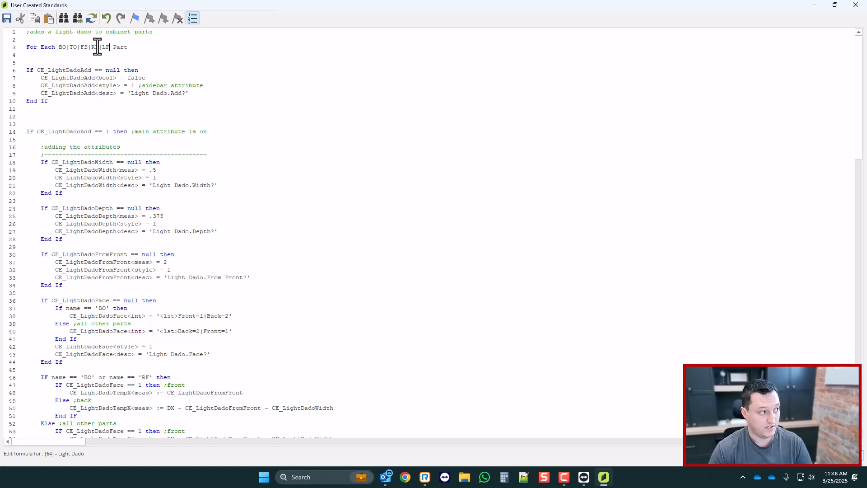
left_click(855, 5)
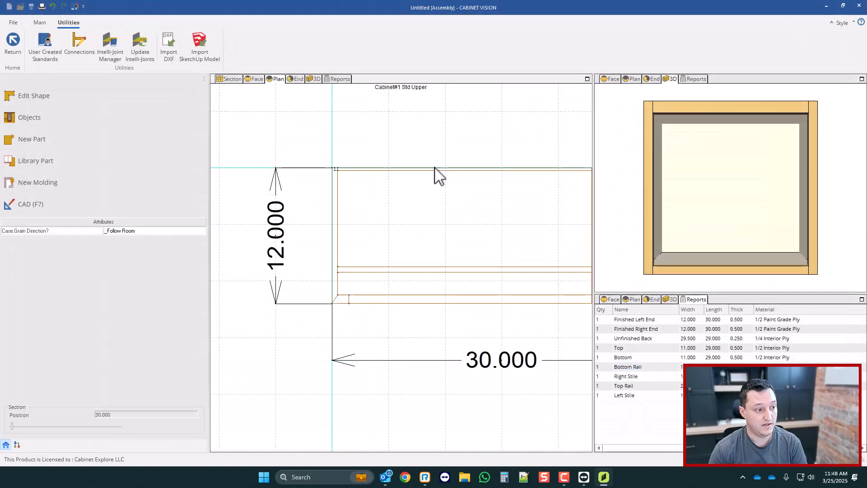
- Set the finished left end's Light Dado.Add? attribute to True and compare its dado with the right end's in plan view
scroll(334, 262, "up", 1)
left_click(336, 268)
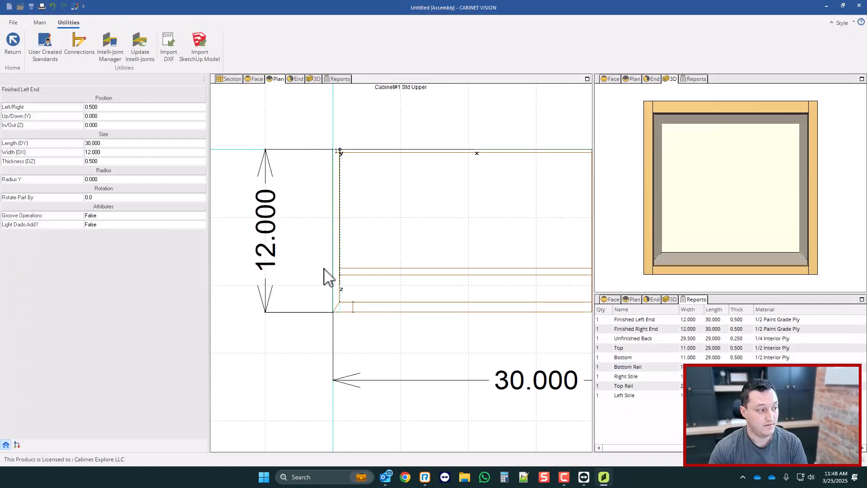
double_click(121, 225)
scroll(358, 299, "up", 2)
scroll(298, 292, "down", 2)
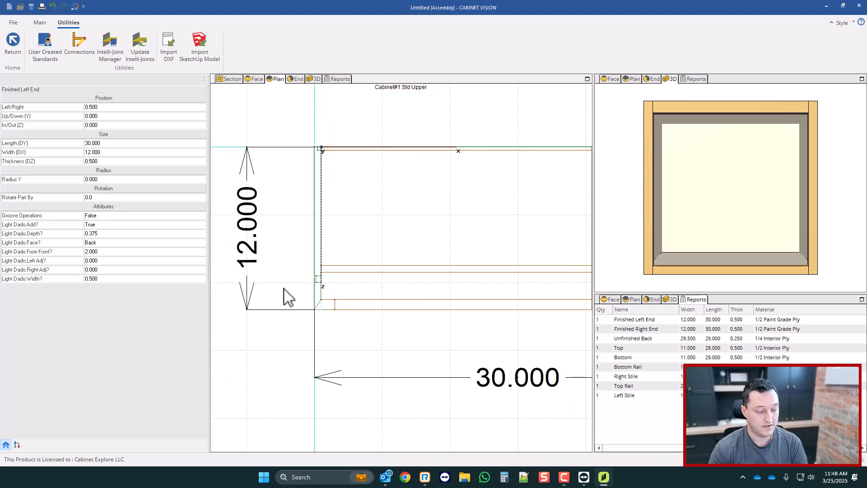
scroll(287, 293, "down", 3)
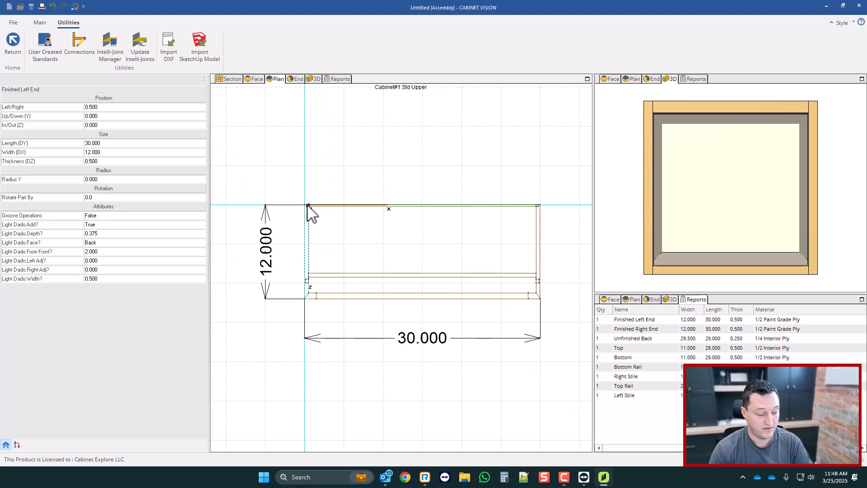
- Select the finished right end in plan view and check its Light Dado attributes against the left end's
left_click(527, 297)
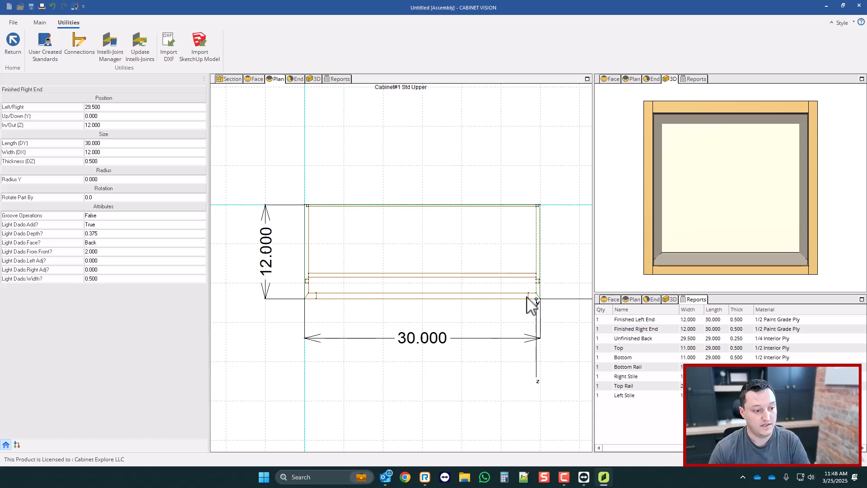
scroll(281, 242, "up", 1)
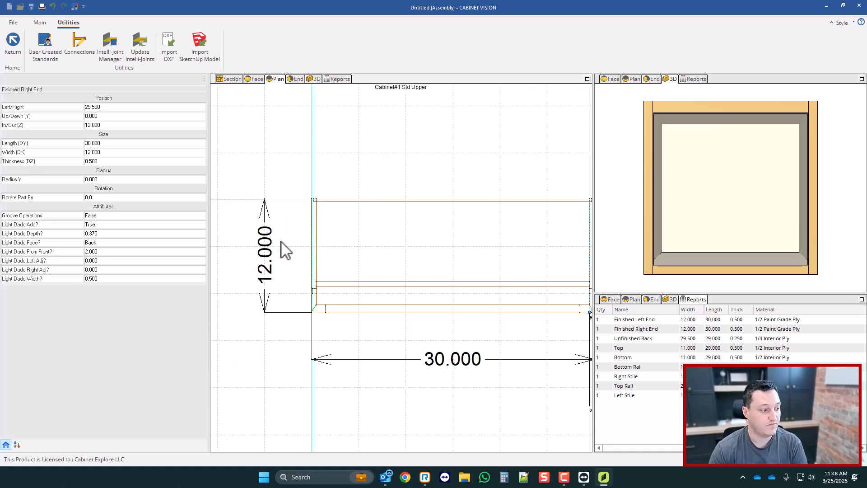
scroll(257, 215, "down", 1)
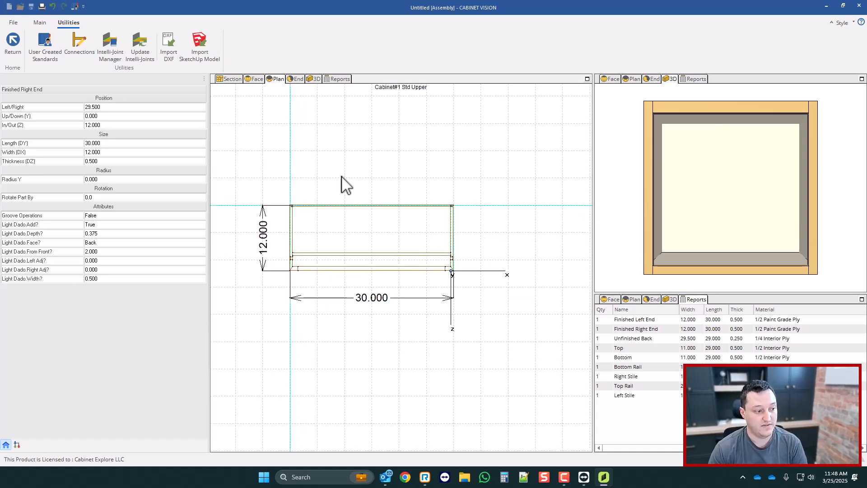
- Return to the room elevation, set the upper cabinet's Finish End option to None and reopen the cabinet
left_click(13, 40)
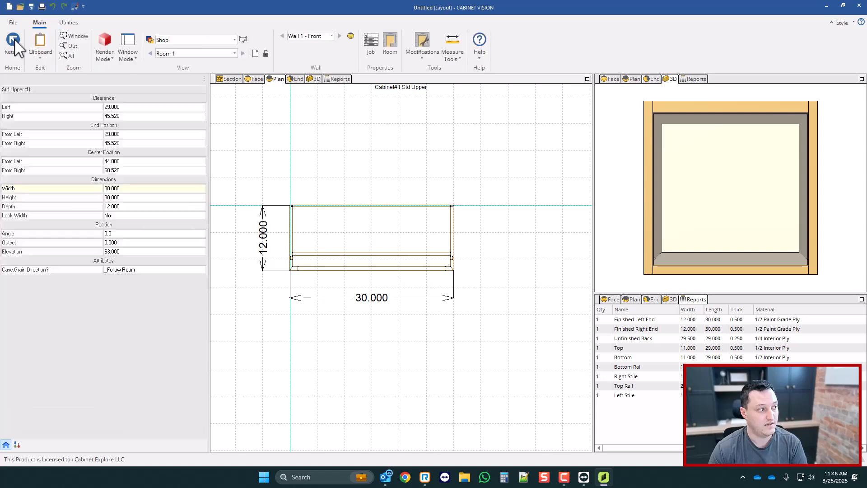
right_click(460, 196)
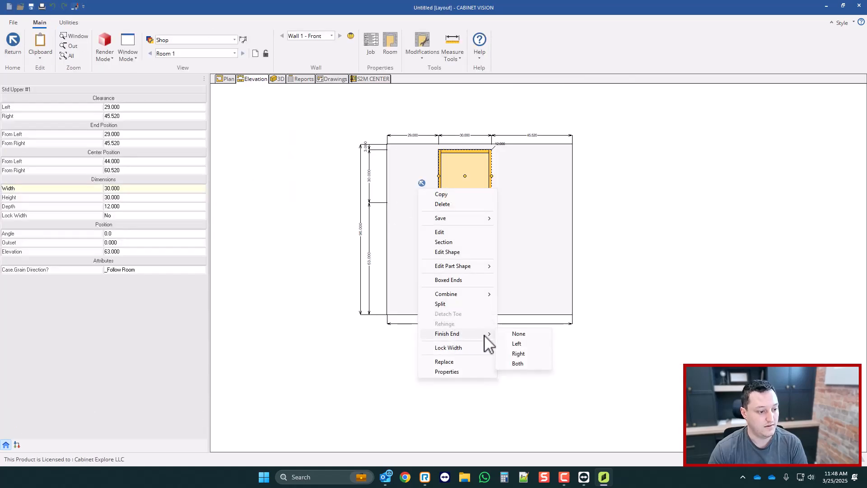
left_click(510, 344)
double_click(480, 194)
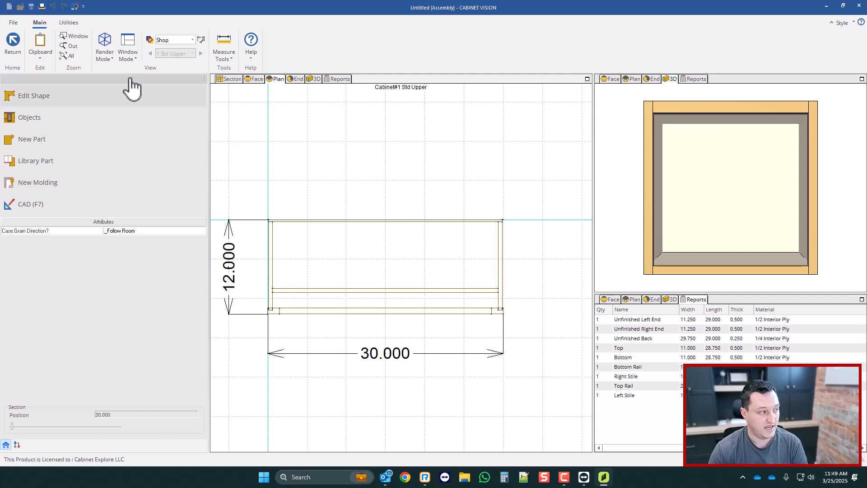
- Add LU and RU to the Light Dado code's part filter, making it For Each BO|TO|FS|RF|LF|LU|RU Part, and close the standards editor
left_click(68, 22)
left_click(46, 42)
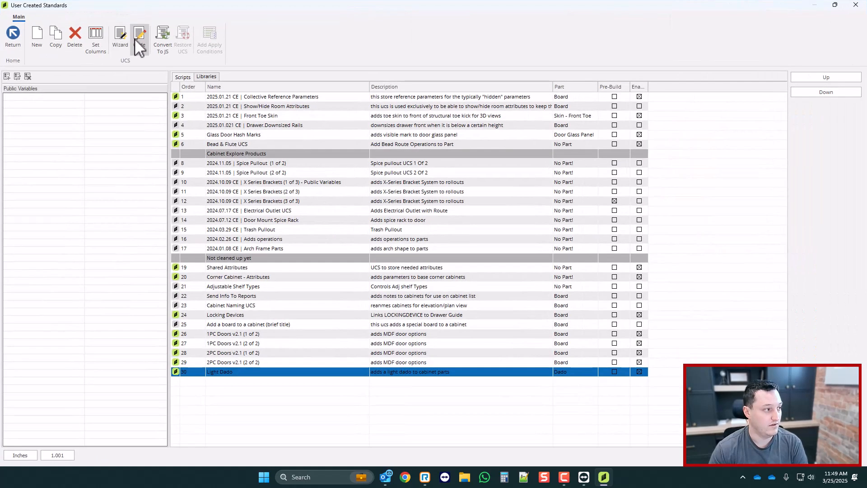
left_click(135, 38)
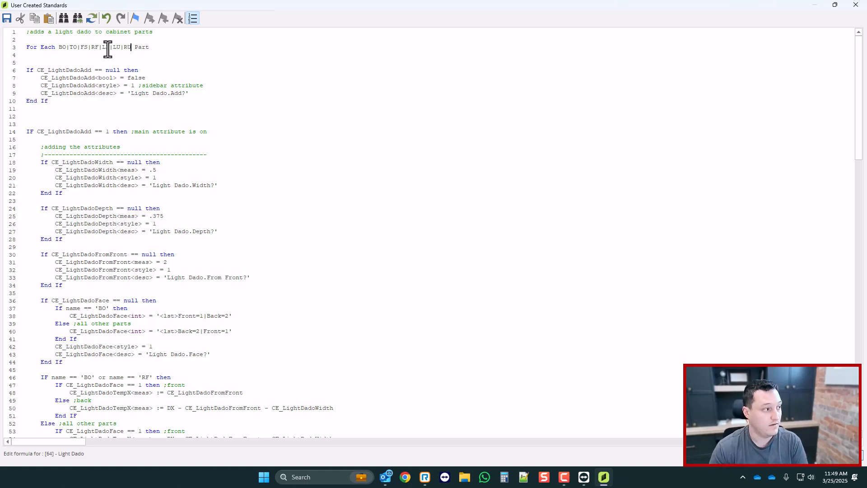
left_click(856, 5)
left_click(856, 5)
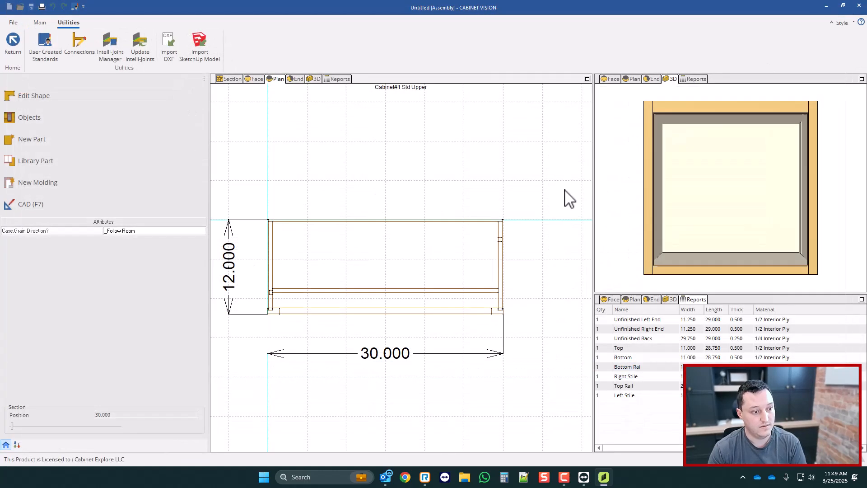
- Select the unfinished right end in plan view and check its dado position and Light Dado attributes
scroll(519, 257, "up", 2)
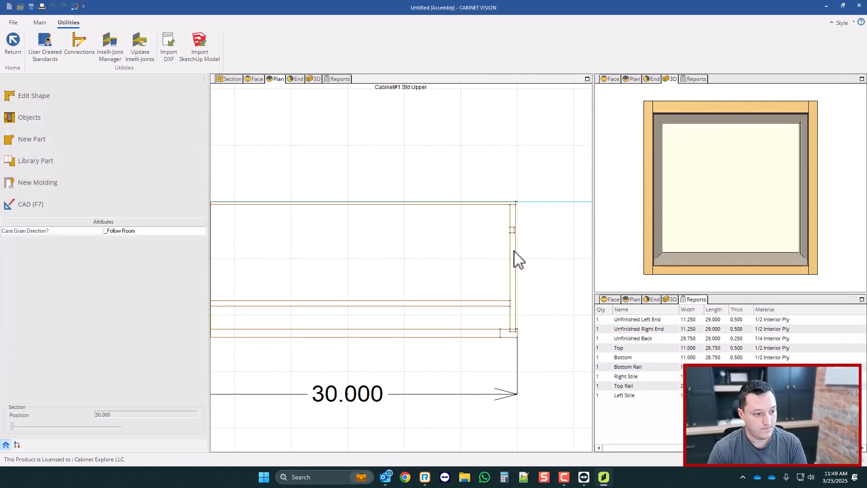
left_click(515, 231)
scroll(534, 246, "down", 2)
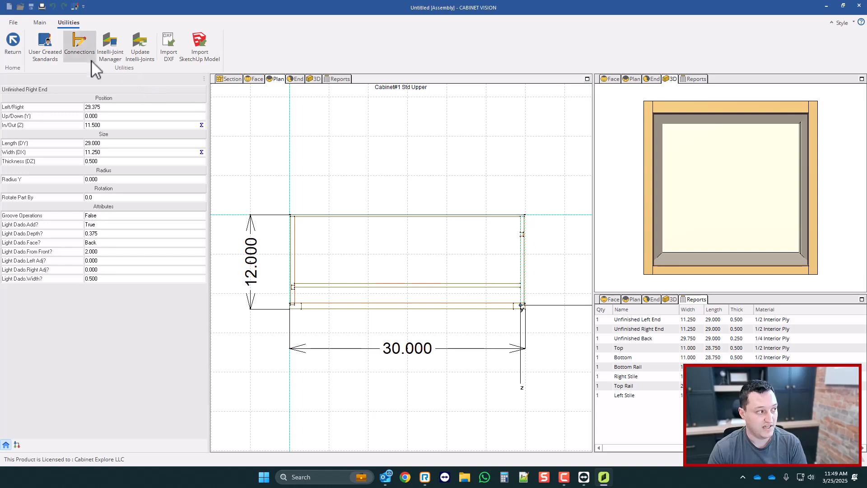
- Add or name == 'RU' and the comment ;EXCEPTIONs---- THINGS THAT COME IN BACKWARDS to the BO/RF condition in the Light Dado code, saving the changes
left_click(47, 44)
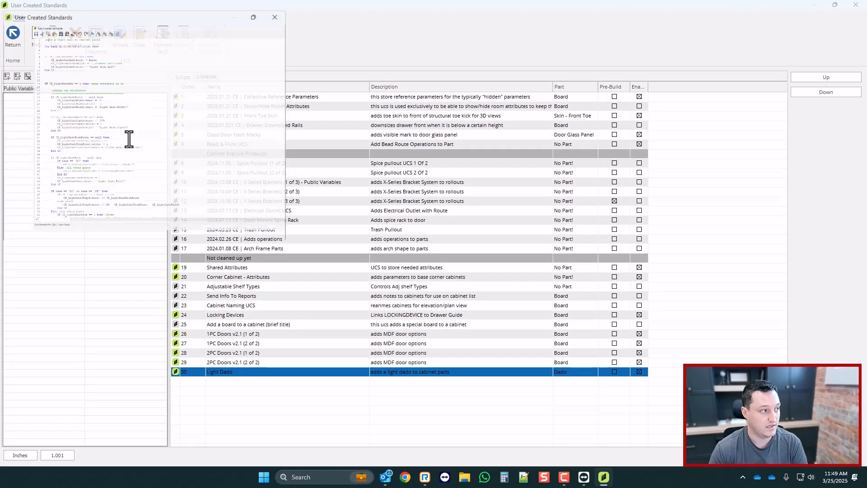
scroll(149, 233, "down", 2)
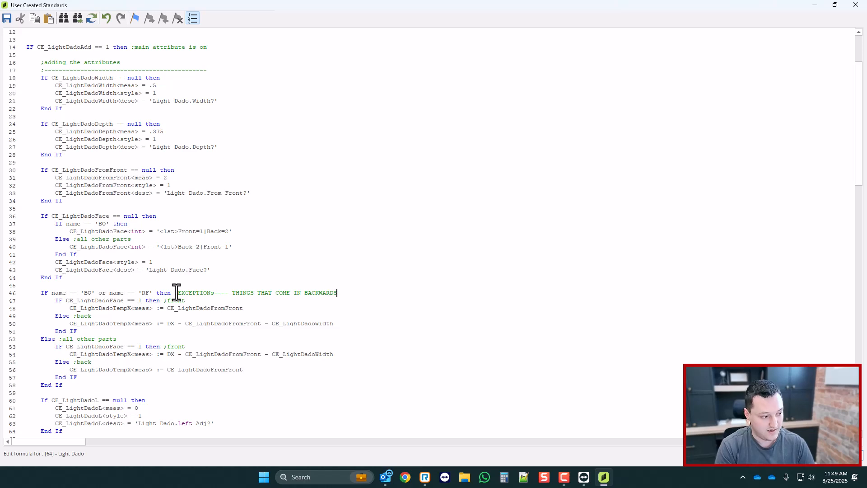
scroll(97, 261, "down", 1)
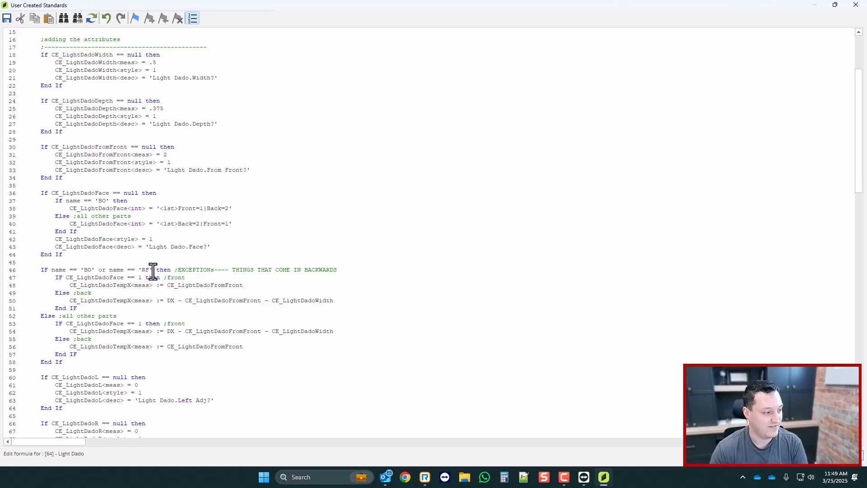
type("or name ==")
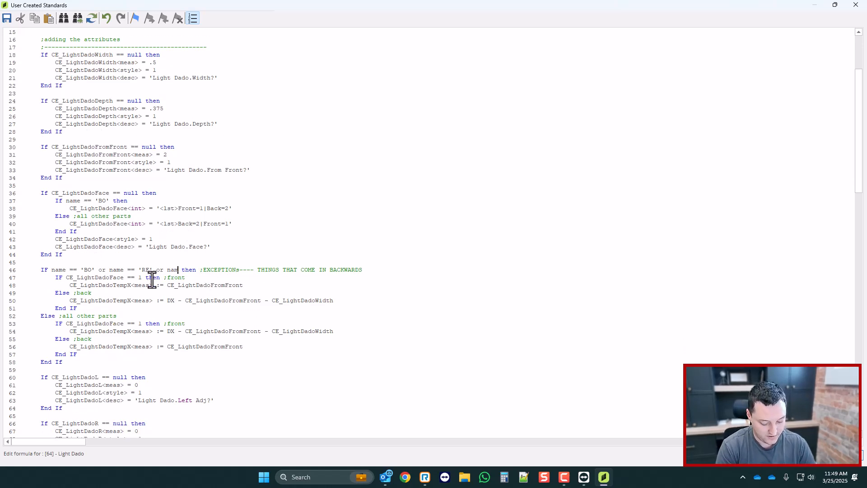
type(" 'RU'")
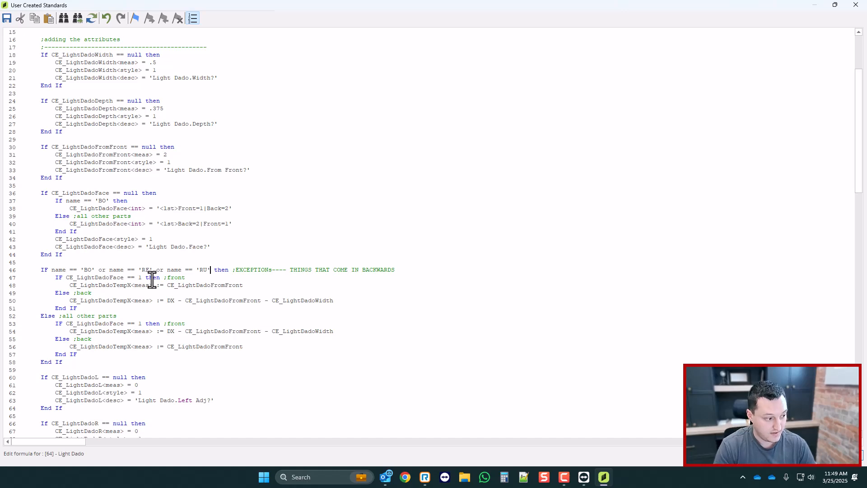
left_click(856, 5)
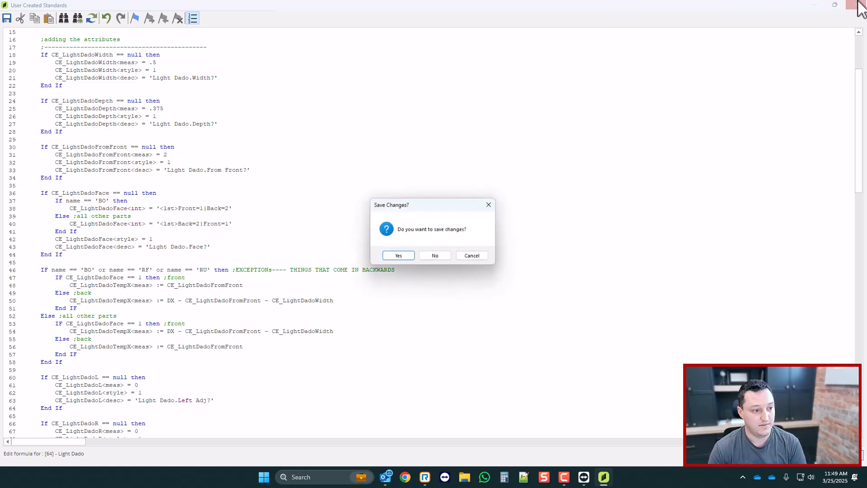
key("Return")
- Compare the dado positions on the unfinished right and left ends in plan view
scroll(523, 279, "up", 2)
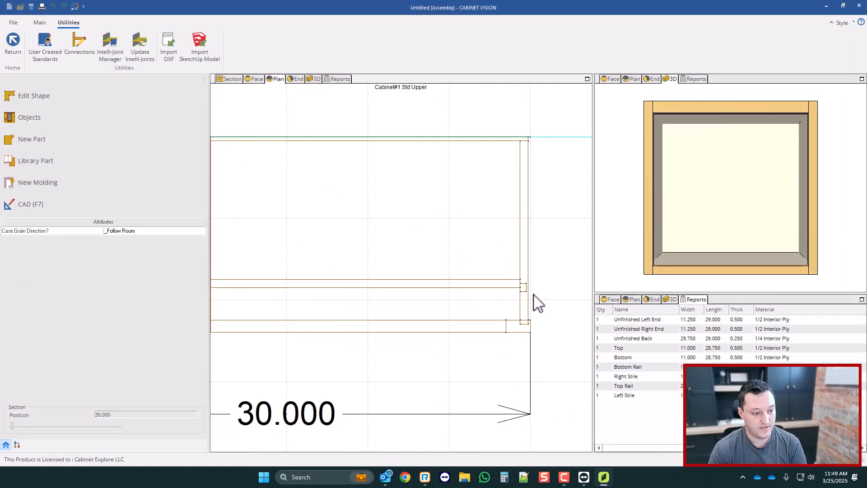
scroll(452, 305, "down", 3)
scroll(343, 292, "up", 3)
scroll(343, 294, "down", 2)
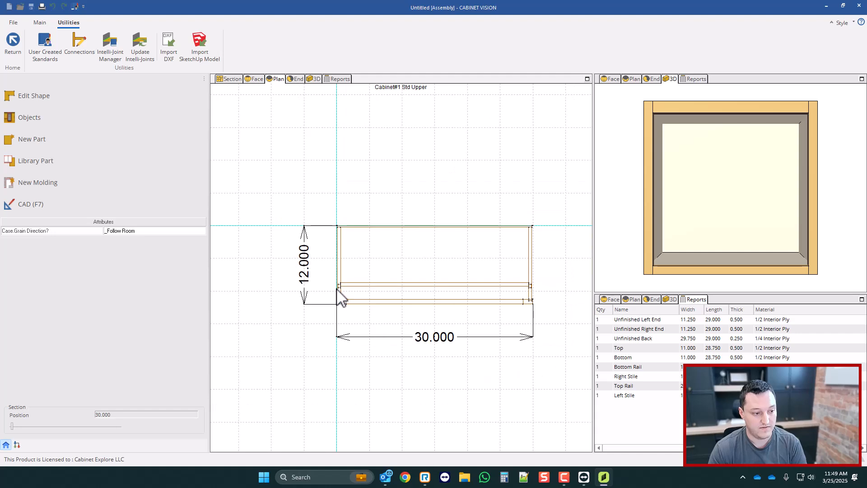
- Set both the right and left end types to Applied F.E. in the cabinet's section view
left_click(232, 79)
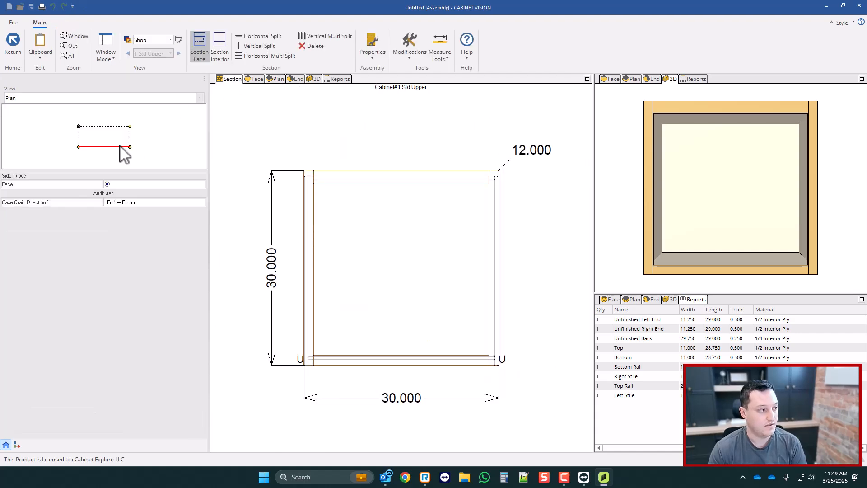
left_click(130, 145)
left_click(132, 210)
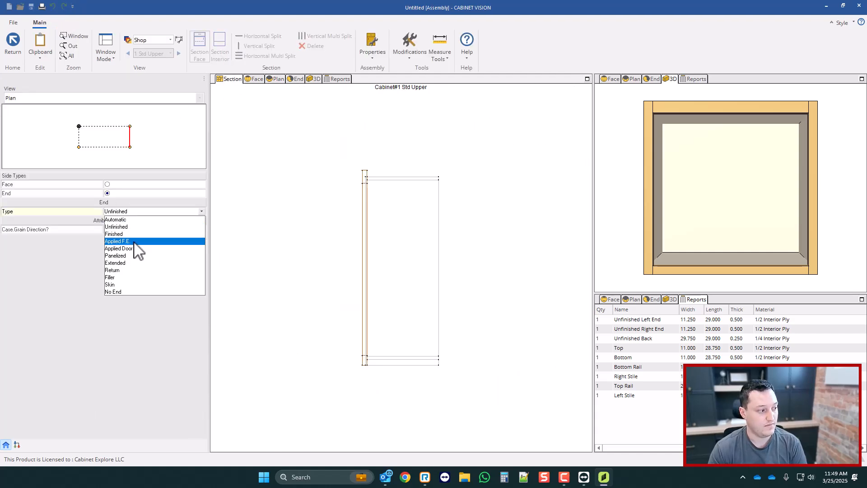
left_click(131, 241)
left_click(135, 212)
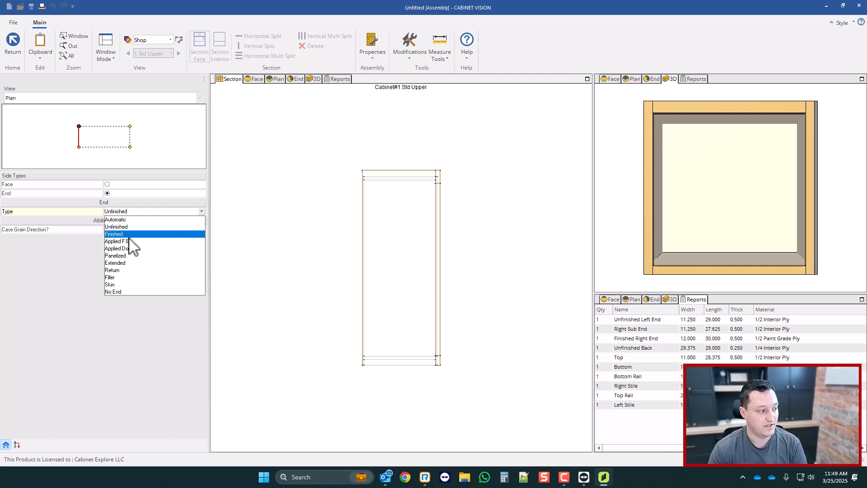
left_click(127, 234)
left_click(130, 212)
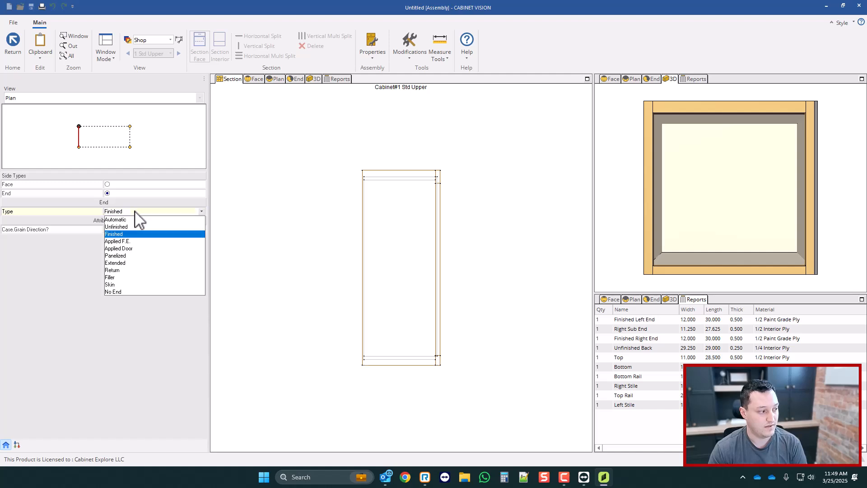
left_click(133, 241)
- Select the right sub end in plan view and look up its part name in the object tree
left_click(277, 79)
scroll(531, 302, "up", 2)
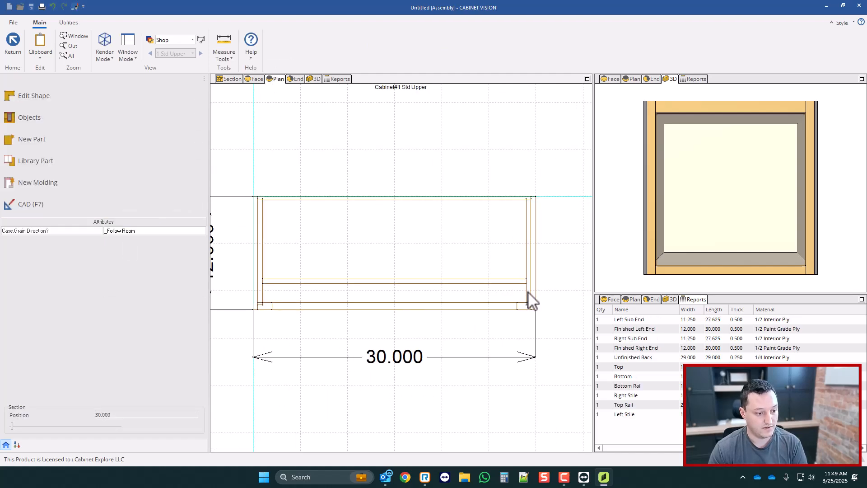
left_click(530, 302)
left_click(17, 445)
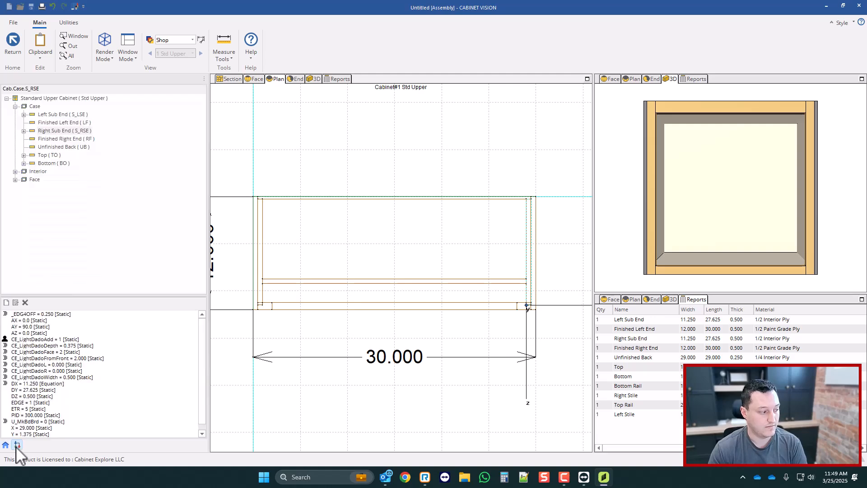
left_click(30, 89)
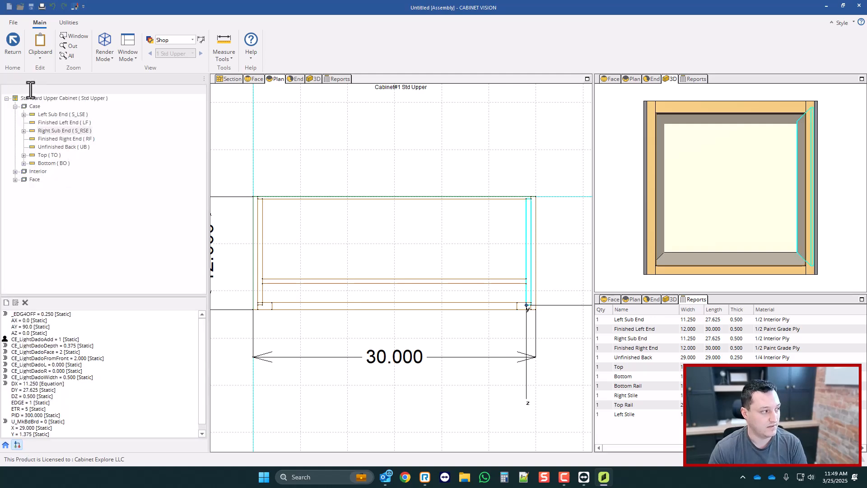
double_click(31, 88)
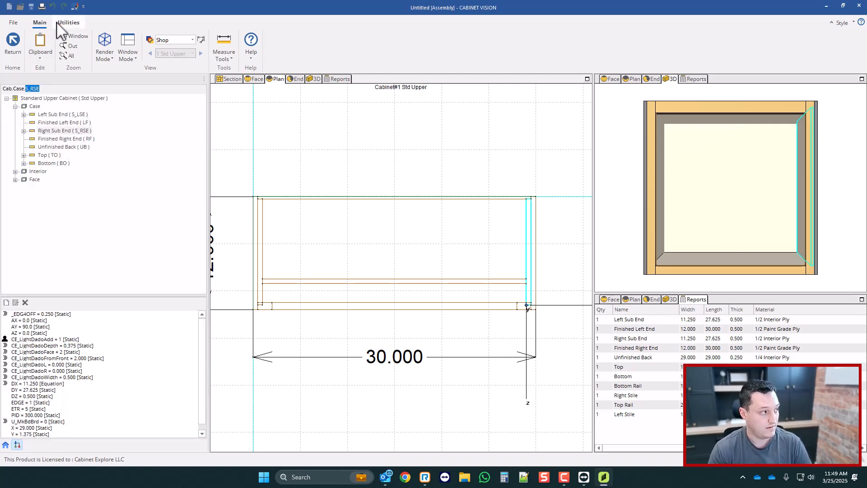
- Add S_LSE and S_RSE to the Light Dado code's For Each part filter and save the changes
left_click(67, 23)
left_click(49, 42)
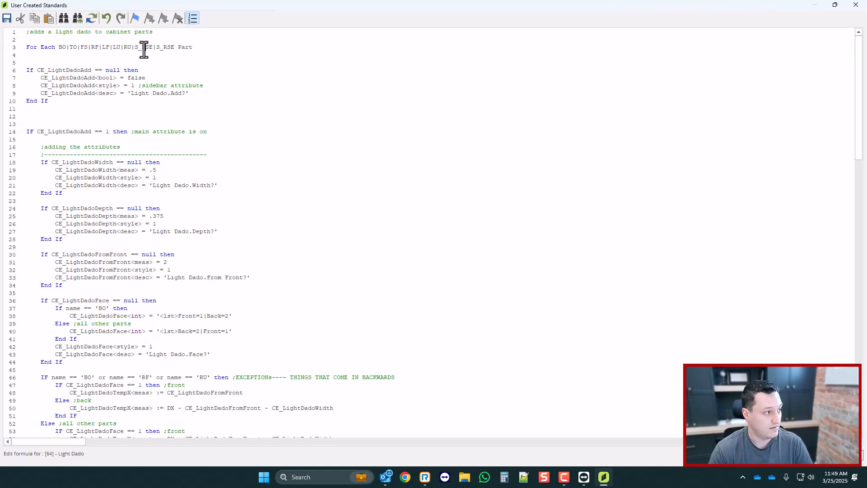
left_click(142, 47)
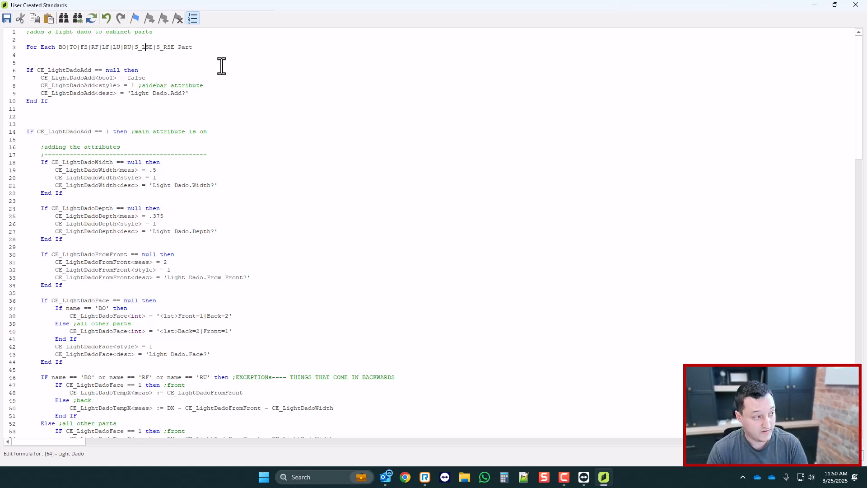
scroll(116, 203, "down", 9)
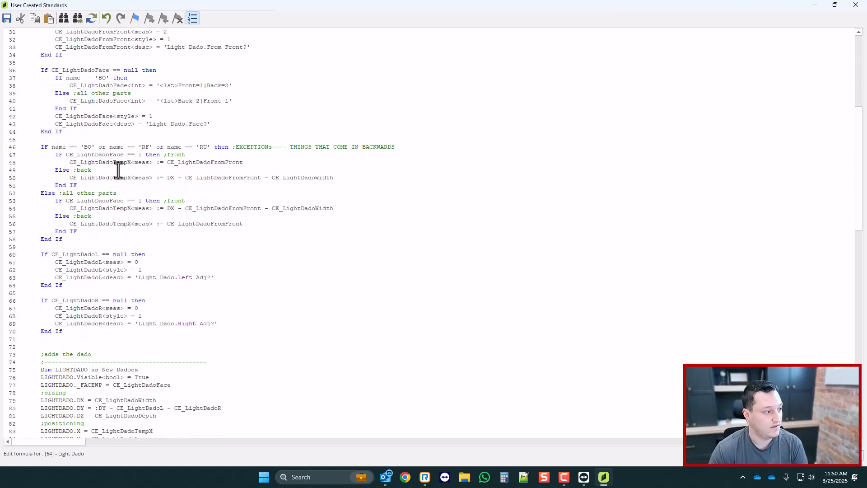
left_click(855, 5)
key("Return")
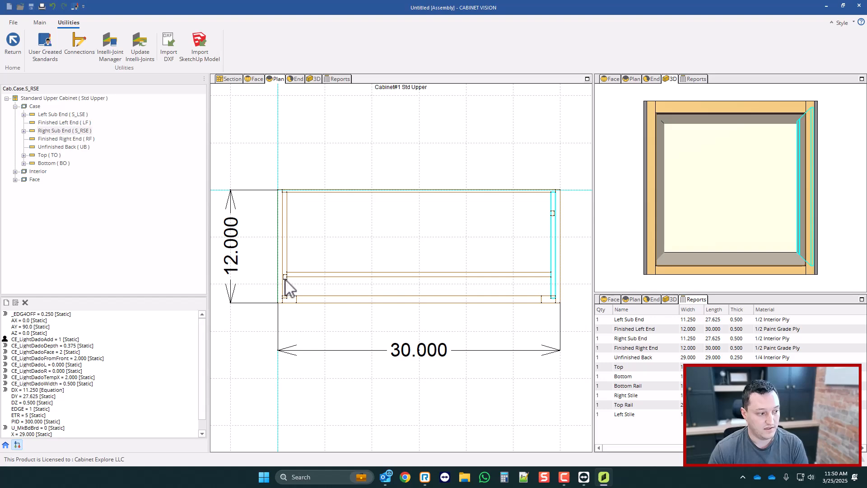
- Add or name == 'S_RSE' to the Light Dado code's backwards-parts condition, save it and check both sub ends' dados in plan view
left_click(48, 49)
left_click(135, 37)
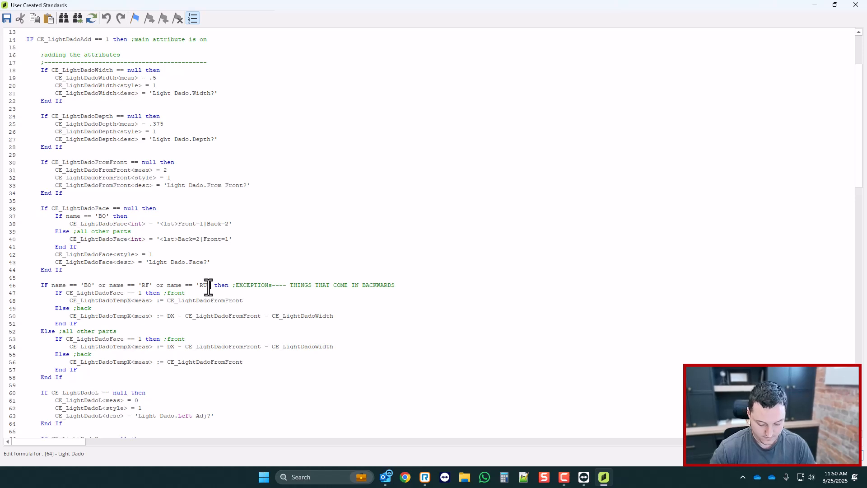
type("or name ==")
type("'S_RSE")
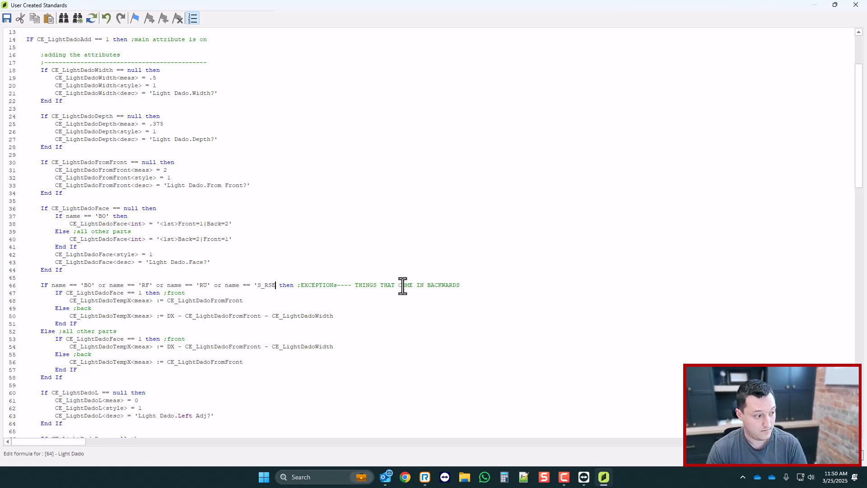
type("'")
left_click(853, 5)
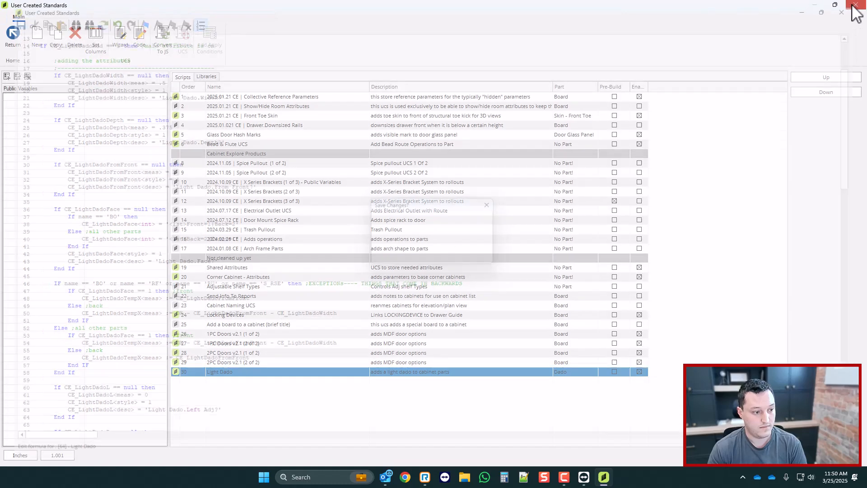
scroll(567, 280, "down", 1)
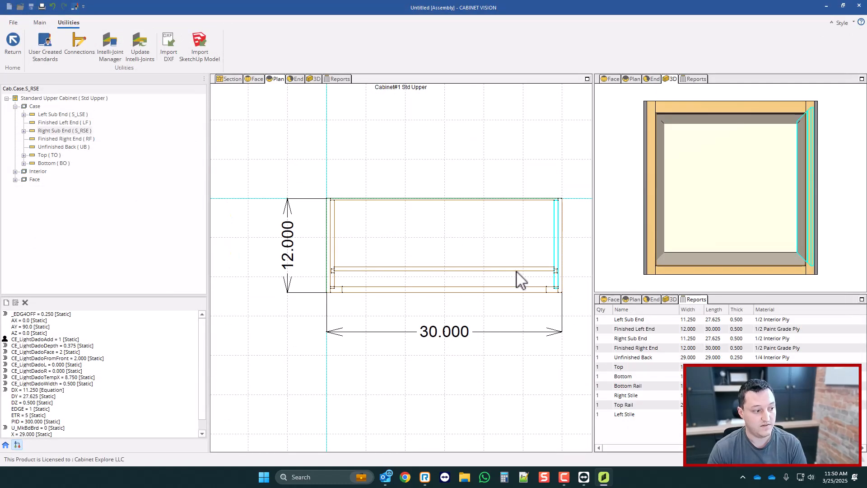
scroll(465, 236, "down", 2)
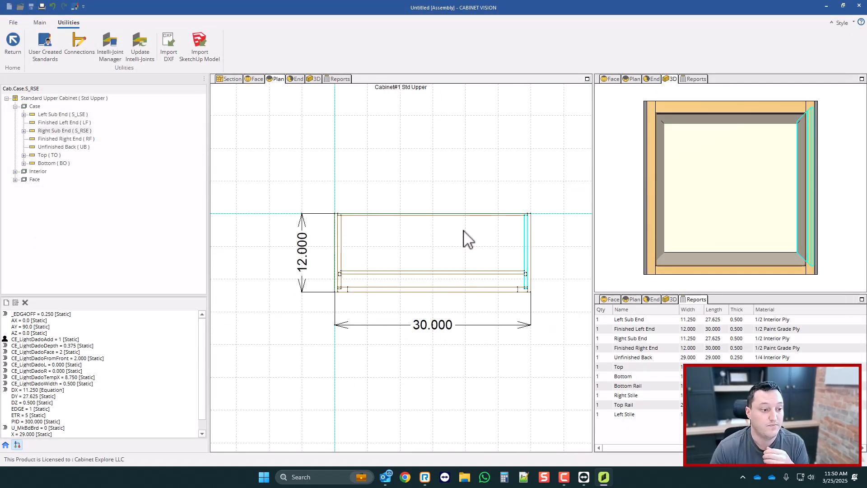
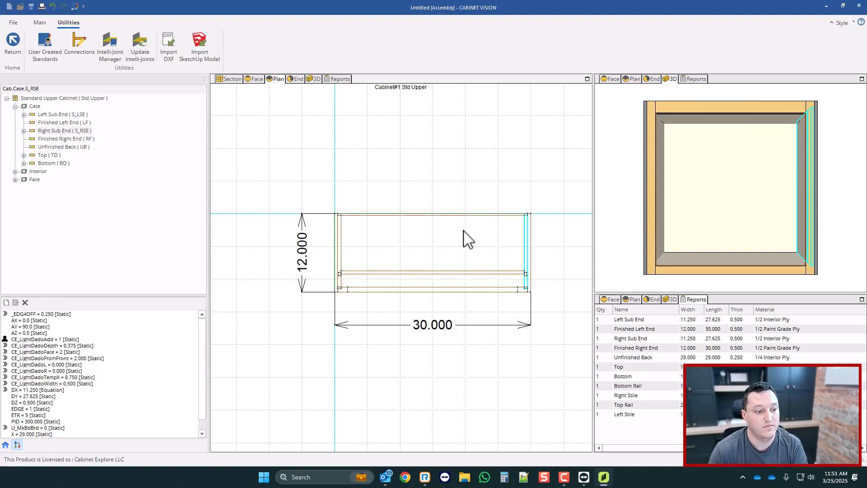
scroll(455, 235, "down", 1)
scroll(397, 276, "down", 1)
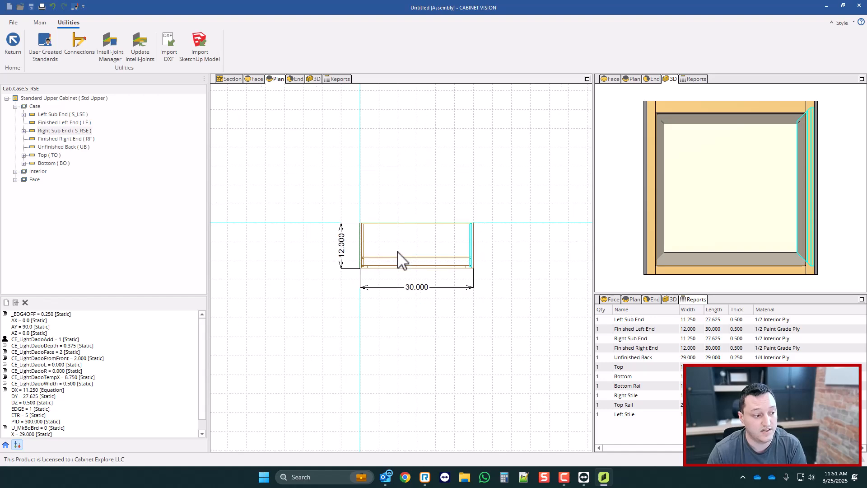
scroll(398, 252, "up", 2)
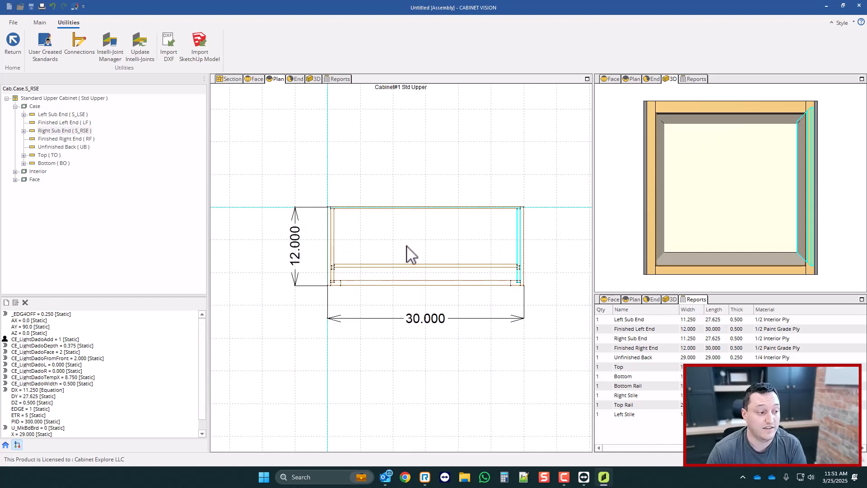
scroll(411, 254, "down", 1)
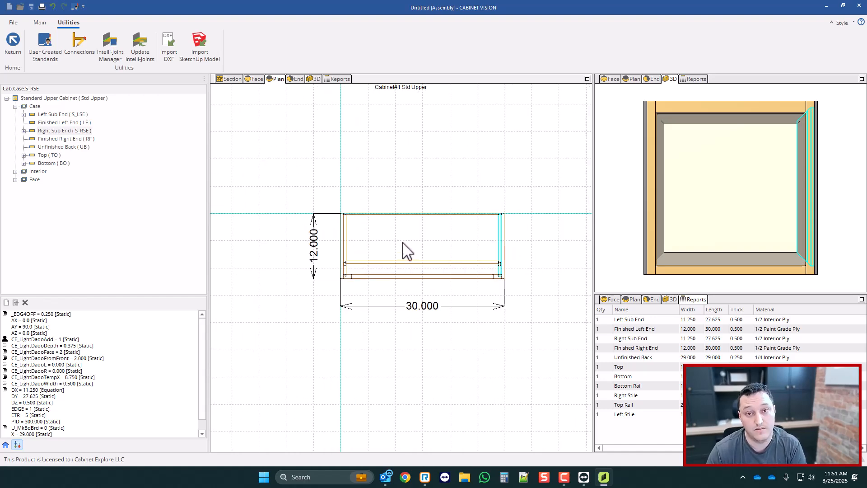
scroll(384, 228, "down", 1)
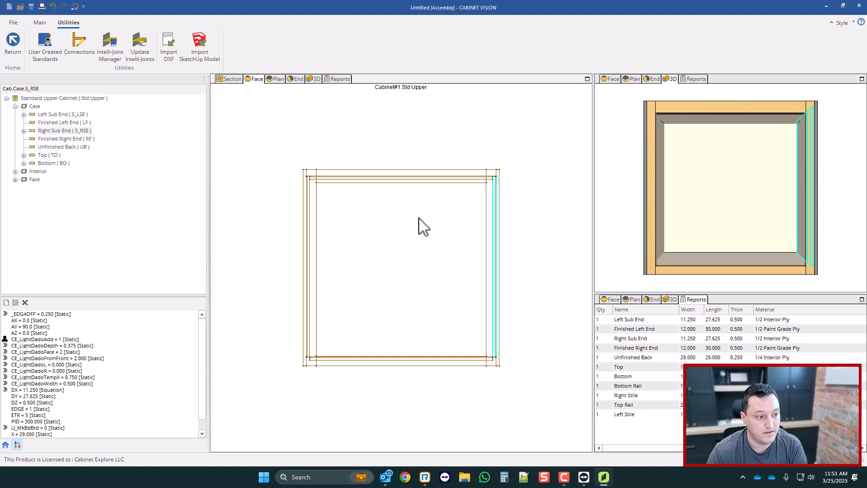
scroll(436, 225, "up", 1)
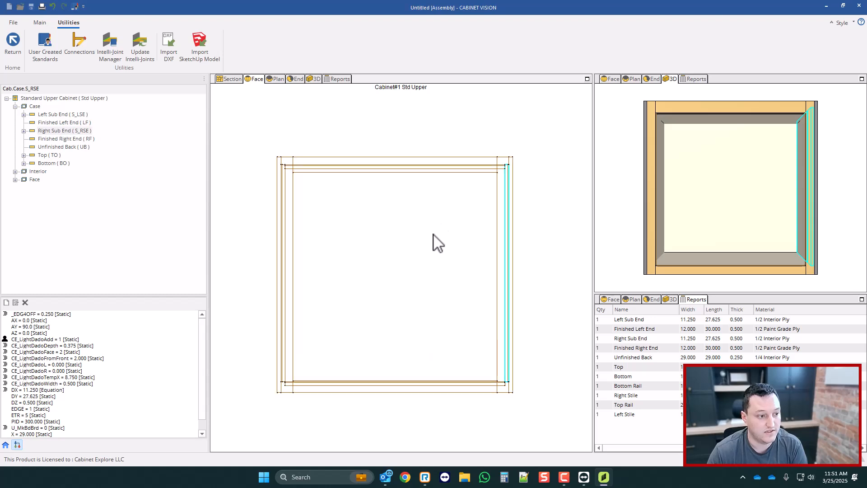
scroll(423, 162, "down", 2)
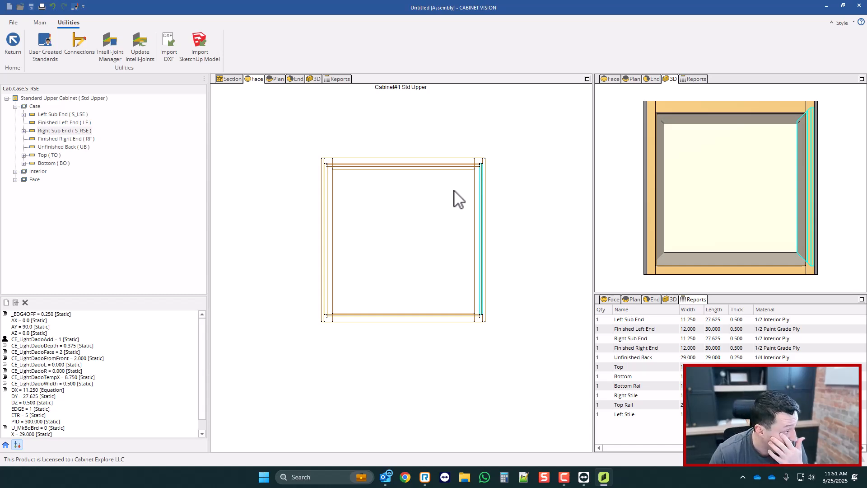
scroll(457, 204, "down", 1)
scroll(410, 181, "up", 1)
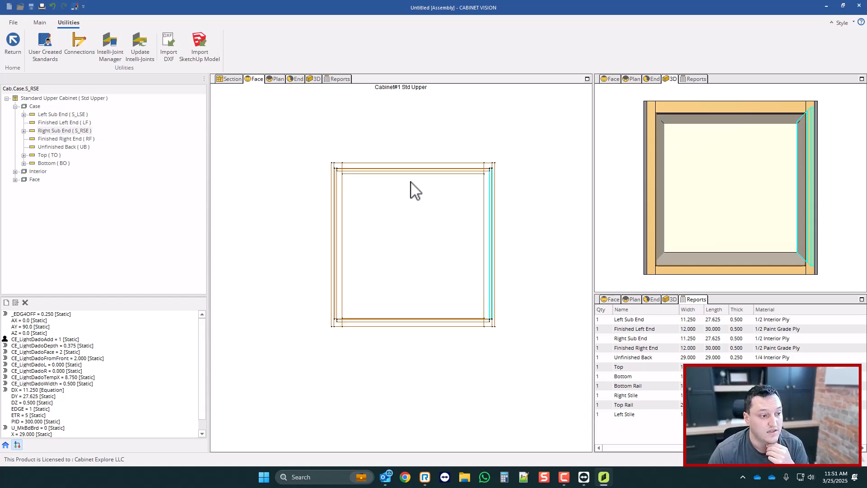
scroll(445, 244, "up", 1)
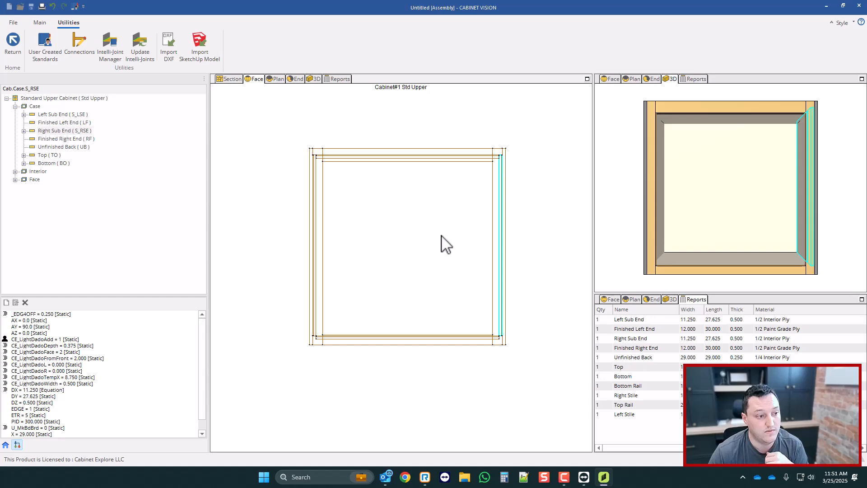
scroll(445, 244, "up", 1)
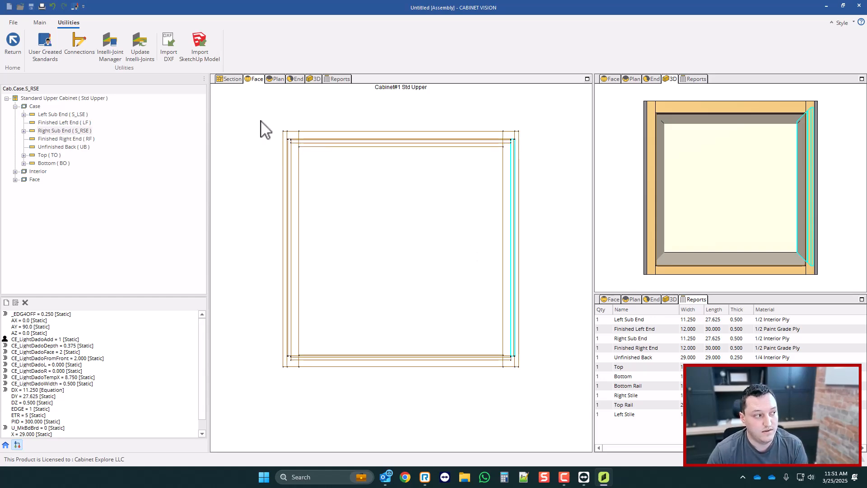
- Open the Light Dado standard's code and review its attribute blocks and the section that adds the dado
left_click(55, 48)
left_click(139, 36)
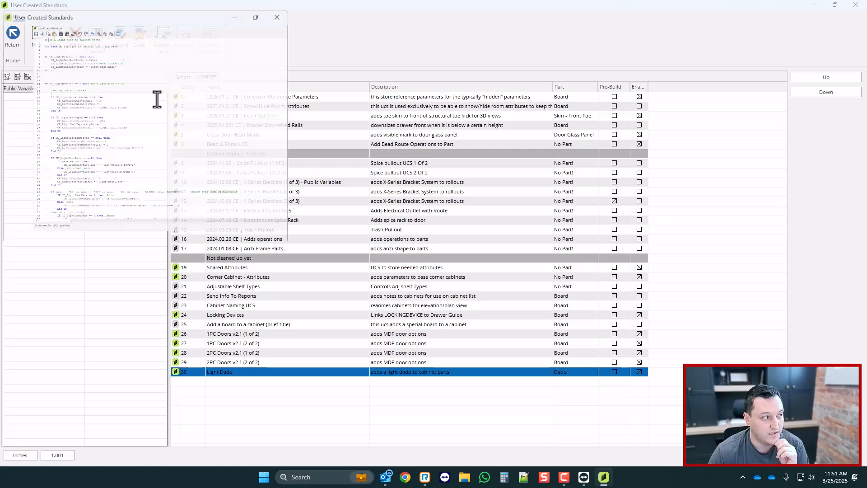
scroll(252, 229, "down", 1)
scroll(252, 229, "up", 1)
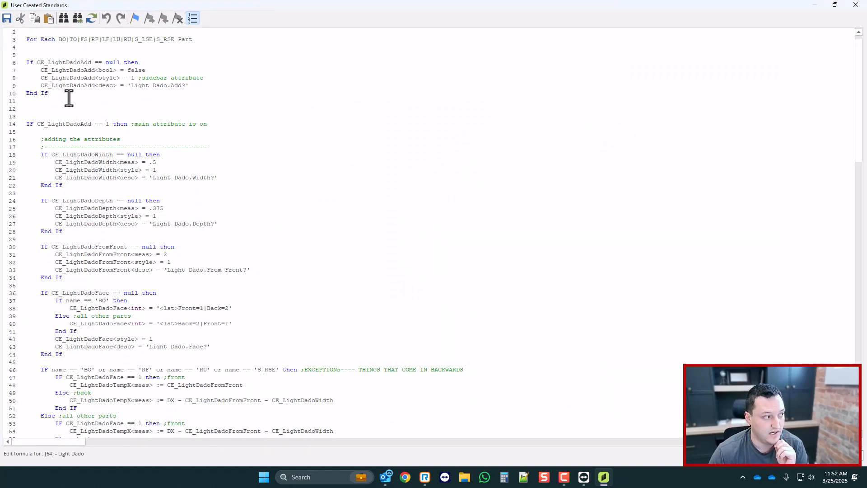
left_click_drag(68, 95, 18, 54)
scroll(114, 183, "down", 1)
left_click_drag(43, 117, 232, 221)
scroll(253, 258, "down", 4)
scroll(257, 257, "down", 10)
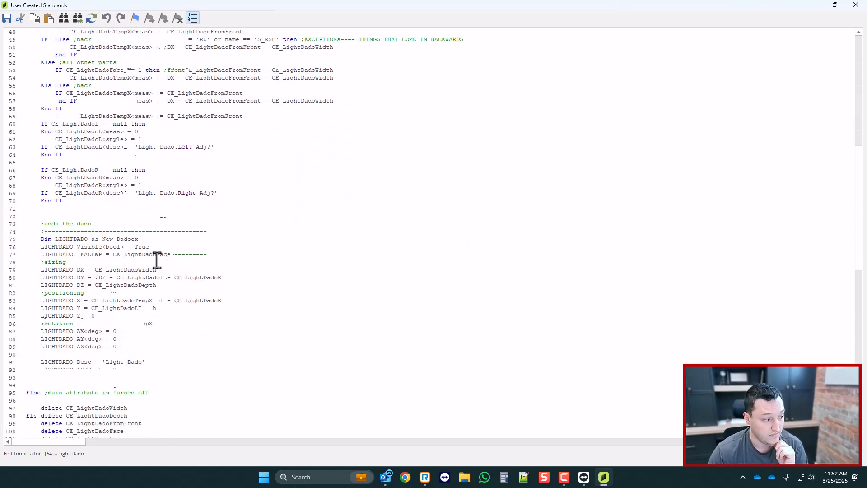
left_click(152, 361)
left_click_drag(152, 361, 41, 224)
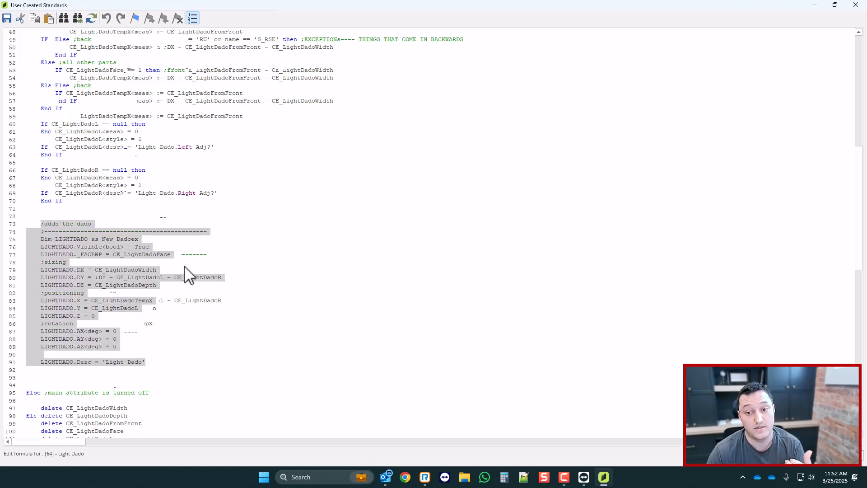
- Review the code section that deletes the attributes when the main attribute is off, and reread the code above it
scroll(194, 286, "down", 7)
scroll(106, 270, "up", 1)
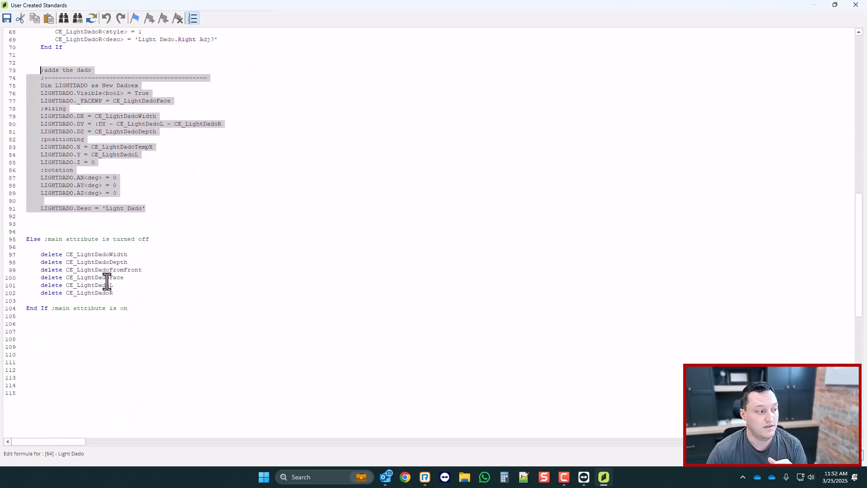
left_click(119, 294)
left_click_drag(119, 293, 27, 247)
scroll(199, 296, "up", 1)
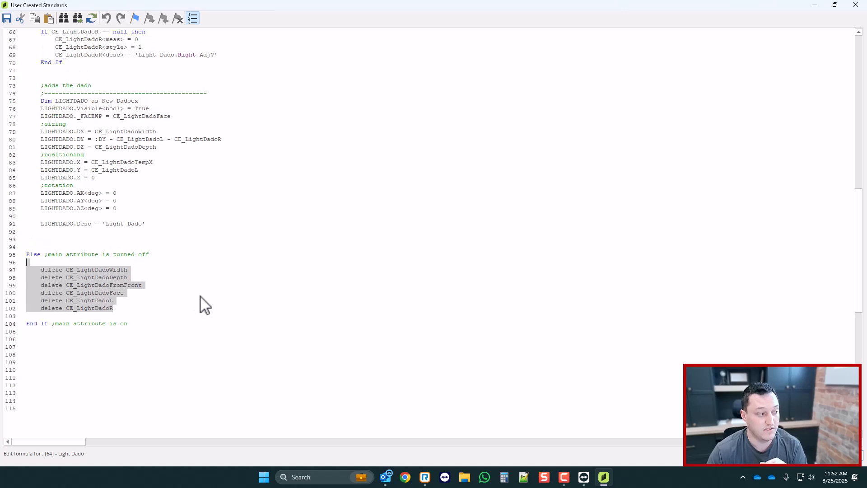
scroll(200, 296, "up", 6)
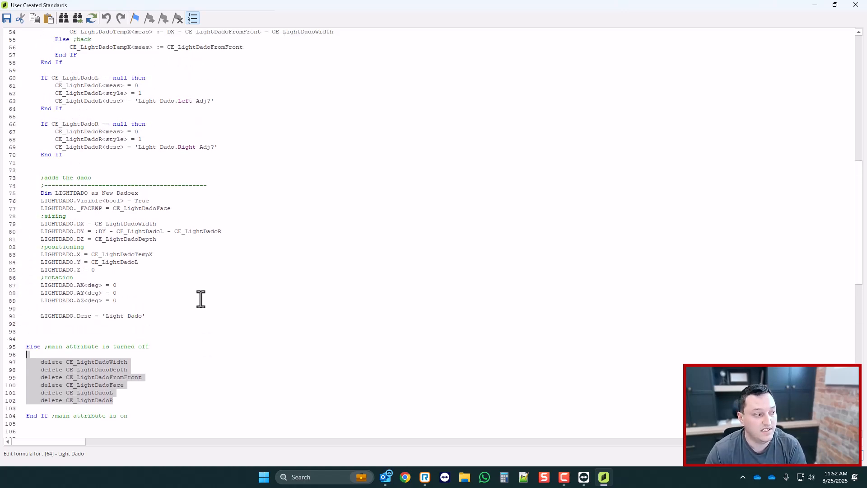
scroll(200, 299, "up", 8)
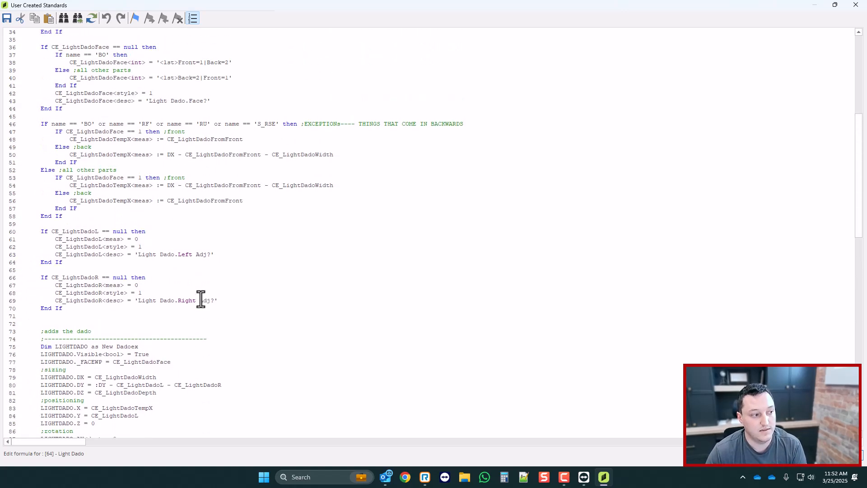
scroll(200, 298, "up", 3)
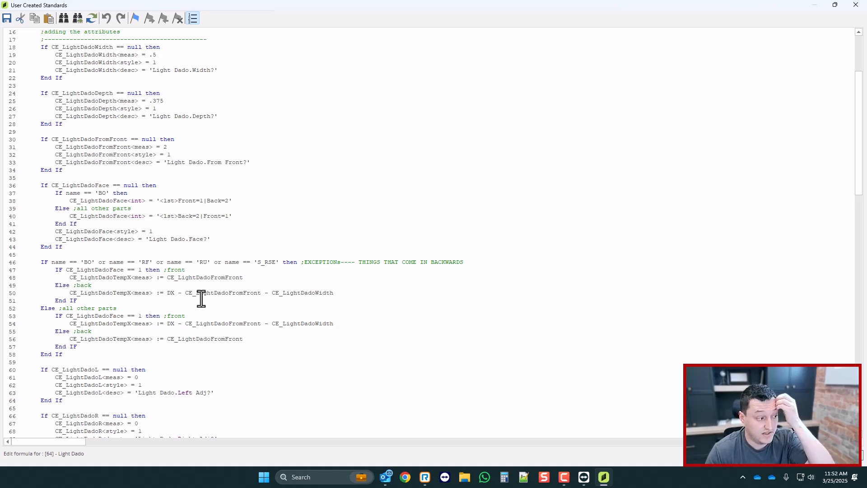
scroll(201, 298, "up", 4)
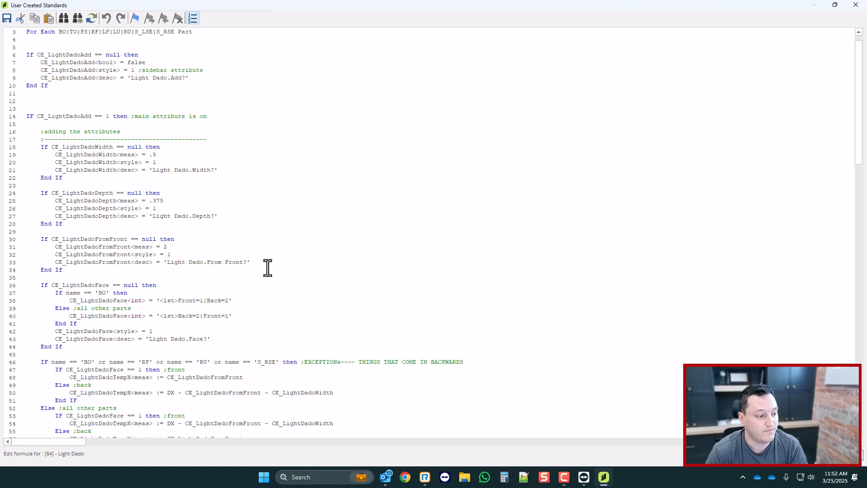
- Set off the backwards-parts condition block with two extra blank lines above it and one below it
scroll(267, 268, "down", 5)
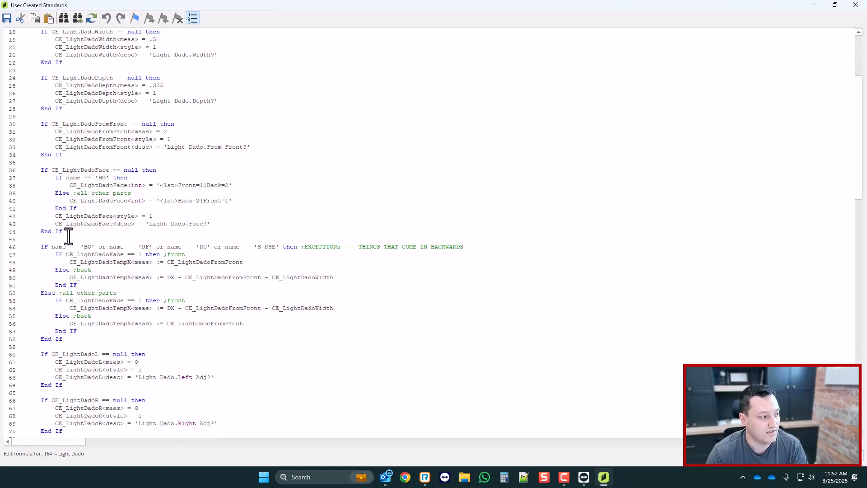
left_click(64, 239)
key("Return")
key("Return")
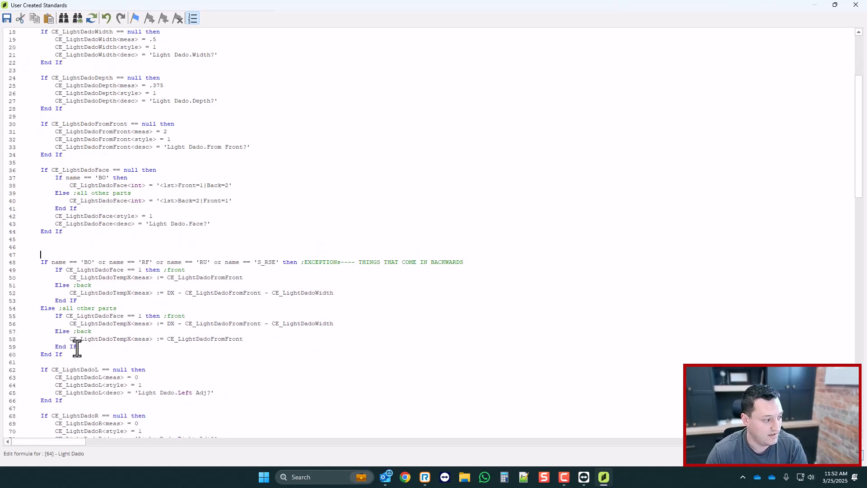
left_click(55, 361)
key("Return")
left_click_drag(72, 354, 22, 263)
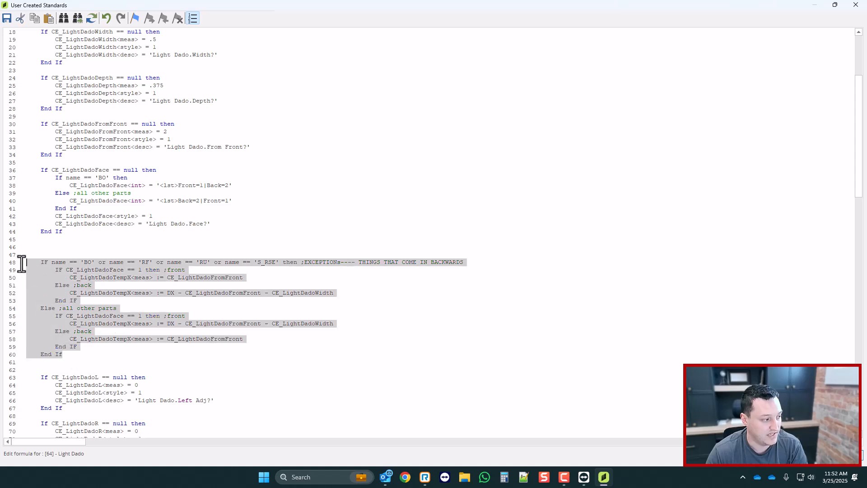
left_click(80, 231)
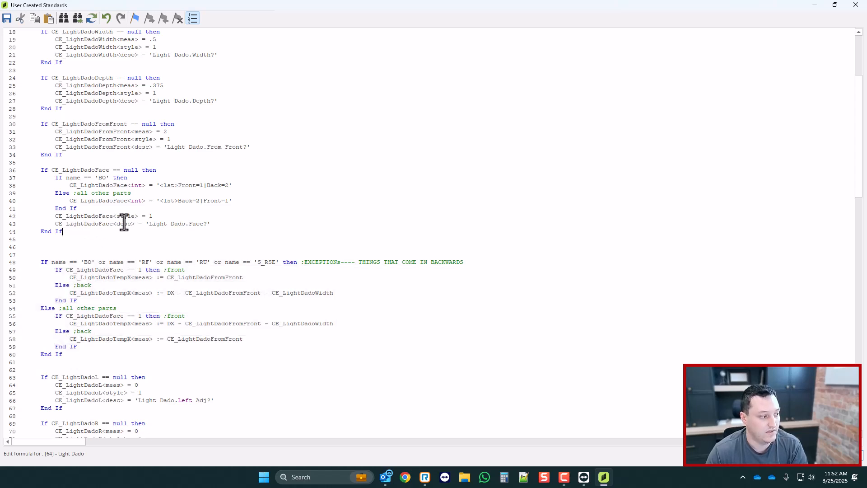
- Review the default face options for BO and all other parts, and add a blank line above the CE_LightDadoFace block
left_click_drag(235, 199, 66, 177)
left_click(203, 186)
scroll(203, 181, "down", 1)
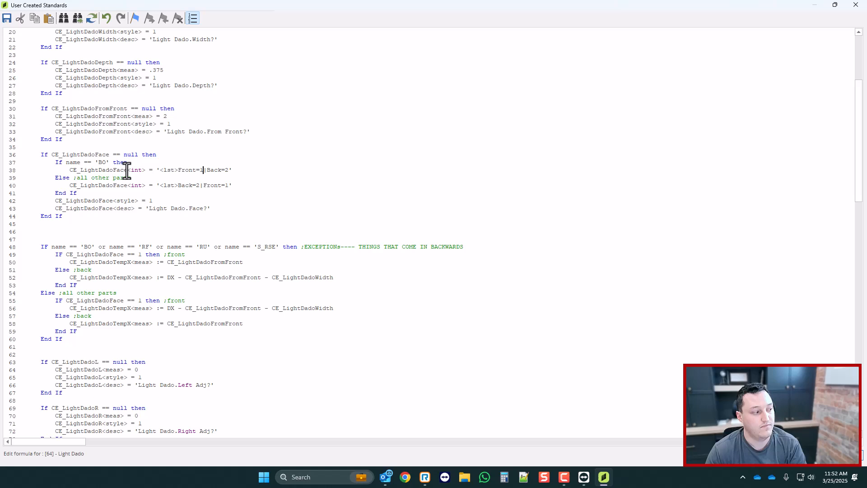
left_click(91, 147)
key("Return")
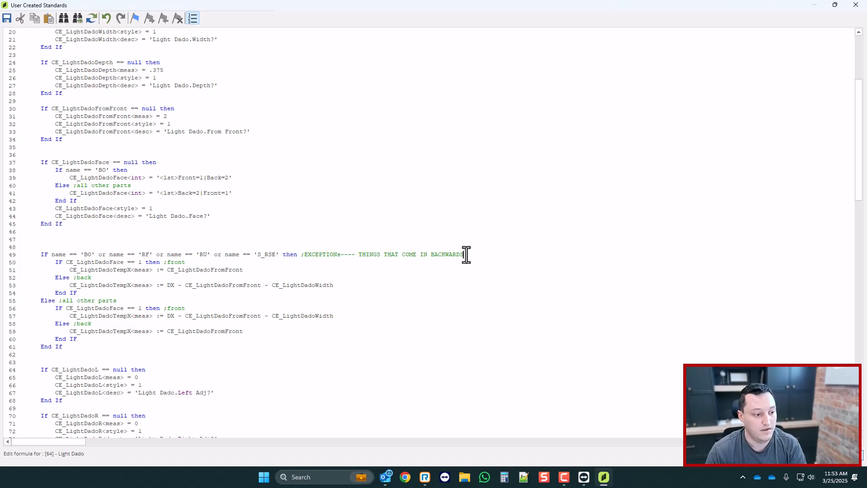
- Review the EXCEPTIONs comment on the backwards-parts condition and the part names in the For Each filter
left_click_drag(464, 254, 303, 253)
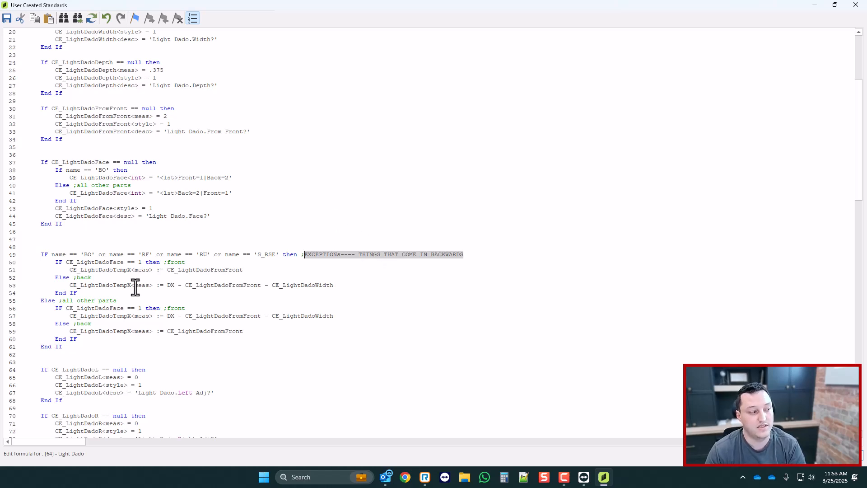
scroll(134, 287, "up", 3)
scroll(133, 287, "up", 3)
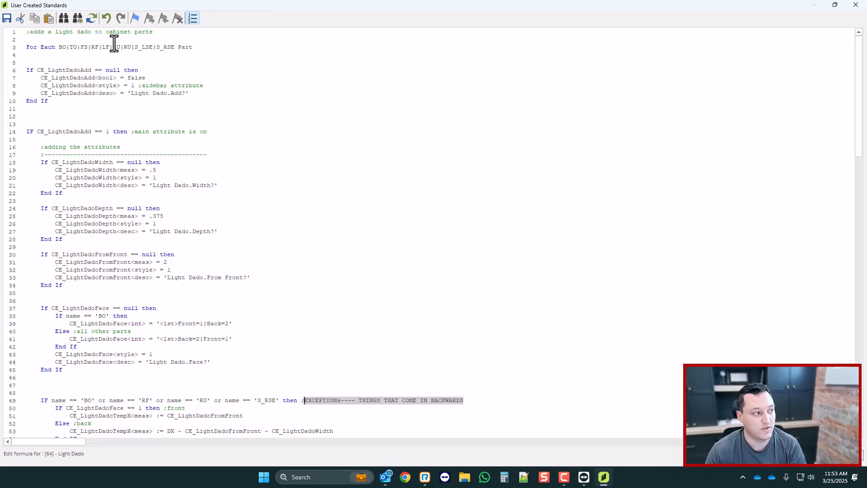
left_click_drag(174, 48, 51, 47)
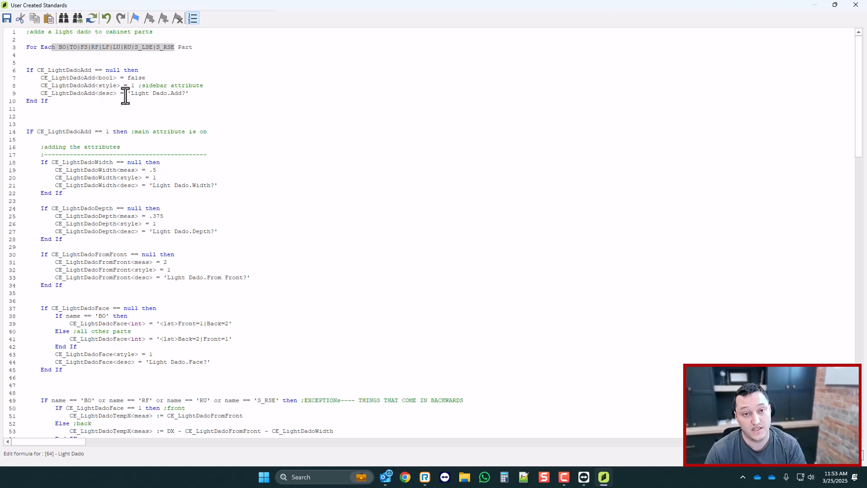
- Close the code and the standards list, and inspect the cabinet's light dados from below in the 3D view
left_click(855, 5)
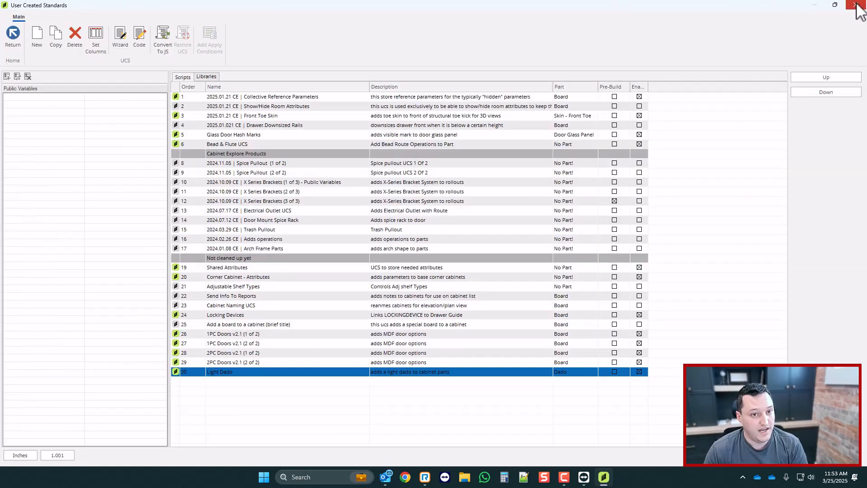
left_click(857, 5)
left_click_drag(704, 158, 653, 167)
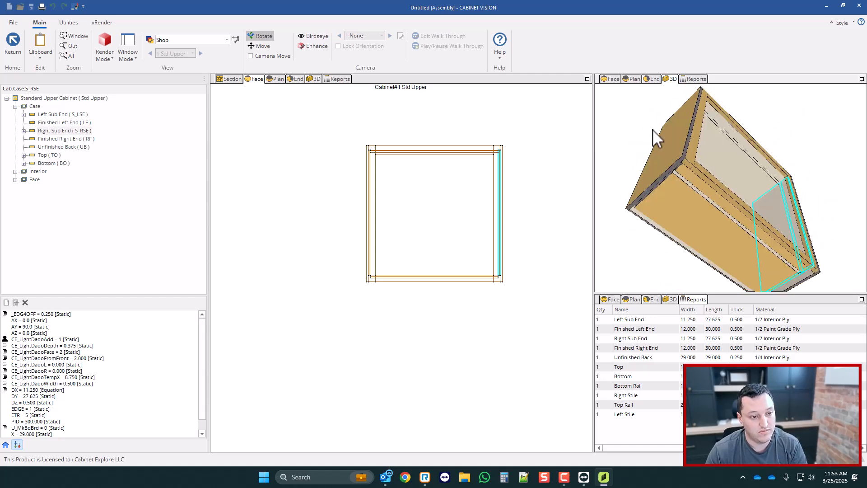
left_click_drag(652, 129, 687, 122)
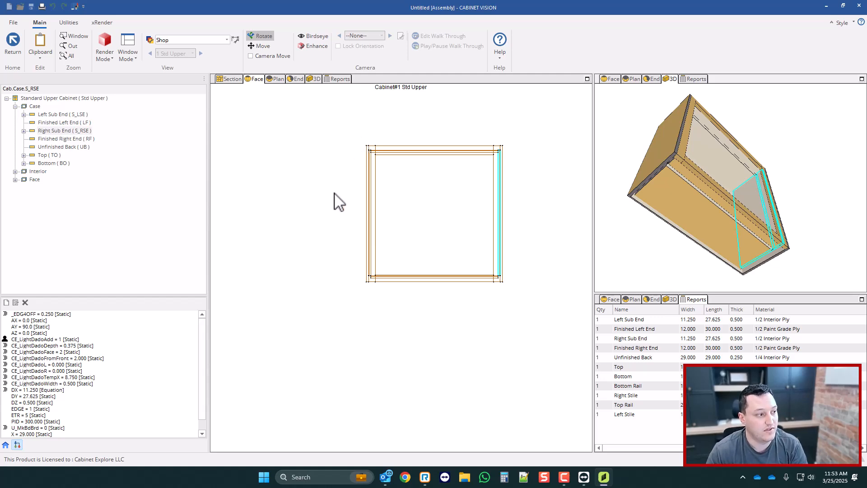
- Reopen the Light Dado standard's code and review the part names in the For Each filter, from BO through S_RSE
left_click(69, 22)
left_click(134, 36)
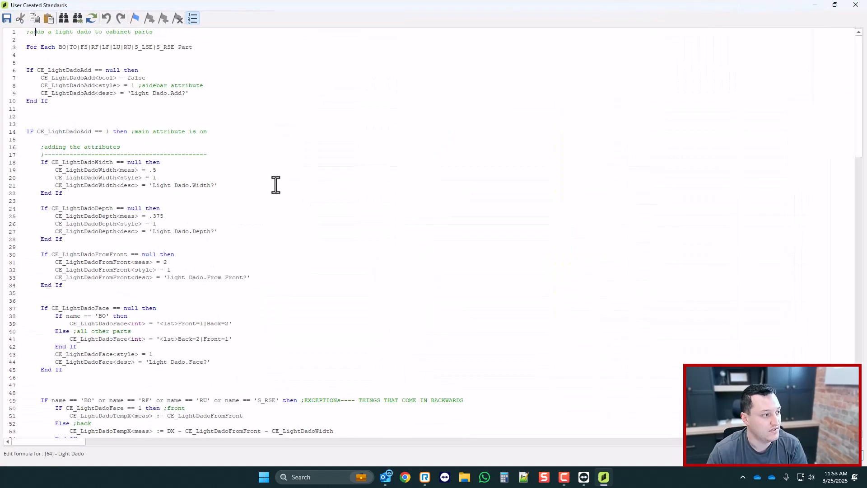
scroll(188, 173, "down", 1)
scroll(188, 174, "up", 1)
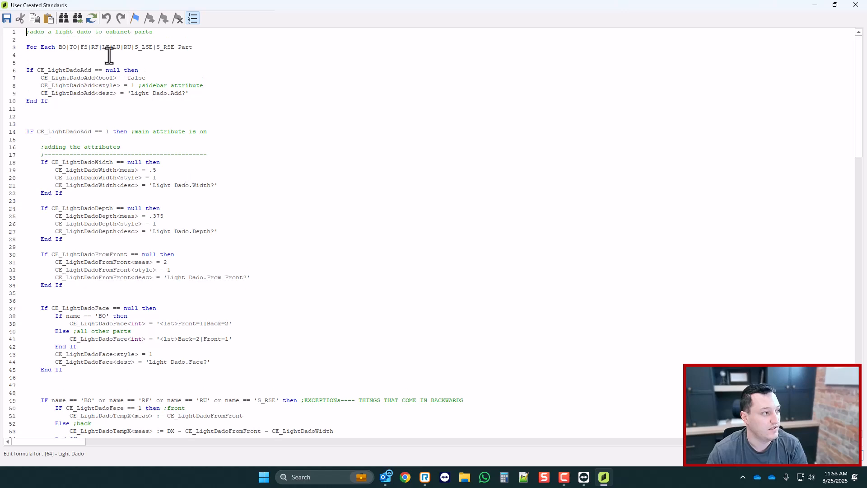
left_click_drag(174, 47, 59, 47)
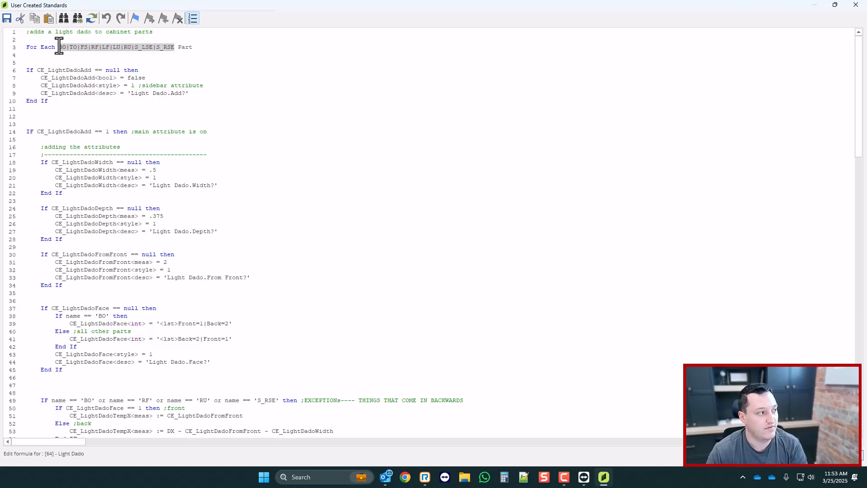
left_click(109, 46)
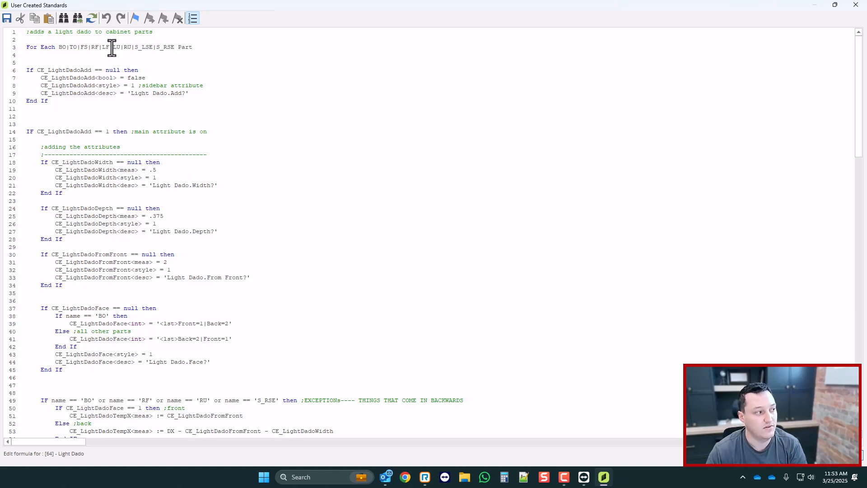
left_click(174, 47, "shift")
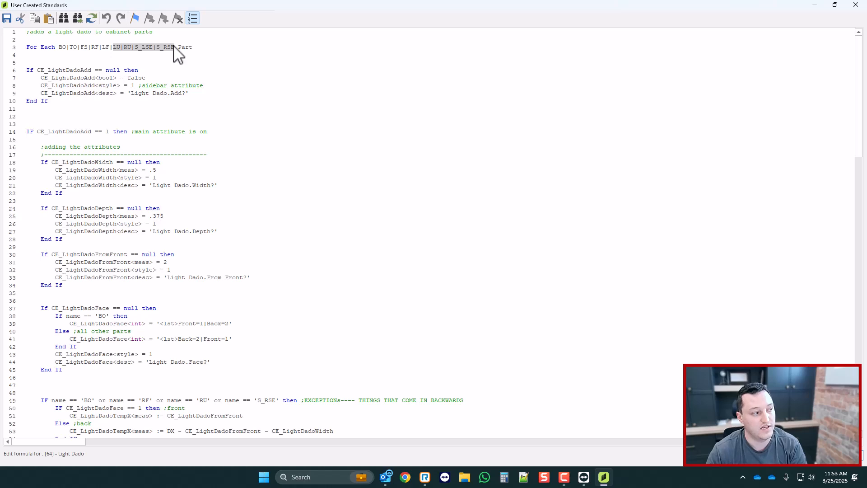
left_click(105, 47)
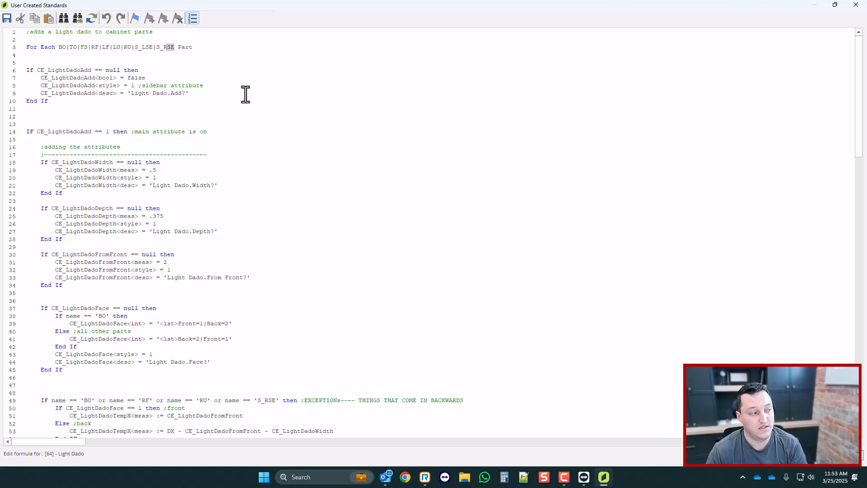
scroll(251, 95, "down", 1)
scroll(168, 110, "up", 1)
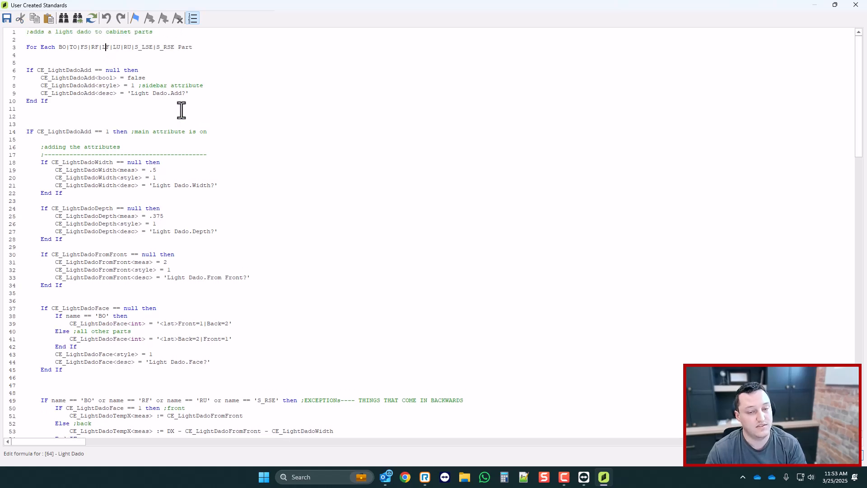
- Review the Light Dado code from the attribute defaults through the backwards-parts condition, dado creation and delete block, and return to the attribute defaults
scroll(140, 119, "down", 1)
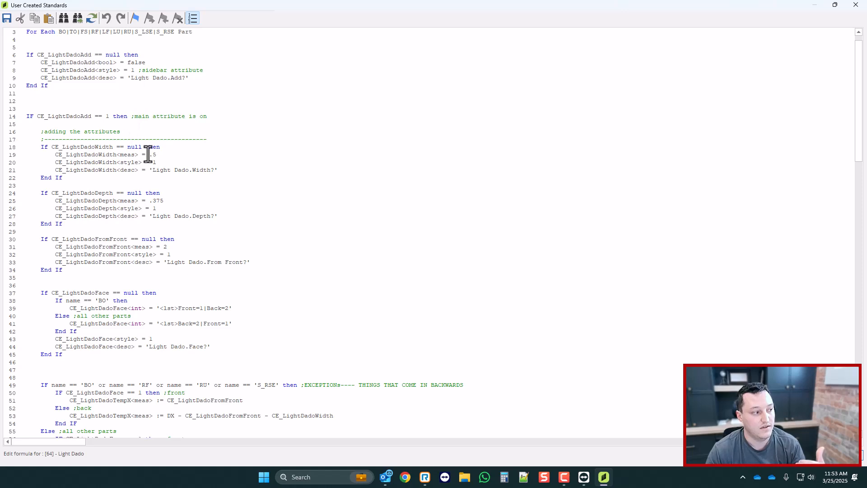
scroll(153, 156, "down", 2)
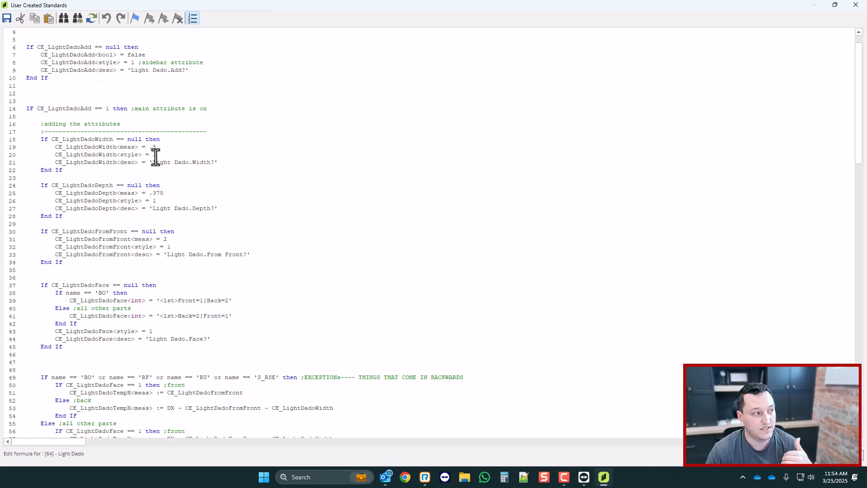
scroll(113, 207, "down", 1)
scroll(115, 217, "down", 9)
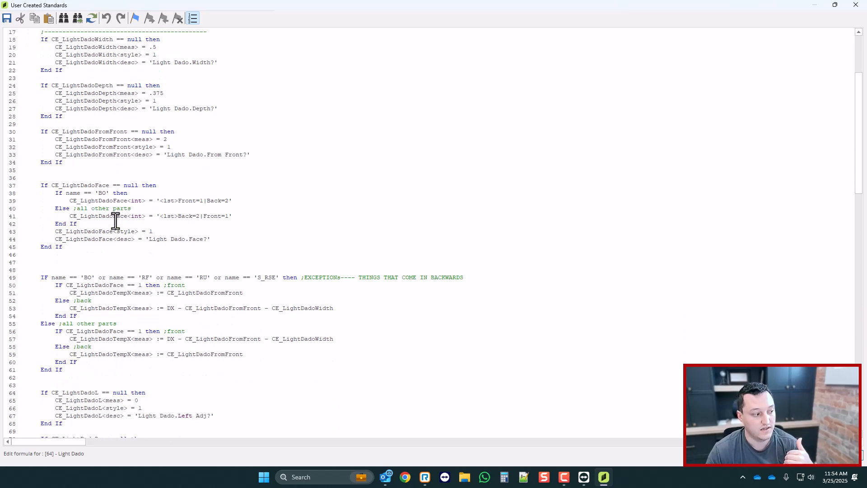
scroll(121, 222, "down", 9)
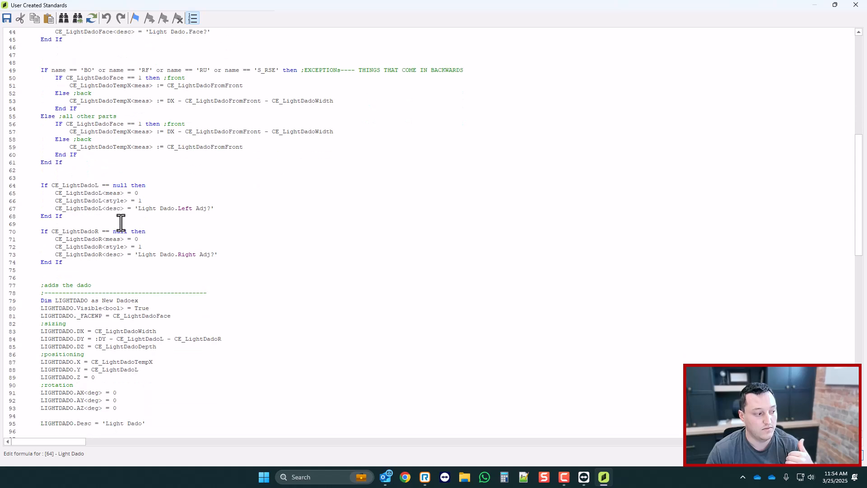
scroll(121, 222, "down", 3)
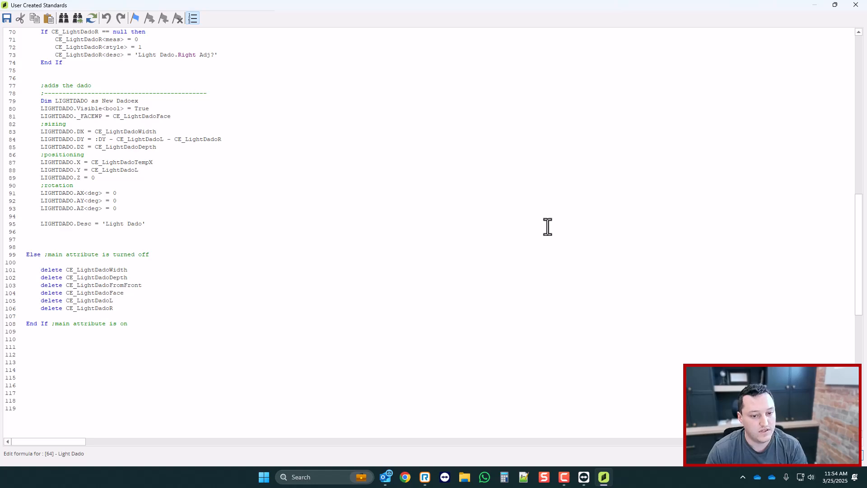
scroll(858, 209, "up", 2)
left_click_drag(859, 218, 846, 63)
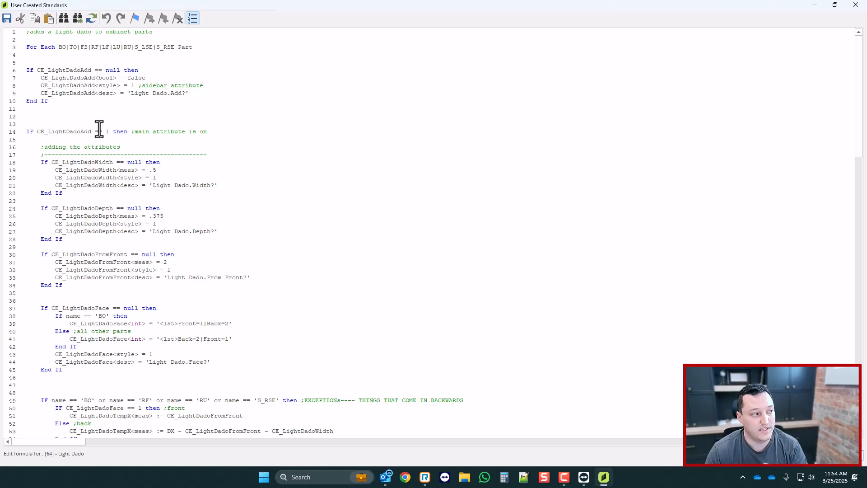
scroll(172, 247, "down", 1)
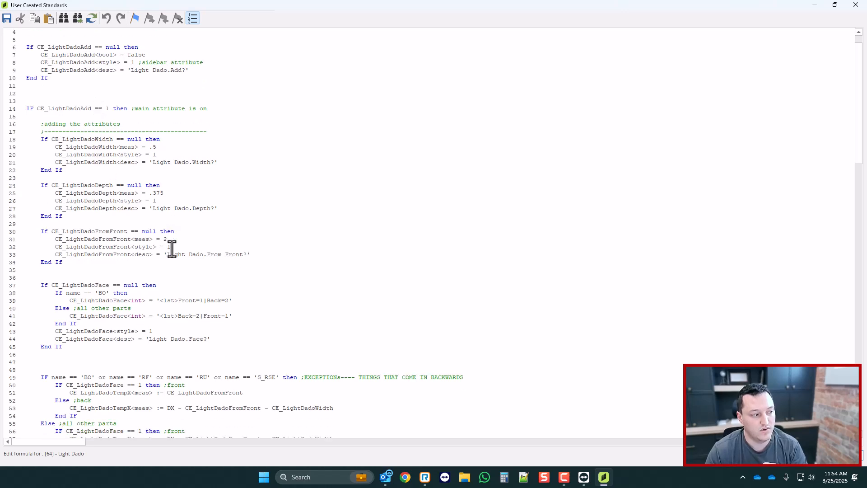